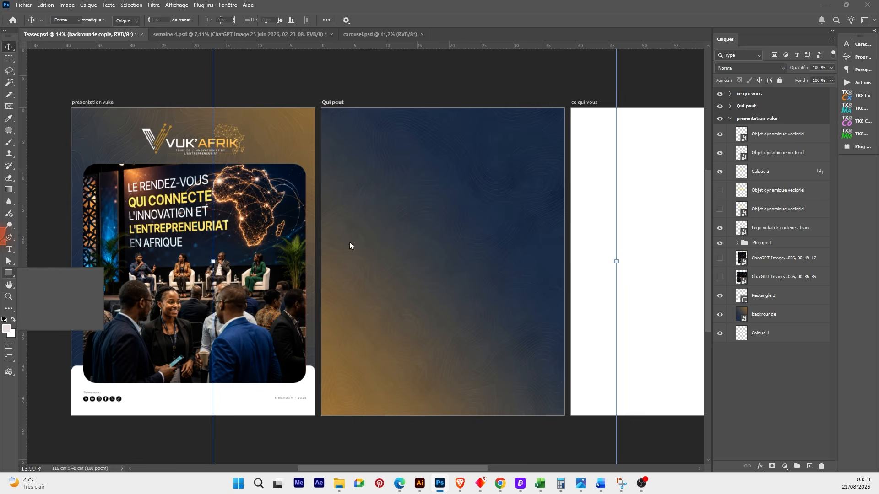
- Draw a white rectangle about 31.65 × 16.13 cm in the lower half of the Qui peut artboard and round its corners to about 2.05 cm
{"action": "left_click_drag", "start_coordinate": [337, 266], "coordinate": [540, 369]}
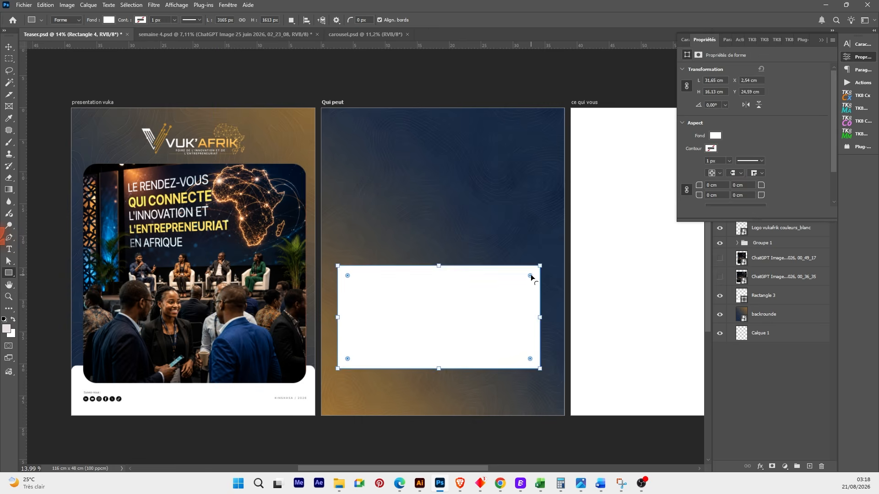
{"action": "left_click_drag", "start_coordinate": [530, 276], "coordinate": [526, 278]}
{"action": "key", "text": "v"}
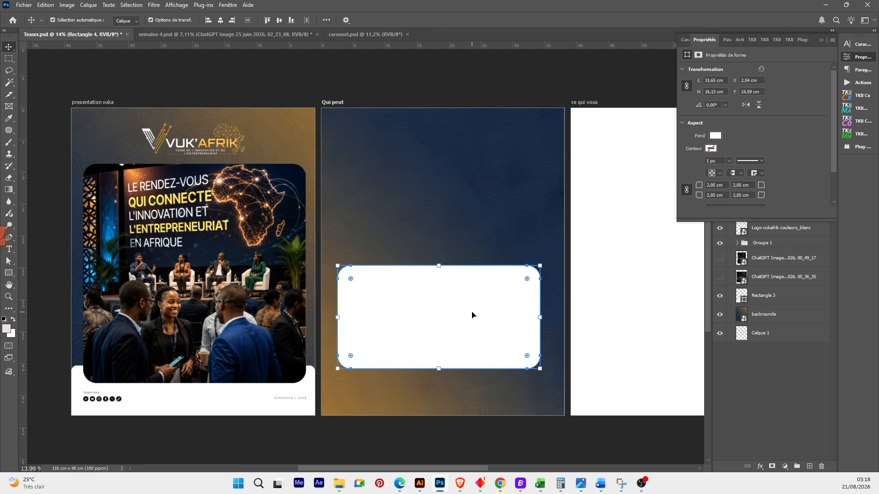
- Place Gemini_Generated_Image_tayezntayezntaye.jpg as an embedded image and position it over the rounded rectangle on the Qui peut artboard
{"action": "left_click", "coordinate": [24, 4]}
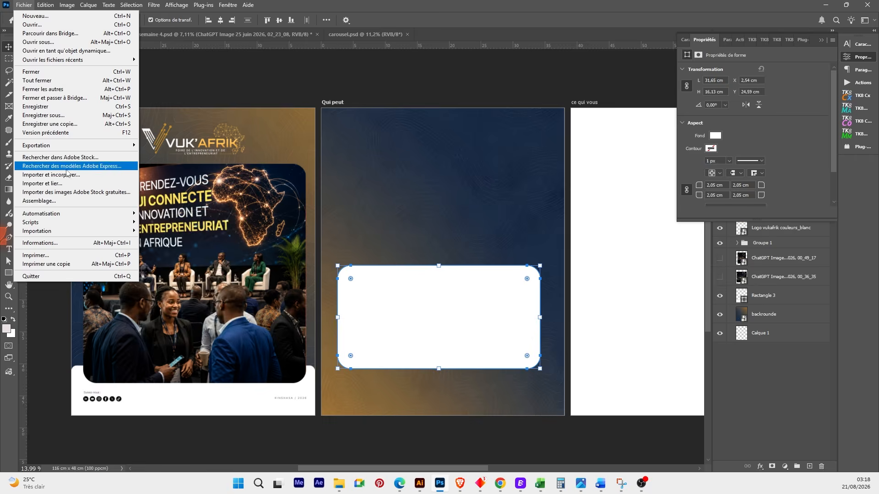
{"action": "left_click", "coordinate": [92, 176]}
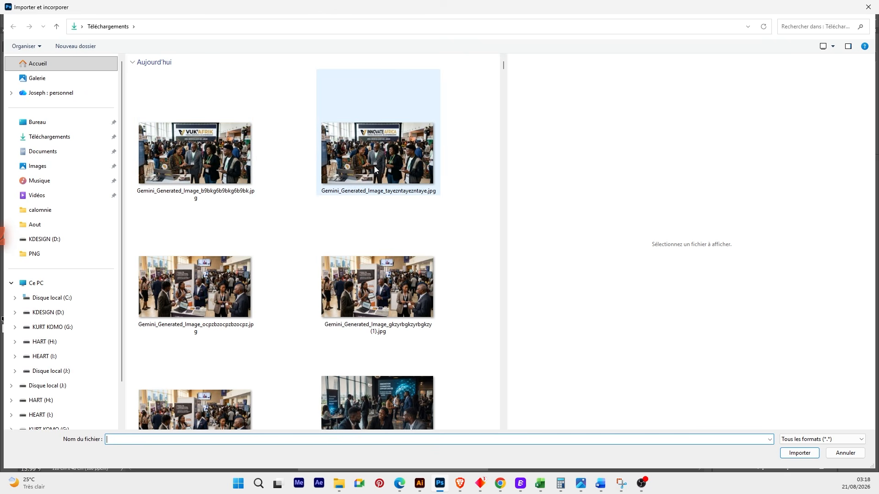
{"action": "left_click", "coordinate": [375, 169]}
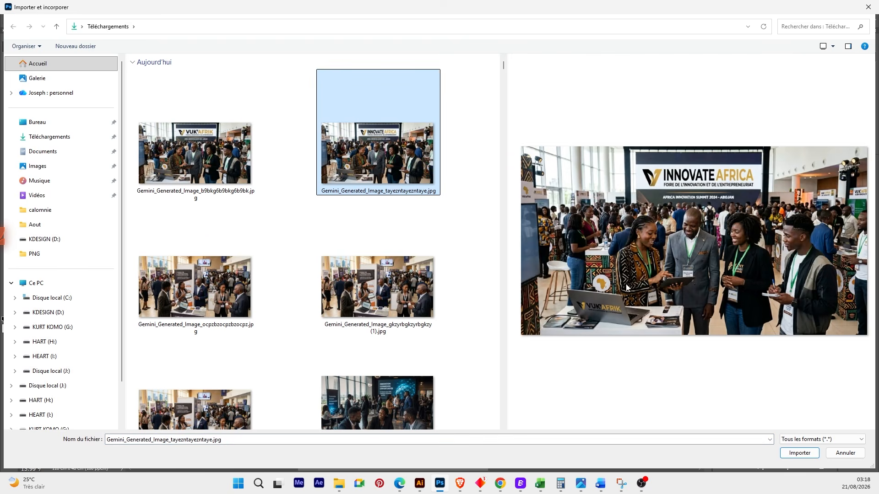
{"action": "left_click", "coordinate": [802, 454]}
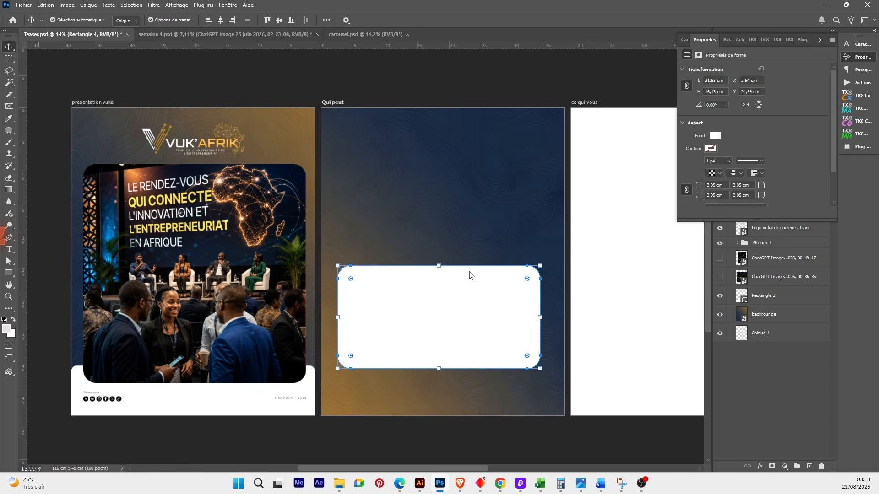
{"action": "left_click_drag", "start_coordinate": [483, 268], "coordinate": [490, 316]}
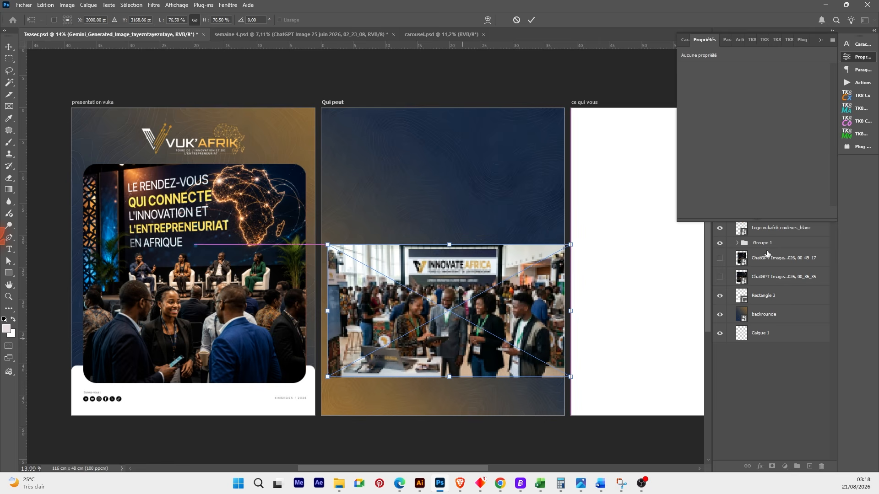
{"action": "left_click", "coordinate": [823, 40]}
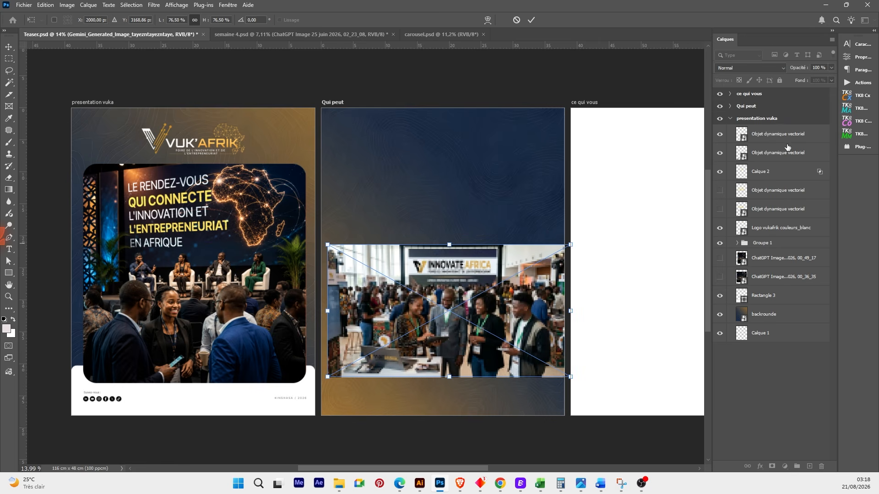
{"action": "left_click", "coordinate": [531, 19]}
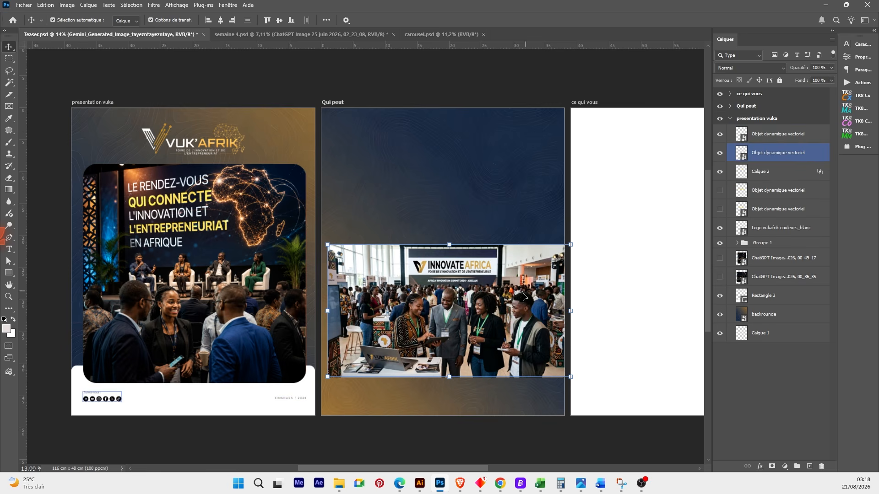
{"action": "left_click", "coordinate": [517, 302]}
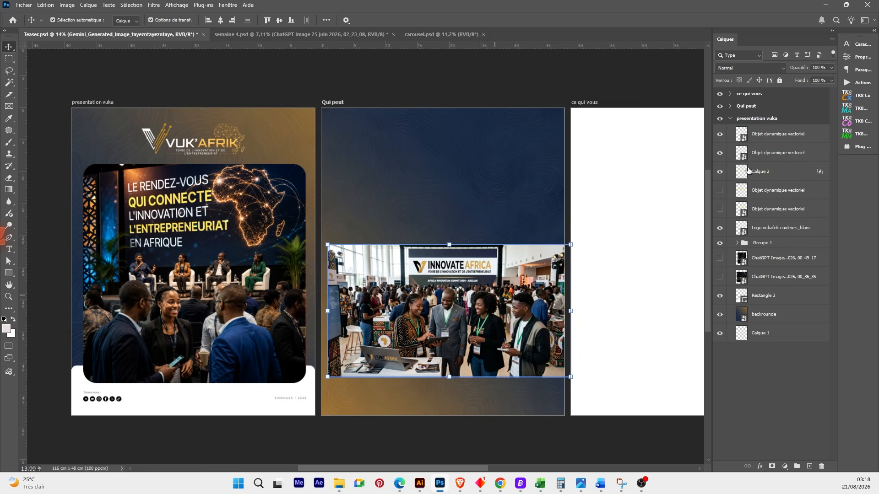
{"action": "mouse_move", "coordinate": [474, 321]}
{"action": "left_mouse_down"}
{"action": "mouse_move", "coordinate": [473, 302]}
{"action": "mouse_move", "coordinate": [472, 308]}
{"action": "left_mouse_up"}
- Create a clipping mask so the placed event photo is clipped to the rounded rectangle in the Qui peut artboard
{"action": "scroll", "coordinate": [472, 308], "scroll_direction": "down", "scroll_amount": 3}
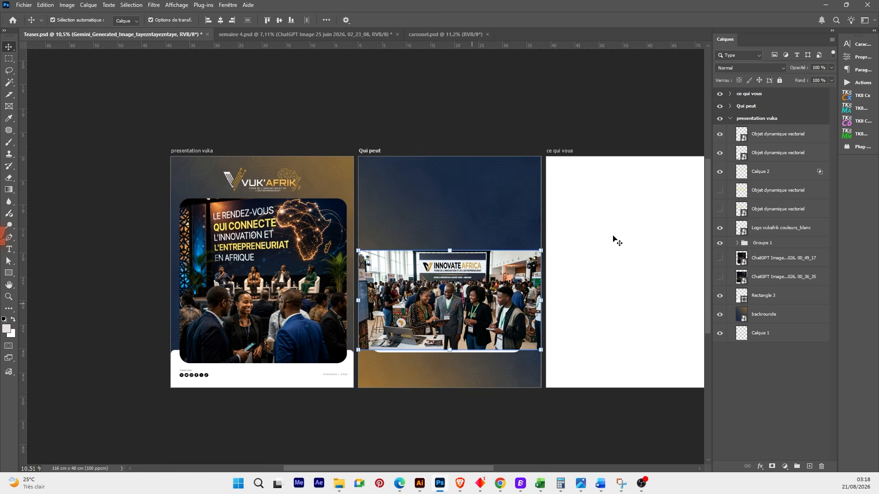
{"action": "left_click", "coordinate": [774, 135]}
{"action": "left_click", "coordinate": [763, 120]}
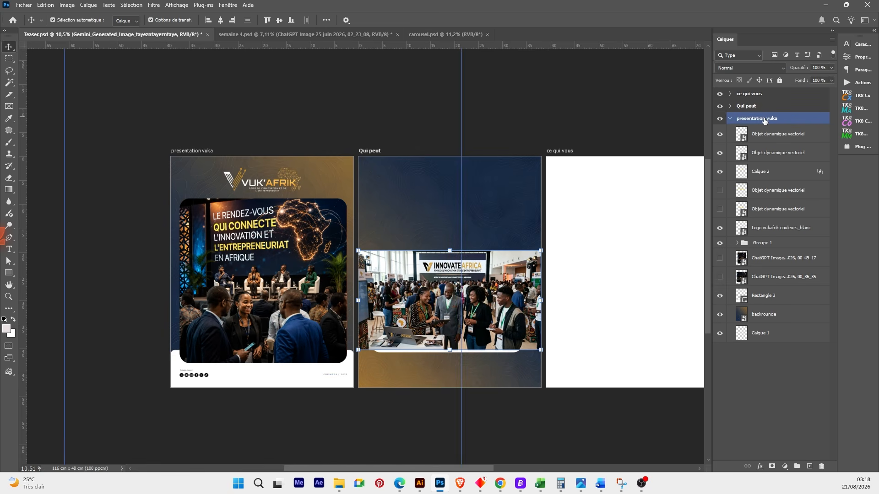
{"action": "left_click", "coordinate": [731, 119]}
{"action": "left_click", "coordinate": [738, 110]}
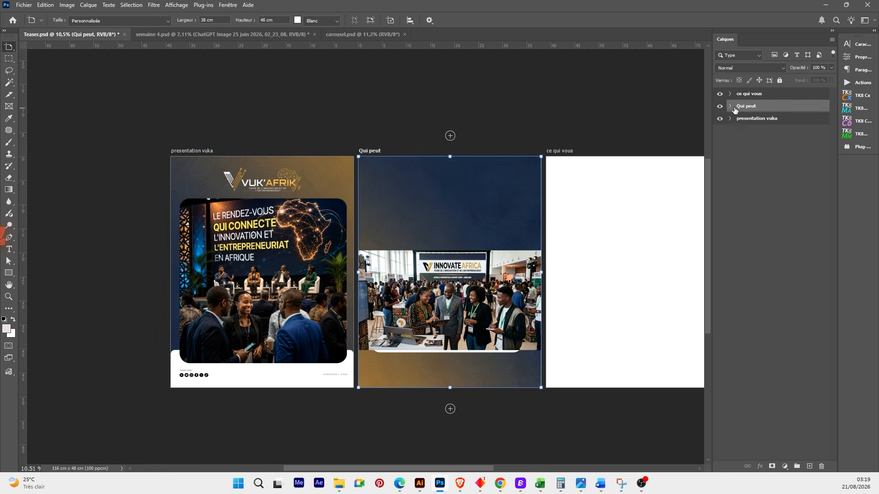
{"action": "left_click", "coordinate": [732, 107]}
{"action": "left_click", "coordinate": [762, 123]}
{"action": "right_click", "coordinate": [762, 122]}
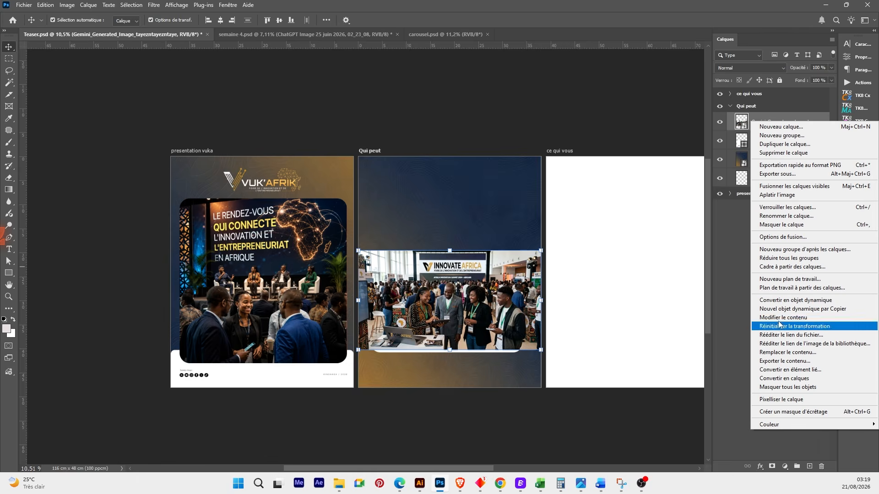
{"action": "left_click", "coordinate": [780, 412]}
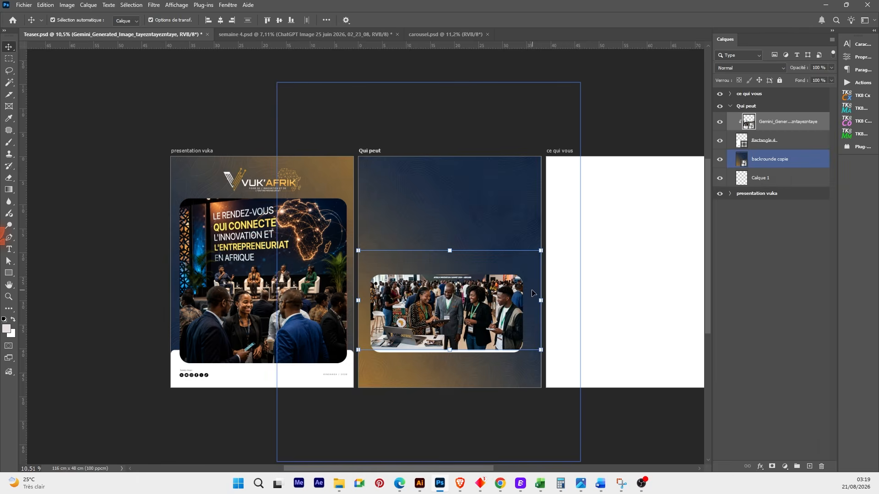
{"action": "scroll", "coordinate": [464, 302], "scroll_direction": "up", "scroll_amount": 3}
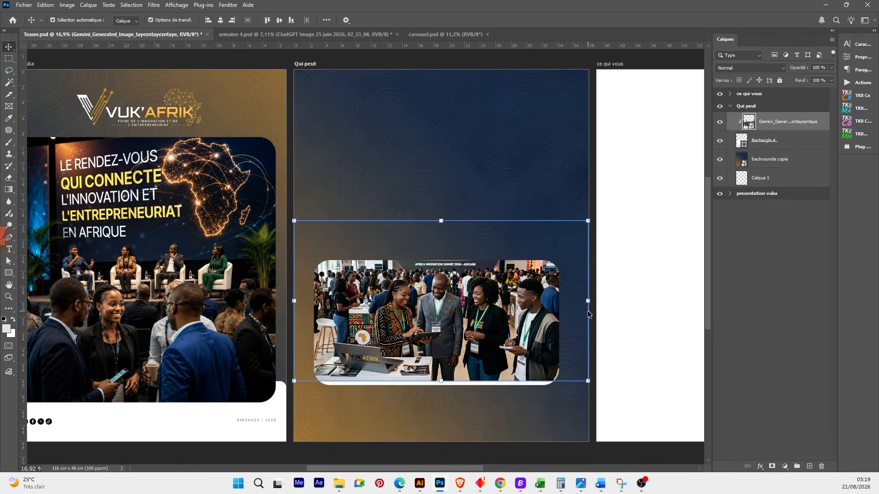
{"action": "left_click_drag", "start_coordinate": [589, 303], "coordinate": [612, 303]}
{"action": "left_click_drag", "start_coordinate": [532, 338], "coordinate": [521, 354]}
{"action": "left_click_drag", "start_coordinate": [601, 315], "coordinate": [616, 316]}
{"action": "left_click_drag", "start_coordinate": [521, 335], "coordinate": [501, 349]}
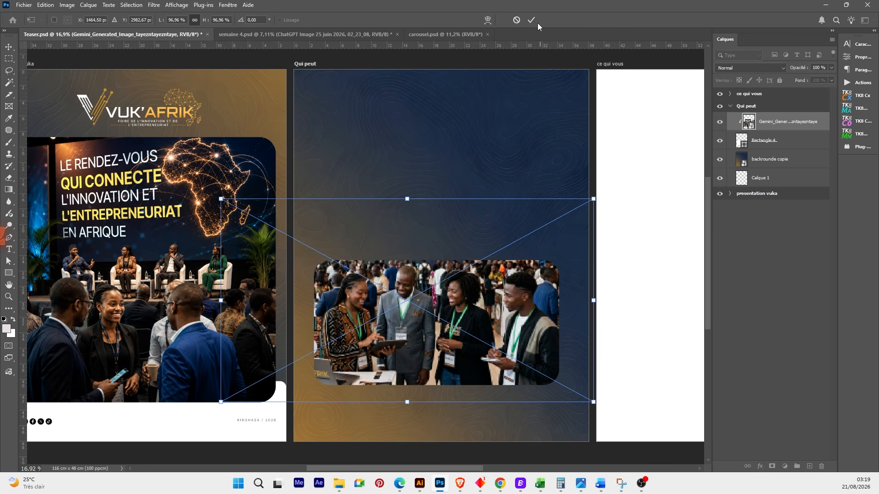
{"action": "left_click", "coordinate": [518, 21]}
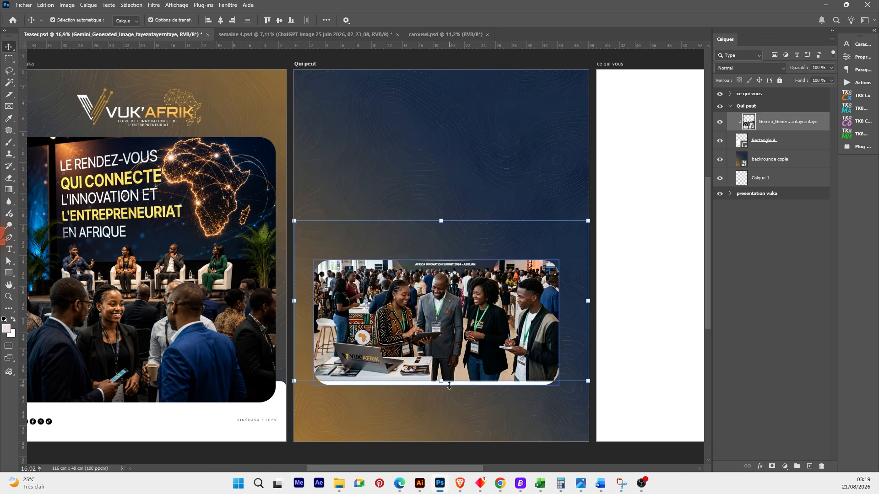
- Scale the clipped photo to about 102.70% and reposition it so the four people in front fill the rounded frame
{"action": "left_click_drag", "start_coordinate": [440, 383], "coordinate": [440, 420]}
{"action": "left_click_drag", "start_coordinate": [490, 344], "coordinate": [477, 328]}
{"action": "left_click_drag", "start_coordinate": [619, 306], "coordinate": [645, 306]}
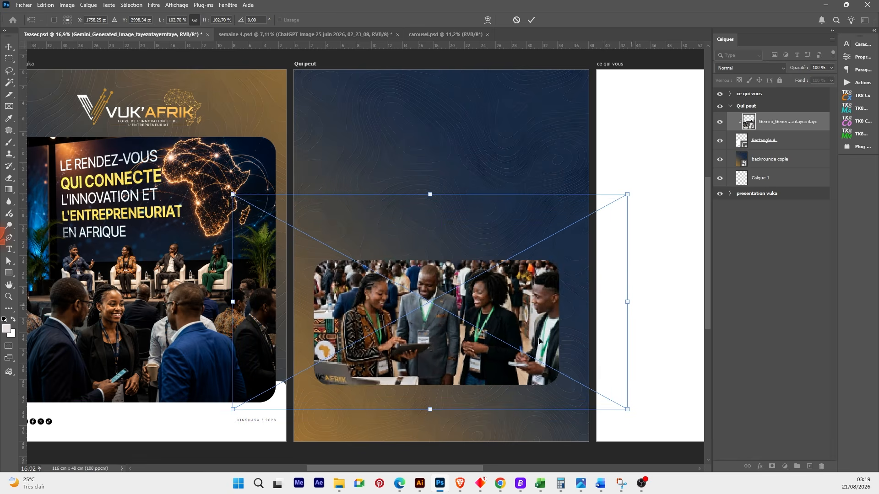
{"action": "left_click_drag", "start_coordinate": [545, 340], "coordinate": [518, 343]}
{"action": "left_click_drag", "start_coordinate": [536, 273], "coordinate": [536, 273]}
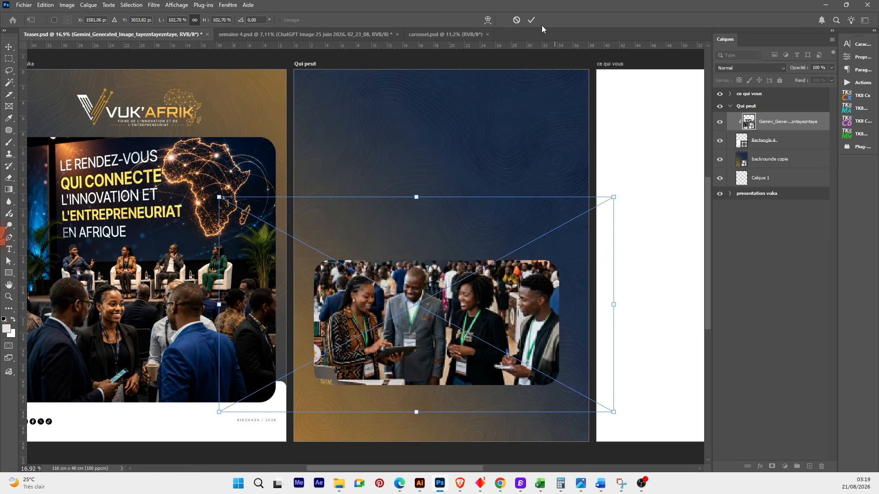
{"action": "left_click", "coordinate": [532, 21]}
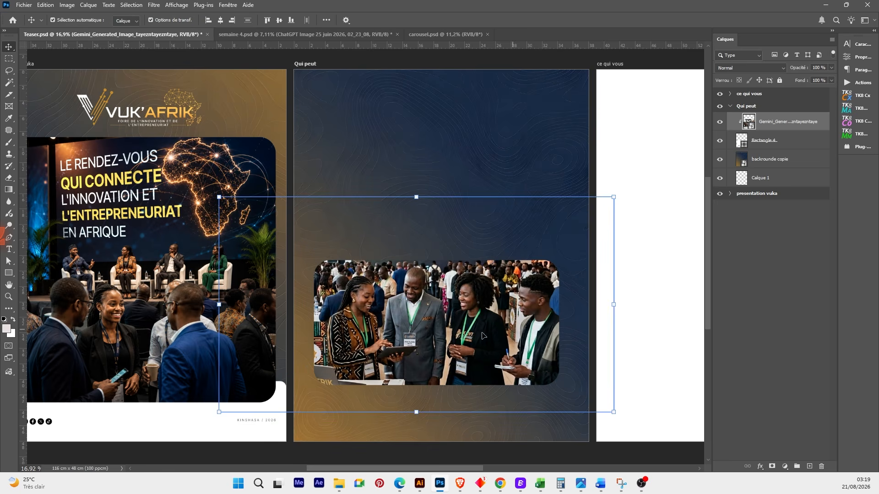
{"action": "scroll", "coordinate": [482, 336], "scroll_direction": "down", "scroll_amount": 1}
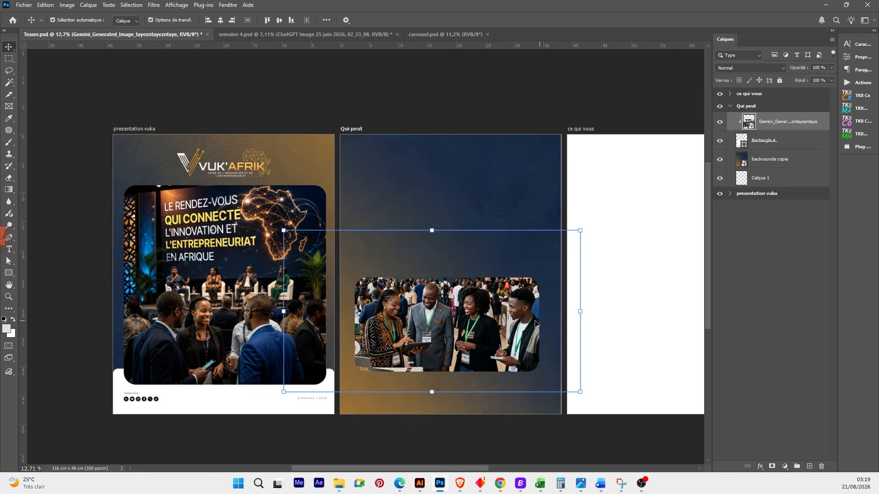
{"action": "left_click", "coordinate": [774, 142]}
{"action": "left_click", "coordinate": [785, 158]}
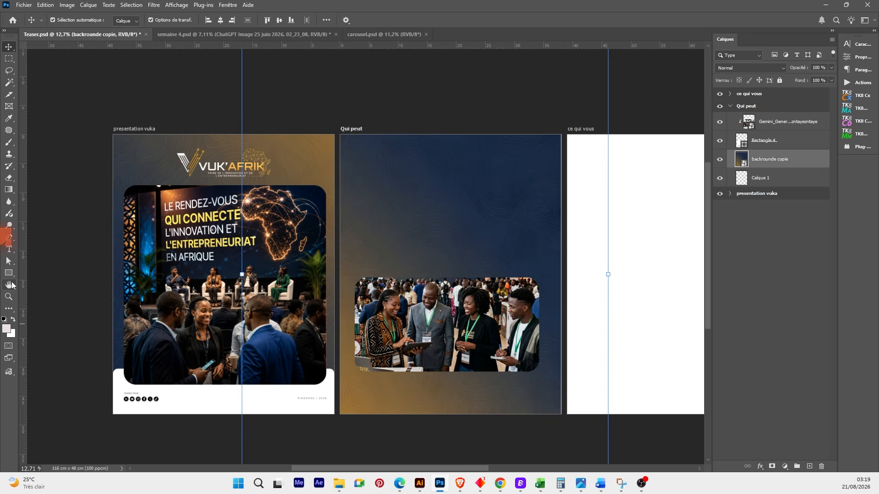
{"action": "left_click", "coordinate": [9, 273]}
{"action": "key", "text": "v"}
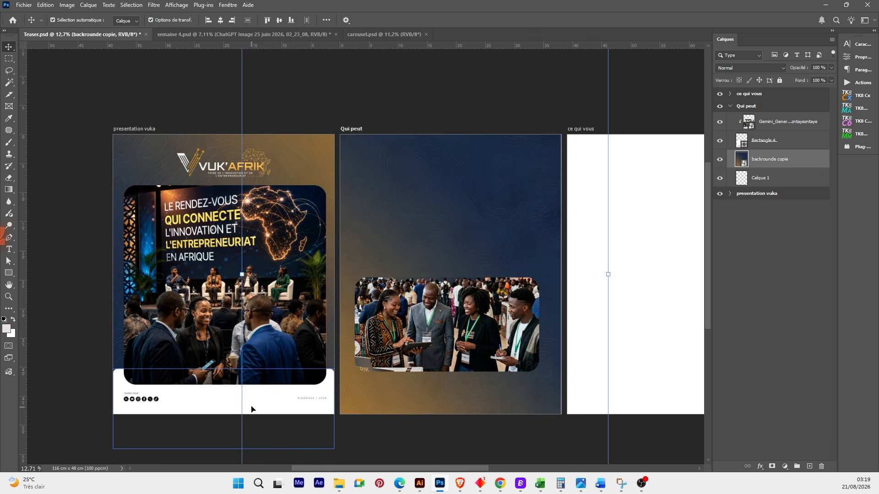
- Duplicate the white rounded footer shape from the presentation vuka artboard into Qui peut, above its background and behind the photo
{"action": "left_click", "coordinate": [208, 407]}
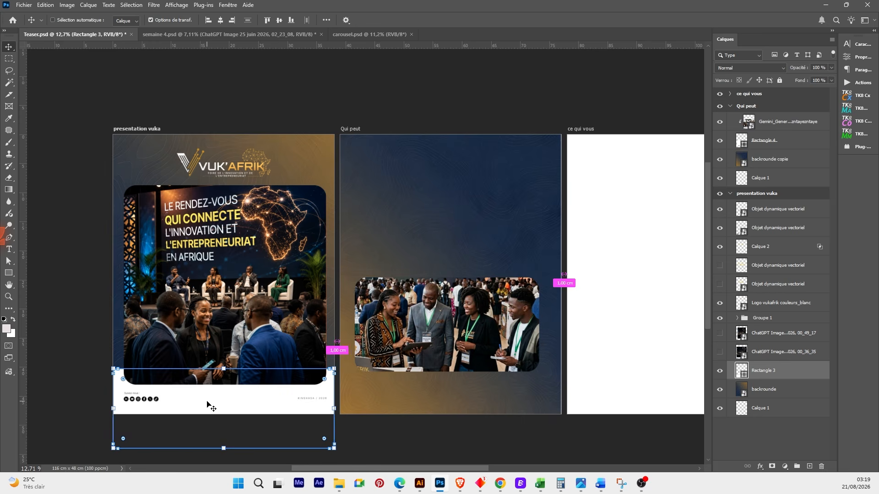
{"action": "left_click", "coordinate": [207, 406], "text": "alt"}
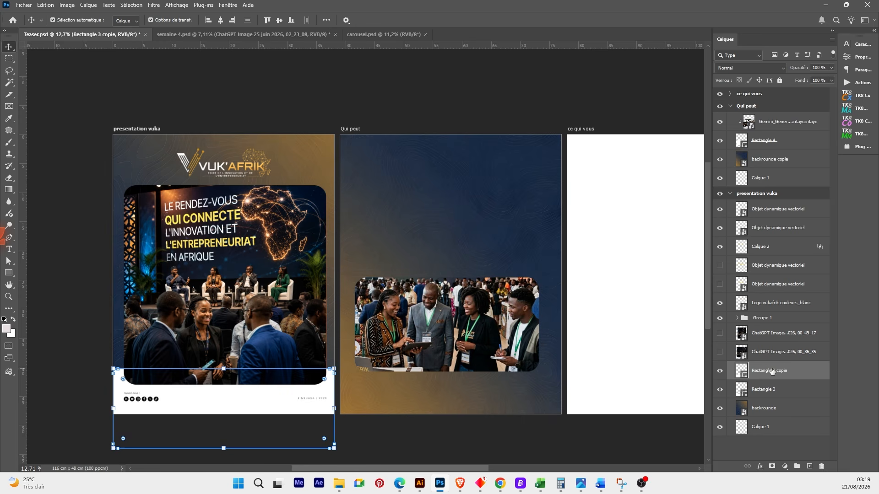
{"action": "left_click_drag", "start_coordinate": [770, 373], "coordinate": [776, 166]}
{"action": "left_click", "coordinate": [454, 408]}
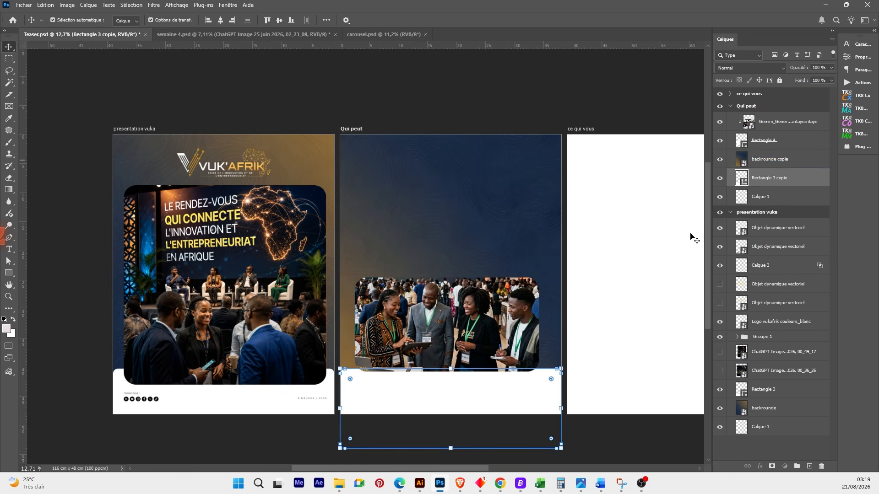
{"action": "left_click", "coordinate": [281, 435]}
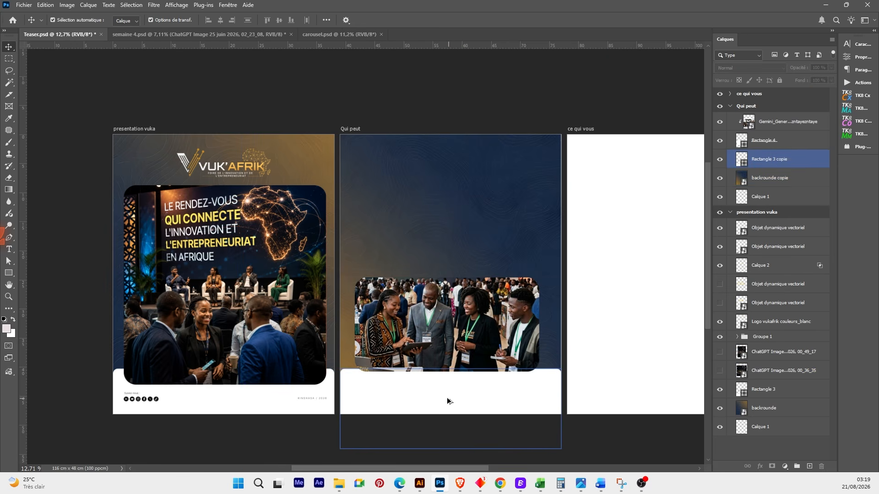
- Enlarge the clipped photo and its rounded frame together to about 111.47% so they overlap the white footer
{"action": "scroll", "coordinate": [447, 402], "scroll_direction": "up", "scroll_amount": 2}
{"action": "left_click", "coordinate": [758, 217]}
{"action": "left_click", "coordinate": [772, 153]}
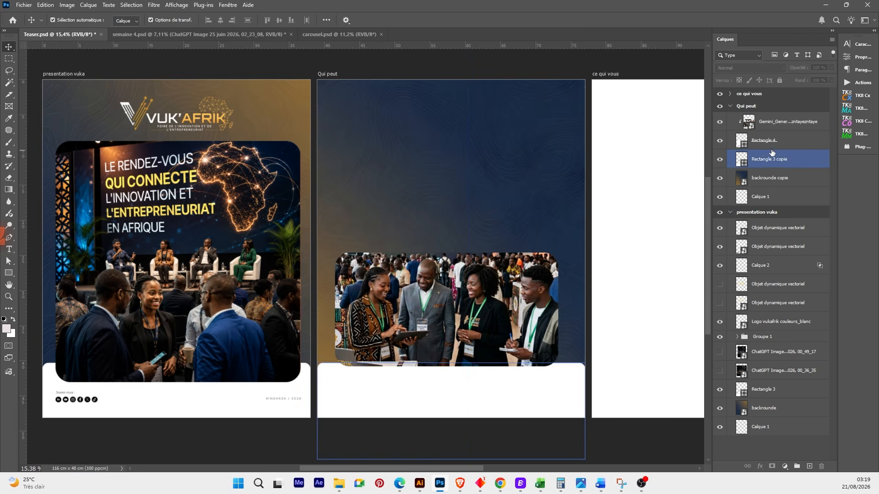
{"action": "left_click", "coordinate": [778, 142]}
{"action": "left_click", "coordinate": [787, 122]}
{"action": "left_click", "coordinate": [570, 307]}
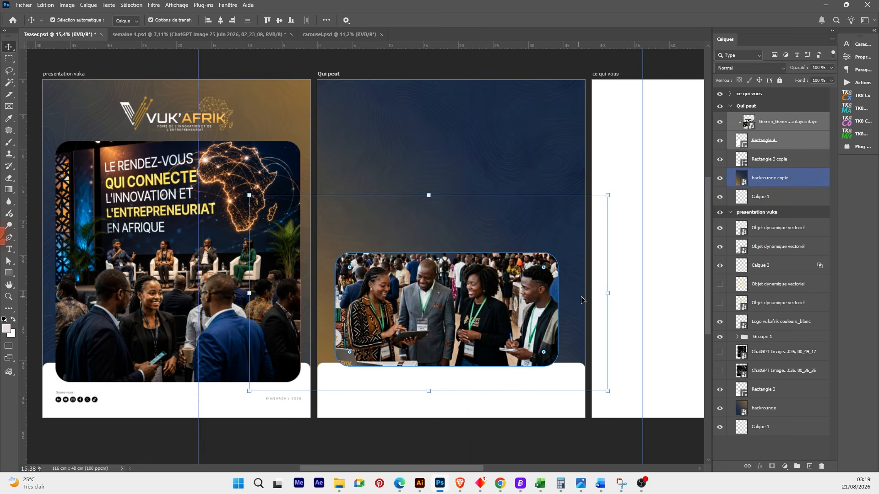
{"action": "left_click_drag", "start_coordinate": [607, 293], "coordinate": [628, 293]}
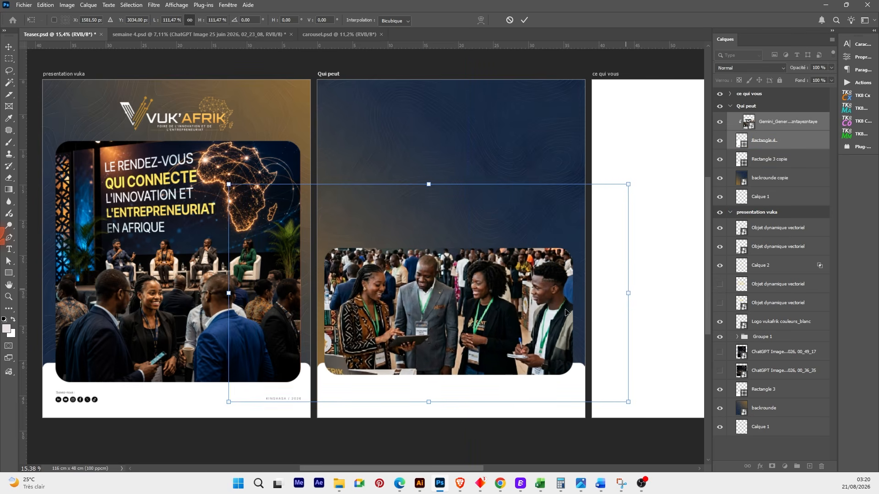
{"action": "left_click_drag", "start_coordinate": [566, 312], "coordinate": [535, 316]}
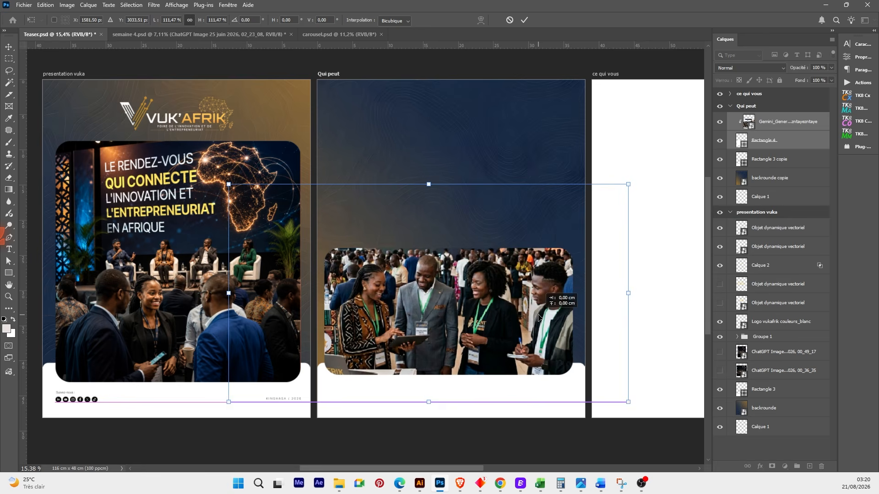
{"action": "key", "text": "Return"}
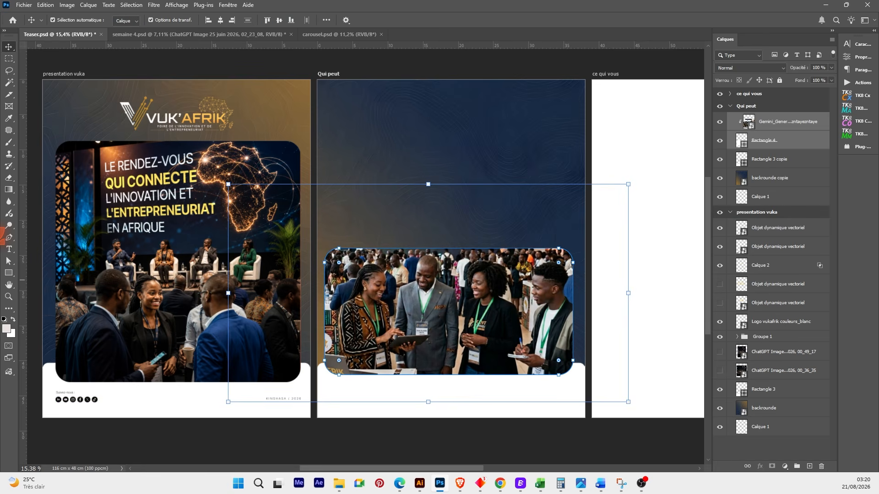
- Switch to Illustrator and paste the copied text on the canvas above the VOTRE PROCHAINE OPPORTUNITÉ text
{"action": "key", "text": "alt+Tab"}
{"action": "key", "text": "alt+Tab"}
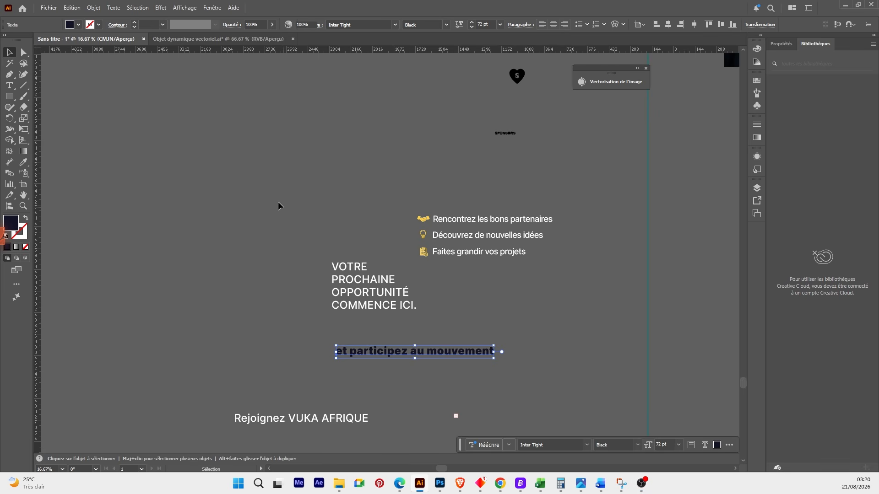
{"action": "left_click", "coordinate": [333, 224]}
{"action": "key", "text": "ctrl+v"}
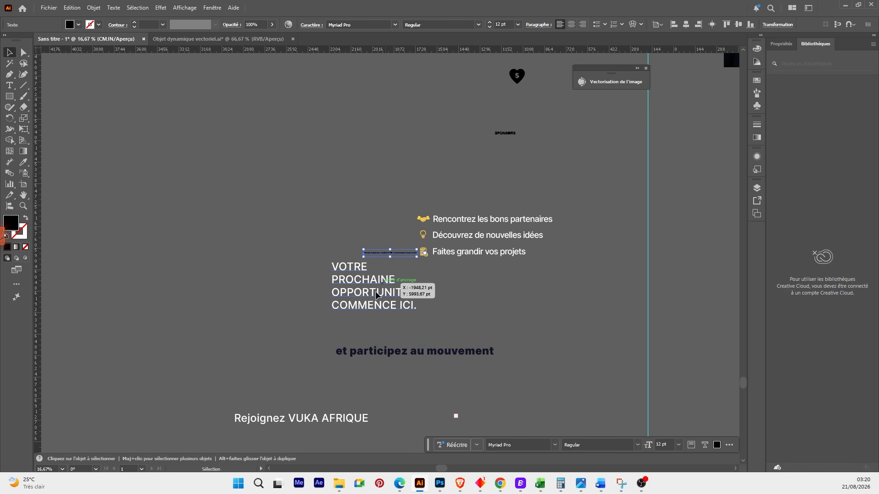
- Apply the light-blue uppercase style of the LE RENDEZ-VOUS text to the pasted line and move it to empty canvas
{"action": "key", "text": "i"}
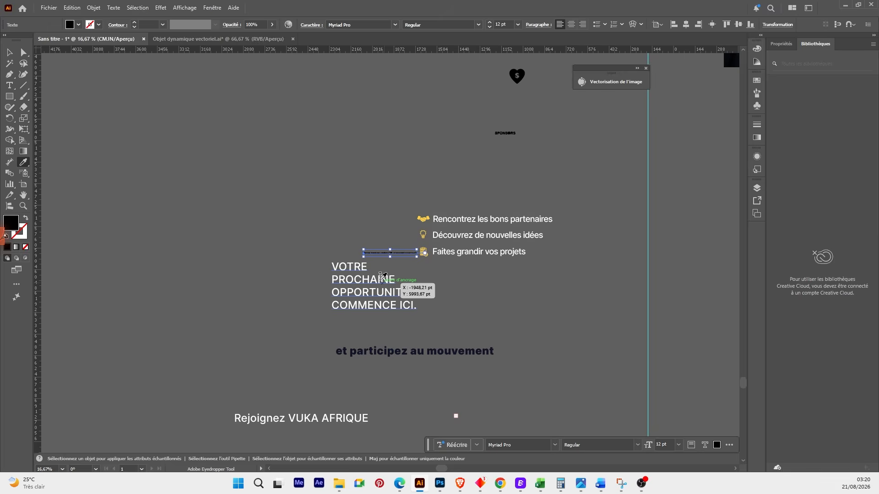
{"action": "left_click", "coordinate": [380, 280]}
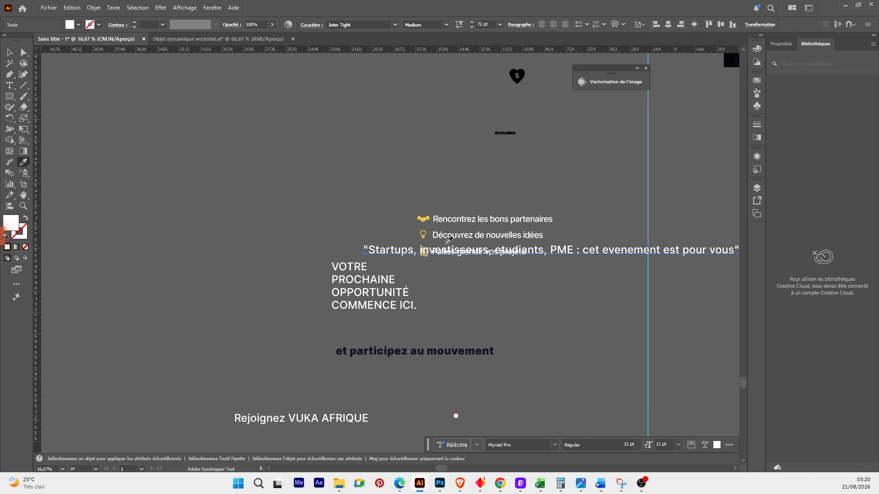
{"action": "scroll", "coordinate": [448, 239], "scroll_direction": "down", "scroll_amount": 4}
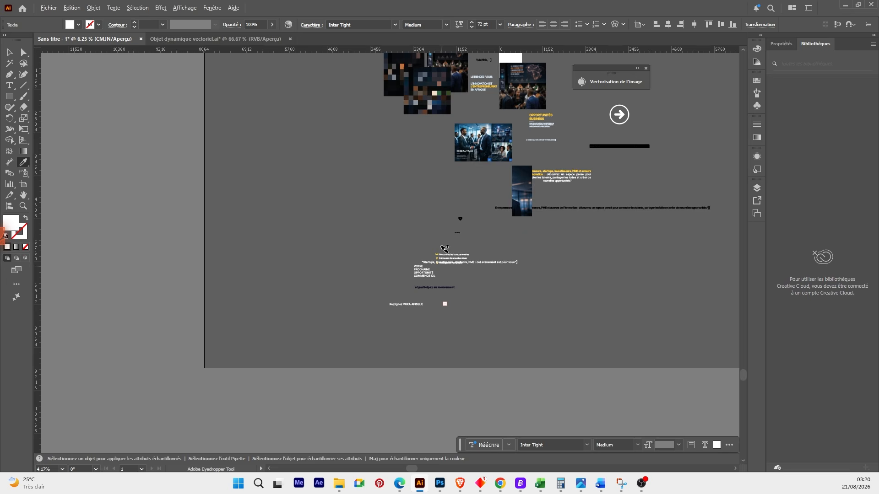
{"action": "left_click", "coordinate": [483, 81]}
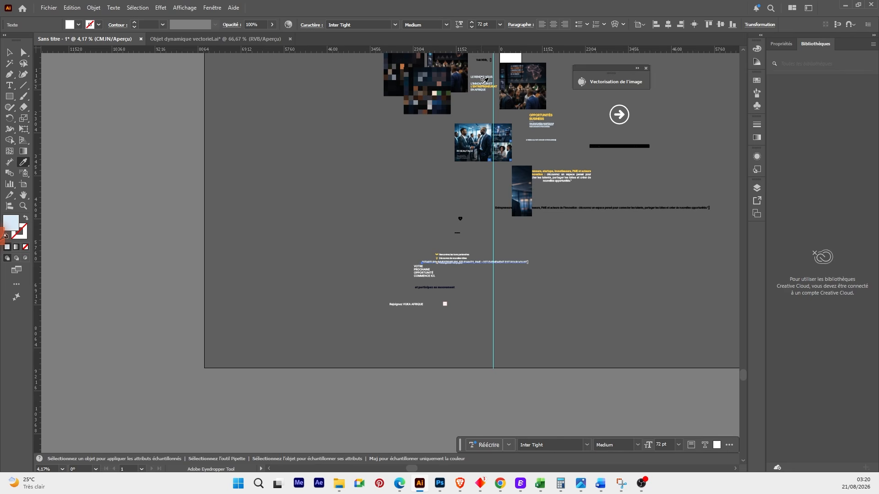
{"action": "key", "text": "v"}
{"action": "left_click_drag", "start_coordinate": [511, 263], "coordinate": [440, 213]}
- Draw a light-blue rounded rectangle about 461 by 116 pt below the line and copy it into a two-by-two grid
{"action": "scroll", "coordinate": [443, 227], "scroll_direction": "up", "scroll_amount": 2}
{"action": "key", "text": "space"}
{"action": "left_click_drag", "start_coordinate": [368, 216], "coordinate": [465, 274]}
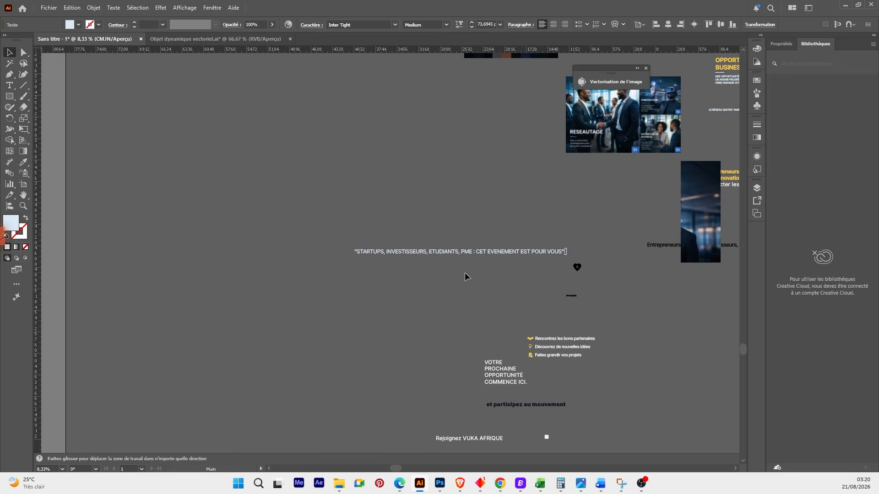
{"action": "scroll", "coordinate": [428, 270], "scroll_direction": "up", "scroll_amount": 2}
{"action": "scroll", "coordinate": [427, 270], "scroll_direction": "up", "scroll_amount": 1}
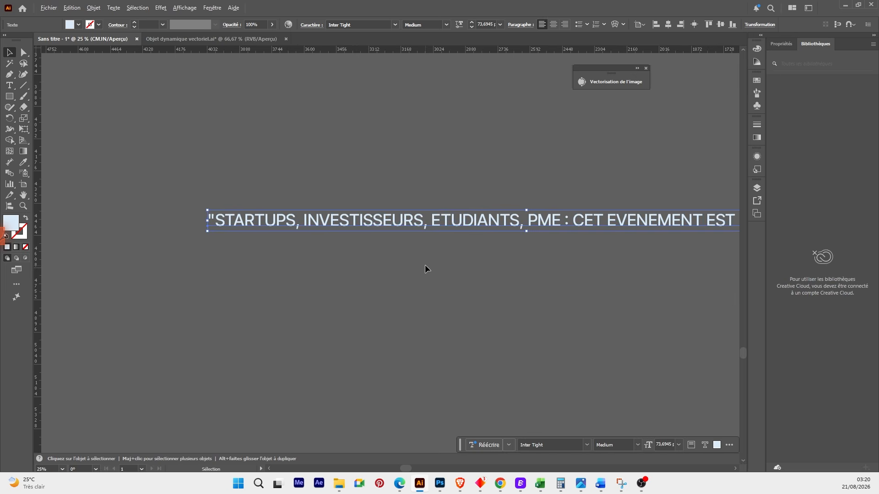
{"action": "key", "text": "m"}
{"action": "left_click_drag", "start_coordinate": [208, 255], "coordinate": [312, 273]}
{"action": "key", "text": "v"}
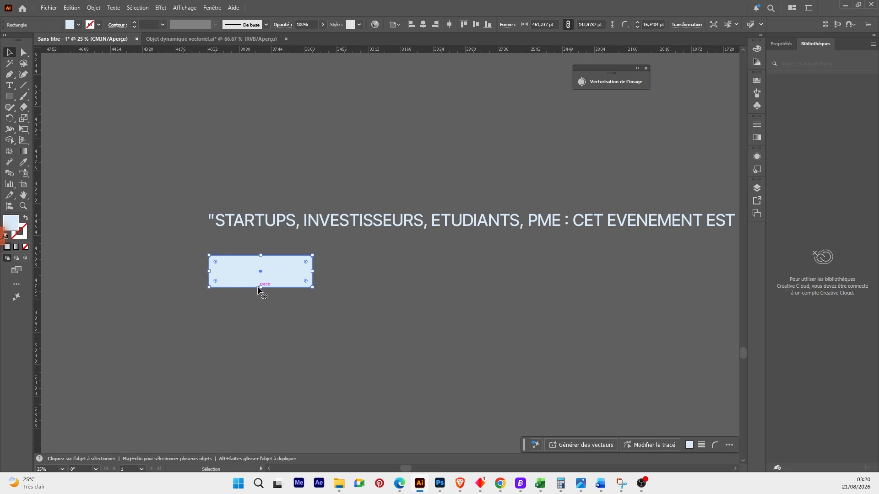
{"action": "left_click_drag", "start_coordinate": [261, 288], "coordinate": [281, 305]}
{"action": "left_click_drag", "start_coordinate": [329, 271], "coordinate": [396, 308]}
- Cut the word STARTUPS out of the line and paste it as a separate text object
{"action": "key", "text": "t"}
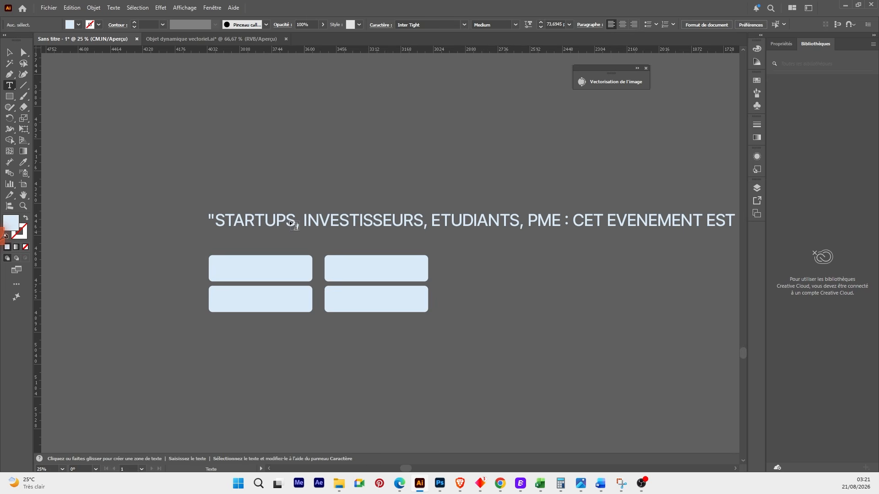
{"action": "left_click_drag", "start_coordinate": [217, 220], "coordinate": [296, 220]}
{"action": "key", "text": "ctrl+c"}
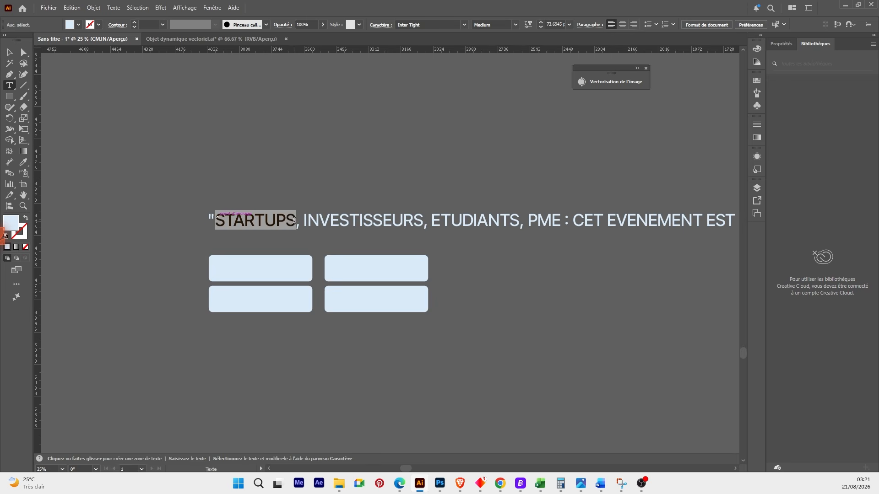
{"action": "key", "text": "BackSpace"}
{"action": "left_click", "coordinate": [252, 376], "text": "ctrl"}
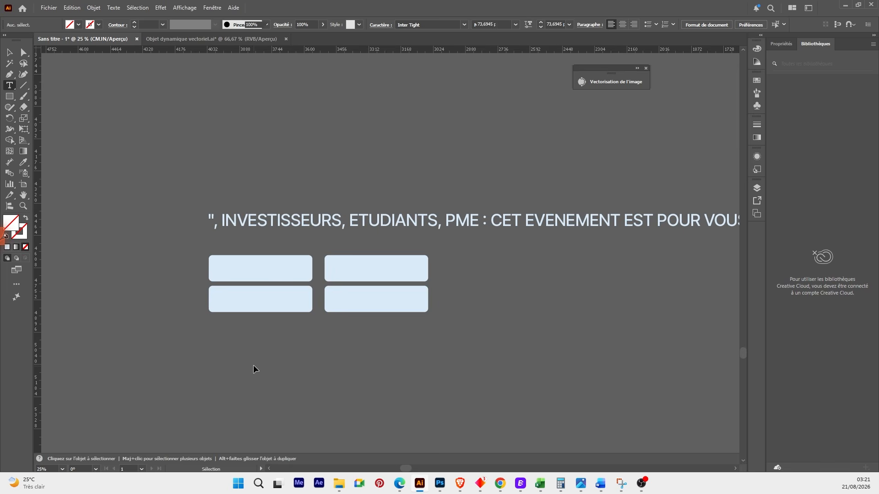
{"action": "key", "text": "ctrl+v"}
{"action": "key", "text": "v"}
- Fill the STARTUPS text with yellow and place it inside the upper-left rectangle
{"action": "left_click_drag", "start_coordinate": [369, 250], "coordinate": [266, 272]}
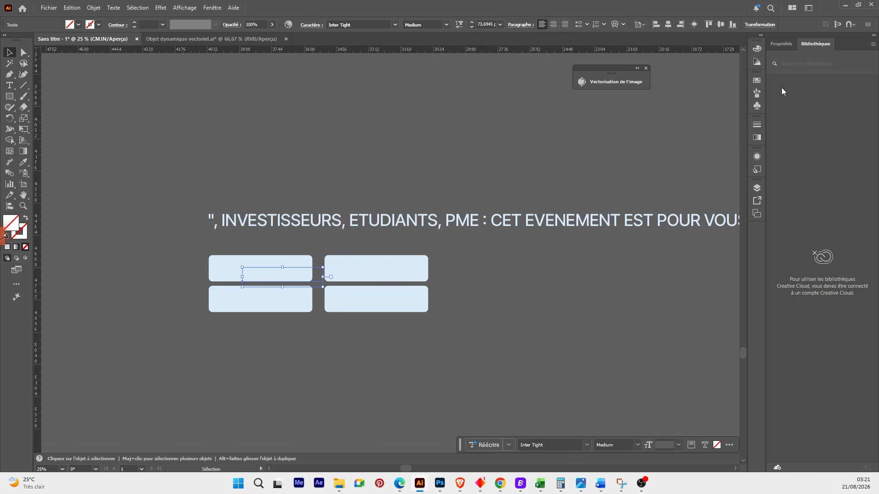
{"action": "left_click", "coordinate": [791, 45]}
{"action": "left_click", "coordinate": [773, 157]}
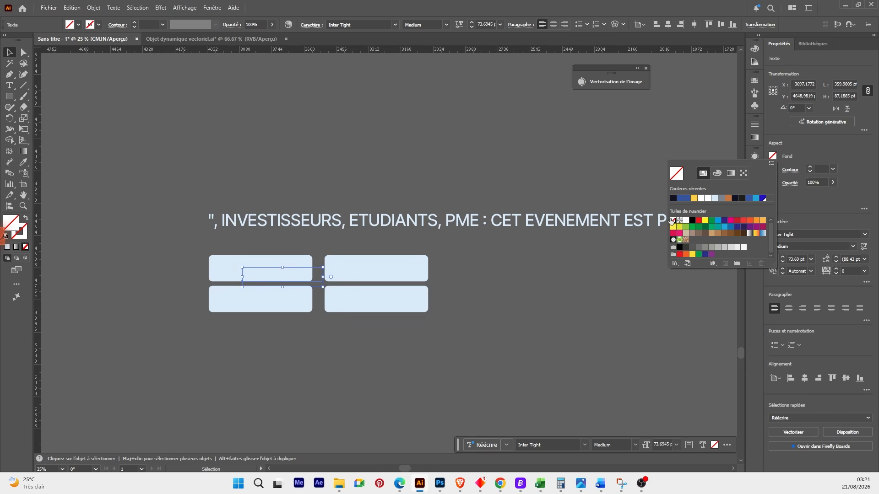
{"action": "left_click", "coordinate": [694, 199]}
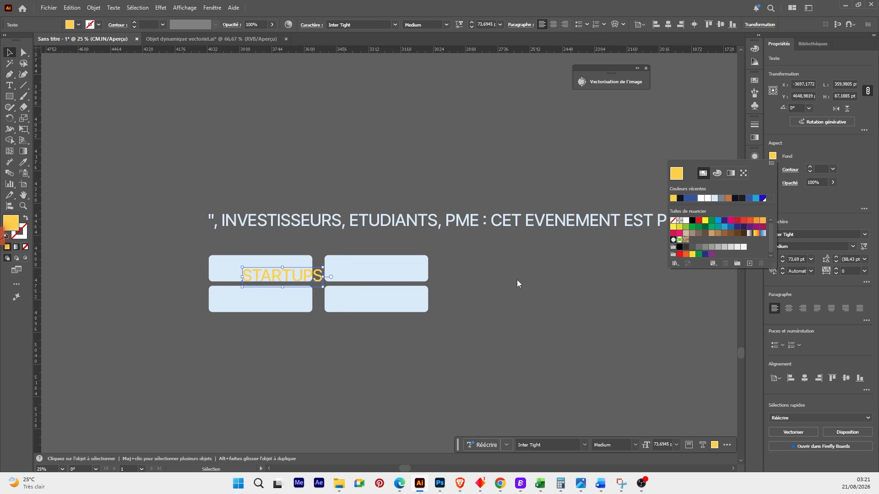
{"action": "left_click_drag", "start_coordinate": [306, 275], "coordinate": [277, 270]}
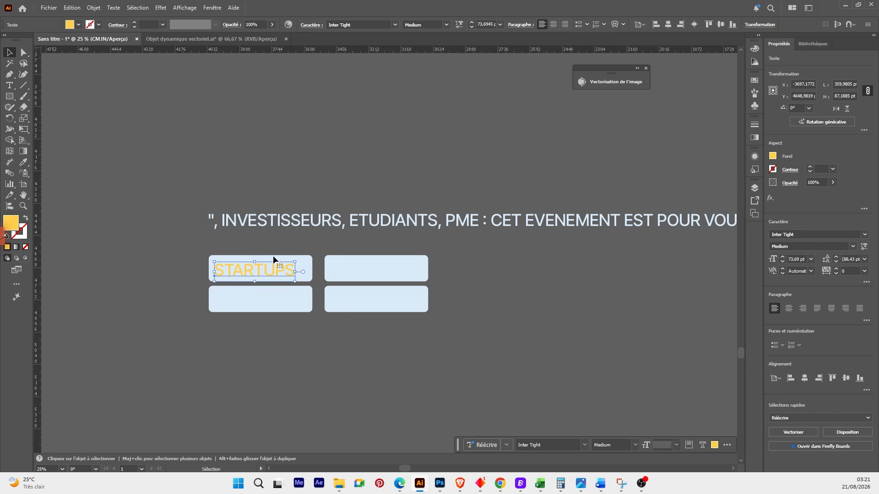
- Cut INVESTISSEURS out of the line and paste it as separate text filled with orange-brown
{"action": "key", "text": "t"}
{"action": "left_click_drag", "start_coordinate": [222, 217], "coordinate": [342, 220]}
{"action": "key", "text": "ctrl+c"}
{"action": "key", "text": "BackSpace"}
{"action": "left_click", "coordinate": [364, 365]}
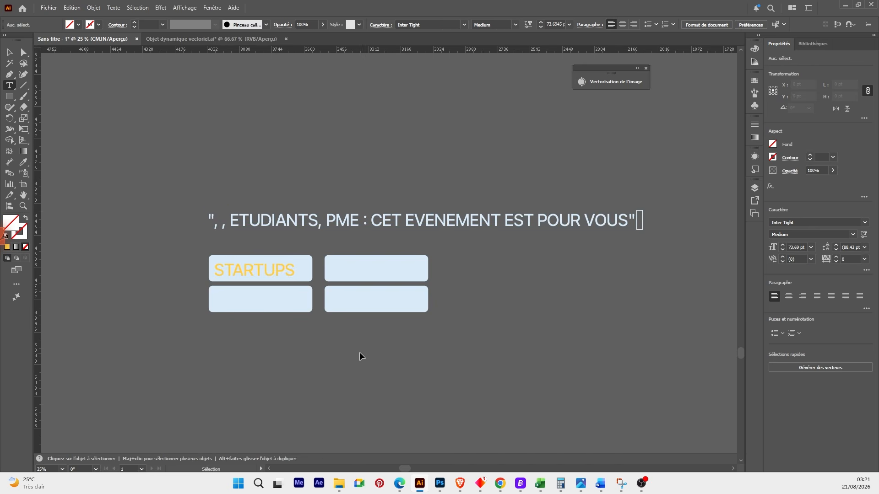
{"action": "key", "text": "ctrl+v"}
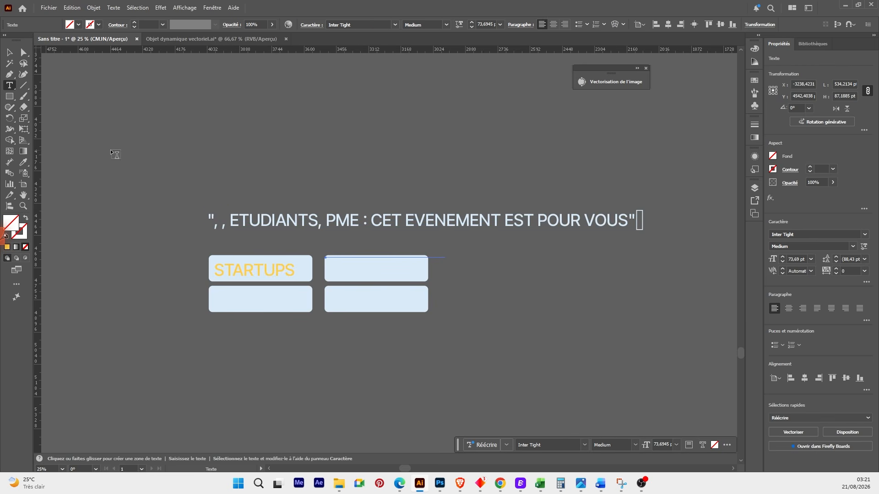
{"action": "key", "text": "Escape"}
{"action": "left_click", "coordinate": [773, 157]}
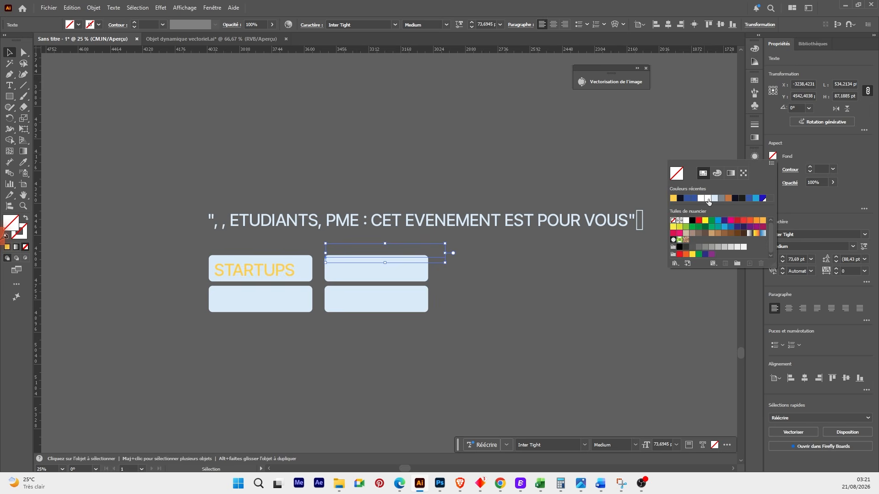
{"action": "left_click", "coordinate": [725, 200]}
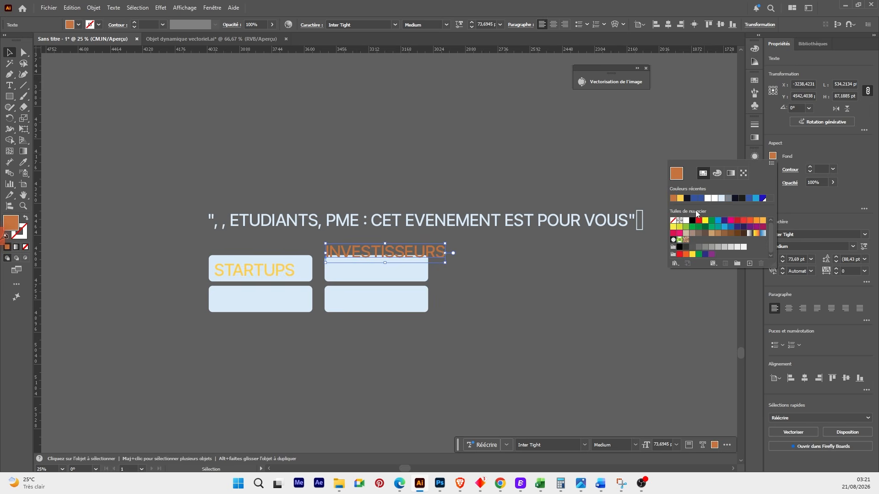
- Place INVESTISSEURS inside the upper-right rectangle and widen that rectangle to about 590 pt
{"action": "left_click", "coordinate": [425, 259]}
{"action": "left_click_drag", "start_coordinate": [407, 246], "coordinate": [457, 271]}
{"action": "left_click", "coordinate": [426, 280]}
- Cut the word ETUDIANTS out of the line and paste it as a separate text object
{"action": "key", "text": "t"}
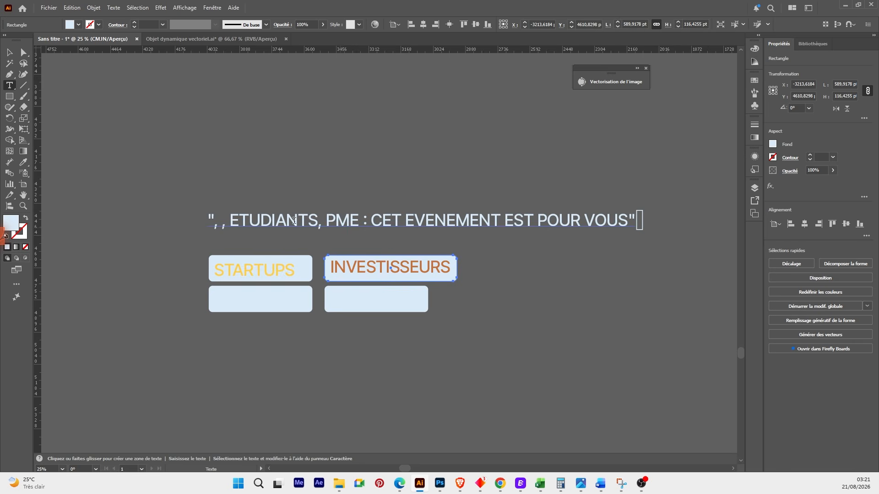
{"action": "left_click_drag", "start_coordinate": [230, 219], "coordinate": [316, 223]}
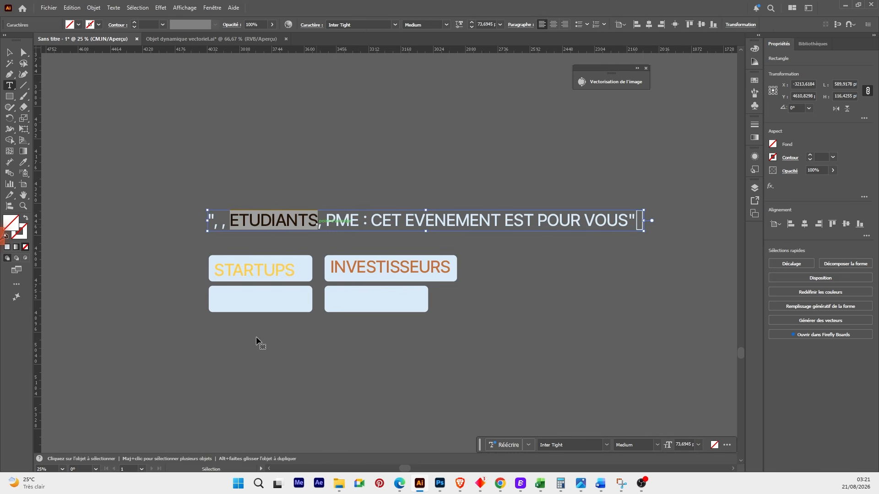
{"action": "key", "text": "BackSpace"}
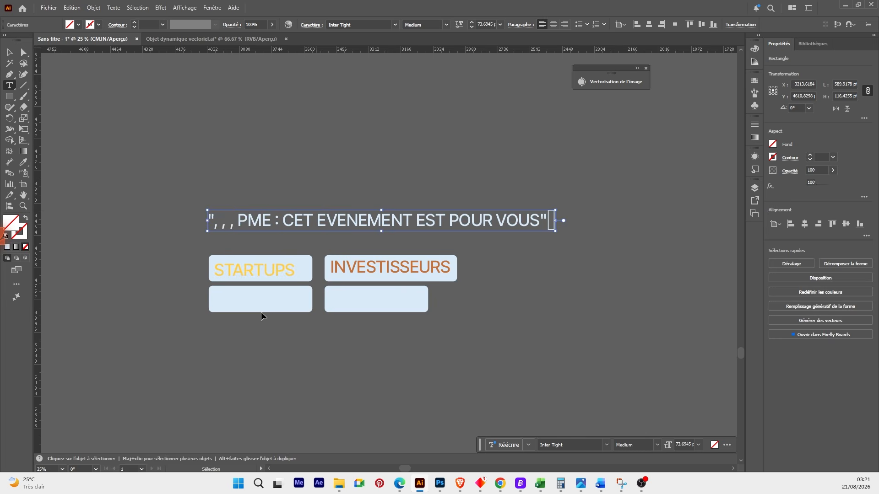
{"action": "key", "text": "Escape"}
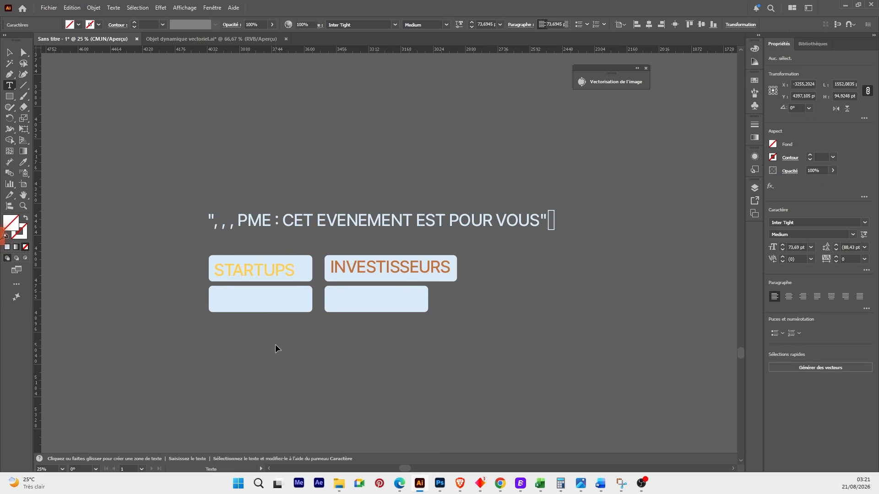
{"action": "left_click", "coordinate": [345, 276]}
{"action": "left_click", "coordinate": [9, 52]}
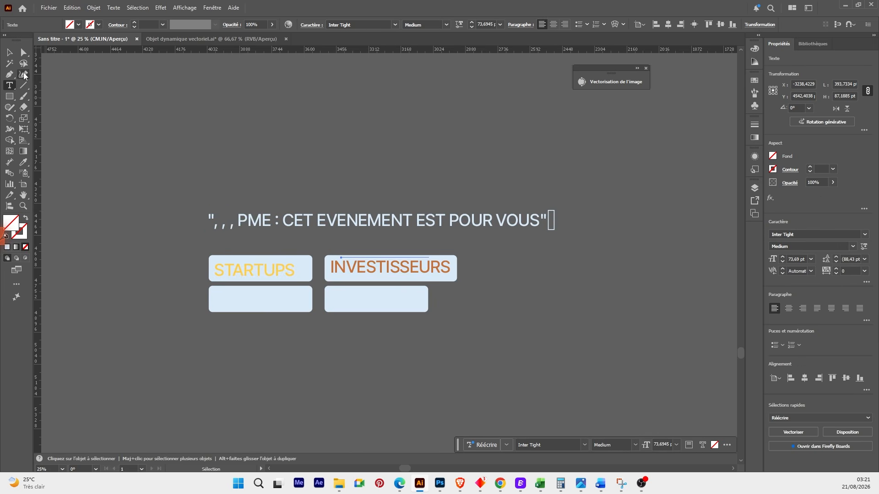
- Match the ETUDIANTS text to the orange-brown style of INVESTISSEURS and place it inside the lower-right rectangle
{"action": "key", "text": "i"}
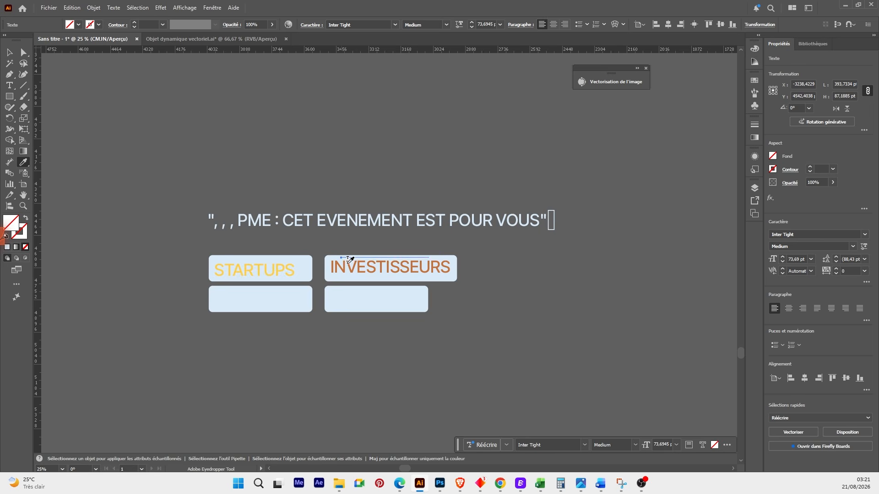
{"action": "left_click", "coordinate": [347, 259]}
{"action": "key", "text": "v"}
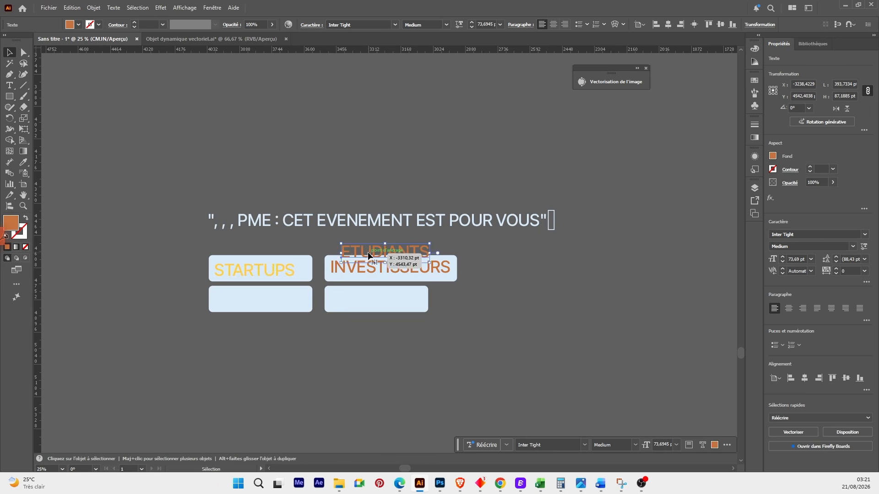
{"action": "left_click_drag", "start_coordinate": [368, 251], "coordinate": [364, 298]}
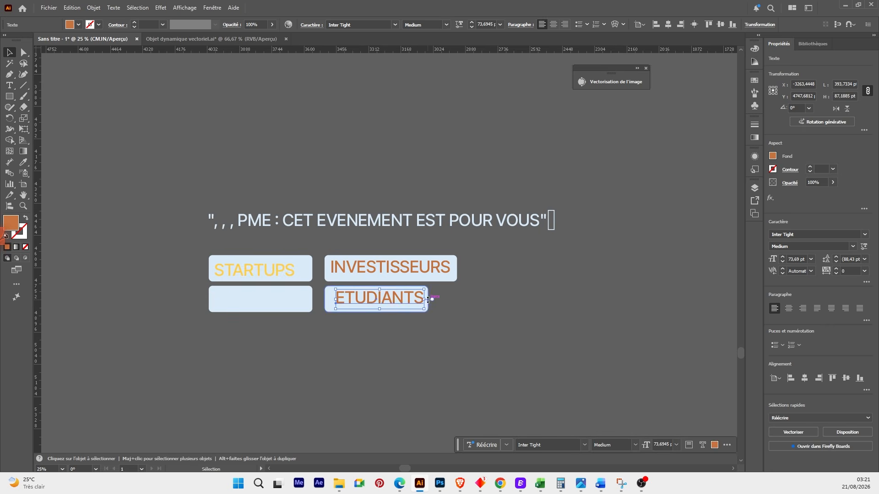
- Widen the rectangle behind ETUDIANTS to about 590 pt, matching the one behind INVESTISSEURS
{"action": "left_click", "coordinate": [451, 331]}
{"action": "left_click", "coordinate": [428, 301]}
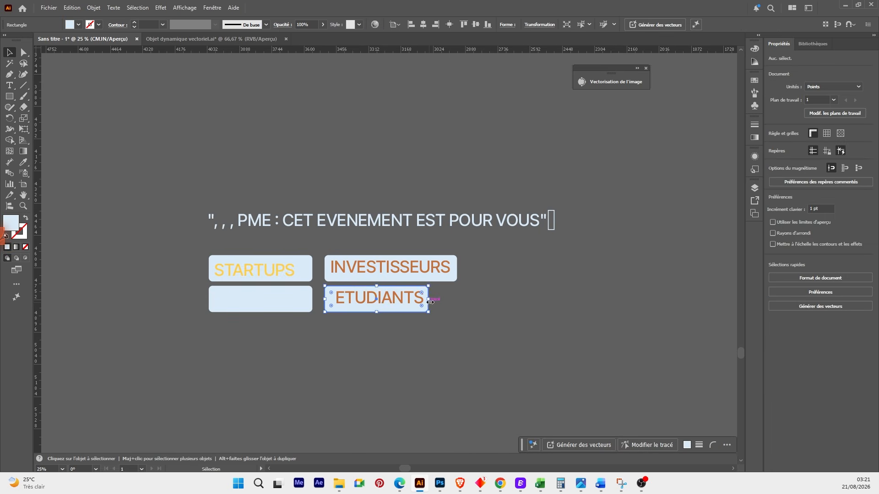
{"action": "left_click_drag", "start_coordinate": [429, 301], "coordinate": [457, 299]}
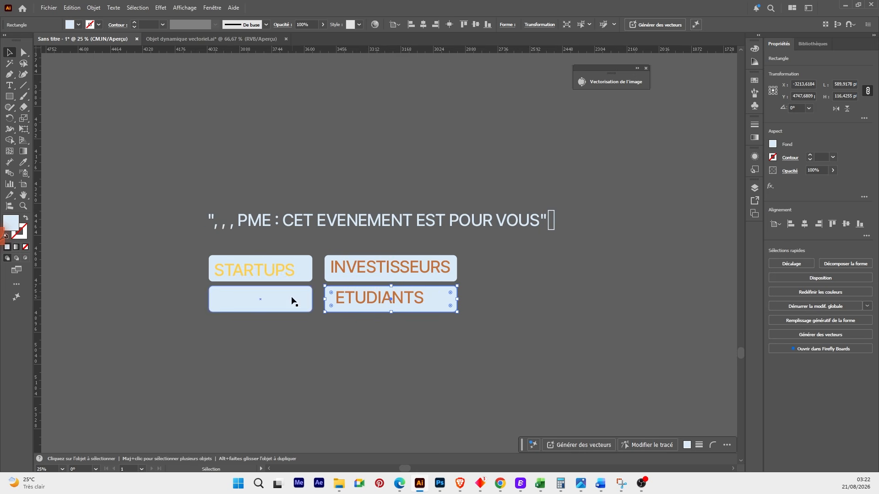
- Cut the word PME out of the line and paste it as a separate text object
{"action": "double_click", "coordinate": [270, 229]}
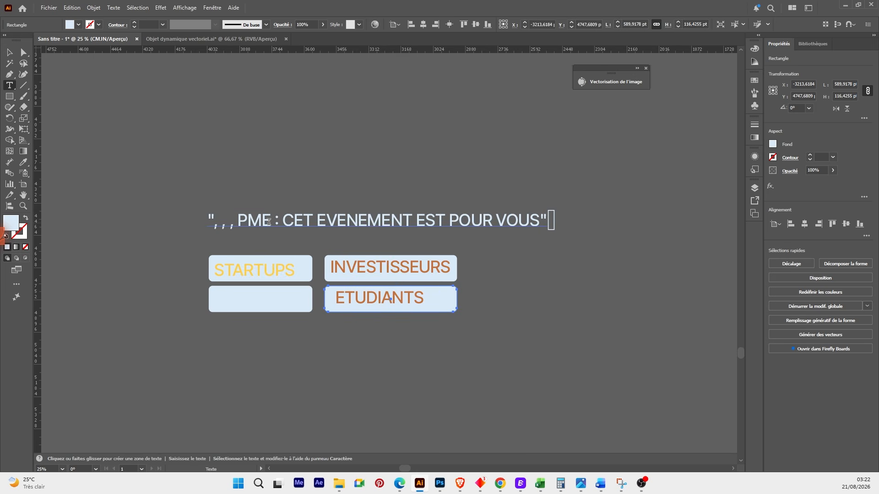
{"action": "double_click", "coordinate": [242, 223]}
{"action": "key", "text": "BackSpace"}
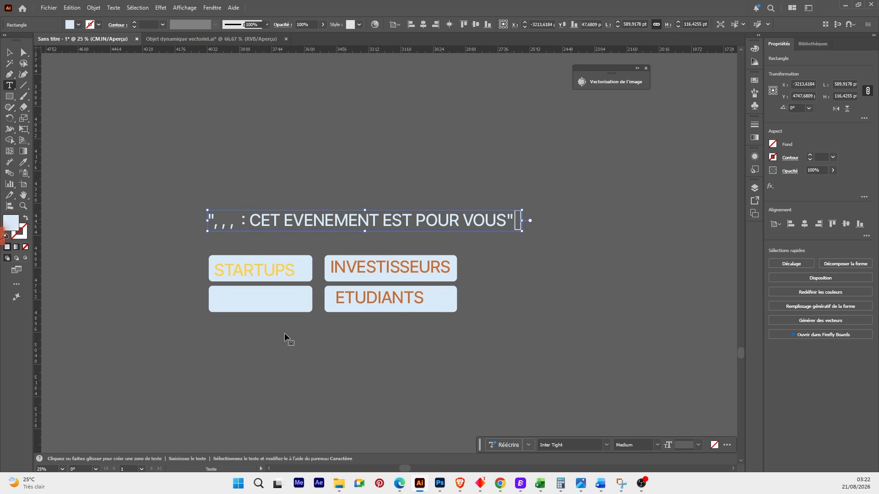
{"action": "left_click", "coordinate": [9, 53]}
{"action": "left_click", "coordinate": [270, 284]}
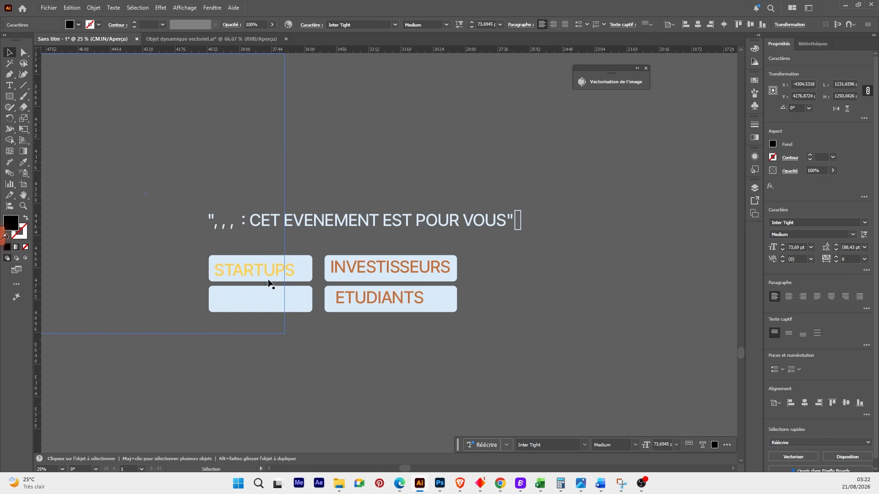
{"action": "left_click", "coordinate": [355, 347]}
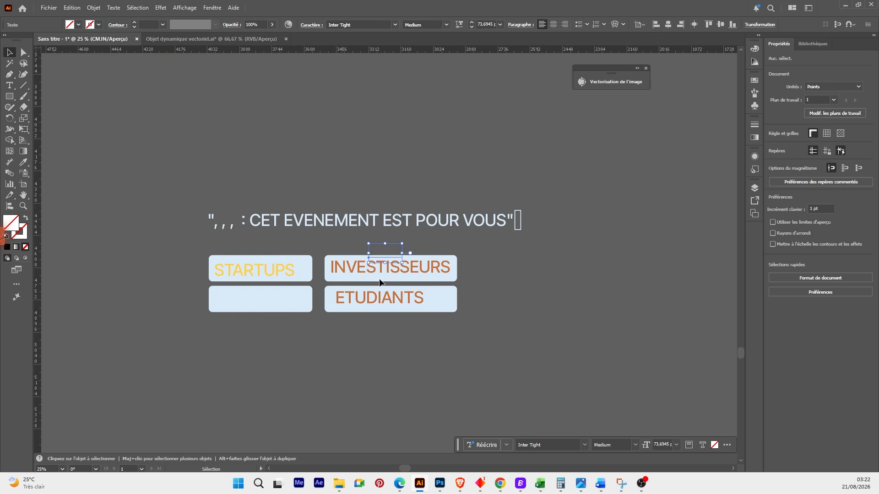
- Match the PME text to the orange-brown style of INVESTISSEURS and place it inside the lower-left rectangle
{"action": "key", "text": "i"}
{"action": "left_click", "coordinate": [353, 269]}
{"action": "key", "text": "v"}
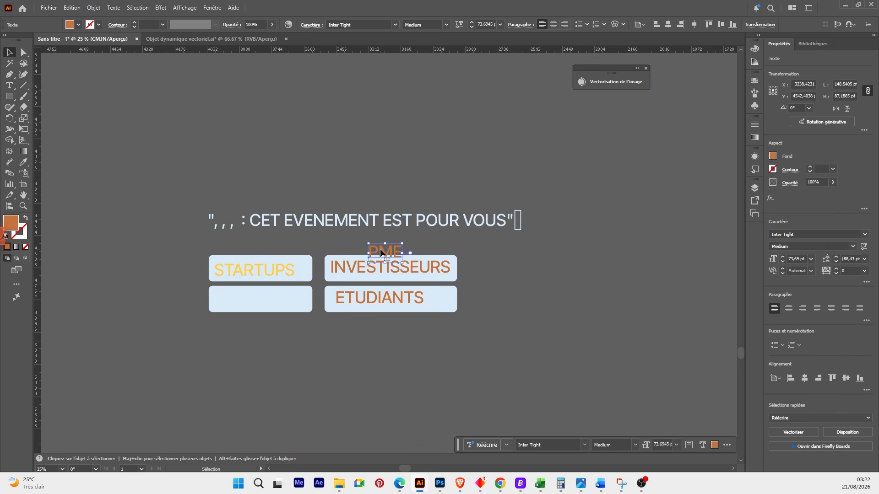
{"action": "left_click_drag", "start_coordinate": [380, 252], "coordinate": [251, 325]}
{"action": "left_click", "coordinate": [281, 271], "text": "shift"}
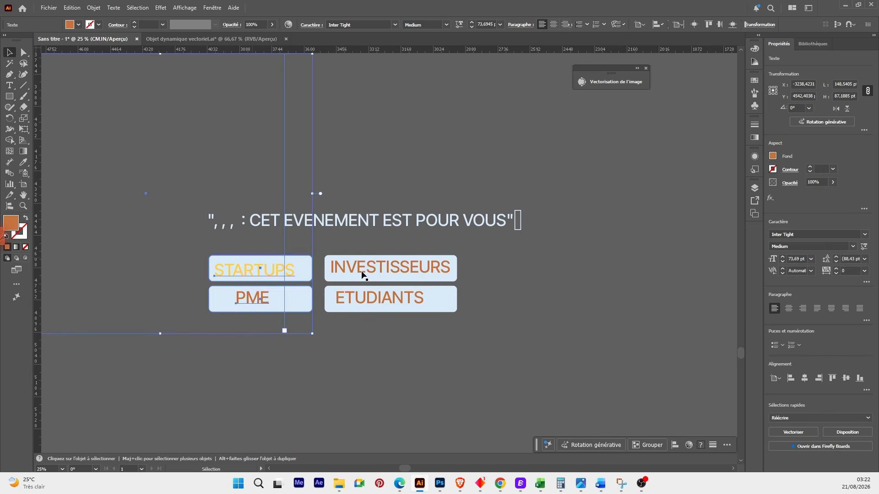
{"action": "left_click", "coordinate": [445, 183]}
{"action": "left_click", "coordinate": [170, 175]}
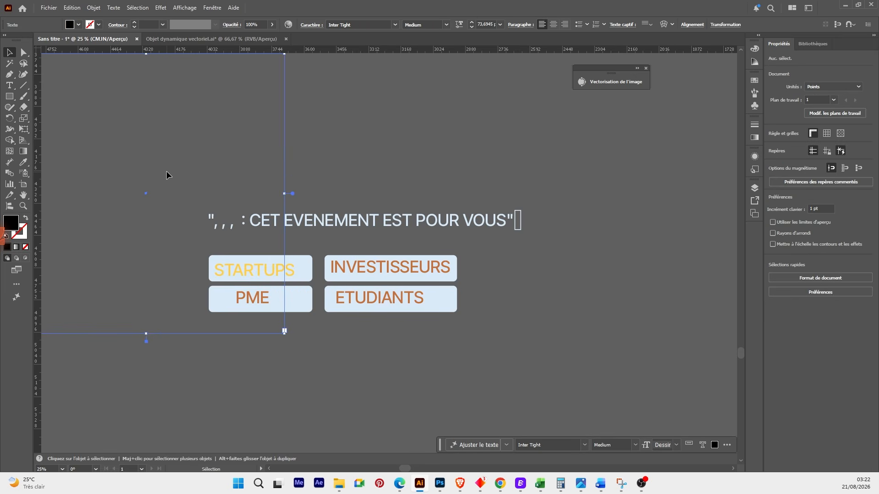
{"action": "left_click", "coordinate": [305, 320]}
- Fill the rectangle behind STARTUPS with the yellow sampled from the STARTUPS text
{"action": "scroll", "coordinate": [307, 266], "scroll_direction": "up", "scroll_amount": 2}
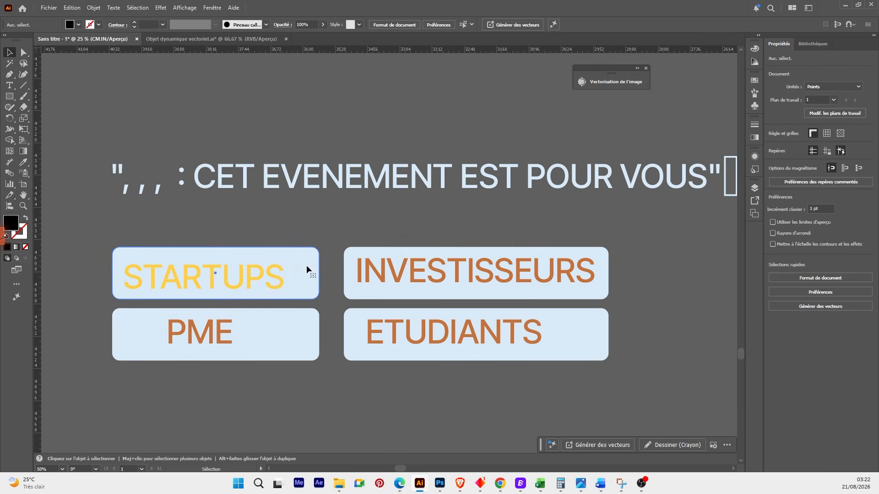
{"action": "left_click", "coordinate": [306, 266]}
{"action": "key", "text": "i"}
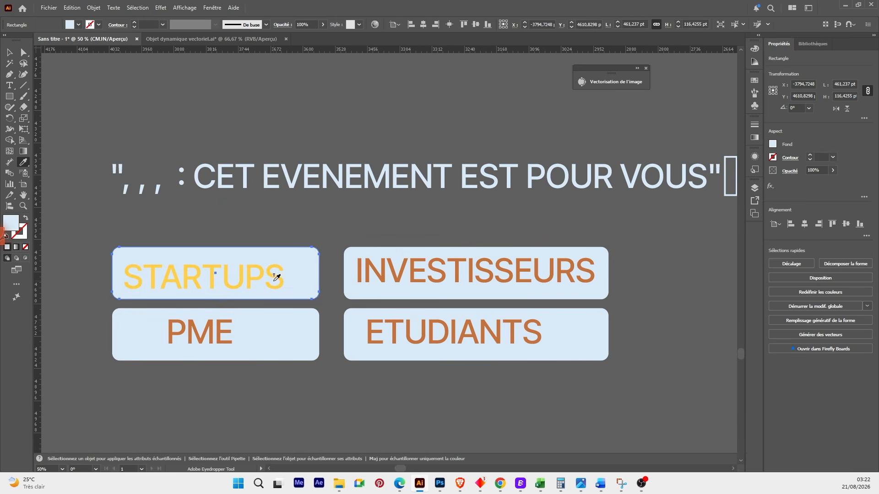
{"action": "left_click", "coordinate": [276, 278]}
{"action": "key", "text": "v"}
- Recolour the STARTUPS text with the near-black navy from the recent colours
{"action": "left_click", "coordinate": [268, 277]}
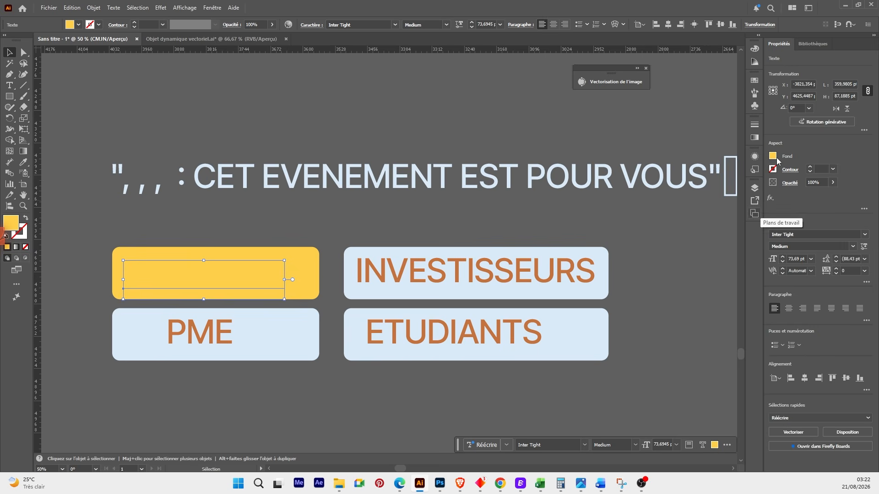
{"action": "left_click", "coordinate": [774, 157]}
{"action": "left_click", "coordinate": [701, 198]}
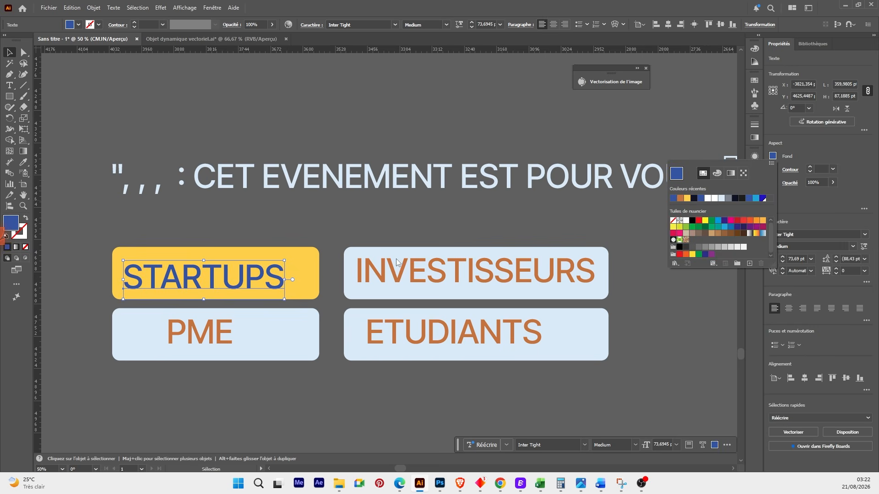
{"action": "left_click", "coordinate": [693, 198]}
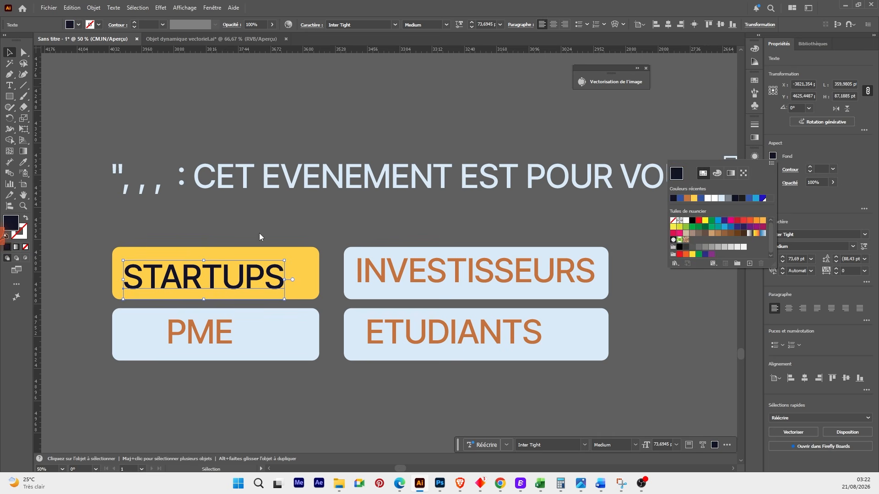
- Centre the STARTUPS text and its yellow rectangle on each other horizontally and vertically
{"action": "left_click", "coordinate": [260, 233]}
{"action": "left_click", "coordinate": [268, 286]}
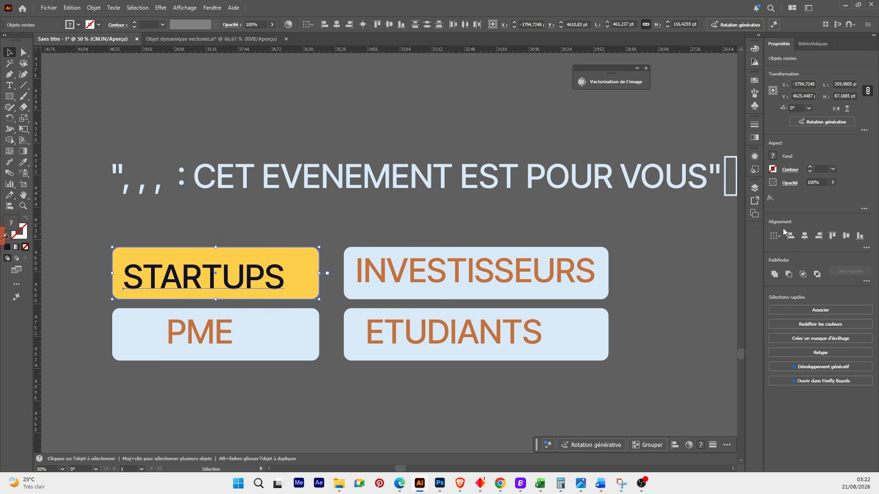
{"action": "left_click", "coordinate": [804, 236]}
{"action": "left_click", "coordinate": [846, 235]}
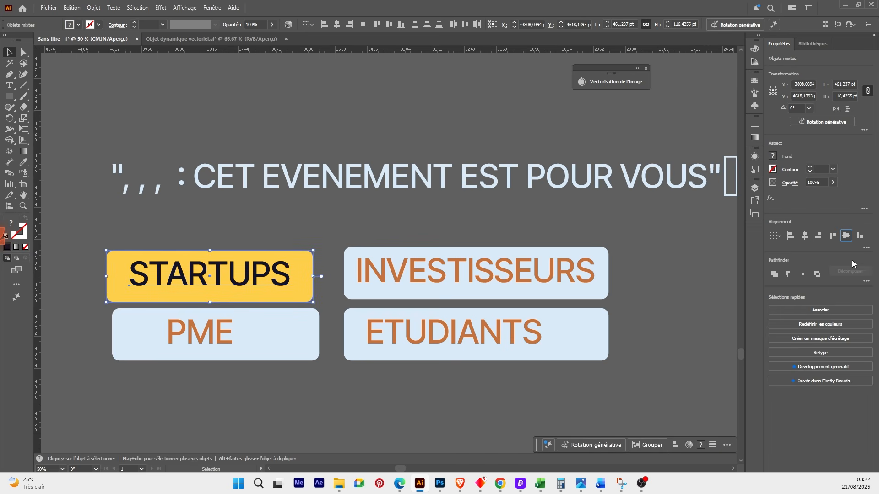
{"action": "left_click", "coordinate": [866, 248]}
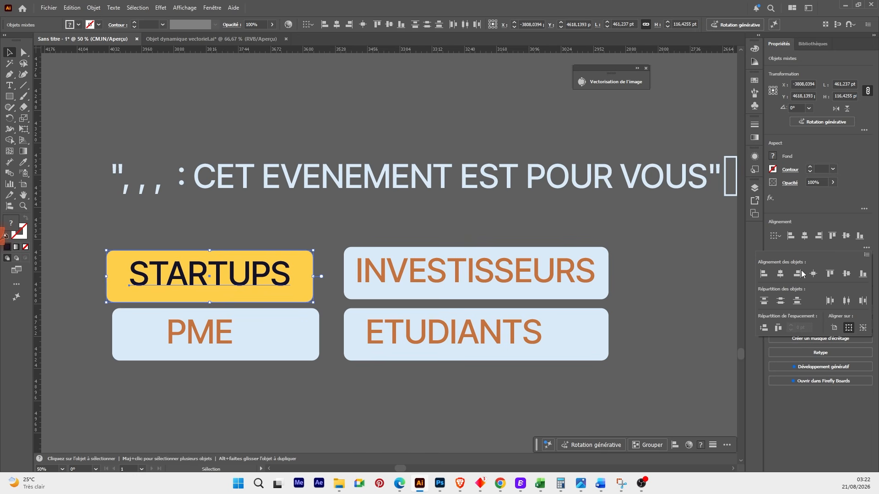
- Centre the INVESTISSEURS text and the ETUDIANTS text with their respective rectangles
{"action": "left_click", "coordinate": [313, 229]}
{"action": "left_click", "coordinate": [453, 275]}
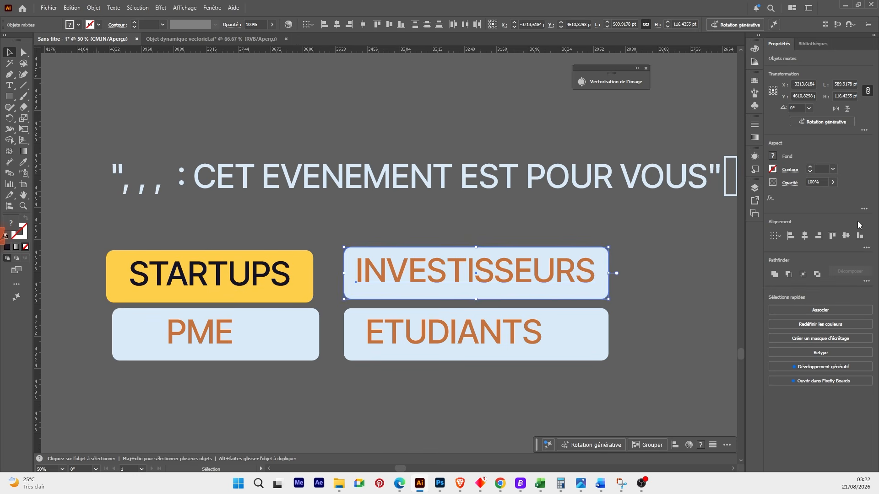
{"action": "left_click", "coordinate": [866, 248]}
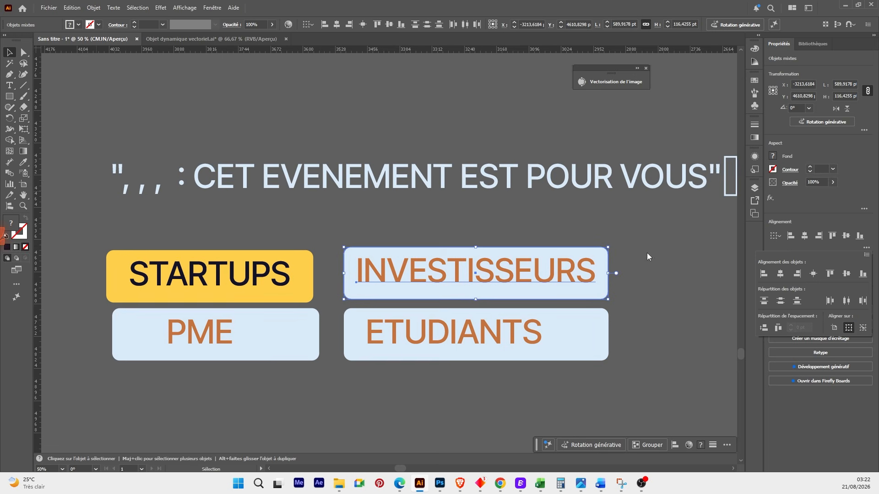
{"action": "left_click", "coordinate": [531, 355]}
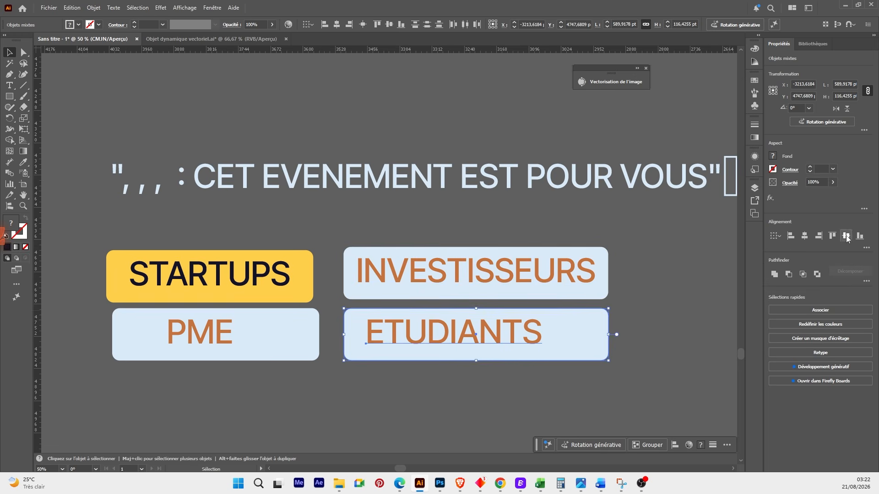
{"action": "left_click", "coordinate": [866, 248]}
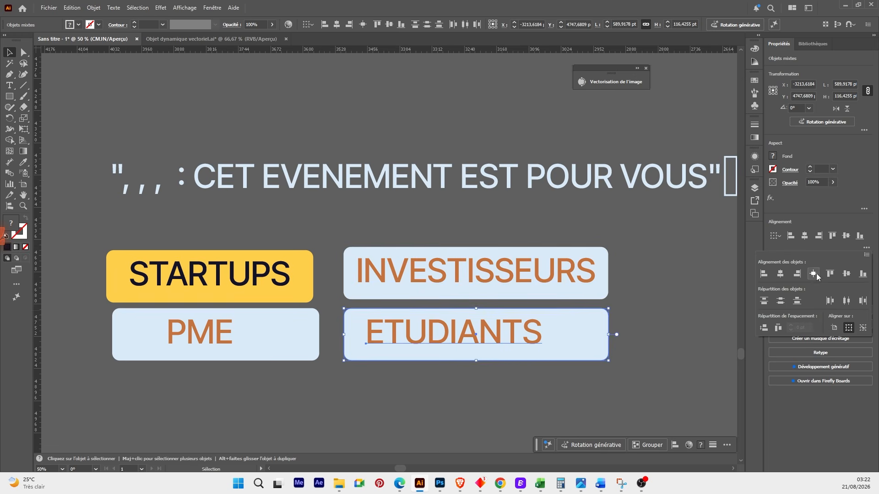
{"action": "left_click", "coordinate": [813, 274]}
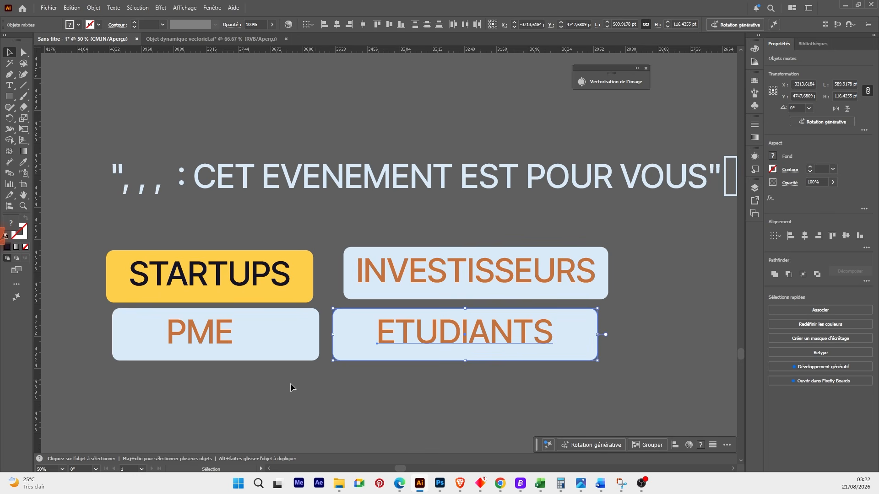
- Centre the PME text and its rectangle on each other
{"action": "left_click", "coordinate": [197, 339]}
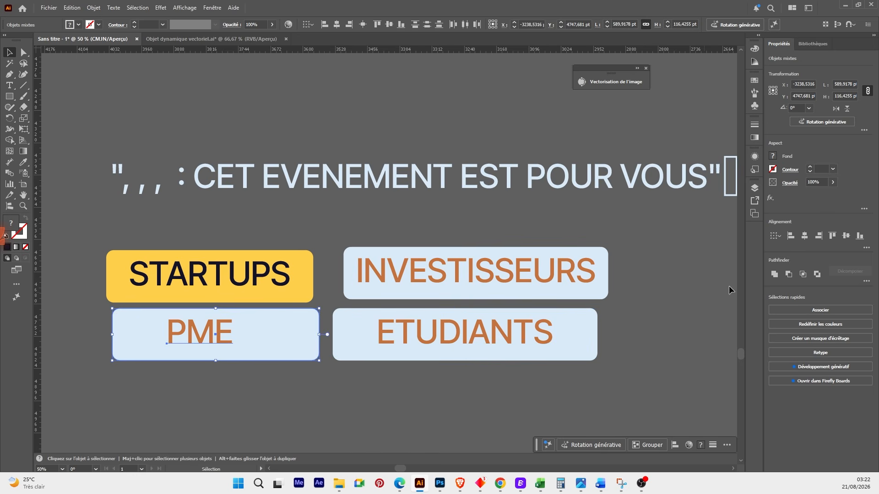
{"action": "left_click", "coordinate": [867, 249]}
{"action": "left_click", "coordinate": [813, 274]}
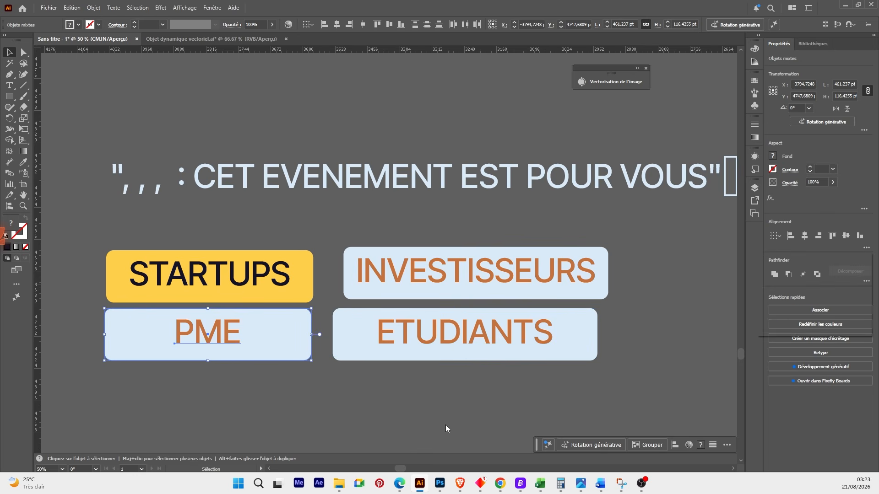
- Align STARTUPS with PME on their horizontal centres, and INVESTISSEURS with ETUDIANTS the same way
{"action": "left_click", "coordinate": [218, 274], "text": "shift"}
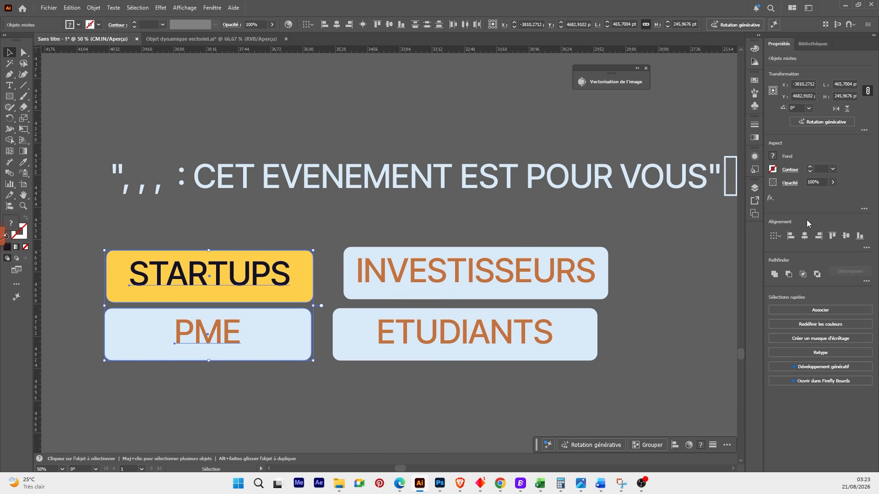
{"action": "left_click", "coordinate": [804, 236]}
{"action": "left_click_drag", "start_coordinate": [474, 235], "coordinate": [562, 345]}
{"action": "left_click", "coordinate": [804, 236]}
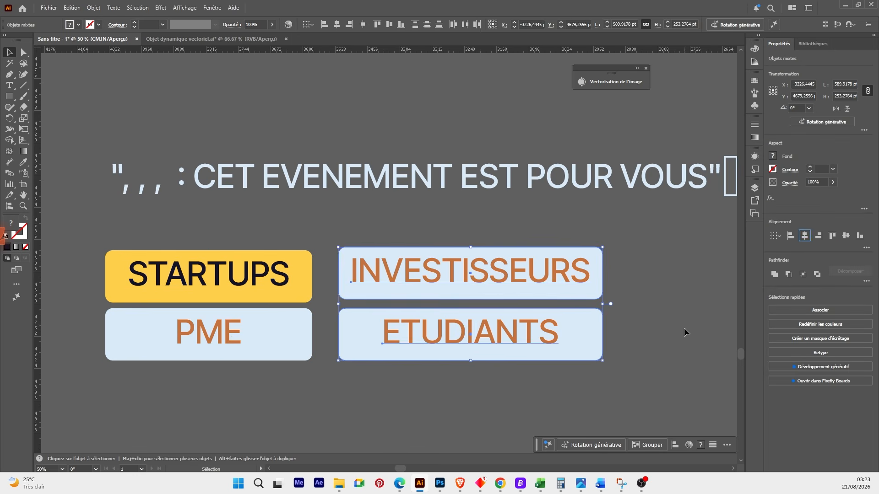
{"action": "left_click", "coordinate": [684, 327]}
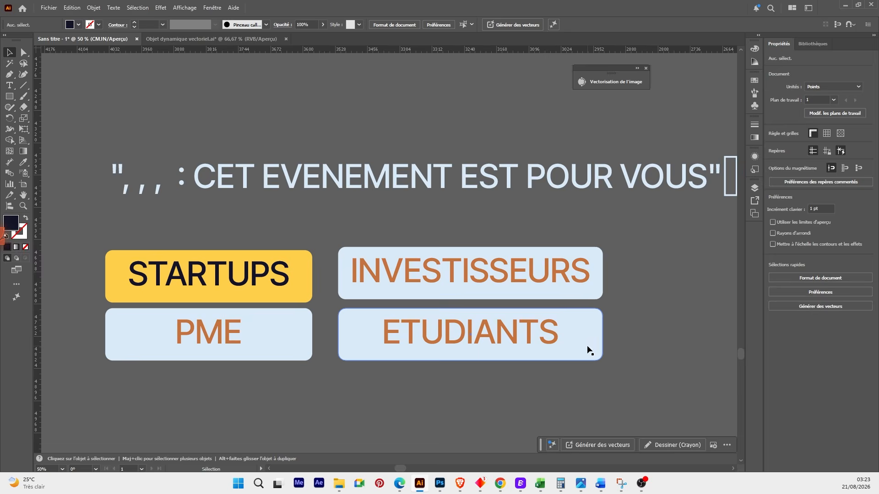
- Move the PME and ETUDIANTS labels with their rectangles straight down by about 36 pt
{"action": "scroll", "coordinate": [589, 351], "scroll_direction": "down", "scroll_amount": 2}
{"action": "left_click", "coordinate": [405, 339]}
{"action": "left_click", "coordinate": [507, 343], "text": "shift"}
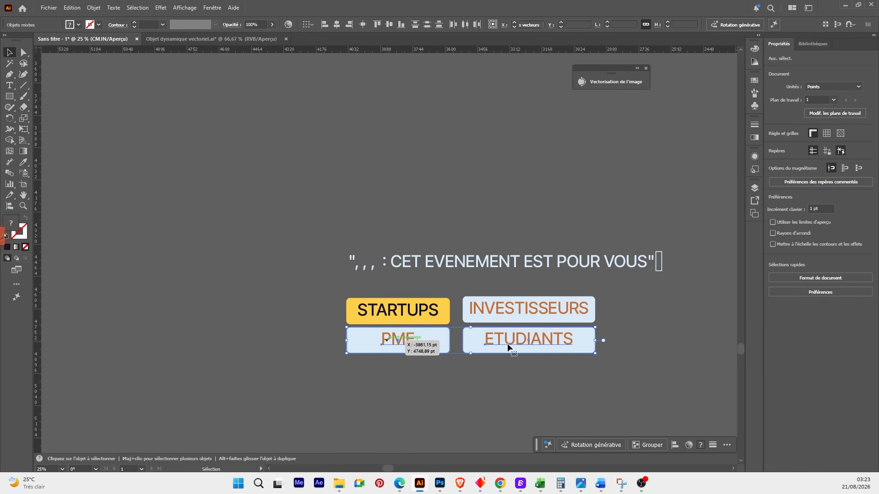
{"action": "left_click_drag", "start_coordinate": [508, 344], "coordinate": [507, 351]}
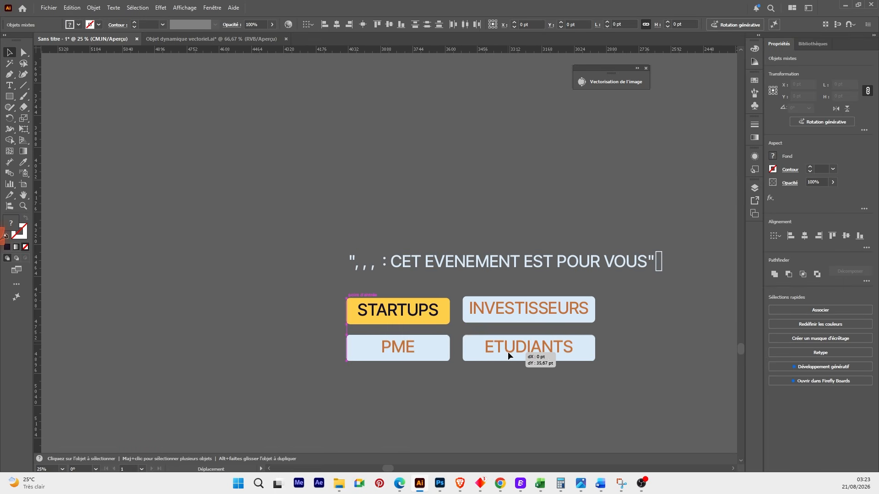
{"action": "left_click", "coordinate": [532, 382]}
- Fill the rectangle behind INVESTISSEURS with a dark blue, adjusting its hue in the colour picker
{"action": "scroll", "coordinate": [482, 325], "scroll_direction": "up", "scroll_amount": 2}
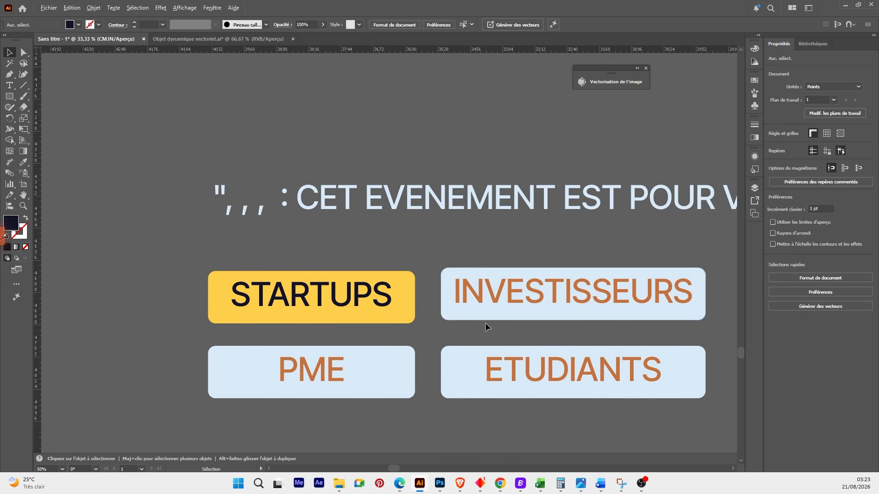
{"action": "left_click", "coordinate": [497, 318]}
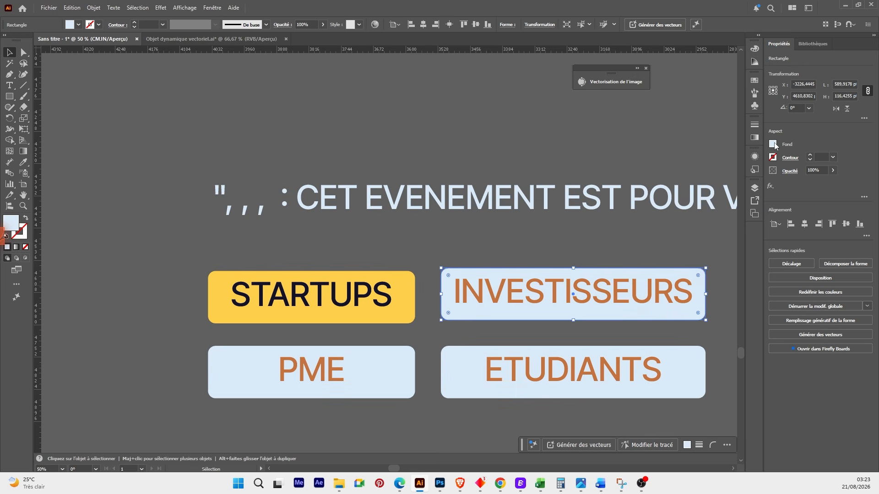
{"action": "left_click", "coordinate": [773, 145]}
{"action": "left_click", "coordinate": [762, 186]}
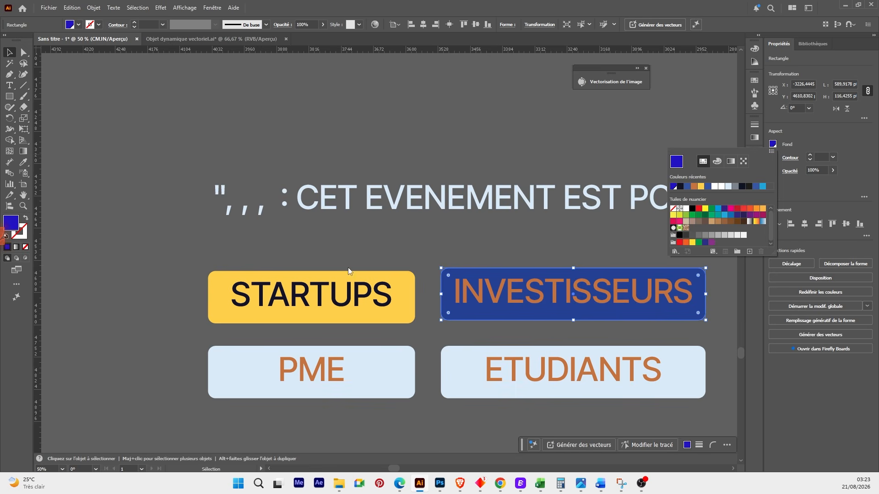
{"action": "left_click", "coordinate": [11, 222]}
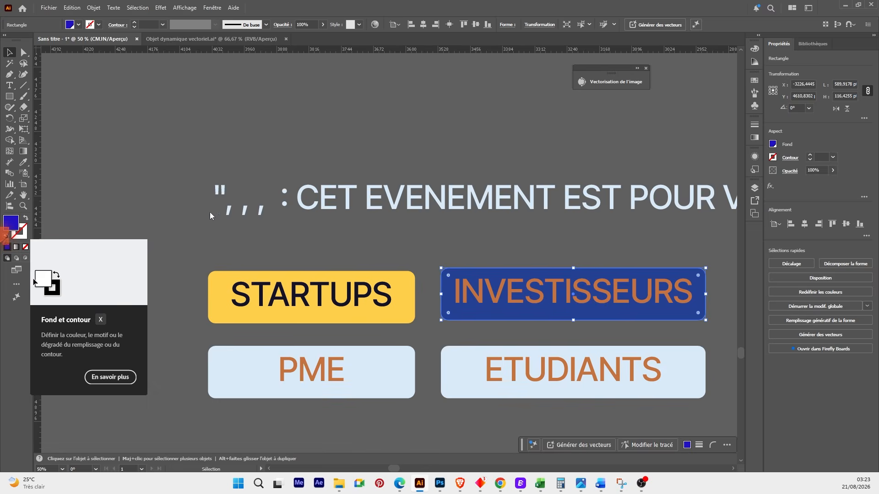
{"action": "double_click", "coordinate": [11, 222]}
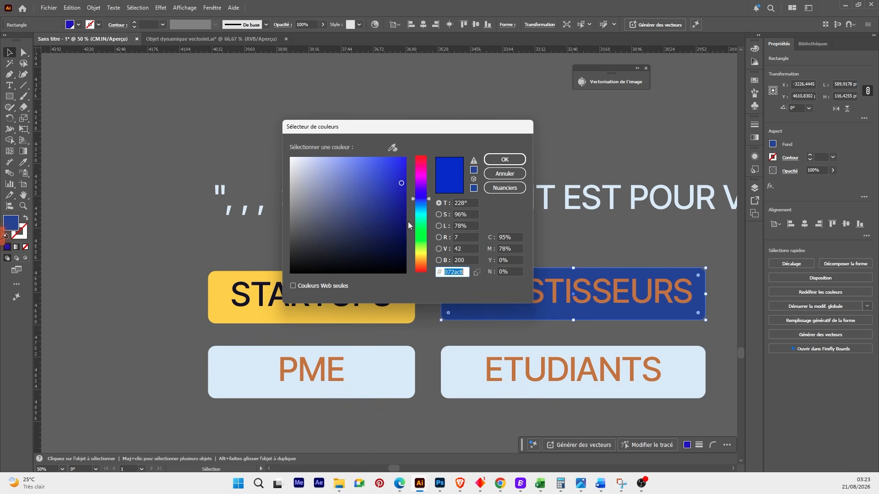
{"action": "mouse_move", "coordinate": [417, 200]}
{"action": "left_mouse_down"}
{"action": "mouse_move", "coordinate": [419, 208]}
{"action": "mouse_move", "coordinate": [423, 200]}
{"action": "left_mouse_up"}
{"action": "left_click", "coordinate": [505, 160]}
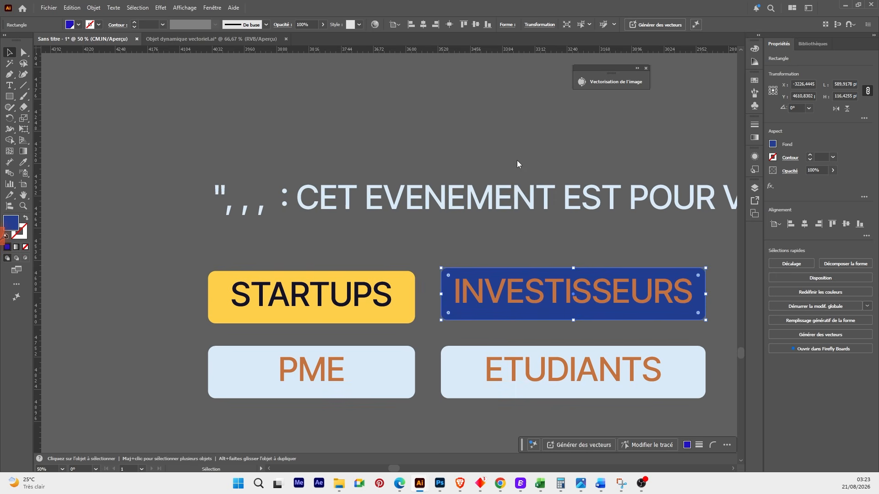
- Set the INVESTISSEURS text colour to white (ffffff)
{"action": "left_click", "coordinate": [554, 285]}
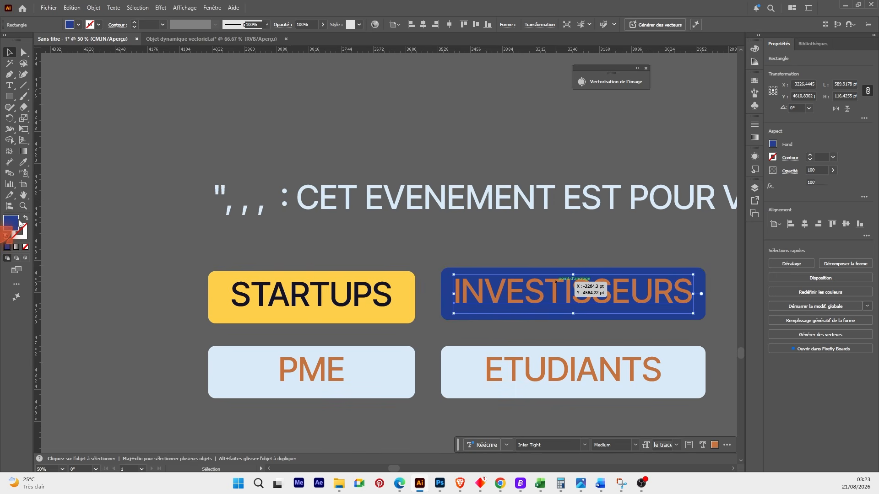
{"action": "double_click", "coordinate": [18, 223]}
{"action": "type", "text": "ffffff"}
{"action": "left_click", "coordinate": [503, 166]}
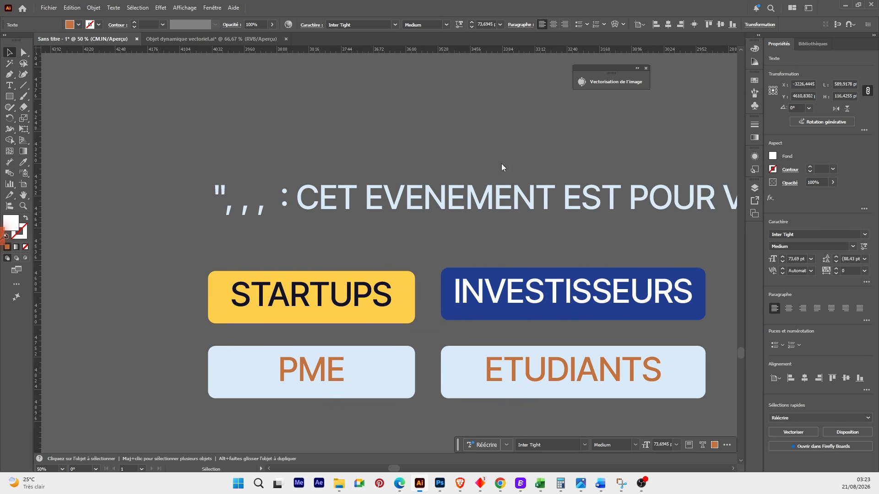
- Fill the rectangle behind PME with white (ffffff)
{"action": "left_click", "coordinate": [418, 367]}
{"action": "left_click", "coordinate": [408, 369]}
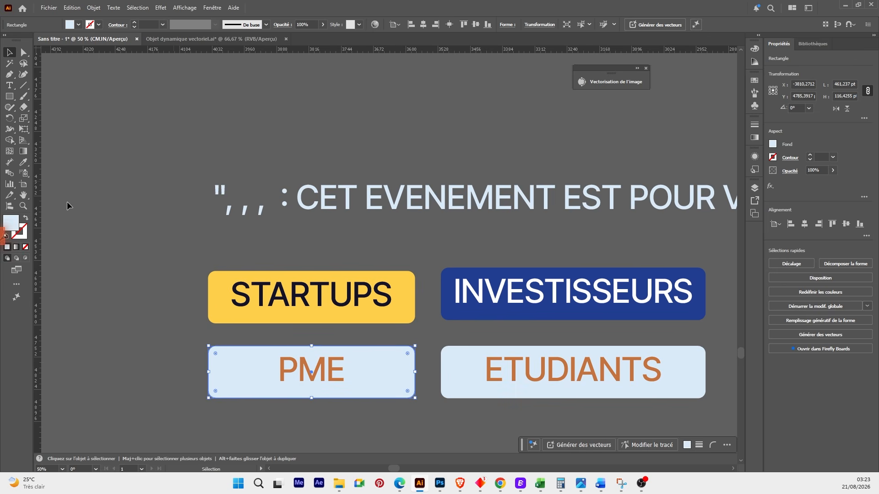
{"action": "double_click", "coordinate": [19, 220]}
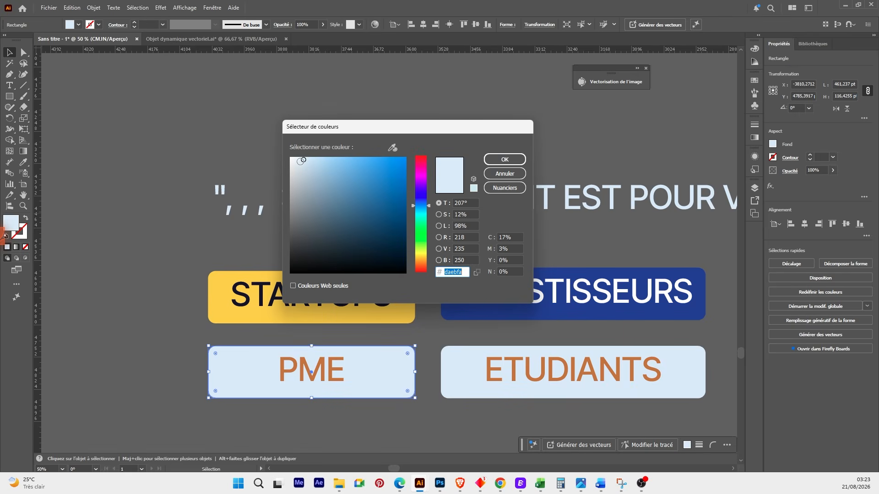
{"action": "left_click_drag", "start_coordinate": [301, 160], "coordinate": [290, 158]}
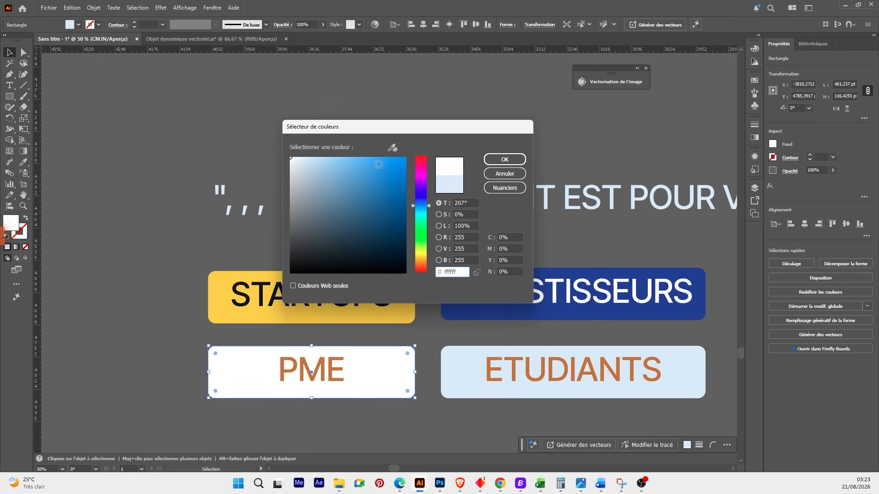
{"action": "left_click", "coordinate": [504, 159]}
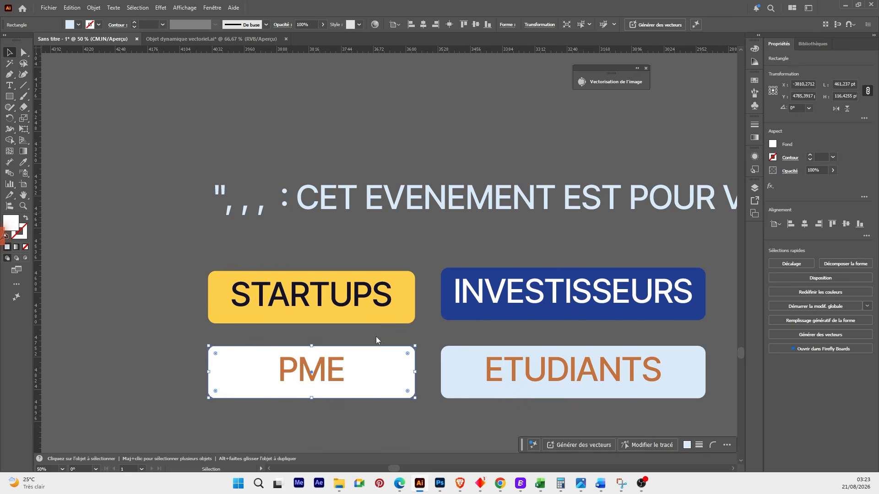
- Recolour the PME text with the near-black sampled from the STARTUPS text
{"action": "left_click", "coordinate": [341, 370]}
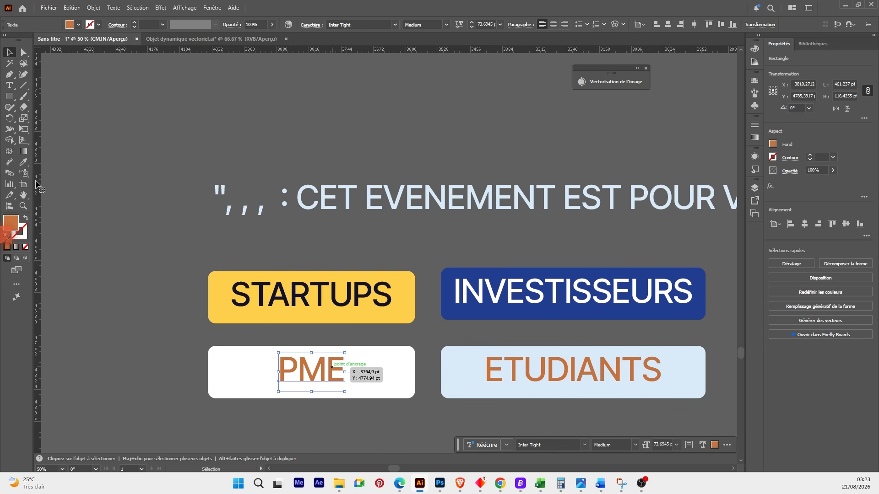
{"action": "left_click", "coordinate": [23, 162]}
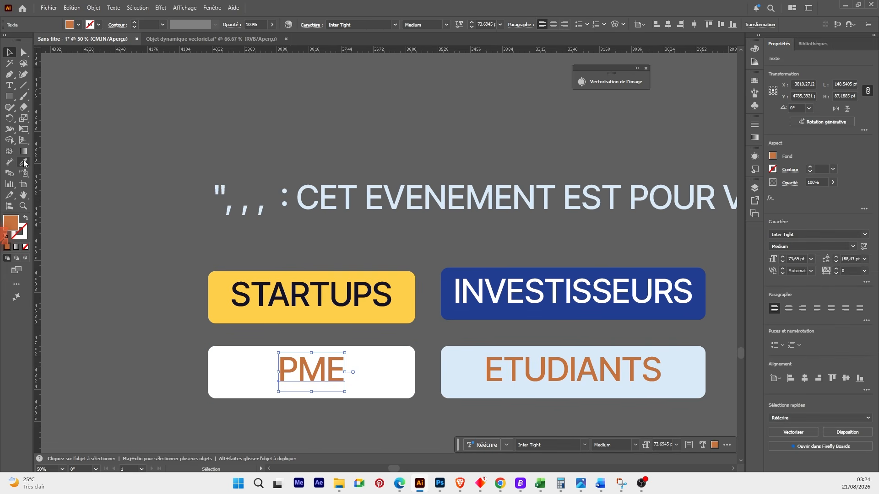
{"action": "left_click", "coordinate": [286, 288]}
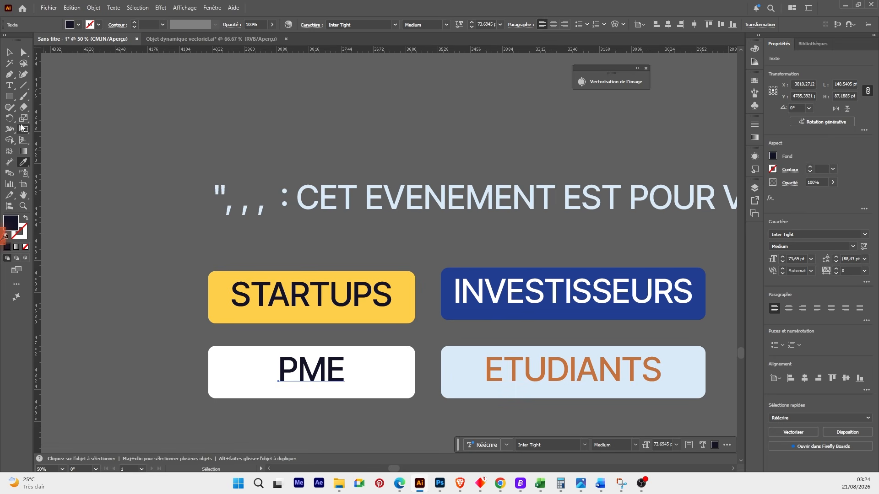
{"action": "left_click", "coordinate": [9, 53]}
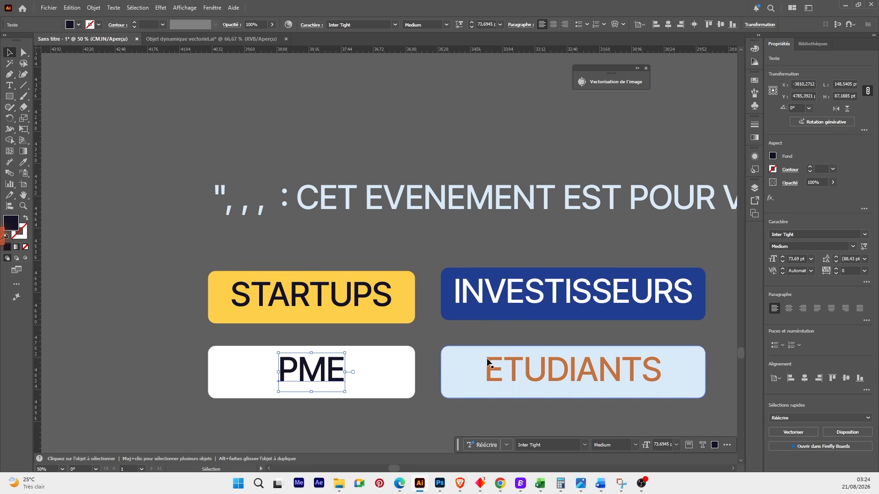
- Fill the rectangle behind ETUDIANTS with purple (9b00ff)
{"action": "left_click", "coordinate": [474, 363]}
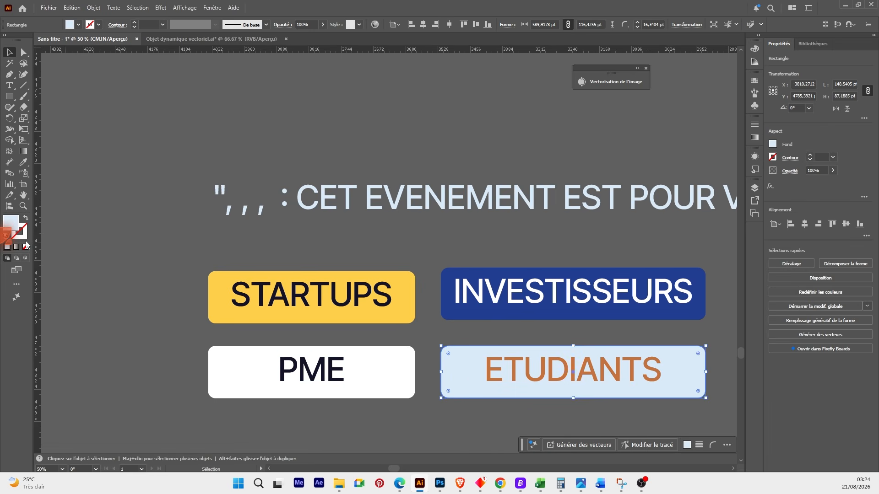
{"action": "double_click", "coordinate": [11, 223]}
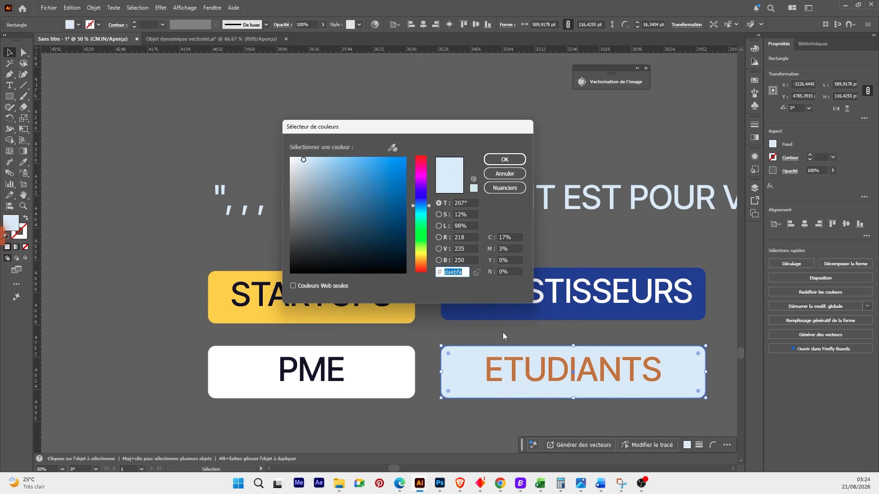
{"action": "left_click", "coordinate": [299, 265]}
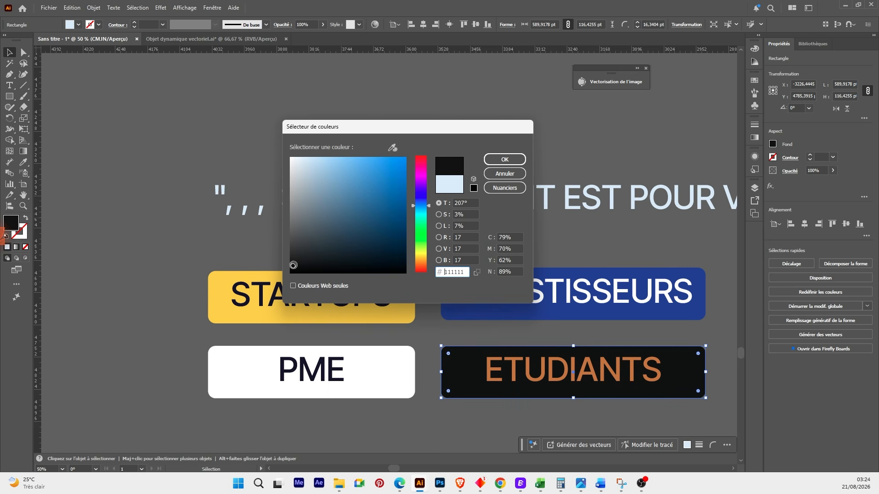
{"action": "left_click_drag", "start_coordinate": [293, 265], "coordinate": [297, 246]}
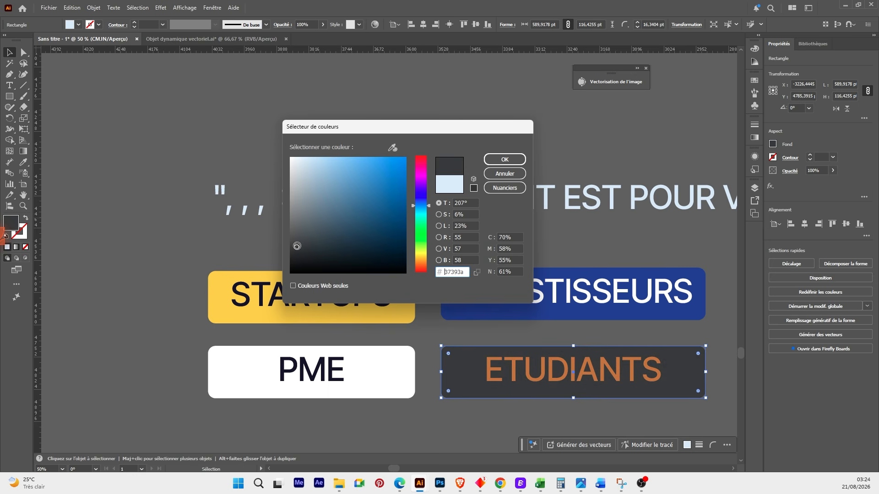
{"action": "left_click", "coordinate": [421, 266]}
{"action": "left_click_drag", "start_coordinate": [393, 259], "coordinate": [408, 154]}
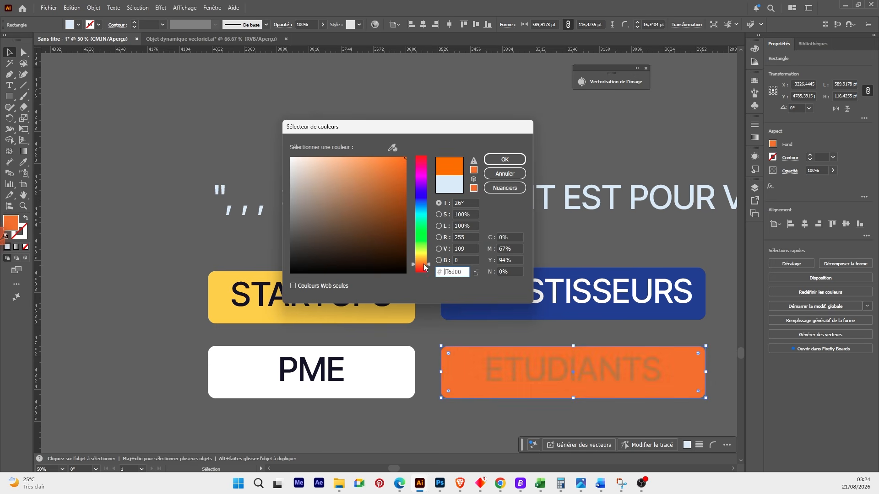
{"action": "left_click_drag", "start_coordinate": [424, 264], "coordinate": [418, 185]}
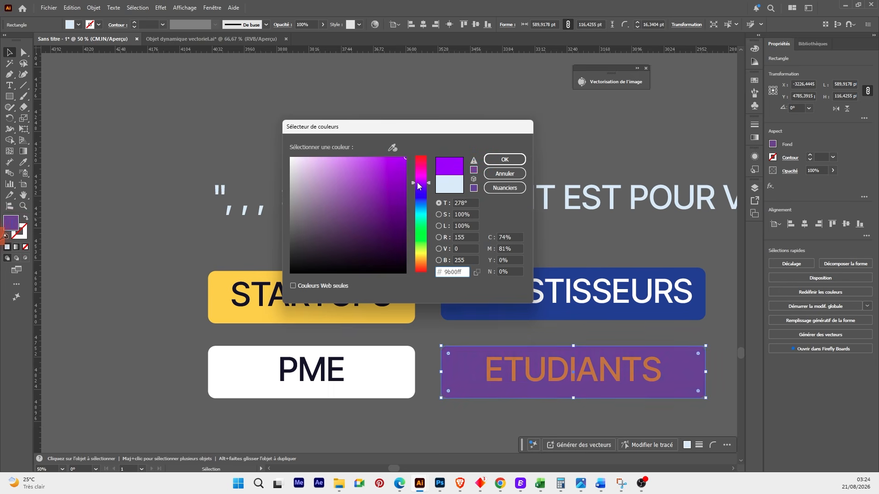
{"action": "left_click", "coordinate": [504, 159]}
- Recolour the ETUDIANTS text with the white sampled from the rectangle behind PME
{"action": "left_click", "coordinate": [567, 365]}
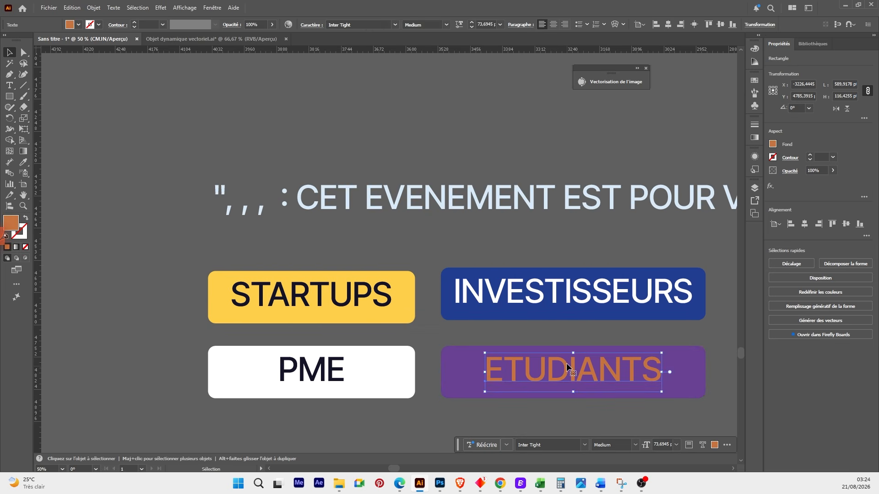
{"action": "key", "text": "i"}
{"action": "left_click", "coordinate": [407, 368]}
{"action": "key", "text": "v"}
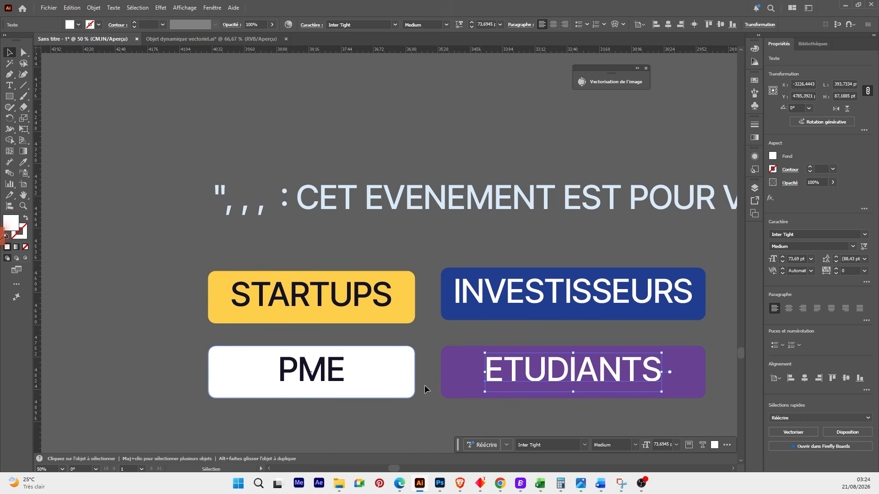
- Align the STARTUPS and INVESTISSEURS blocks on their vertical centres, and do the same for the PME and ETUDIANTS blocks
{"action": "scroll", "coordinate": [426, 386], "scroll_direction": "down", "scroll_amount": 3, "text": "alt"}
{"action": "left_click_drag", "start_coordinate": [451, 324], "coordinate": [441, 279]}
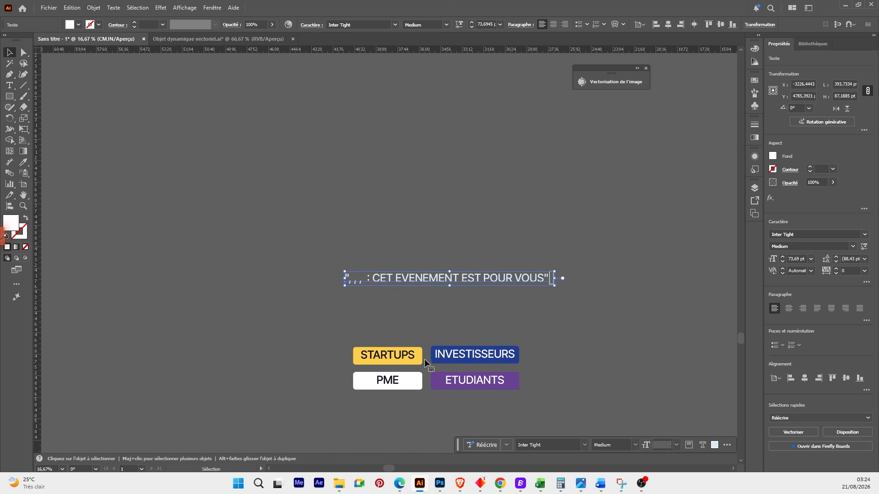
{"action": "scroll", "coordinate": [423, 372], "scroll_direction": "up", "scroll_amount": 2, "text": "alt"}
{"action": "left_click", "coordinate": [497, 351]}
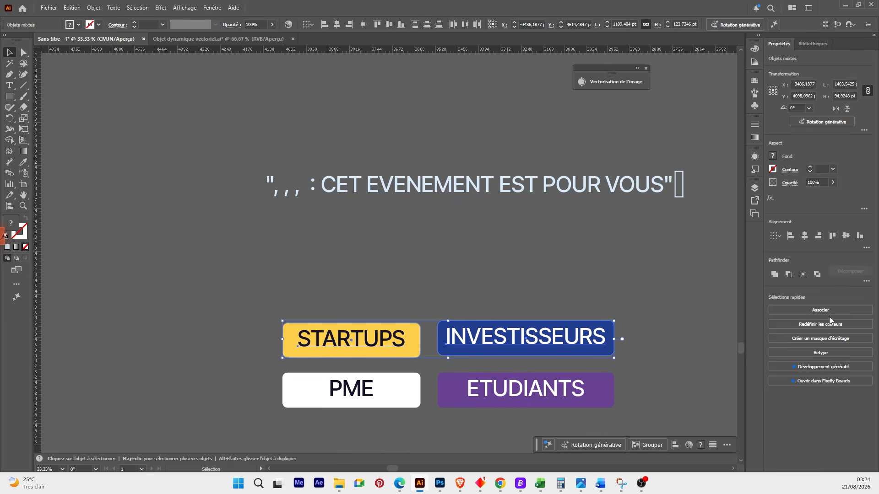
{"action": "left_click", "coordinate": [846, 235]}
{"action": "left_click", "coordinate": [582, 270]}
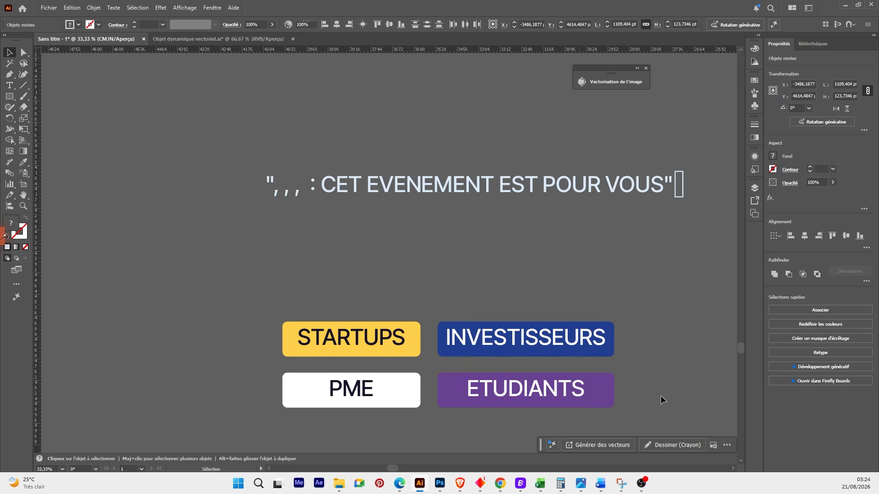
{"action": "left_click_drag", "start_coordinate": [616, 376], "coordinate": [369, 409]}
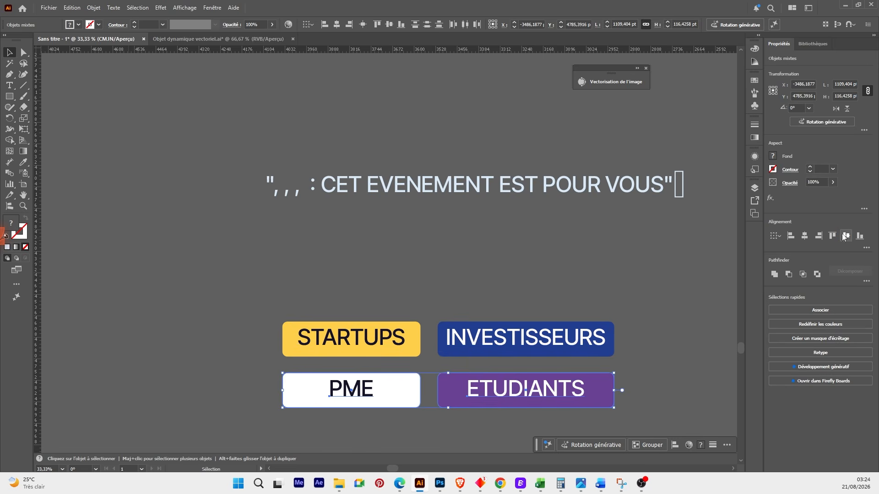
{"action": "left_click", "coordinate": [846, 236]}
{"action": "left_click", "coordinate": [586, 286]}
- Copy the four label blocks into Photoshop's Qui peut artboard as a smart object, scaled down and placed above the photo
{"action": "scroll", "coordinate": [586, 293], "scroll_direction": "down", "scroll_amount": 2}
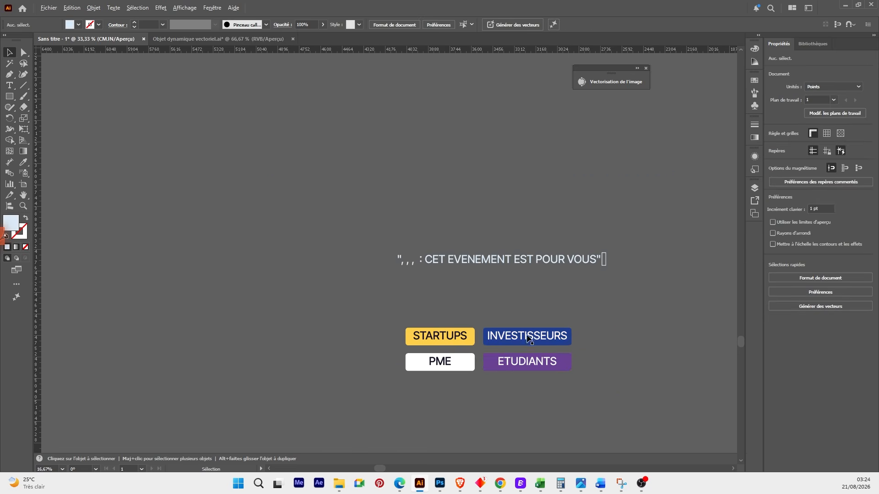
{"action": "scroll", "coordinate": [586, 293], "scroll_direction": "up", "scroll_amount": 1}
{"action": "scroll", "coordinate": [501, 349], "scroll_direction": "up", "scroll_amount": 2}
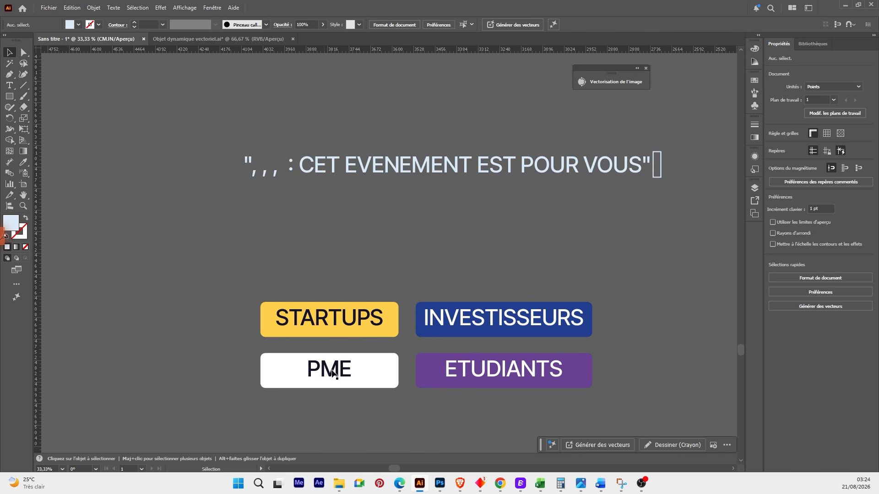
{"action": "left_click_drag", "start_coordinate": [296, 288], "coordinate": [438, 485]}
{"action": "scroll", "coordinate": [494, 378], "scroll_direction": "down", "scroll_amount": 2}
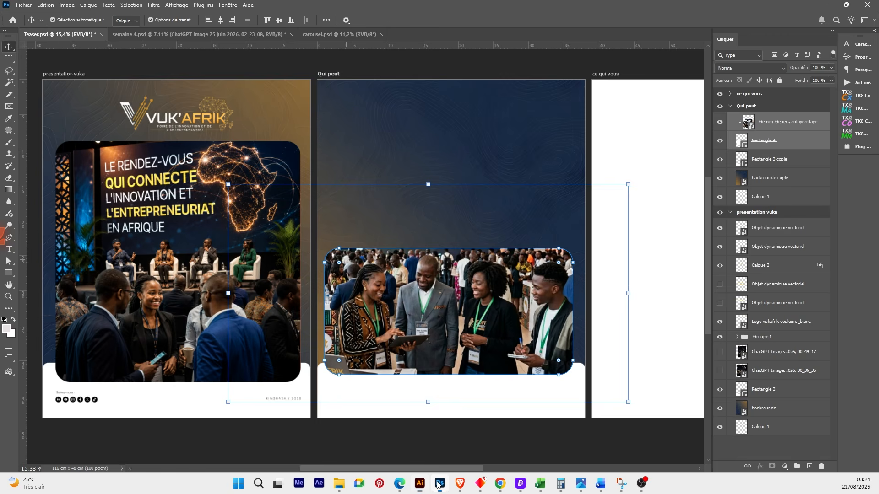
{"action": "left_click_drag", "start_coordinate": [430, 263], "coordinate": [435, 219]}
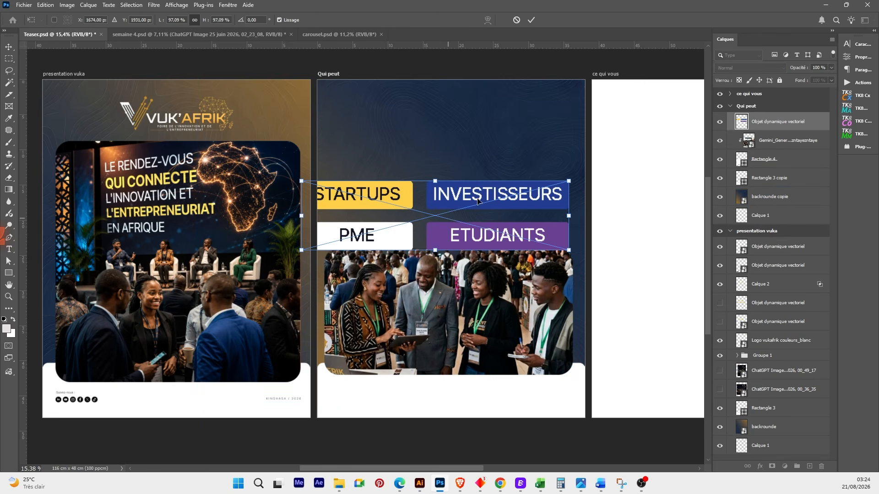
{"action": "left_click_drag", "start_coordinate": [573, 220], "coordinate": [531, 212]}
{"action": "left_click", "coordinate": [531, 20]}
- Switch back to Illustrator and add the text "QUI PEUT PARTICIPER" between the sentence and the label blocks
{"action": "mouse_move", "coordinate": [570, 485]}
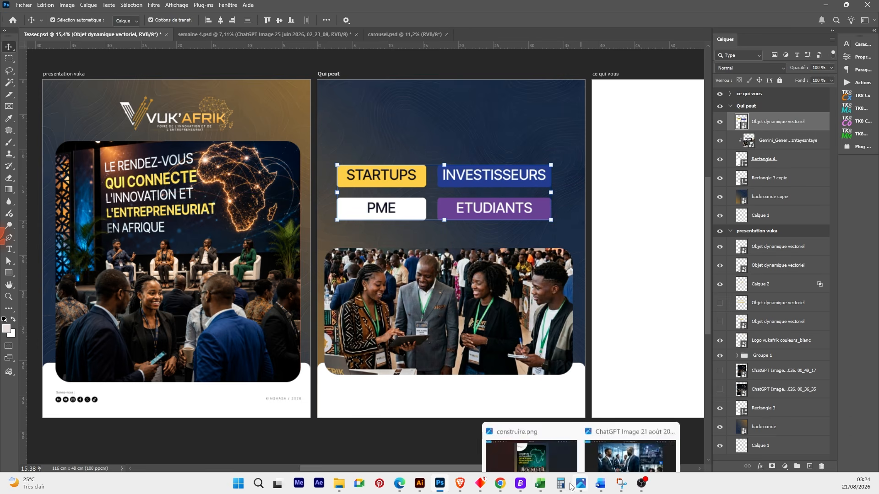
{"action": "left_click", "coordinate": [540, 483]}
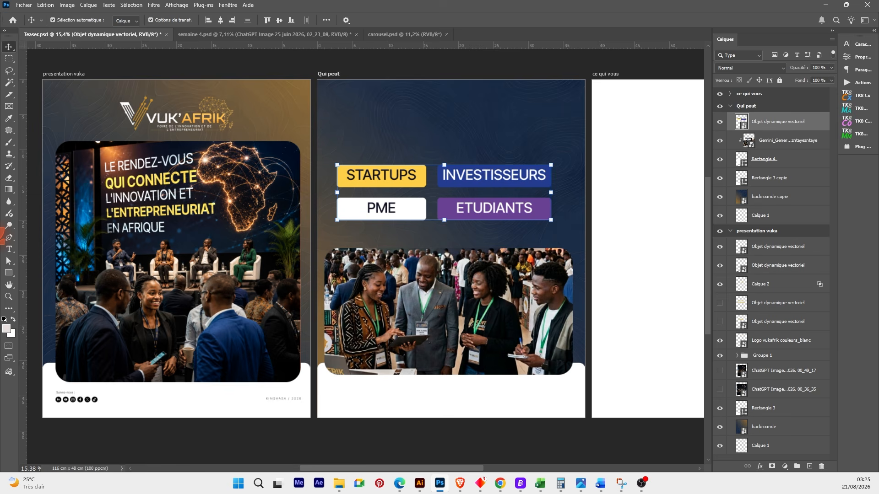
{"action": "left_click", "coordinate": [420, 484]}
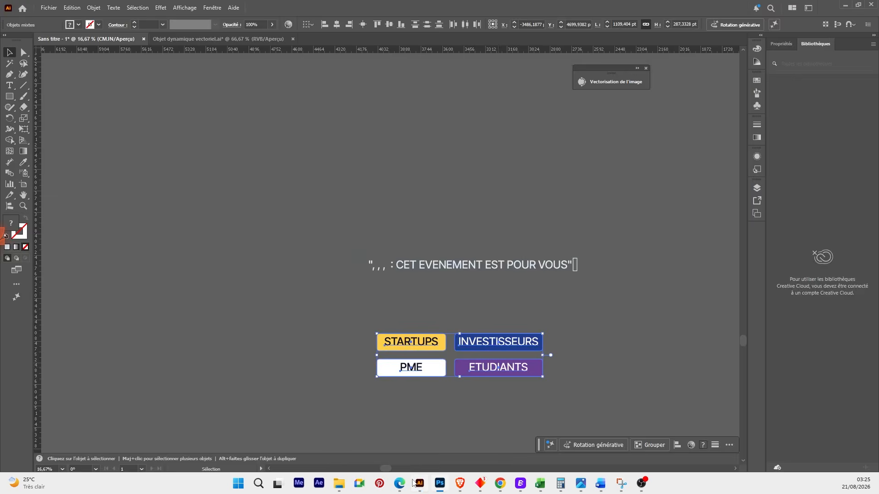
{"action": "mouse_move", "coordinate": [646, 490]}
{"action": "left_click", "coordinate": [478, 280]}
{"action": "key", "text": "t"}
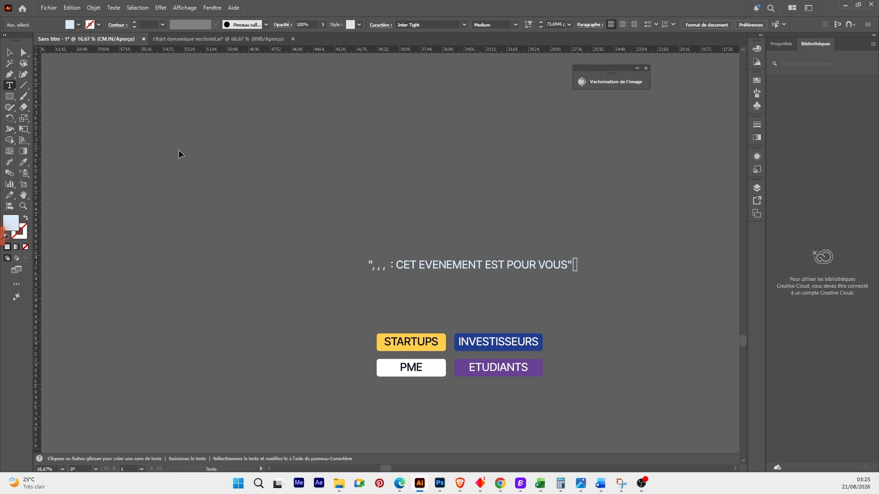
{"action": "left_click", "coordinate": [439, 303]}
{"action": "type", "text": "QUI PEUT PARTICIPER"}
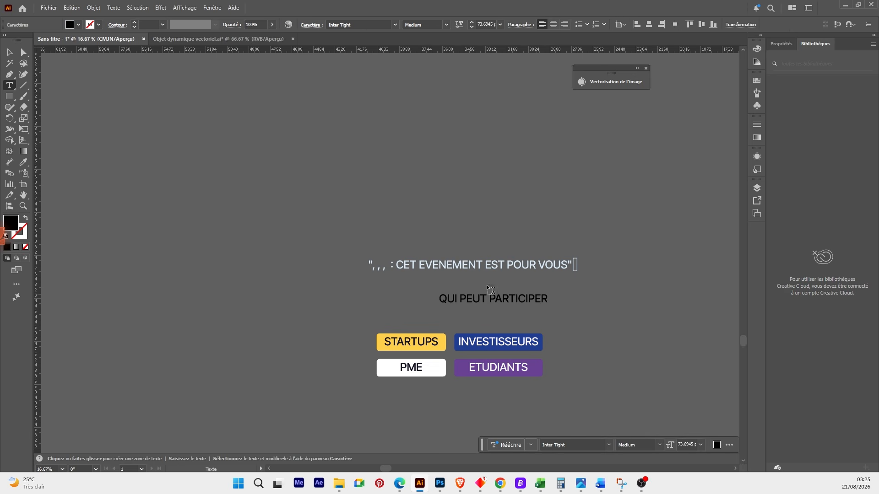
- Add a space and a question mark to the end of the QUI PEUT PARTICIPER text
{"action": "left_click", "coordinate": [10, 52]}
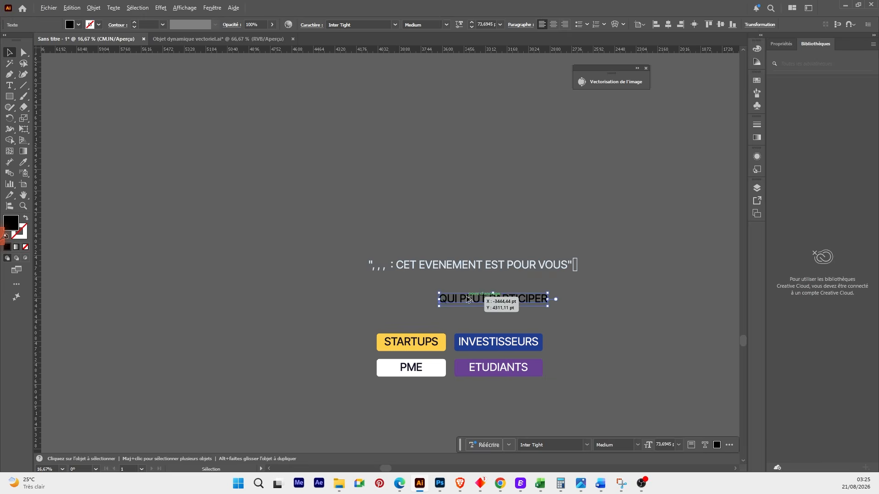
{"action": "scroll", "coordinate": [468, 294], "scroll_direction": "down", "scroll_amount": 2}
{"action": "left_click_drag", "start_coordinate": [514, 296], "coordinate": [381, 353]}
{"action": "scroll", "coordinate": [378, 350], "scroll_direction": "up", "scroll_amount": 3}
{"action": "left_click", "coordinate": [403, 333]}
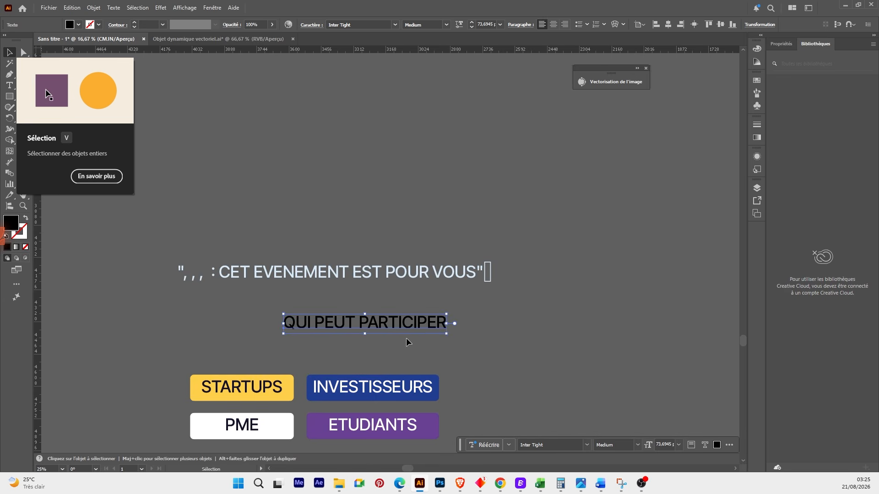
{"action": "double_click", "coordinate": [430, 323]}
{"action": "key", "text": "ctrl+a"}
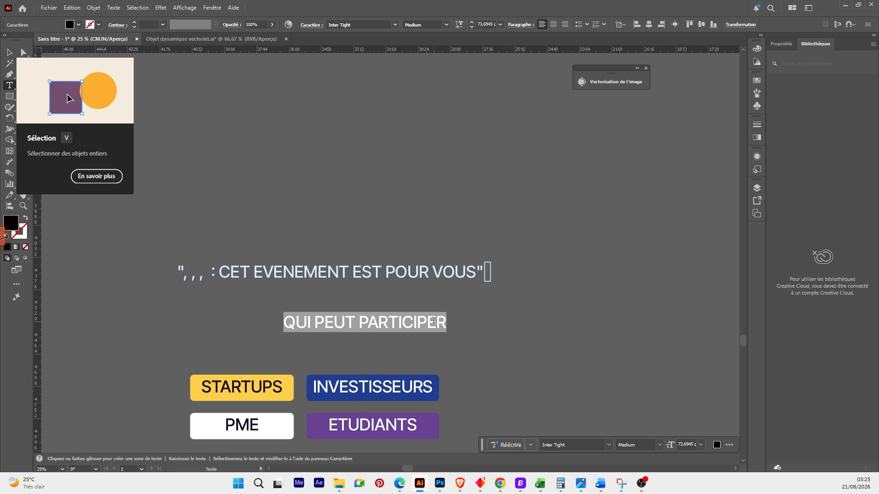
{"action": "key", "text": "Right"}
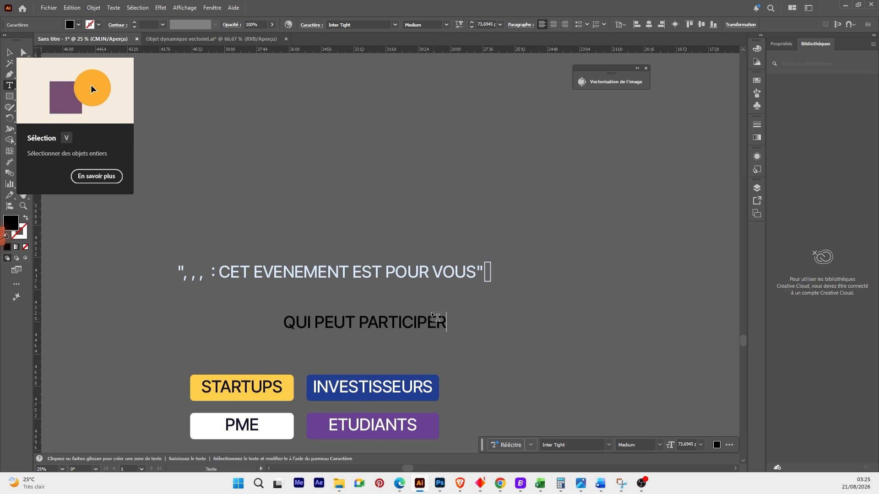
{"action": "type", "text": ","}
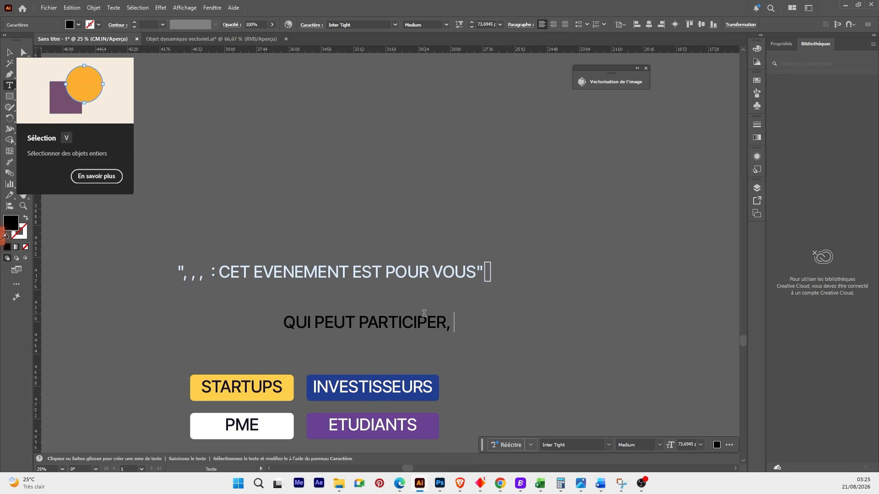
{"action": "key", "text": "BackSpace"}
{"action": "key", "text": "BackSpace"}
{"action": "type", "text": "?"}
{"action": "left_click", "coordinate": [448, 319]}
{"action": "key", "text": "Escape"}
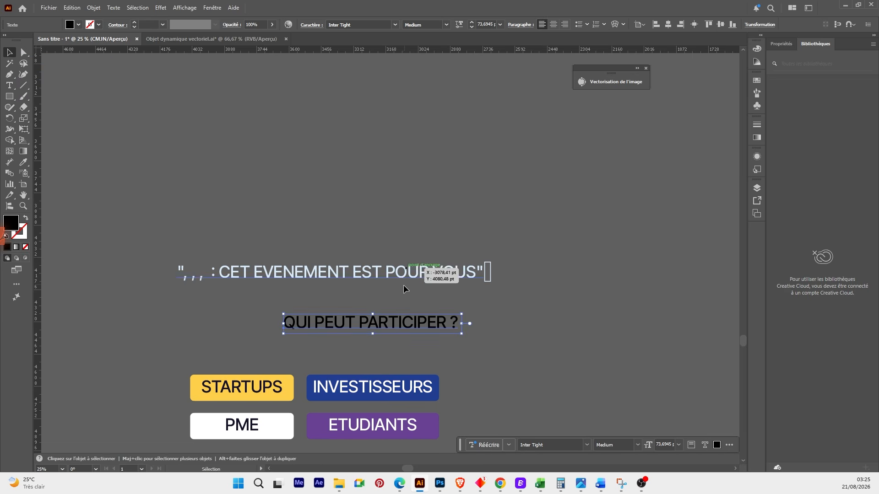
- Recolour the QUI PEUT PARTICIPER ? text with the pale blue sampled from the sentence above it
{"action": "key", "text": "i"}
{"action": "left_click", "coordinate": [409, 280]}
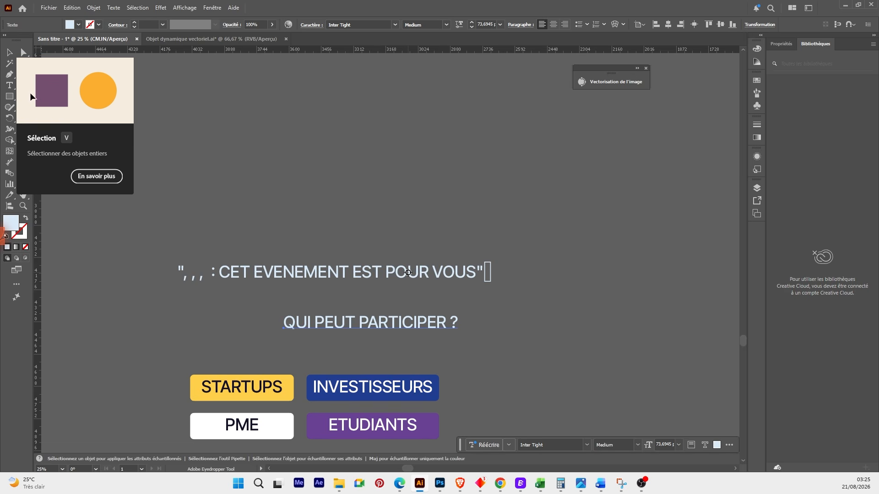
{"action": "key", "text": "v"}
- Copy the QUI PEUT PARTICIPER ? text into Photoshop's Qui peut artboard, scaled to about 67 % and placed above the label blocks
{"action": "key", "text": "ctrl+x"}
{"action": "left_click", "coordinate": [439, 484]}
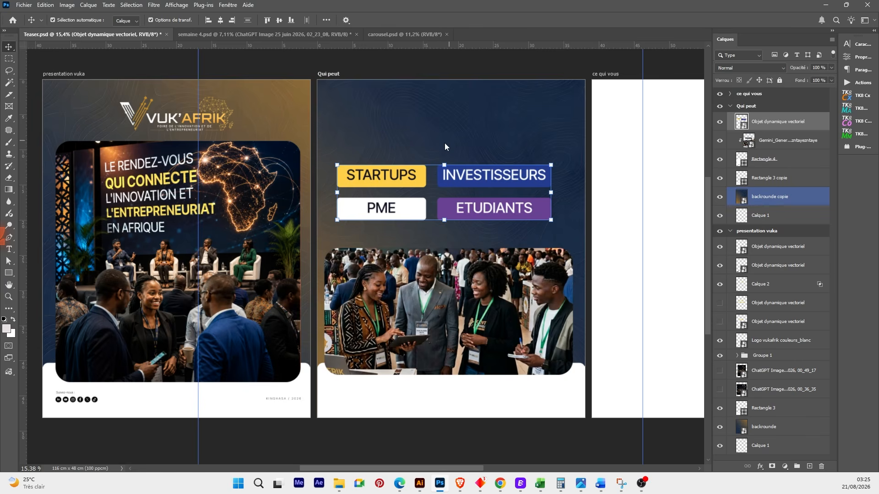
{"action": "key", "text": "ctrl+v"}
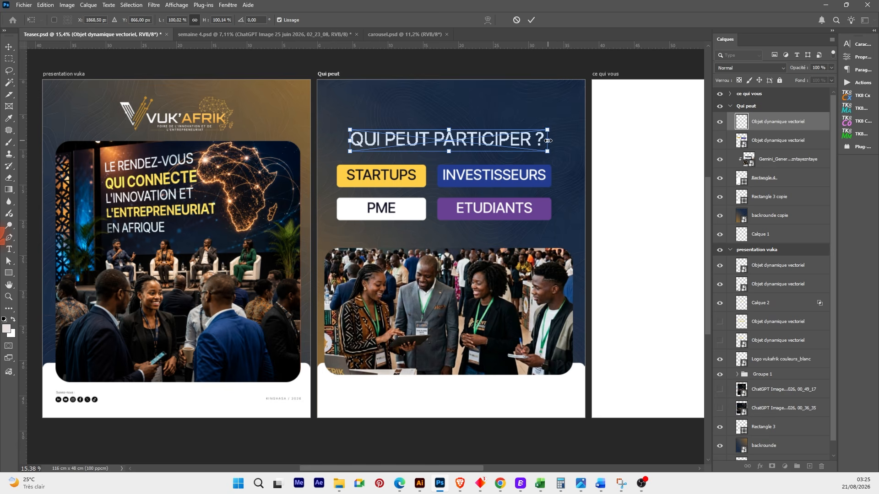
{"action": "left_click_drag", "start_coordinate": [548, 141], "coordinate": [512, 140]}
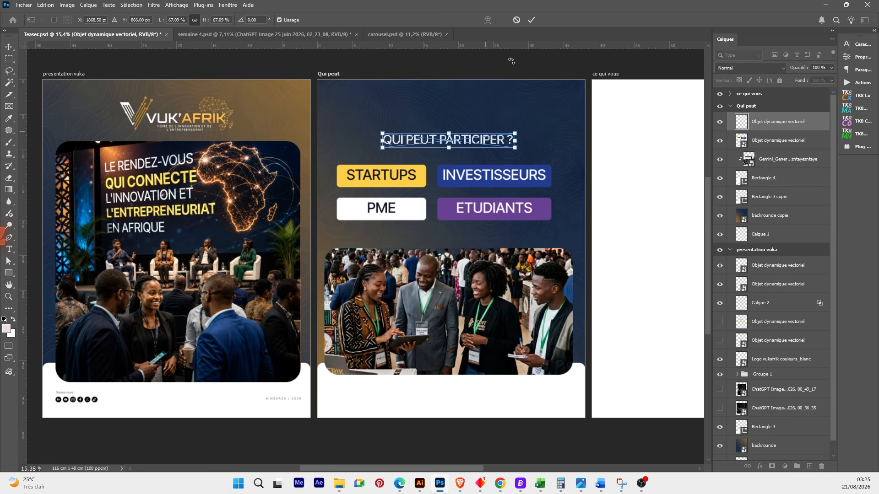
{"action": "left_click", "coordinate": [532, 20]}
- Draw a white rectangle about 1947 × 248 px around the QUI PEUT PARTICIPER ? heading and place it beneath the text
{"action": "scroll", "coordinate": [459, 143], "scroll_direction": "up", "scroll_amount": 3}
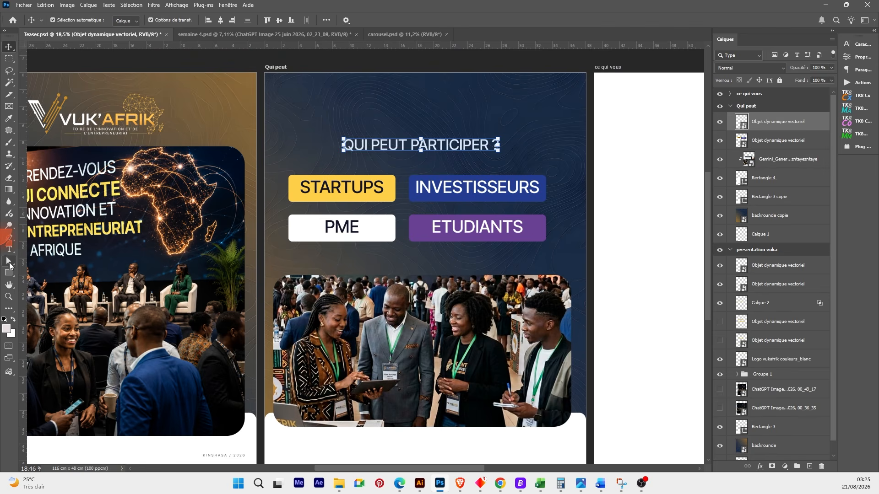
{"action": "left_click", "coordinate": [8, 272]}
{"action": "left_click_drag", "start_coordinate": [340, 136], "coordinate": [505, 157]}
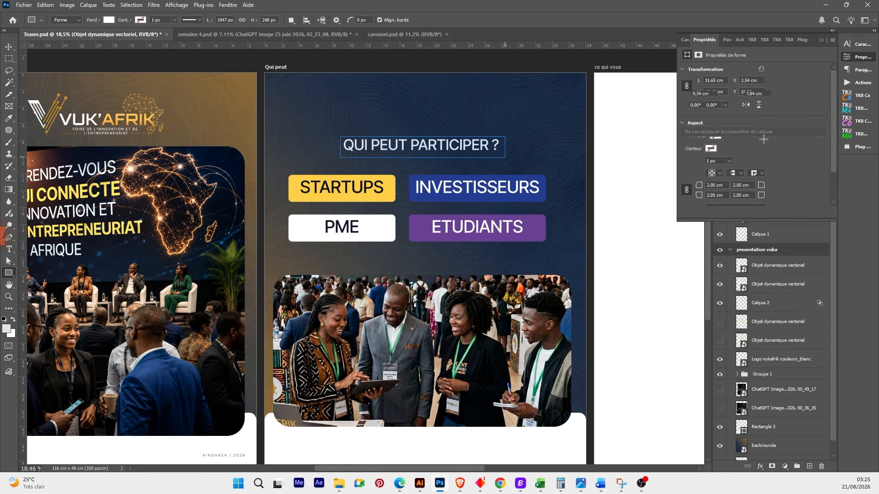
{"action": "left_click", "coordinate": [820, 40]}
{"action": "left_click_drag", "start_coordinate": [795, 119], "coordinate": [794, 143]}
{"action": "key", "text": "v"}
{"action": "scroll", "coordinate": [487, 158], "scroll_direction": "up", "scroll_amount": 5}
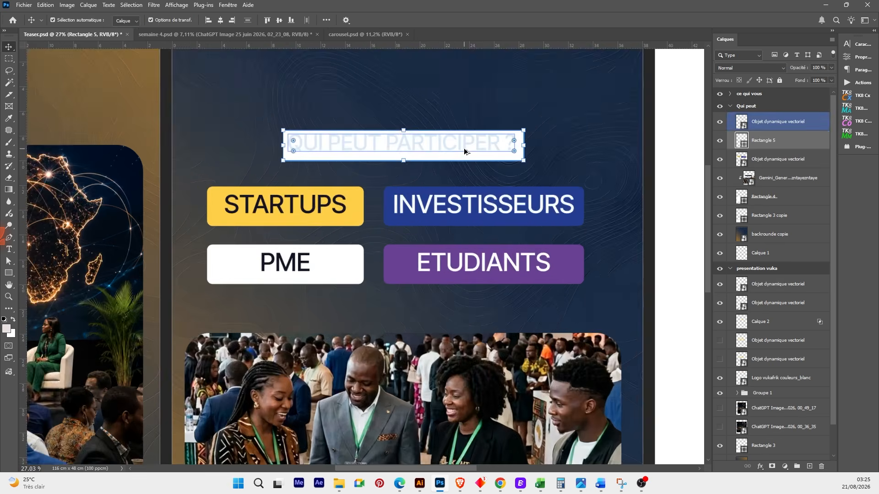
- Round the white rectangle's corners to about 0.43 cm and centre the heading text inside it
{"action": "scroll", "coordinate": [535, 135], "scroll_direction": "up", "scroll_amount": 2}
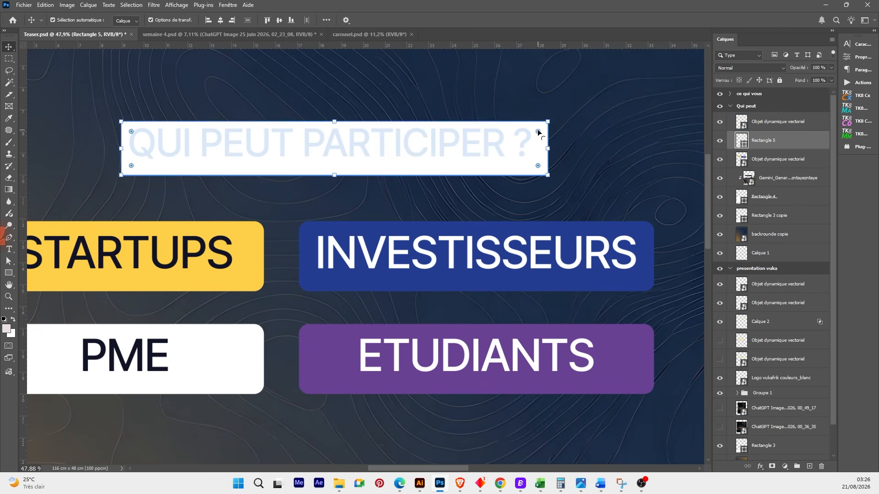
{"action": "mouse_move", "coordinate": [535, 130]}
{"action": "left_mouse_down"}
{"action": "mouse_move", "coordinate": [516, 145]}
{"action": "mouse_move", "coordinate": [539, 130]}
{"action": "left_mouse_up"}
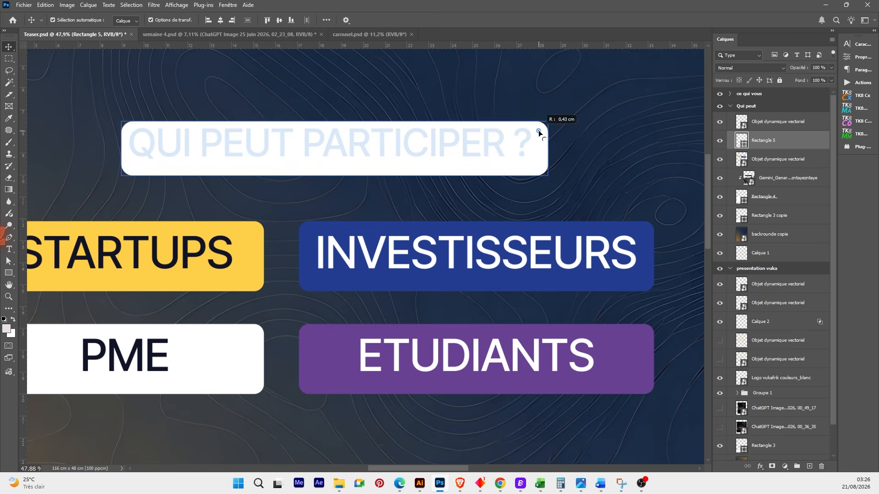
{"action": "key", "text": "ctrl"}
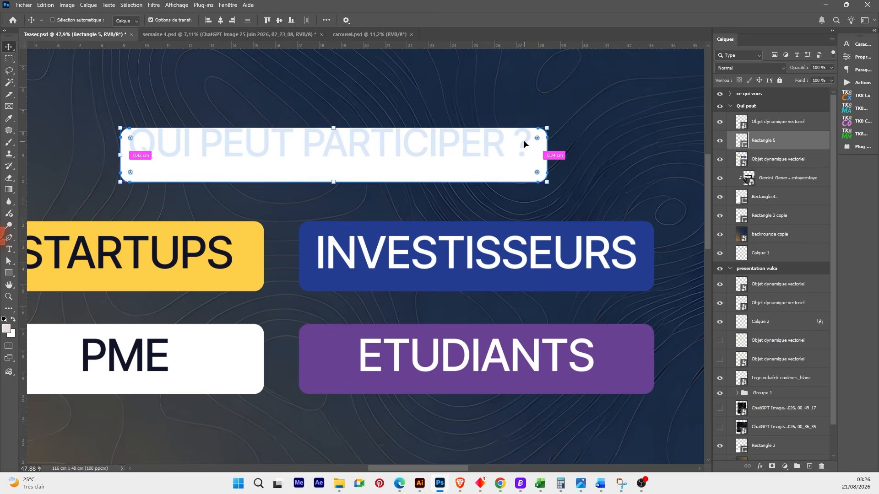
{"action": "left_click_drag", "start_coordinate": [522, 145], "coordinate": [525, 153]}
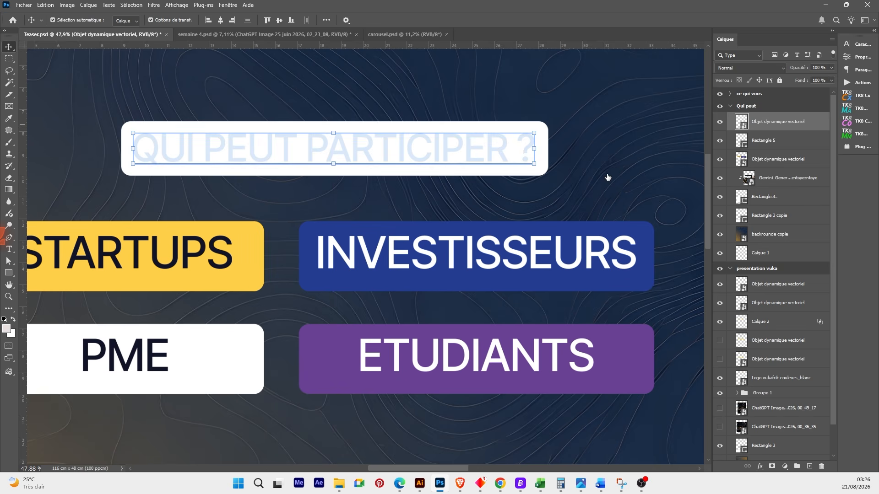
- Apply a dark blue colour overlay (Incrustation couleur) to the QUI PEUT PARTICIPER ? heading text
{"action": "key", "text": "h"}
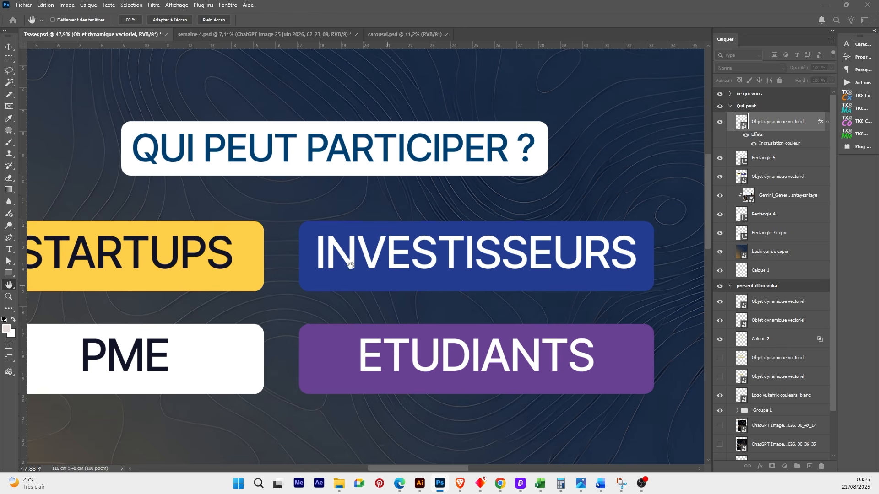
{"action": "key", "text": "v"}
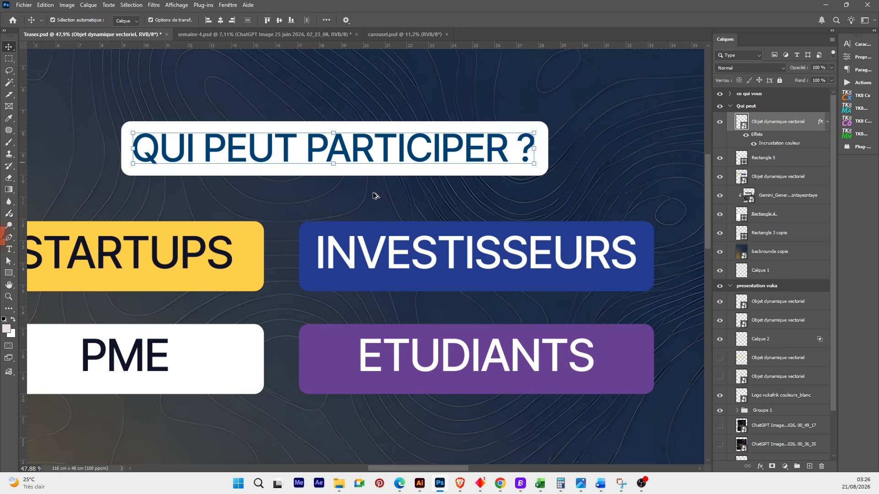
{"action": "scroll", "coordinate": [373, 196], "scroll_direction": "down", "scroll_amount": 3}
{"action": "scroll", "coordinate": [373, 196], "scroll_direction": "down", "scroll_amount": 2}
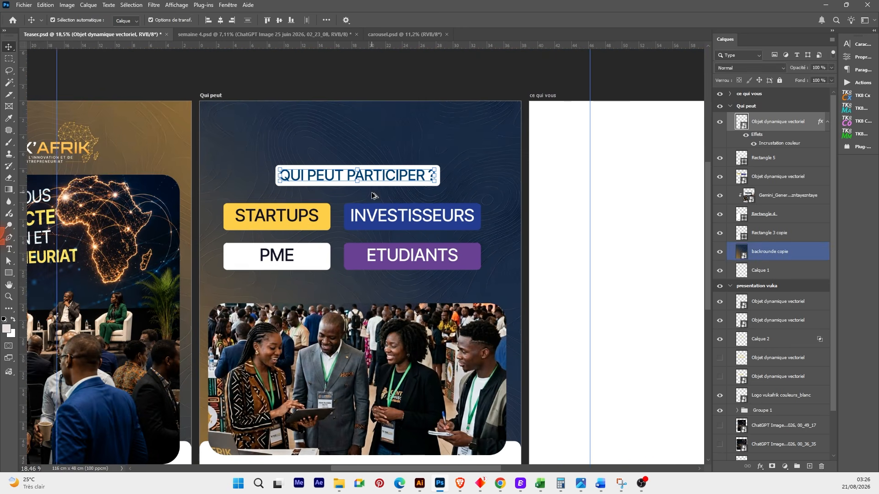
- Select the heading, its white rectangle and the label blocks, and align them on their horizontal centres
{"action": "left_click", "coordinate": [421, 198]}
{"action": "scroll", "coordinate": [407, 212], "scroll_direction": "up", "scroll_amount": 4}
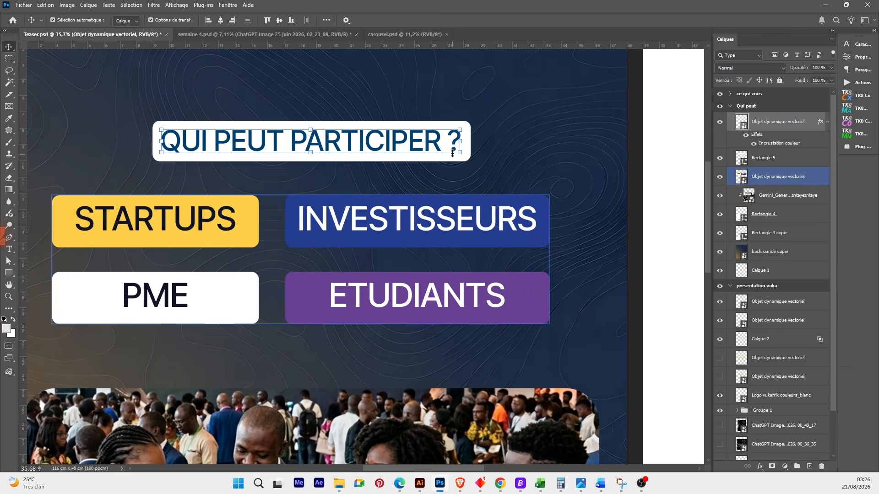
{"action": "left_click", "coordinate": [467, 137]}
{"action": "scroll", "coordinate": [466, 133], "scroll_direction": "up", "scroll_amount": 5}
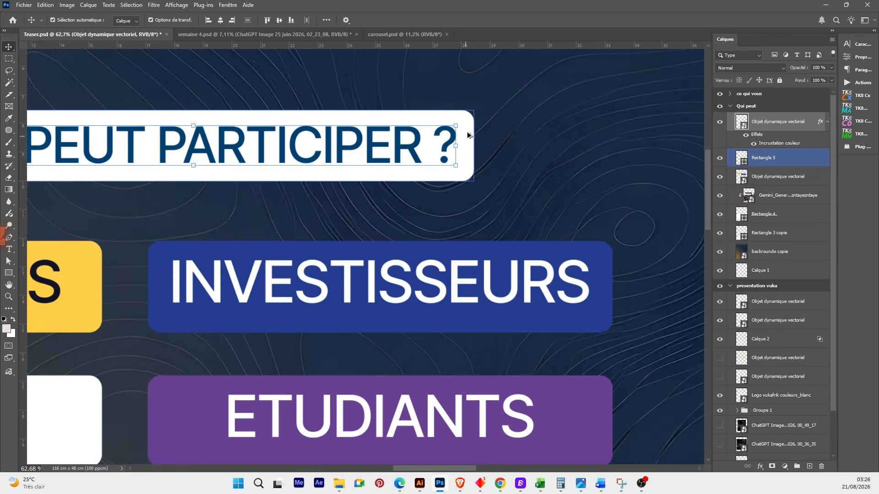
{"action": "left_click", "coordinate": [466, 279], "text": "shift"}
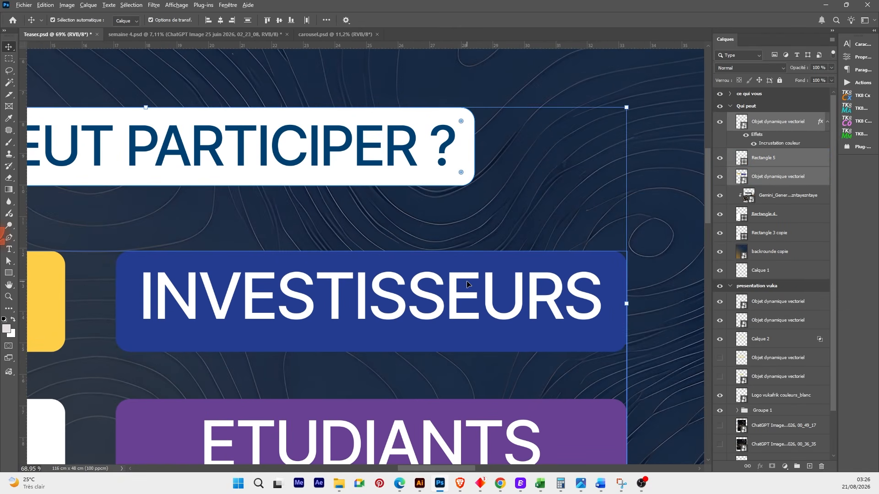
{"action": "scroll", "coordinate": [466, 279], "scroll_direction": "down", "scroll_amount": 5}
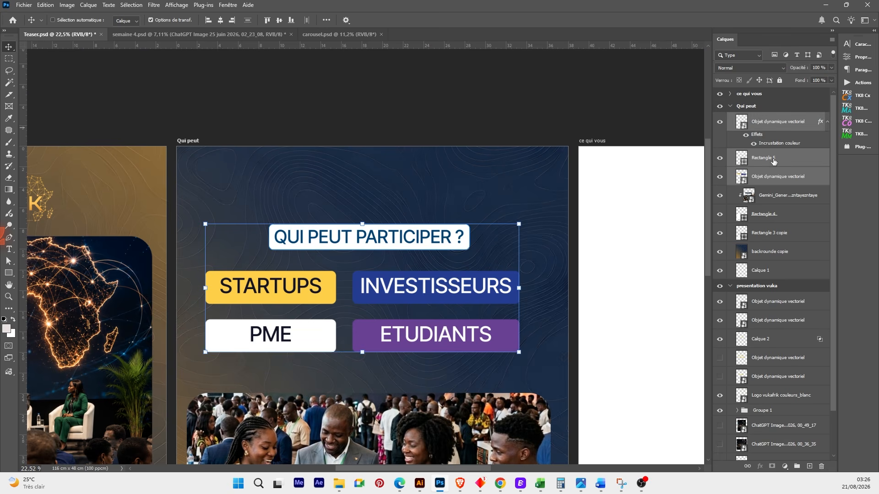
{"action": "left_click", "coordinate": [220, 21]}
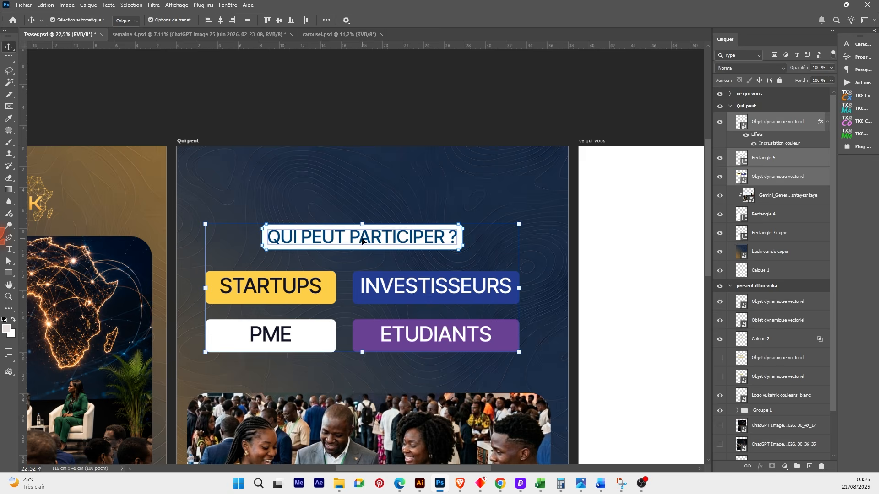
- Move the heading, its rectangle and the label blocks slightly down, closer to the photo
{"action": "scroll", "coordinate": [426, 255], "scroll_direction": "down", "scroll_amount": 3}
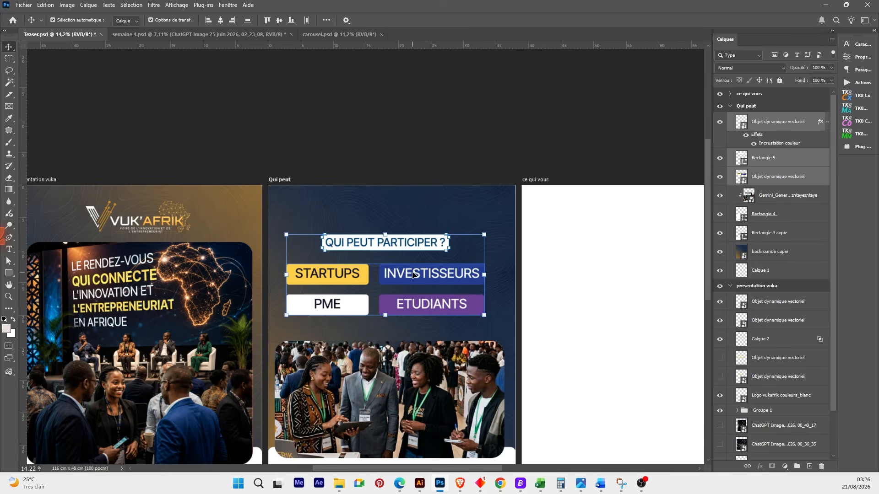
{"action": "scroll", "coordinate": [413, 275], "scroll_direction": "down", "scroll_amount": 1}
{"action": "scroll", "coordinate": [413, 273], "scroll_direction": "up", "scroll_amount": 1}
{"action": "left_click_drag", "start_coordinate": [412, 274], "coordinate": [413, 278]}
- Duplicate the VUK'AFRIK logo from the presentation vuka artboard above the Qui peut heading, scaled to about 18.85 %
{"action": "left_click", "coordinate": [169, 223]}
{"action": "left_click", "coordinate": [174, 223]}
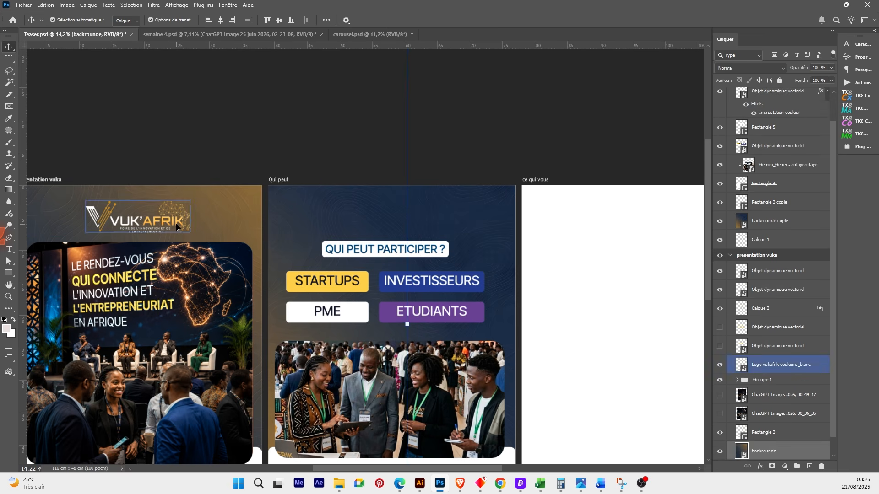
{"action": "left_click_drag", "start_coordinate": [179, 224], "coordinate": [421, 220]}
{"action": "key", "text": "ctrl+t"}
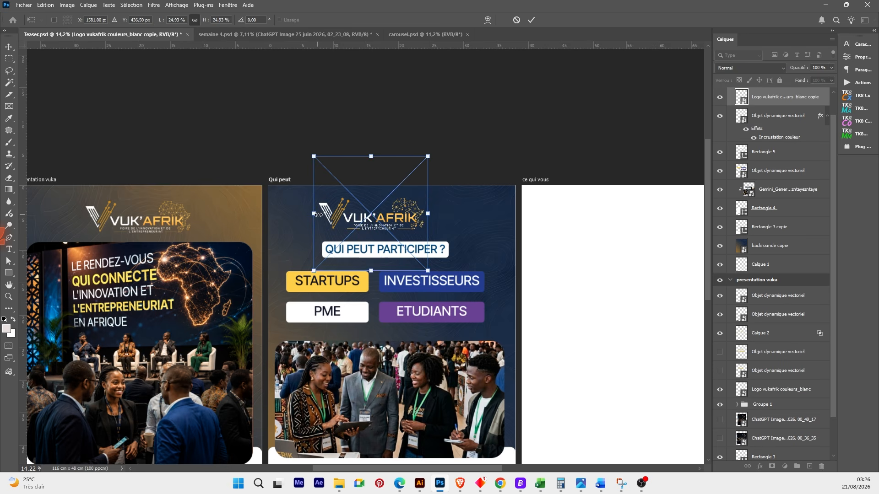
{"action": "left_click_drag", "start_coordinate": [314, 214], "coordinate": [362, 220]}
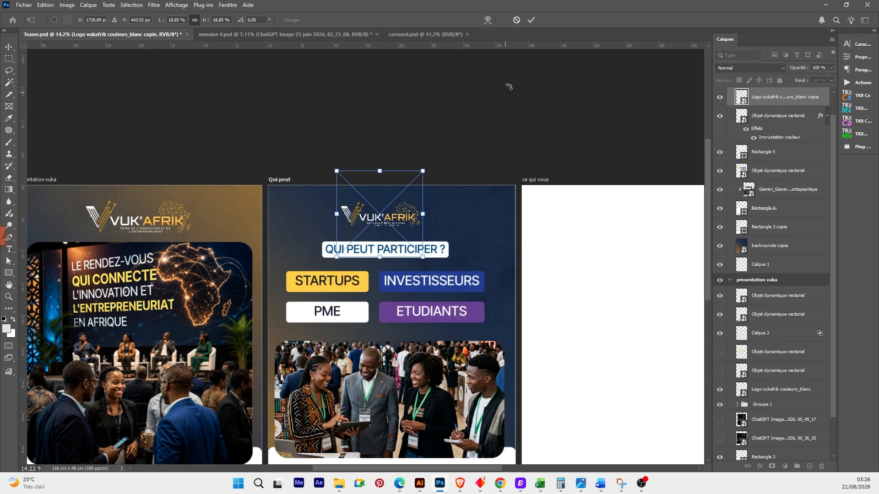
{"action": "left_click", "coordinate": [532, 20]}
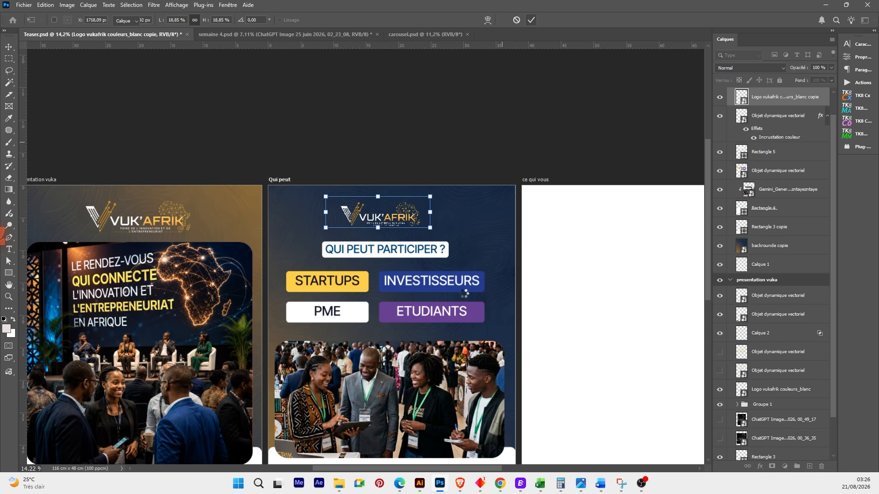
- Duplicate the social media icons from the presentation vuka footer into the same place on the Qui peut artboard
{"action": "scroll", "coordinate": [465, 293], "scroll_direction": "down", "scroll_amount": 2}
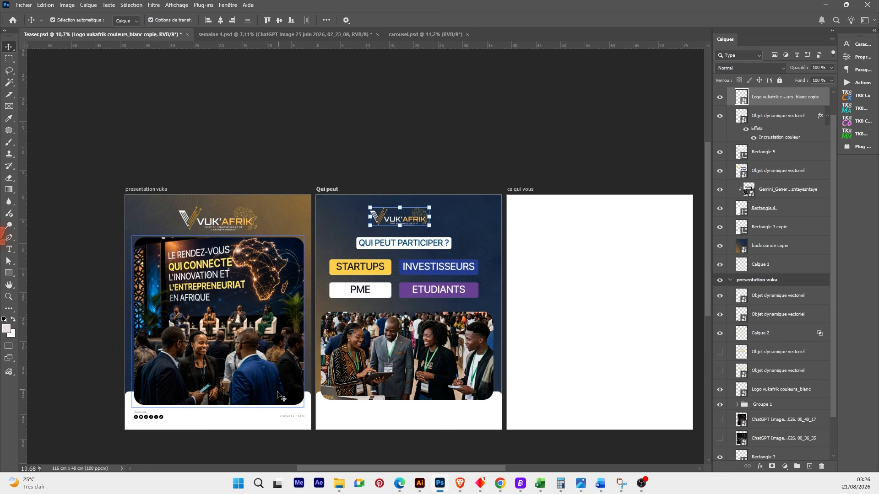
{"action": "left_click", "coordinate": [158, 419]}
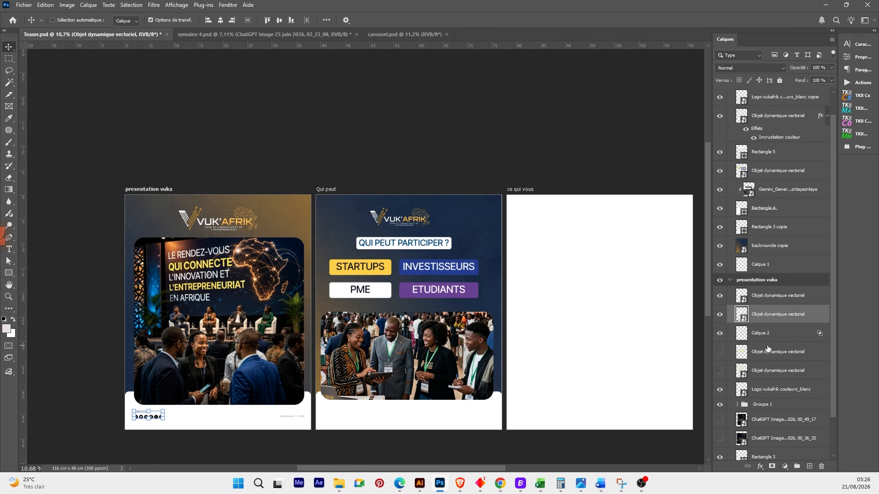
{"action": "key", "text": "ctrl+j"}
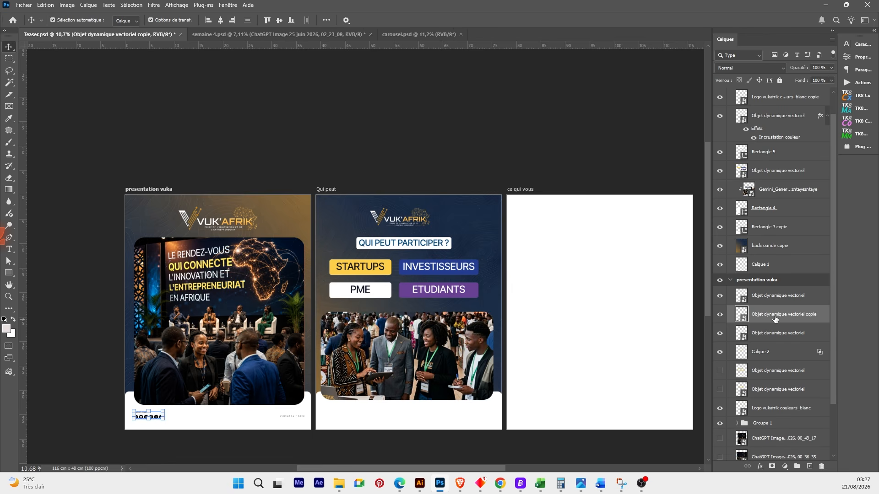
{"action": "left_click_drag", "start_coordinate": [775, 319], "coordinate": [781, 146]}
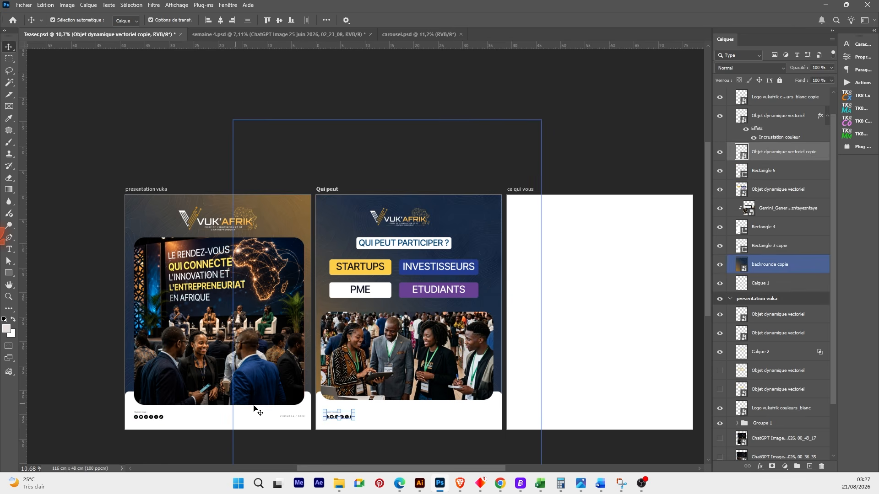
- Duplicate the KINSHASA / 2026 text from the presentation vuka footer into the Qui peut artboard's footer
{"action": "left_click", "coordinate": [792, 320]}
{"action": "key", "text": "ctrl+j"}
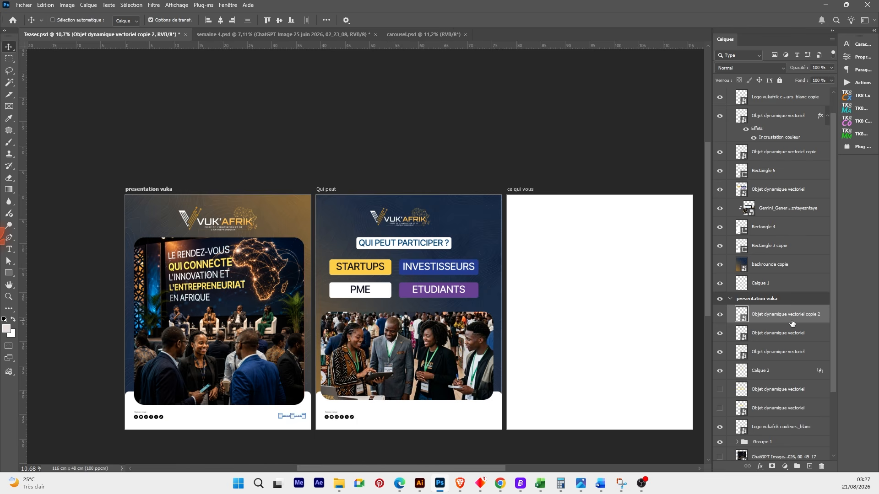
{"action": "left_click_drag", "start_coordinate": [792, 316], "coordinate": [790, 116]}
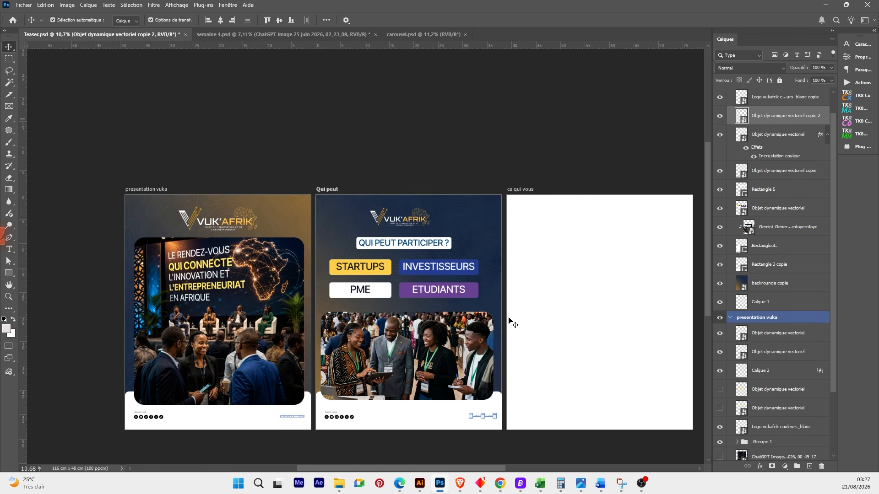
{"action": "left_click", "coordinate": [477, 448]}
- Review the Qui peut artboard's layout next to the presentation vuka artboard
{"action": "scroll", "coordinate": [409, 352], "scroll_direction": "up", "scroll_amount": 2}
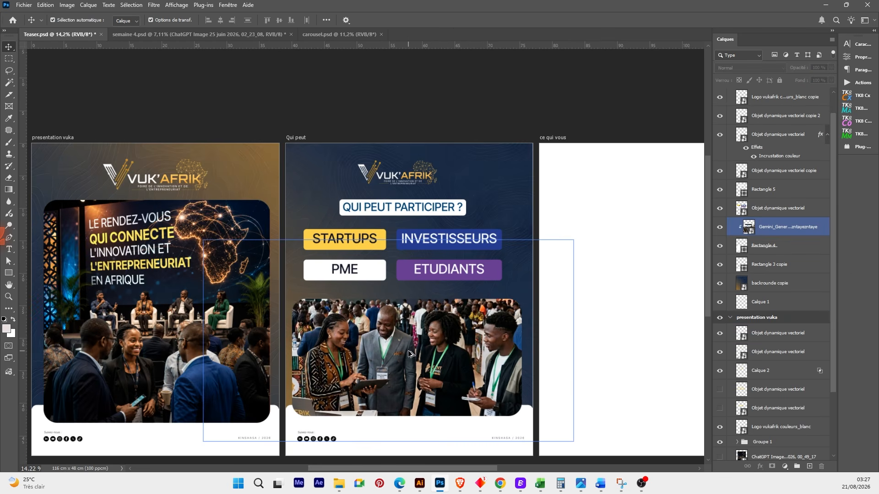
{"action": "left_click", "coordinate": [441, 456]}
{"action": "left_click", "coordinate": [161, 397]}
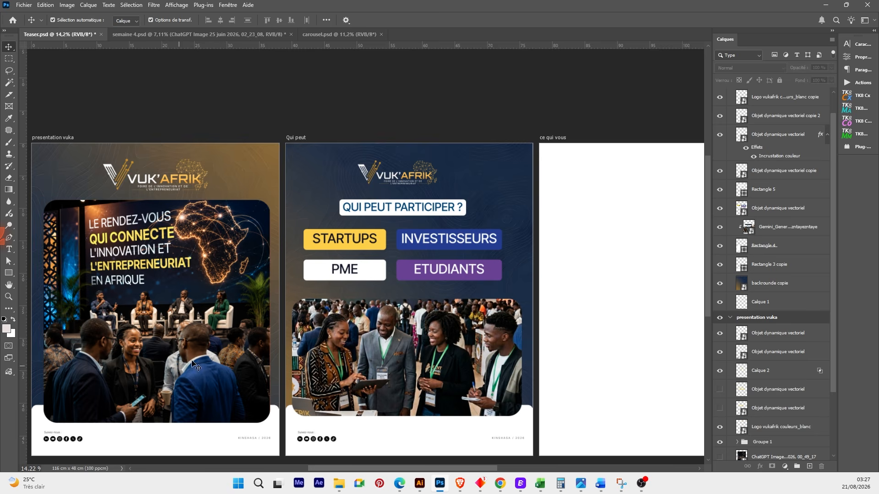
{"action": "left_click", "coordinate": [418, 484]}
{"action": "left_click", "coordinate": [418, 484]}
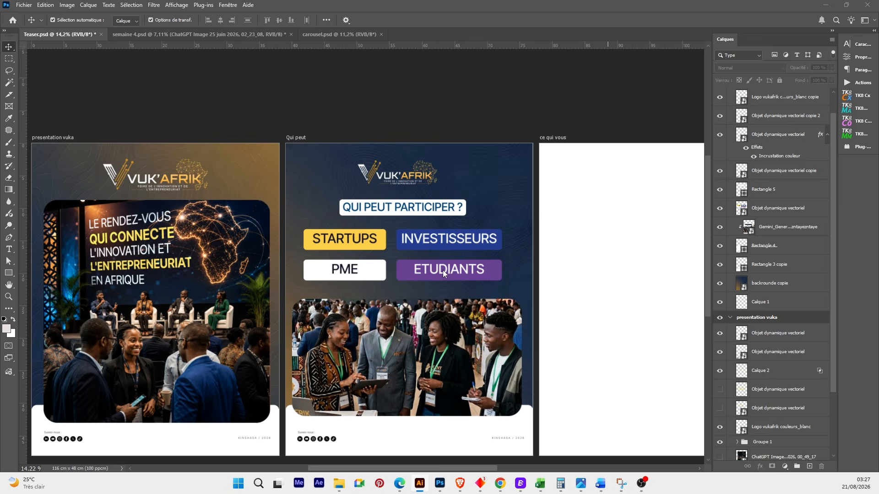
{"action": "scroll", "coordinate": [443, 271], "scroll_direction": "up", "scroll_amount": 2}
{"action": "left_click", "coordinate": [434, 278]}
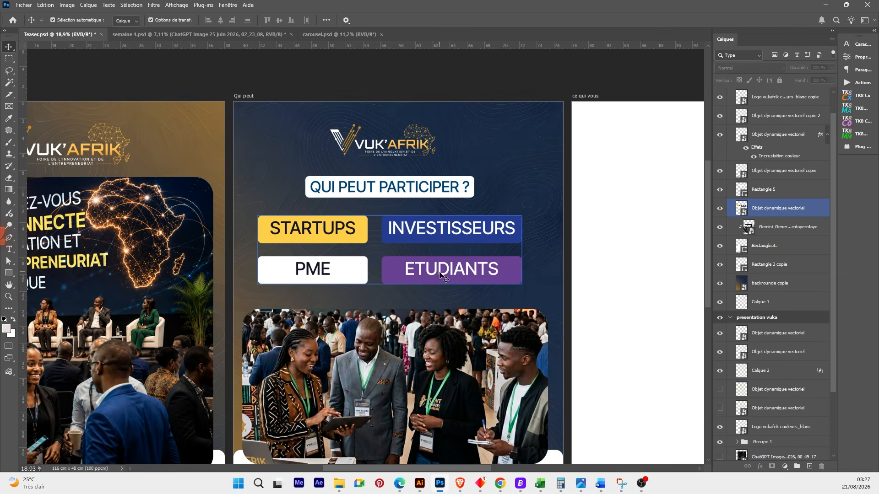
{"action": "left_click", "coordinate": [417, 338]}
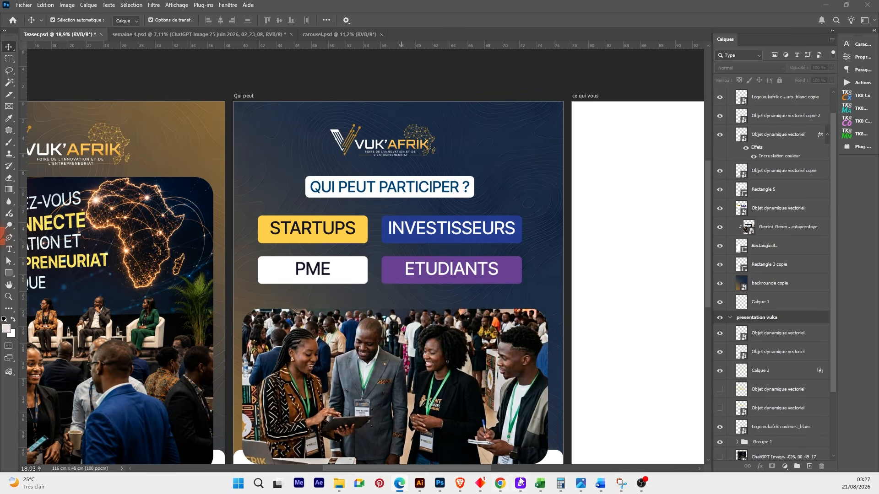
- Switch to Illustrator and trim the quotation marks, commas and colon so the sentence reads CET EVENEMENT EST POUR VOUS
{"action": "left_click", "coordinate": [420, 484]}
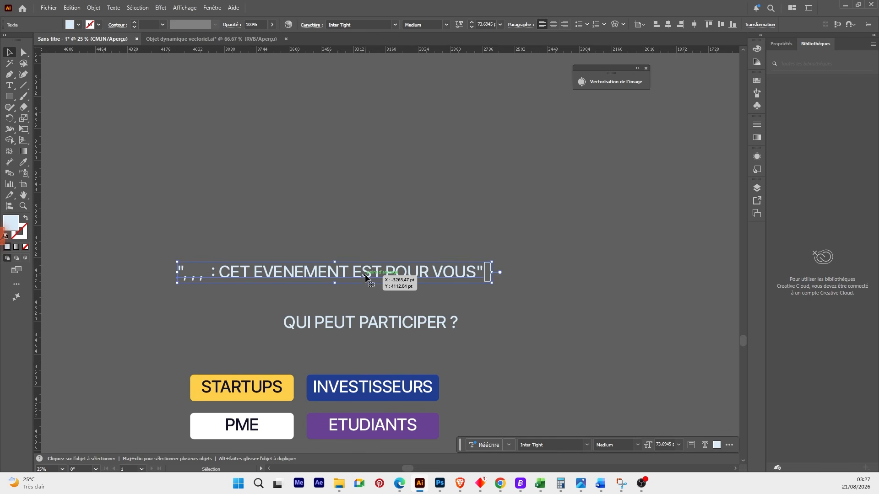
{"action": "double_click", "coordinate": [364, 273]}
{"action": "left_click_drag", "start_coordinate": [219, 273], "coordinate": [106, 268]}
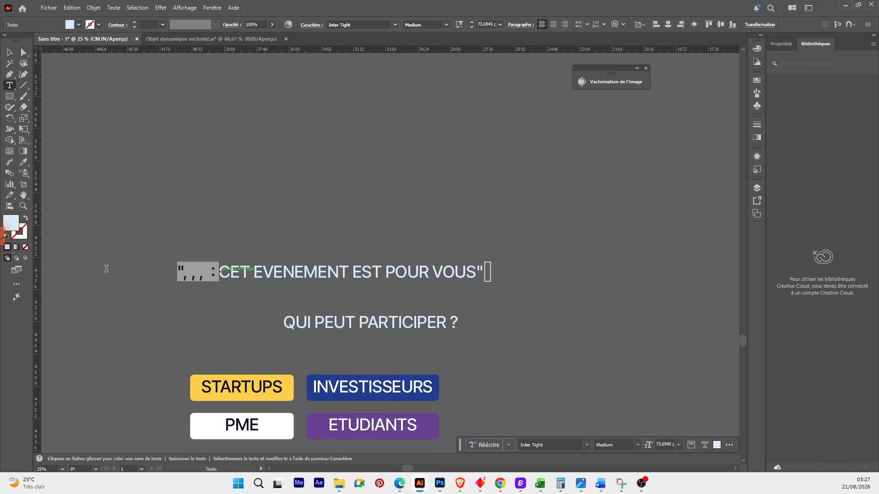
{"action": "key", "text": "BackSpace"}
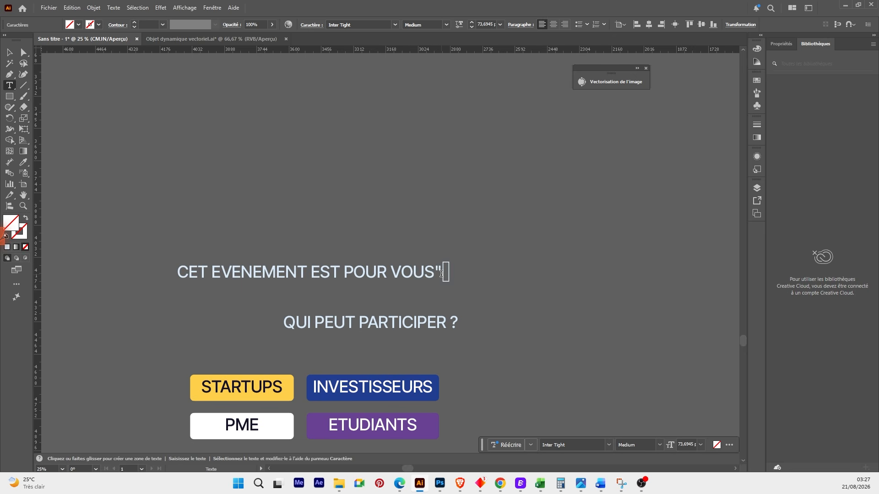
{"action": "left_click_drag", "start_coordinate": [442, 274], "coordinate": [461, 278]}
{"action": "key", "text": "BackSpace"}
{"action": "left_click", "coordinate": [9, 54]}
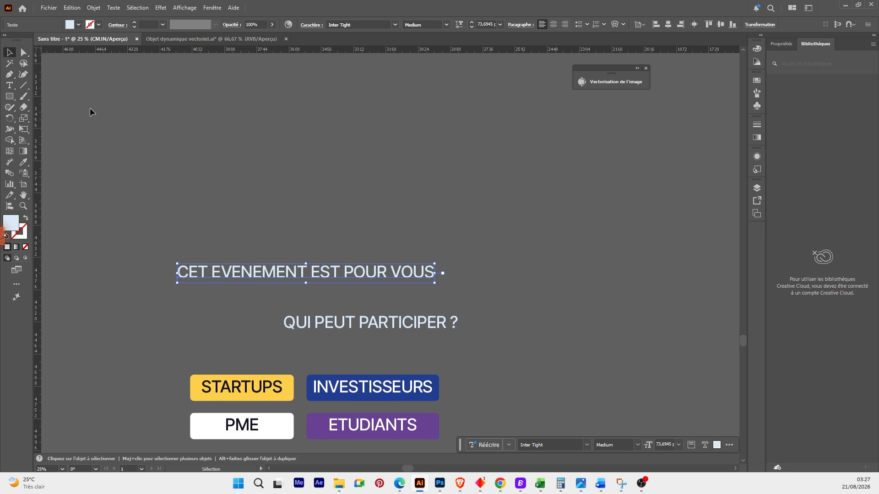
- Copy the white 72 pt Inter Tight style of the "découvrez un espace" paragraph onto the event sentence with the Eyedropper
{"action": "key", "text": "i"}
{"action": "scroll", "coordinate": [549, 265], "scroll_direction": "down", "scroll_amount": 3}
{"action": "scroll", "coordinate": [549, 264], "scroll_direction": "down", "scroll_amount": 3}
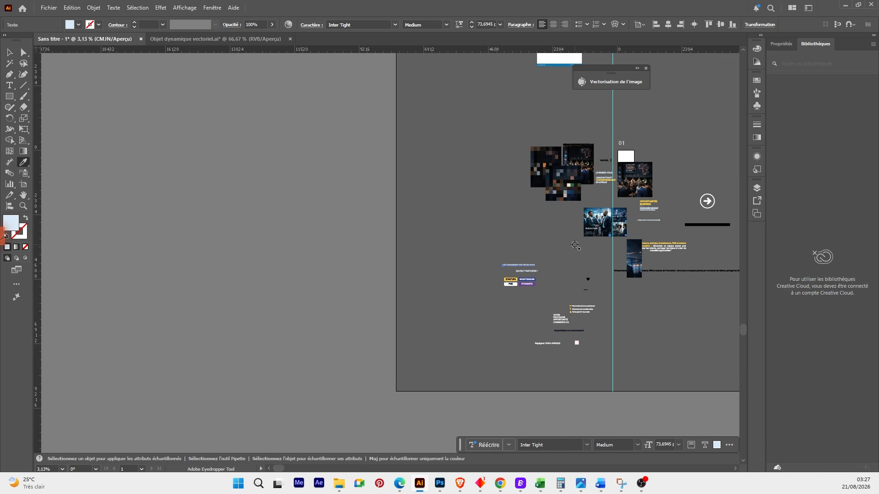
{"action": "scroll", "coordinate": [660, 249], "scroll_direction": "up", "scroll_amount": 6}
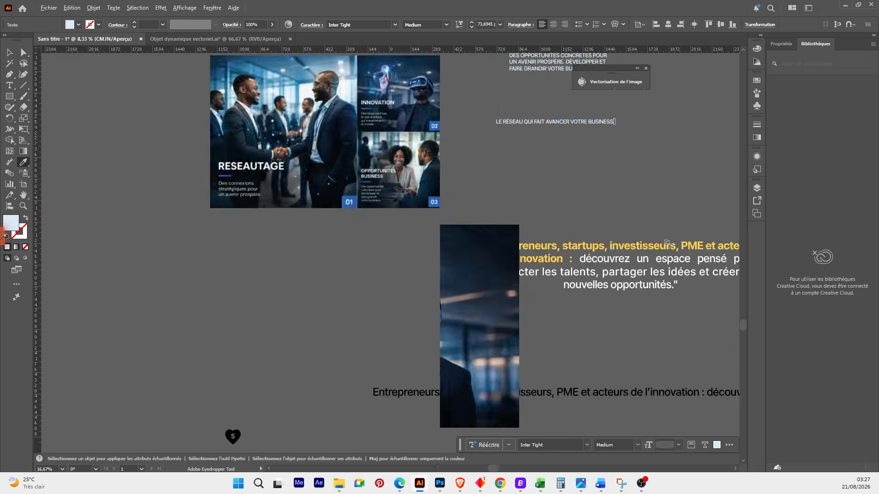
{"action": "left_click", "coordinate": [643, 265]}
{"action": "scroll", "coordinate": [614, 274], "scroll_direction": "down", "scroll_amount": 4}
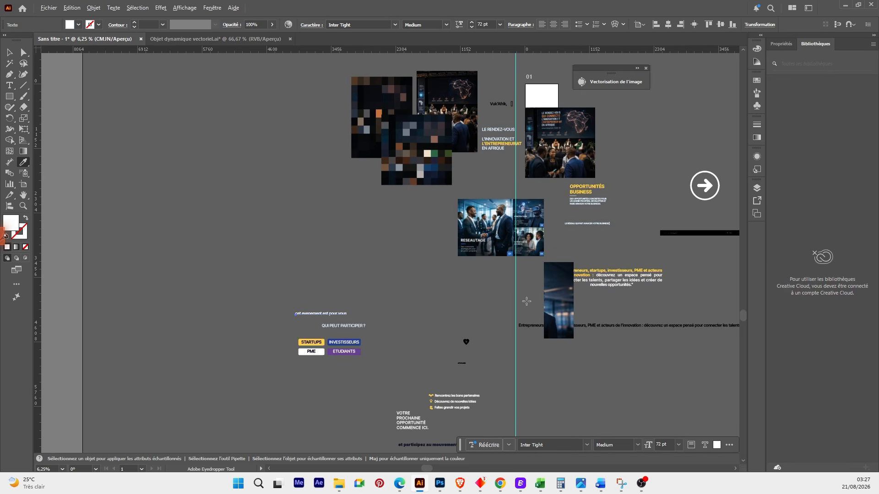
{"action": "key", "text": "v"}
{"action": "left_click", "coordinate": [331, 316]}
{"action": "scroll", "coordinate": [332, 316], "scroll_direction": "up", "scroll_amount": 4}
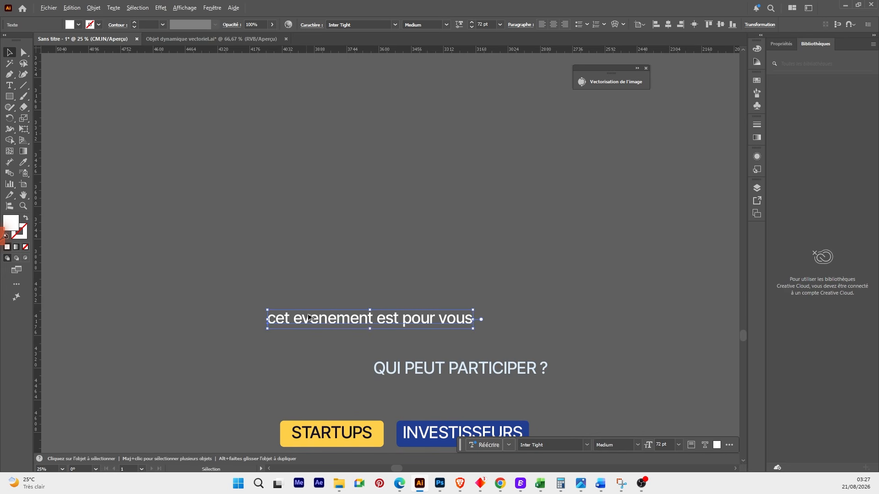
- Place the event sentence in Photoshop between the audience labels and the photo on the Qui peut artboard, scaled to 54.97 %
{"action": "left_click_drag", "start_coordinate": [332, 328], "coordinate": [338, 296]}
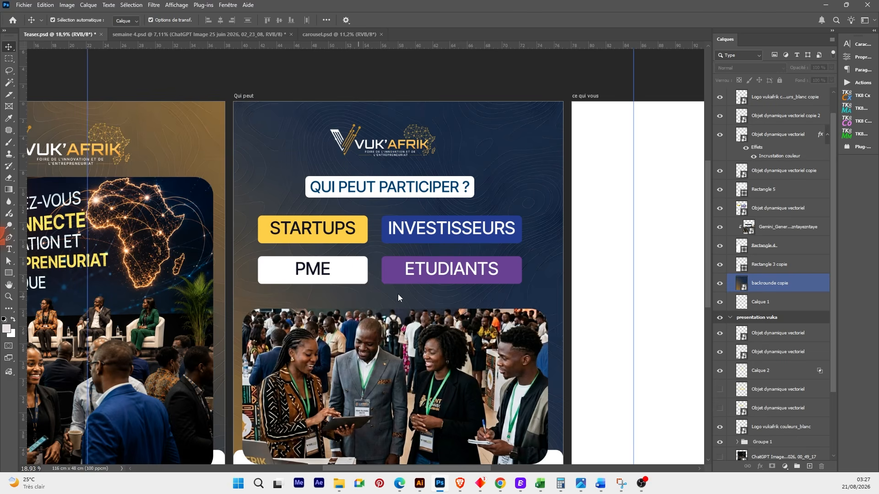
{"action": "left_click_drag", "start_coordinate": [399, 289], "coordinate": [400, 290]}
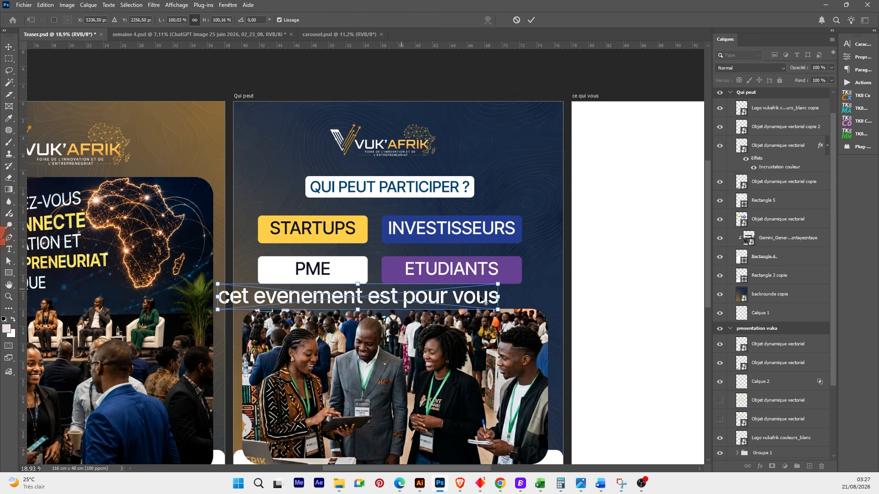
{"action": "left_click_drag", "start_coordinate": [499, 298], "coordinate": [439, 301]}
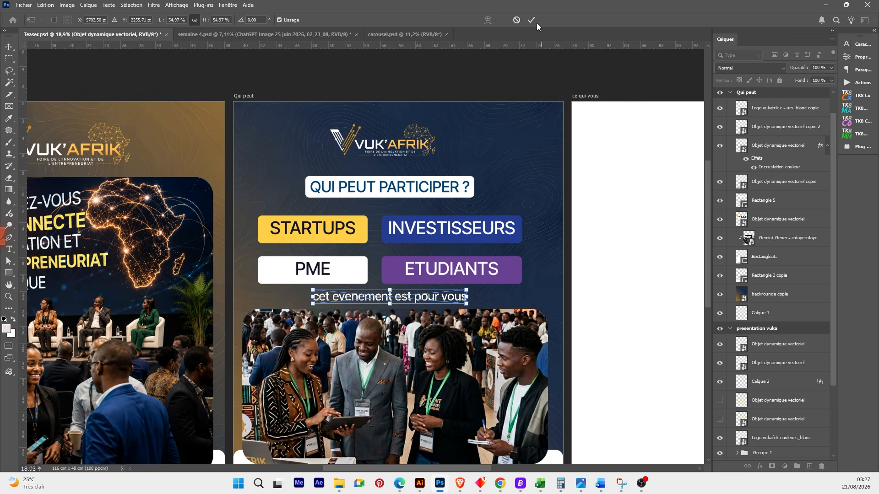
{"action": "key", "text": "Return"}
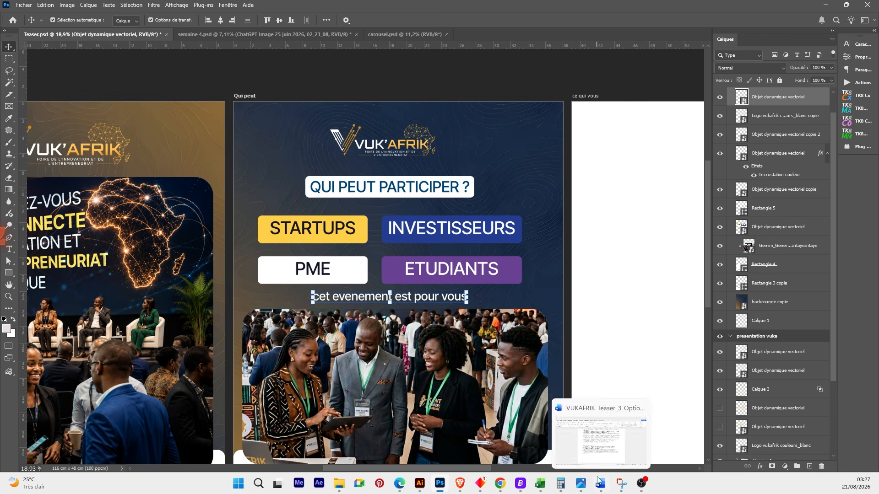
- Move the four audience labels slightly up on the Qui peut artboard, away from the closing sentence
{"action": "left_click", "coordinate": [400, 484]}
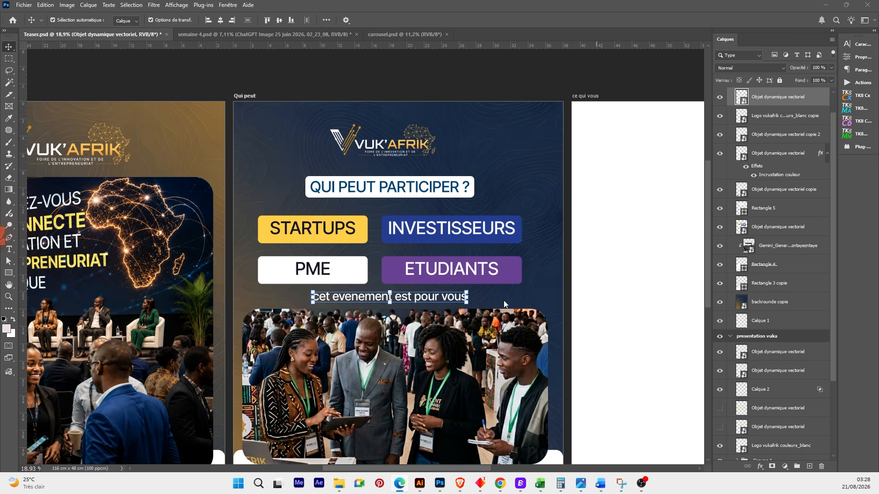
{"action": "left_click_drag", "start_coordinate": [453, 274], "coordinate": [451, 268]}
{"action": "left_click_drag", "start_coordinate": [452, 268], "coordinate": [451, 269]}
{"action": "scroll", "coordinate": [451, 270], "scroll_direction": "down", "scroll_amount": 4}
{"action": "left_click", "coordinate": [467, 138]}
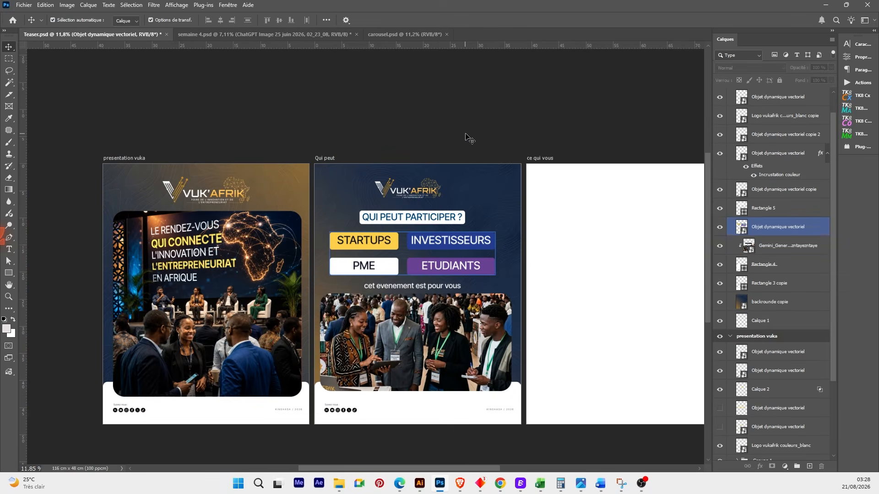
- Save the Teaser document
{"action": "scroll", "coordinate": [434, 245], "scroll_direction": "down", "scroll_amount": 3}
{"action": "key", "text": "ctrl+s"}
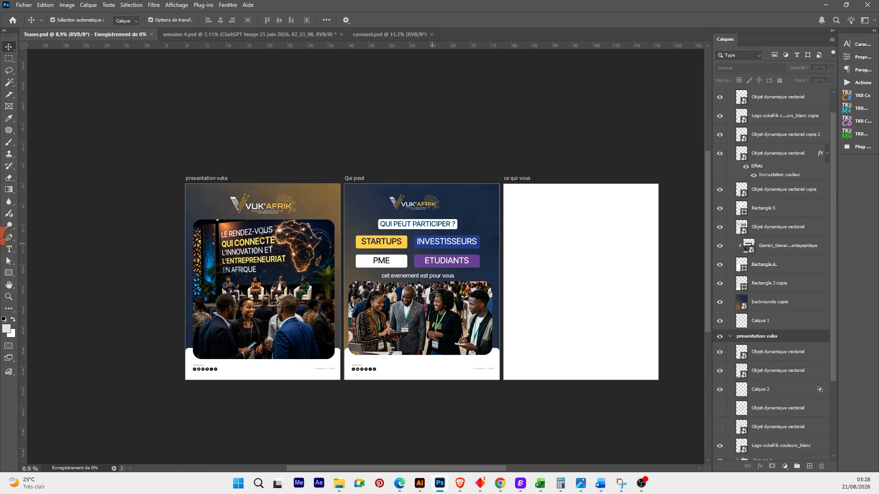
{"action": "scroll", "coordinate": [504, 280], "scroll_direction": "down", "scroll_amount": 3}
{"action": "left_click_drag", "start_coordinate": [516, 279], "coordinate": [496, 300]}
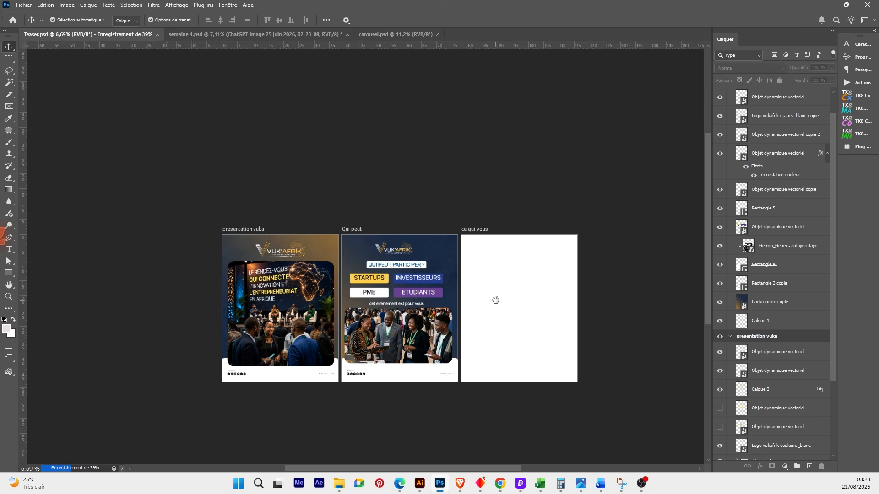
{"action": "left_click", "coordinate": [439, 295]}
{"action": "scroll", "coordinate": [441, 297], "scroll_direction": "up", "scroll_amount": 3}
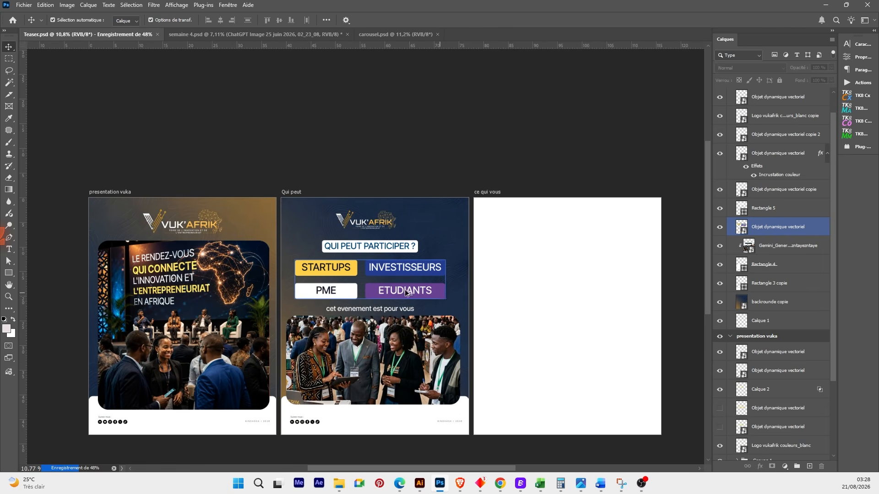
- Scale the VUK'AFRIK logo on the presentation vuka artboard down to 19.95 % and recentre it above the photo
{"action": "left_click", "coordinate": [207, 226]}
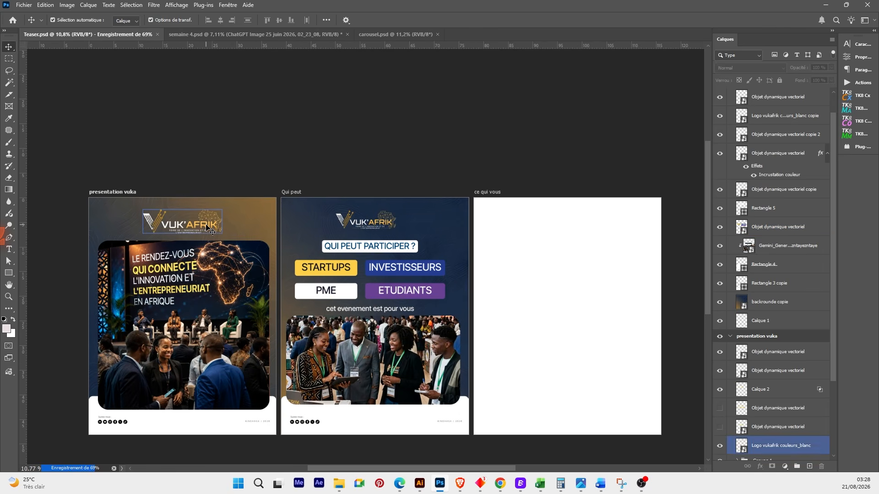
{"action": "left_click_drag", "start_coordinate": [218, 223], "coordinate": [190, 229]}
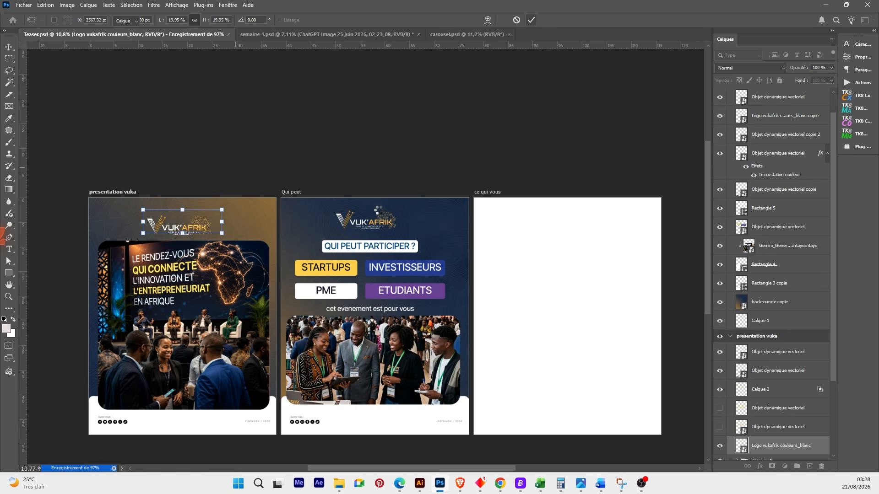
{"action": "key", "text": "Return"}
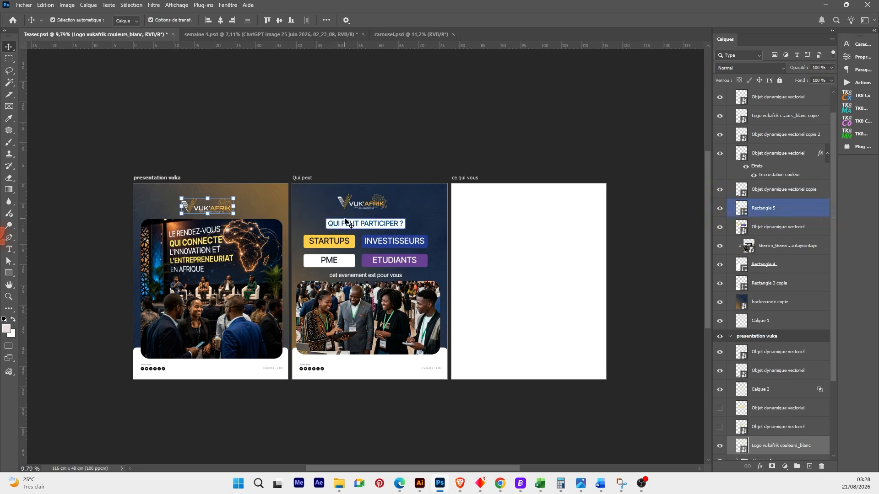
{"action": "scroll", "coordinate": [292, 200], "scroll_direction": "up", "scroll_amount": 1}
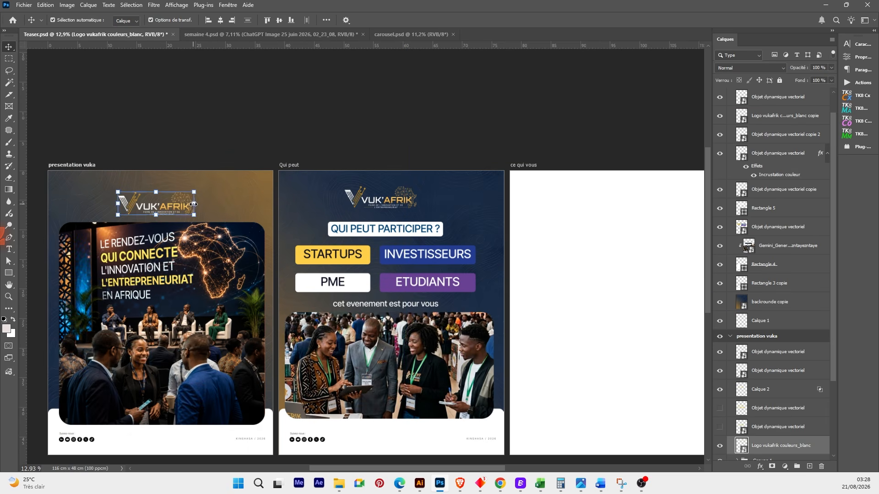
{"action": "key", "text": "ctrl+t"}
{"action": "left_click_drag", "start_coordinate": [180, 211], "coordinate": [178, 203]}
{"action": "key", "text": "Return"}
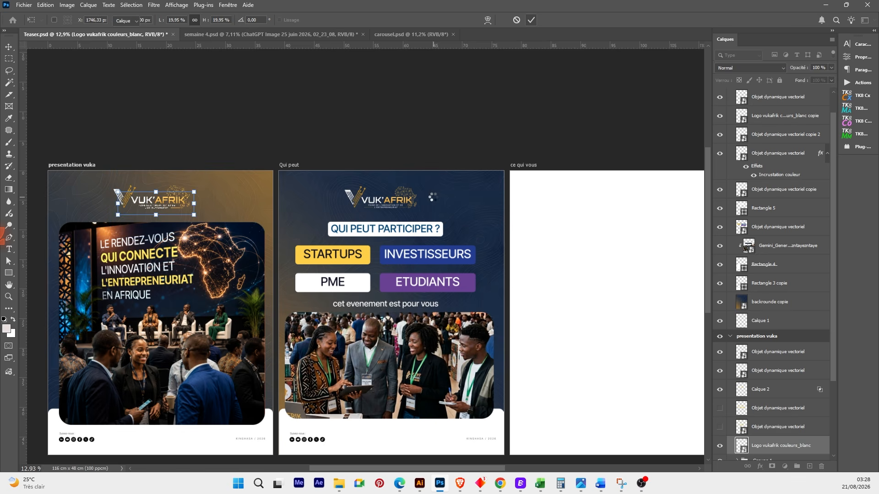
- Compare the Teaser artboards with the overall layout of the designs in semaine 4.psd
{"action": "scroll", "coordinate": [433, 193], "scroll_direction": "down", "scroll_amount": 1}
{"action": "left_click", "coordinate": [433, 192]}
{"action": "scroll", "coordinate": [433, 192], "scroll_direction": "down", "scroll_amount": 3}
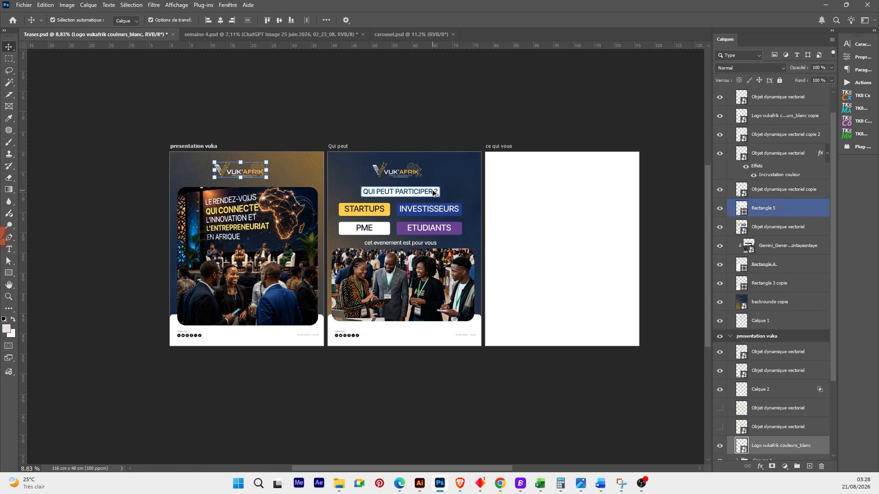
{"action": "left_click", "coordinate": [433, 192]}
{"action": "scroll", "coordinate": [433, 192], "scroll_direction": "up", "scroll_amount": 2}
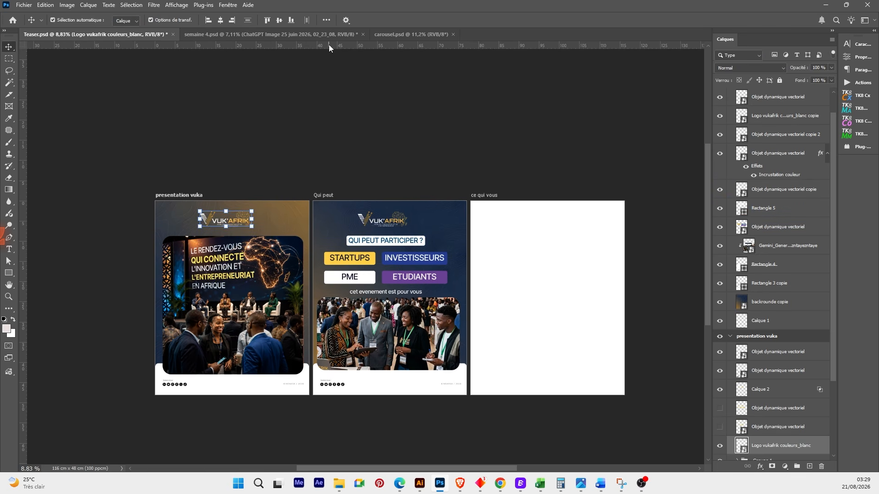
{"action": "left_click", "coordinate": [292, 35]}
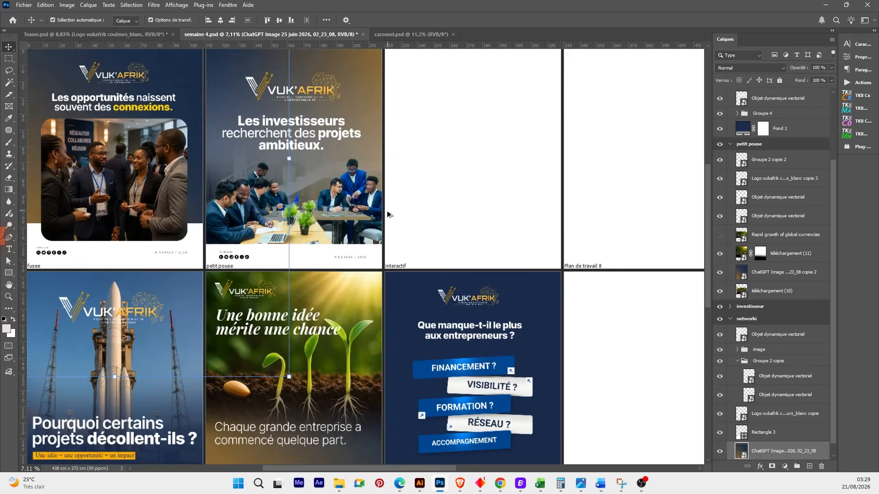
{"action": "scroll", "coordinate": [425, 180], "scroll_direction": "down", "scroll_amount": 4}
{"action": "scroll", "coordinate": [424, 180], "scroll_direction": "up", "scroll_amount": 3}
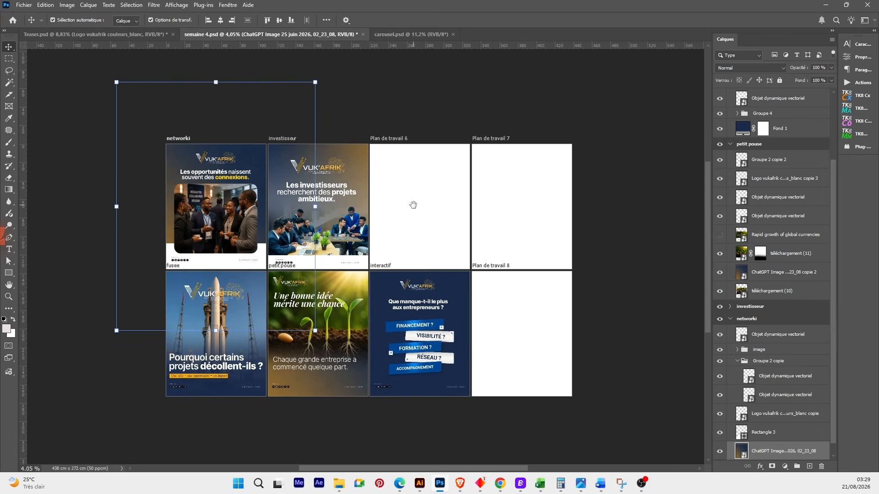
- Examine the slides in carousel.psd from the closing VOTRE PROCHAINE OPPORTUNITÉ slide back to the opening one
{"action": "left_click", "coordinate": [393, 35]}
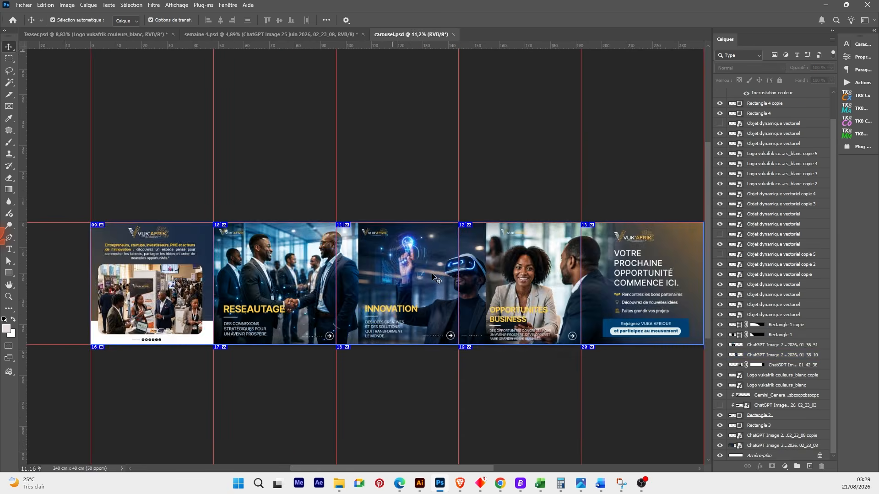
{"action": "scroll", "coordinate": [434, 284], "scroll_direction": "down", "scroll_amount": 4}
{"action": "scroll", "coordinate": [434, 284], "scroll_direction": "up", "scroll_amount": 2}
{"action": "scroll", "coordinate": [434, 285], "scroll_direction": "up", "scroll_amount": 4}
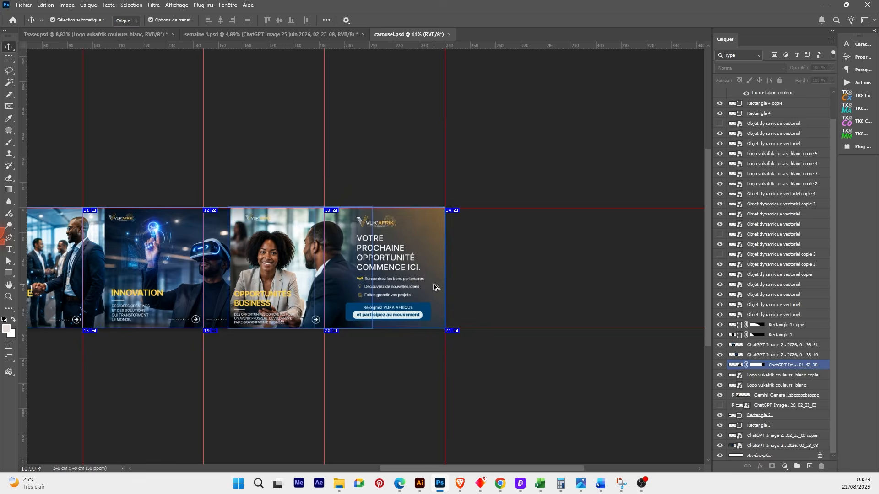
{"action": "left_click", "coordinate": [434, 285]}
{"action": "scroll", "coordinate": [433, 285], "scroll_direction": "up", "scroll_amount": 6}
{"action": "left_click_drag", "start_coordinate": [294, 237], "coordinate": [348, 240]}
{"action": "scroll", "coordinate": [348, 240], "scroll_direction": "left", "scroll_amount": 10}
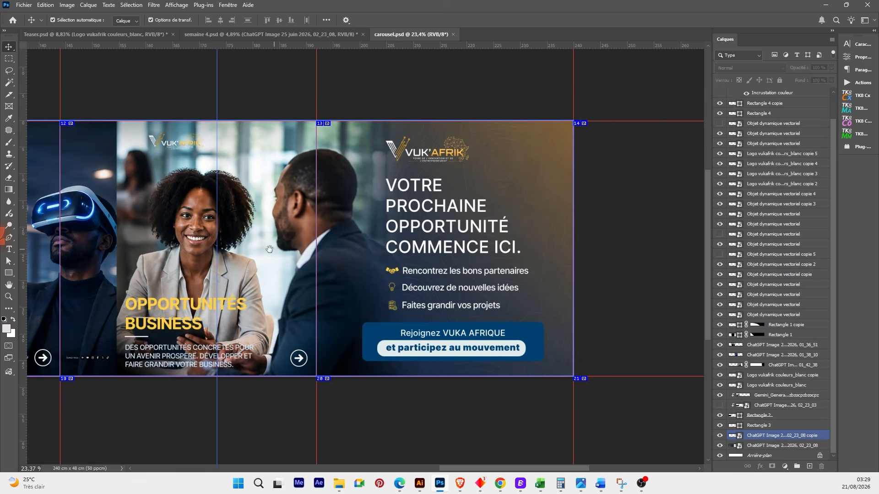
{"action": "scroll", "coordinate": [344, 262], "scroll_direction": "left", "scroll_amount": 15}
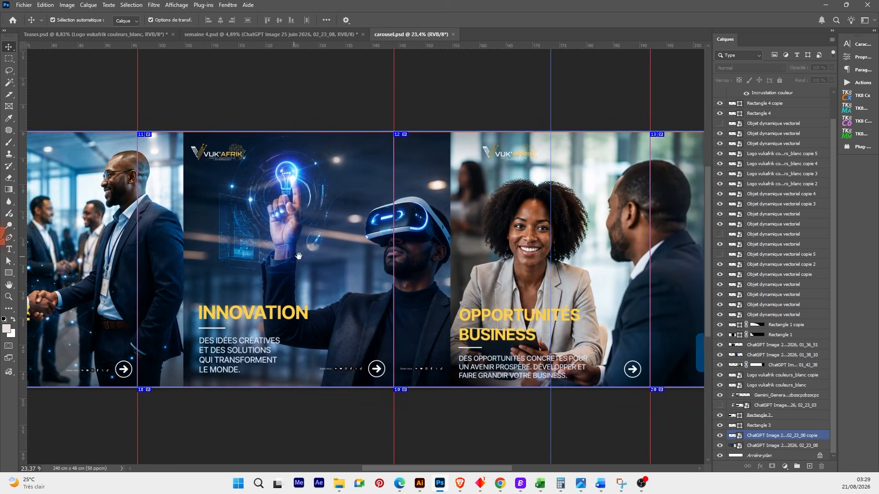
{"action": "scroll", "coordinate": [329, 252], "scroll_direction": "down", "scroll_amount": 5}
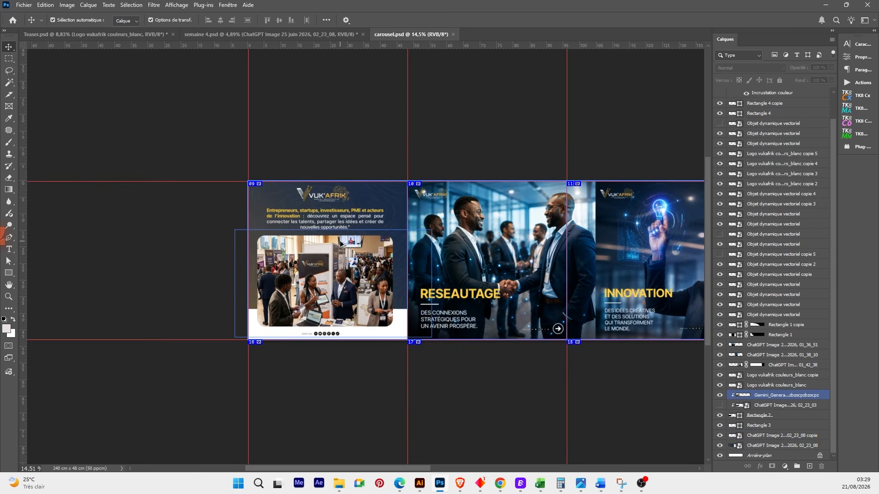
{"action": "scroll", "coordinate": [339, 246], "scroll_direction": "down", "scroll_amount": 3}
- Return to the Teaser document and examine the finished Qui peut artboard beside the empty ce qui vous artboard
{"action": "left_click", "coordinate": [143, 36]}
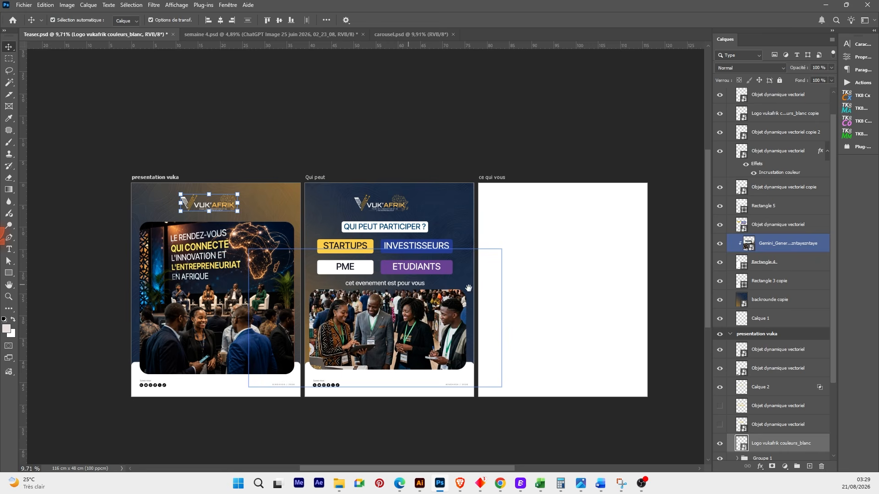
{"action": "left_click_drag", "start_coordinate": [469, 288], "coordinate": [444, 286]}
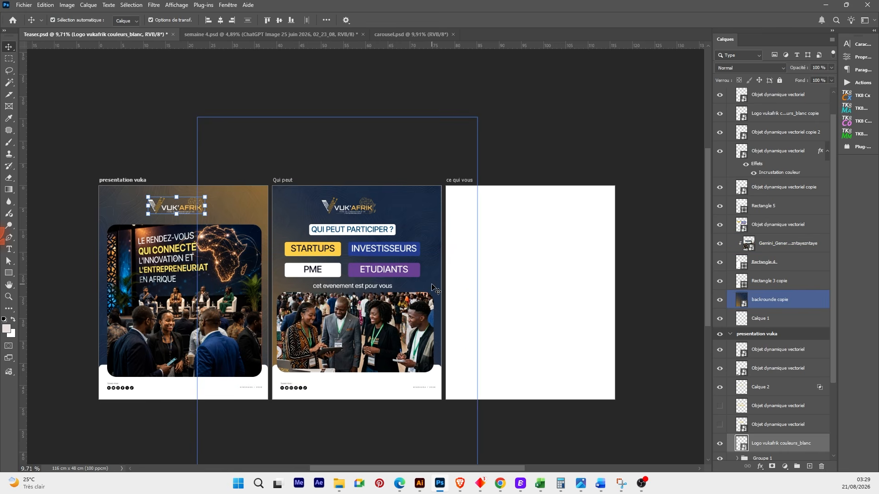
{"action": "scroll", "coordinate": [503, 288], "scroll_direction": "up", "scroll_amount": 2}
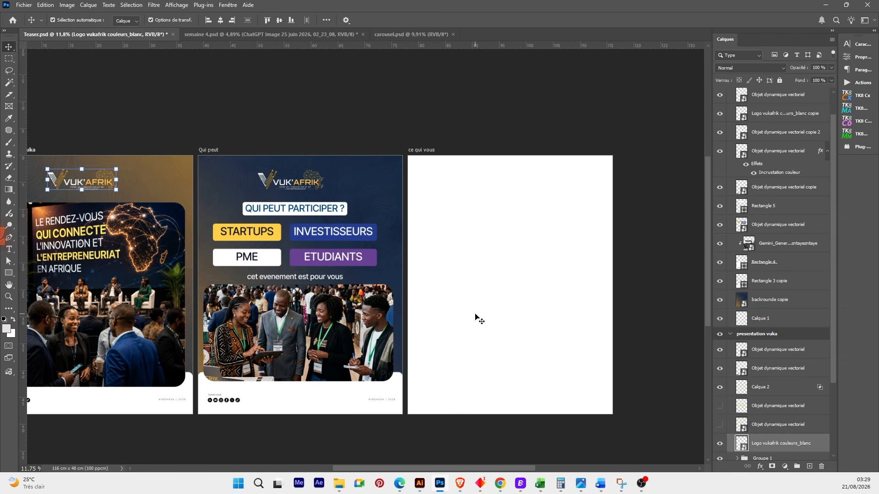
{"action": "left_click", "coordinate": [540, 487]}
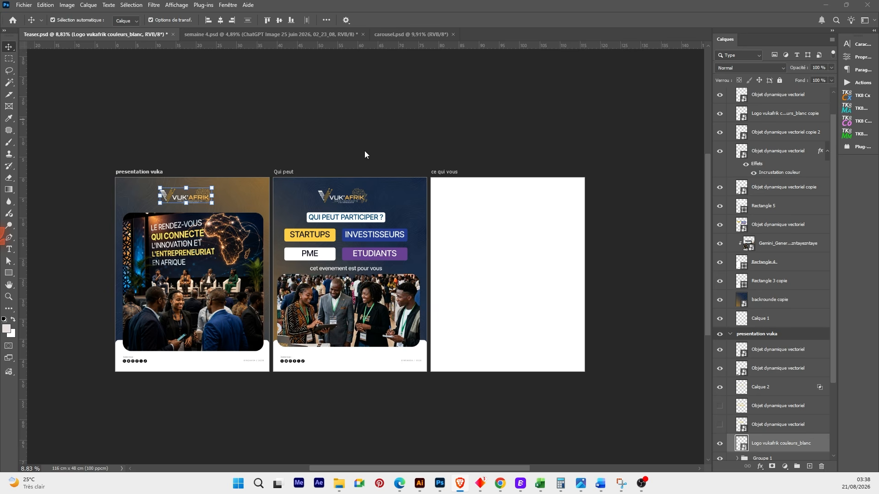
- Duplicate the Qui peut artboard's blue and gold background and move the copy into the ce qui vous artboard to cover it
{"action": "left_click", "coordinate": [501, 261]}
{"action": "scroll", "coordinate": [492, 277], "scroll_direction": "down", "scroll_amount": 2}
{"action": "left_click", "coordinate": [430, 220]}
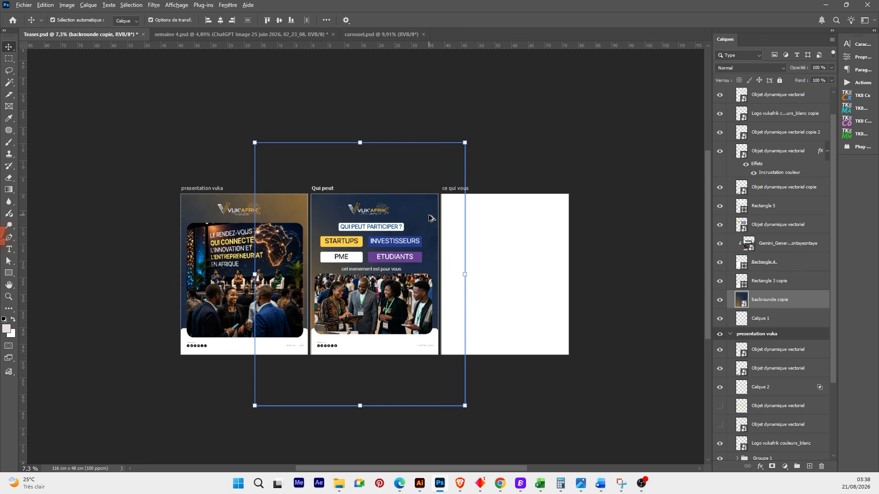
{"action": "key", "text": "ctrl+j"}
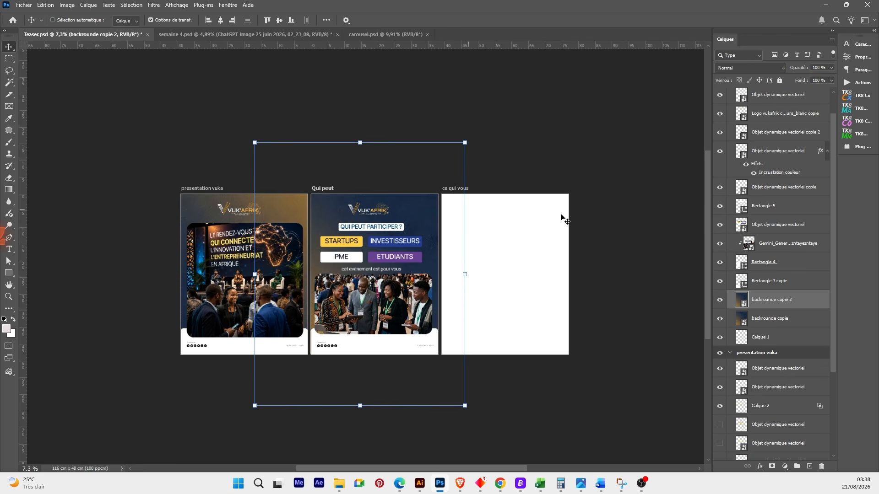
{"action": "scroll", "coordinate": [777, 183], "scroll_direction": "up", "scroll_amount": 2}
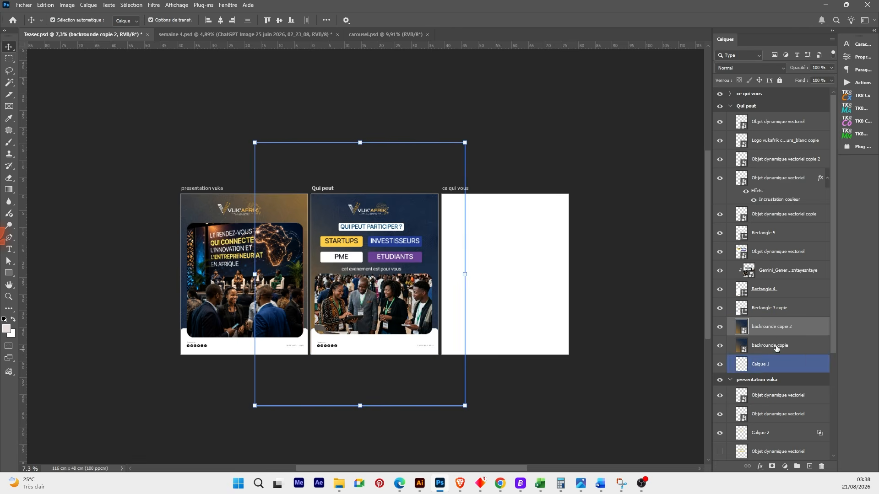
{"action": "left_click_drag", "start_coordinate": [774, 328], "coordinate": [775, 93]}
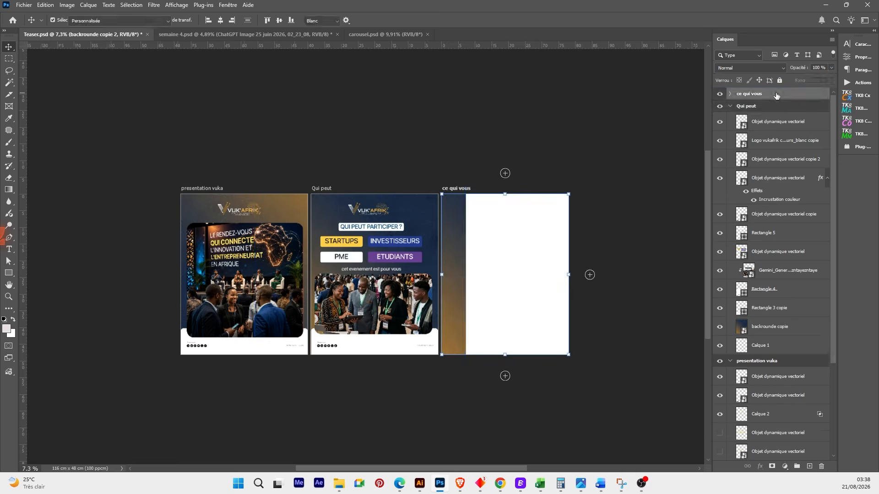
{"action": "key", "text": "v"}
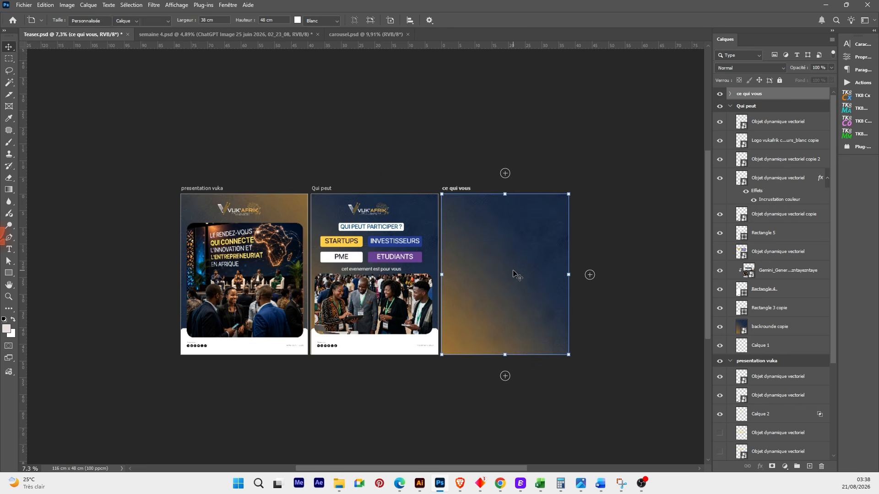
{"action": "left_click", "coordinate": [513, 271]}
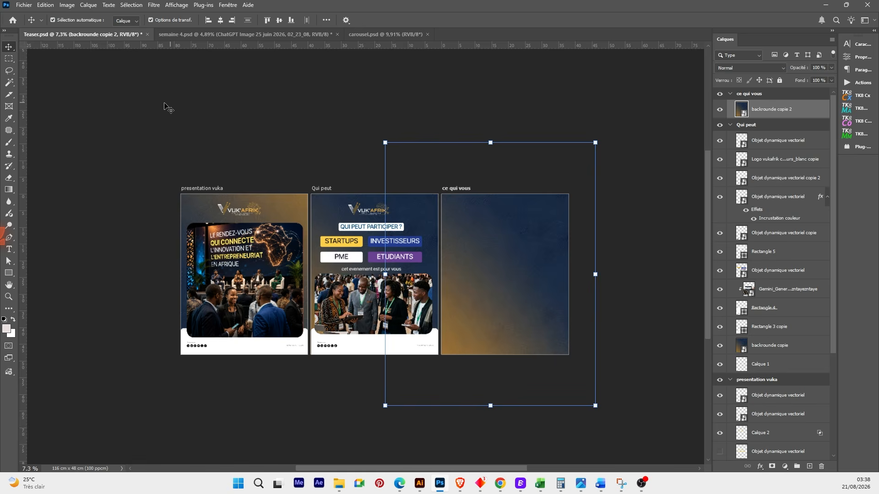
- Place the image ChatGPT Image 21 août 2026, 03_37_49 as an embedded object on the ce qui vous artboard, scaled to 61.03 %
{"action": "left_click", "coordinate": [23, 5]}
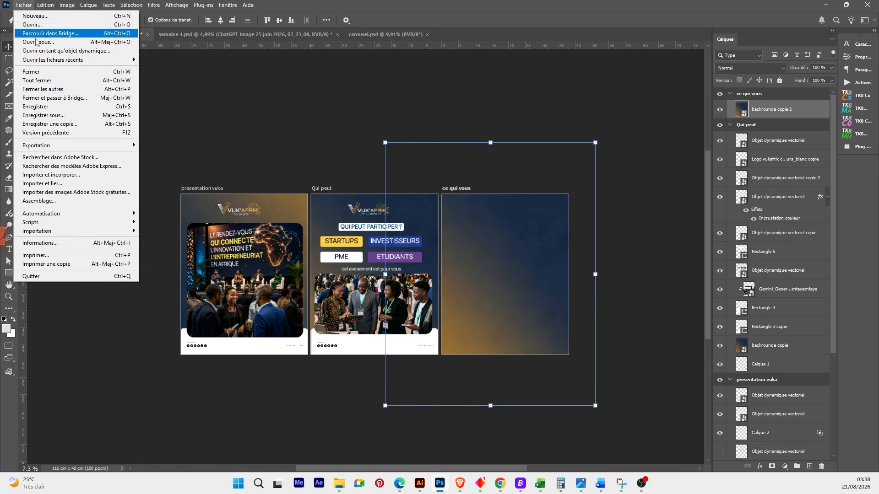
{"action": "left_click", "coordinate": [57, 174]}
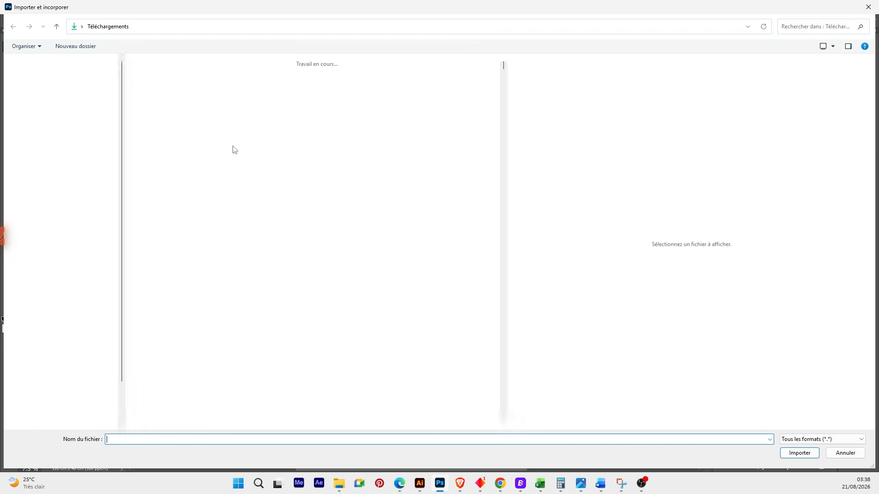
{"action": "key", "text": "Escape"}
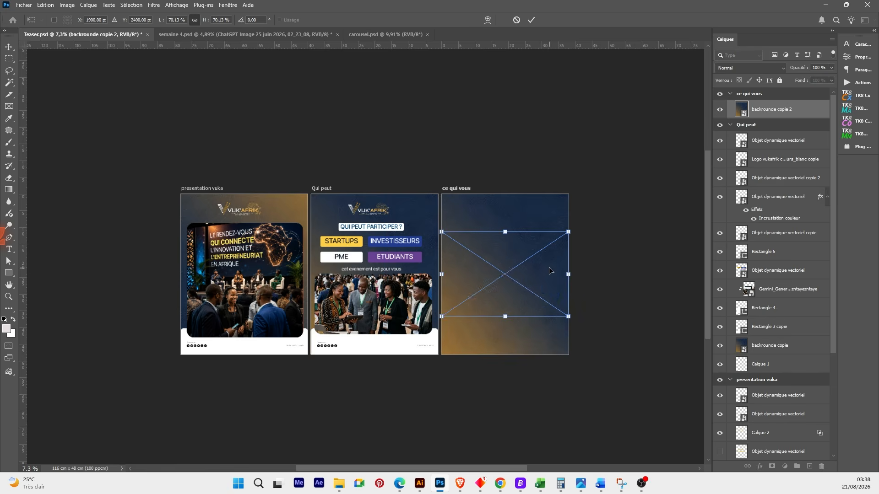
{"action": "left_click_drag", "start_coordinate": [568, 275], "coordinate": [560, 275]}
{"action": "scroll", "coordinate": [523, 286], "scroll_direction": "up", "scroll_amount": 5, "text": "alt"}
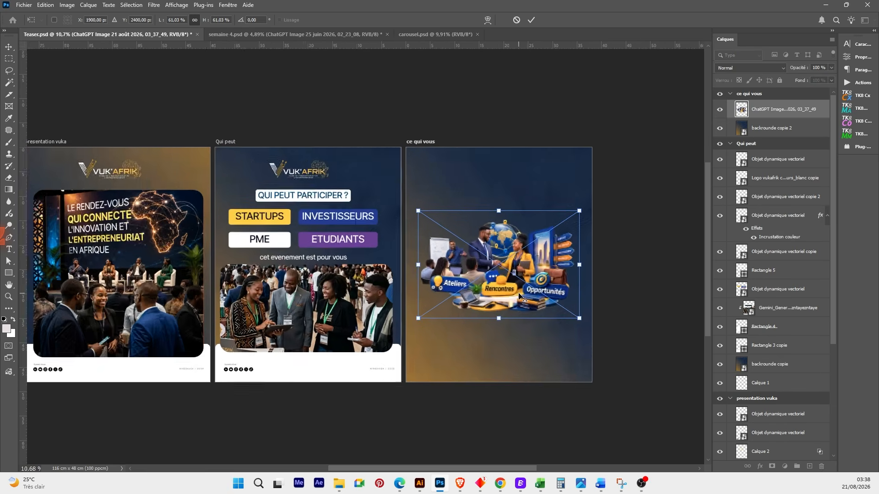
- Adjust the size of the Ateliers, Rencontres, Opportunités illustration and position it around the middle of the ce qui vous artboard
{"action": "left_click_drag", "start_coordinate": [497, 286], "coordinate": [488, 294]}
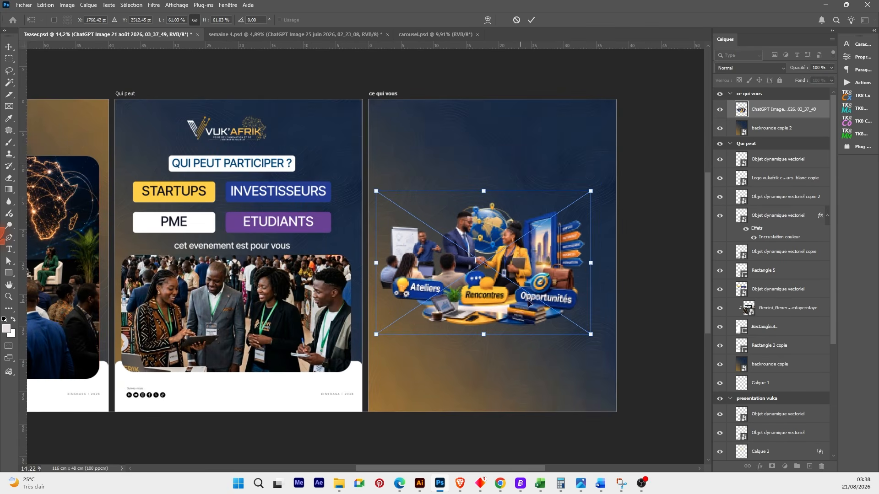
{"action": "left_click_drag", "start_coordinate": [591, 263], "coordinate": [601, 265]}
{"action": "mouse_move", "coordinate": [556, 291]}
{"action": "left_mouse_down"}
{"action": "mouse_move", "coordinate": [549, 296]}
{"action": "mouse_move", "coordinate": [554, 289]}
{"action": "left_mouse_up"}
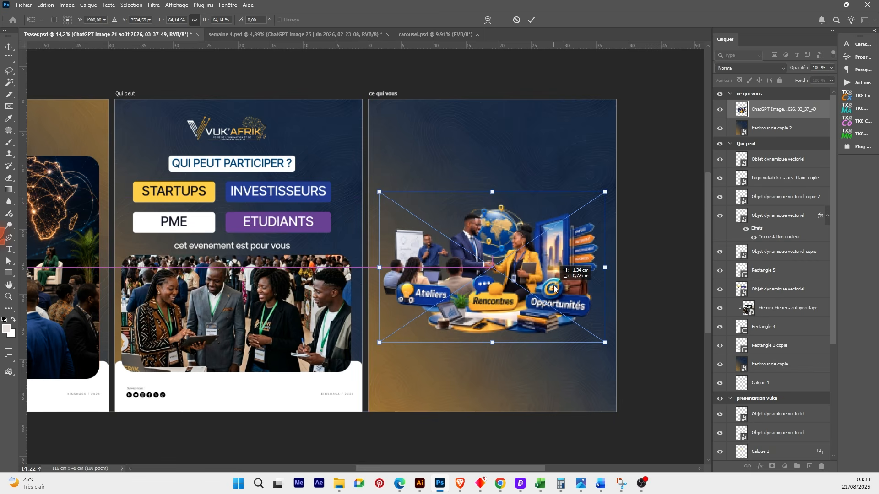
{"action": "left_click", "coordinate": [530, 24]}
{"action": "left_click_drag", "start_coordinate": [511, 274], "coordinate": [512, 274]}
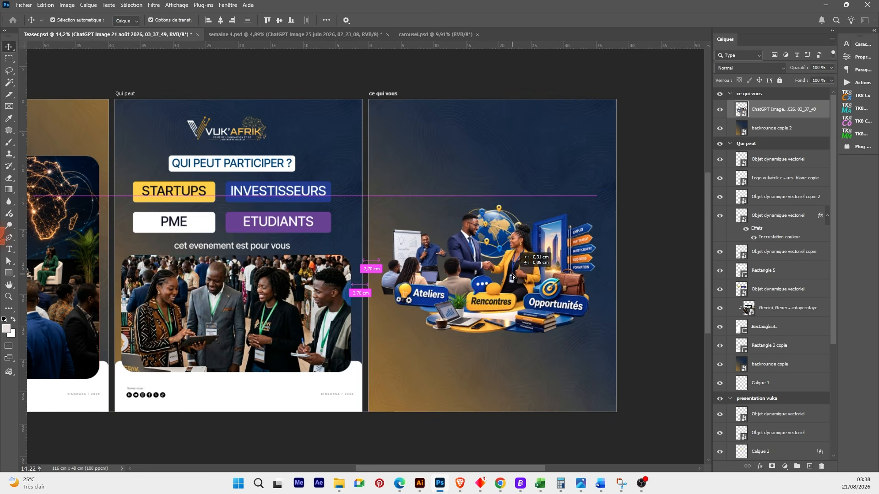
- Inspect the placed illustration against the ce qui vous background and the neighbouring Qui peut artboard
{"action": "scroll", "coordinate": [512, 274], "scroll_direction": "up", "scroll_amount": 4}
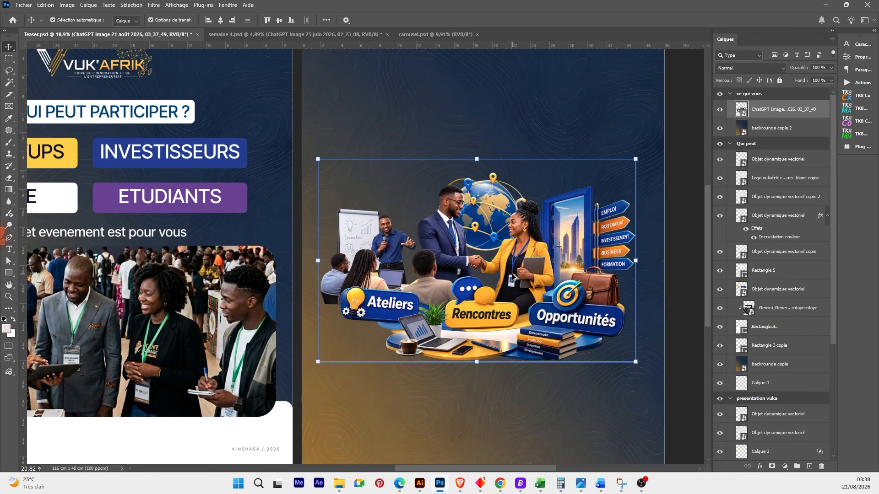
{"action": "scroll", "coordinate": [512, 275], "scroll_direction": "down", "scroll_amount": 2}
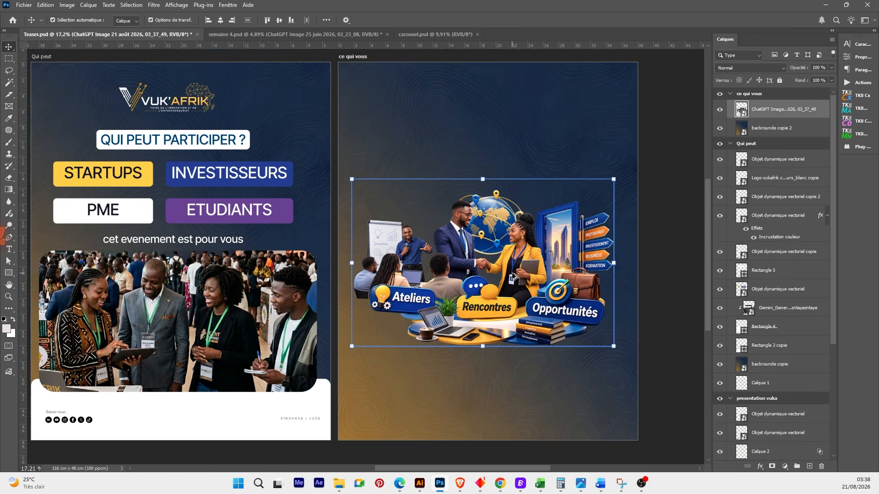
{"action": "scroll", "coordinate": [512, 275], "scroll_direction": "down", "scroll_amount": 2}
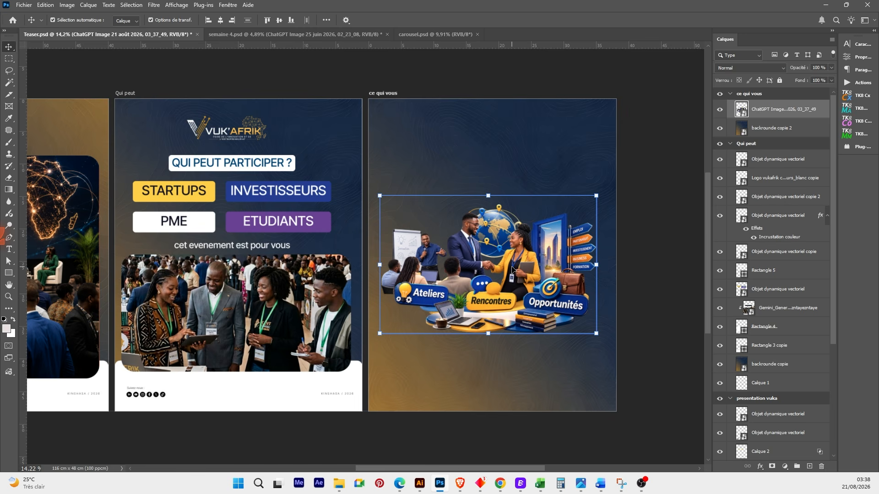
{"action": "scroll", "coordinate": [531, 275], "scroll_direction": "up", "scroll_amount": 3}
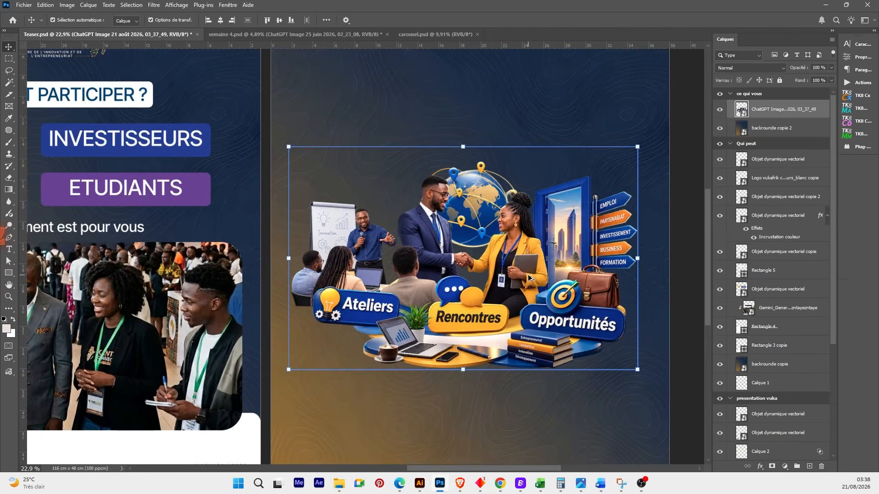
{"action": "scroll", "coordinate": [529, 276], "scroll_direction": "down", "scroll_amount": 2}
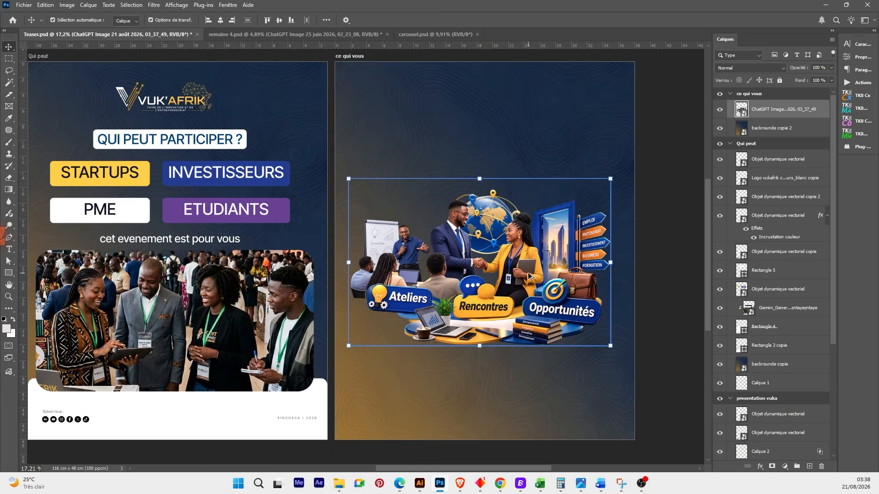
{"action": "scroll", "coordinate": [528, 276], "scroll_direction": "down", "scroll_amount": 3}
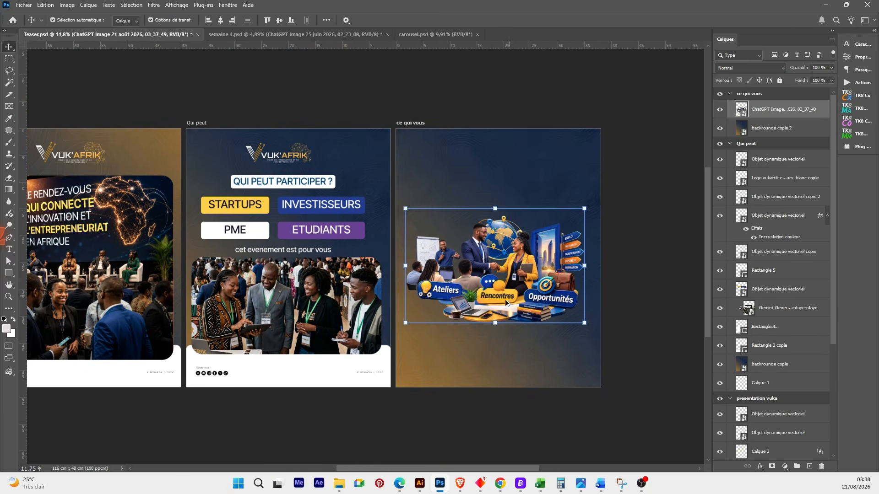
- Duplicate the white footer rectangle from Qui peut into ce qui vous beneath the illustration and raise it on the artboard
{"action": "left_click", "coordinate": [771, 351]}
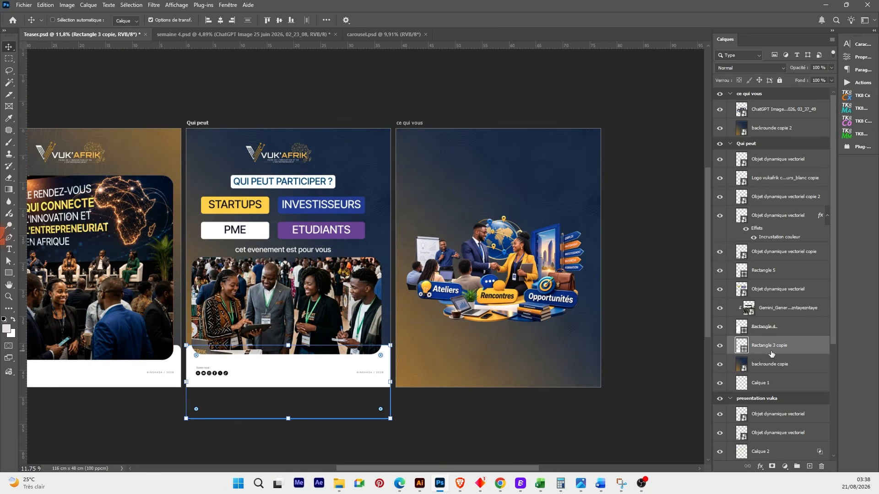
{"action": "key", "text": "ctrl+j"}
{"action": "left_click_drag", "start_coordinate": [771, 352], "coordinate": [773, 118]}
{"action": "left_click_drag", "start_coordinate": [504, 359], "coordinate": [504, 348]}
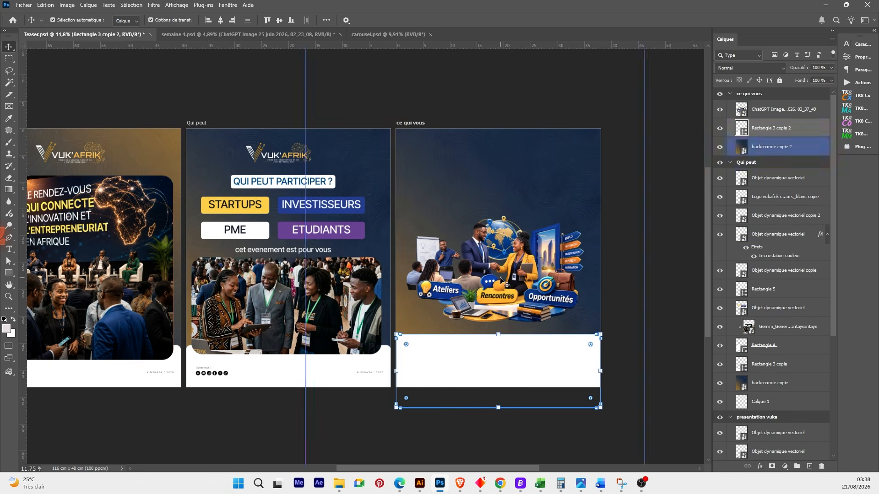
- Move the illustration down over the white footer rectangle and enlarge it to 81.21 %
{"action": "left_click", "coordinate": [497, 326]}
{"action": "left_click_drag", "start_coordinate": [517, 274], "coordinate": [515, 319]}
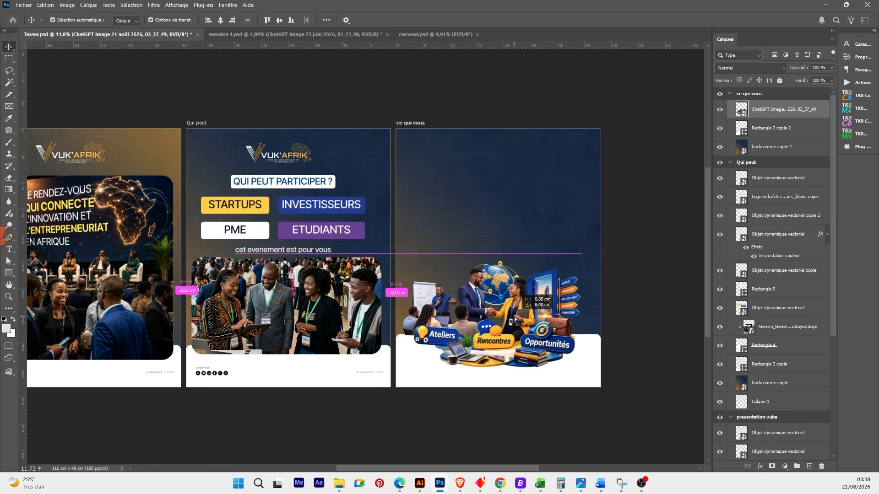
{"action": "key", "text": "ctrl+t"}
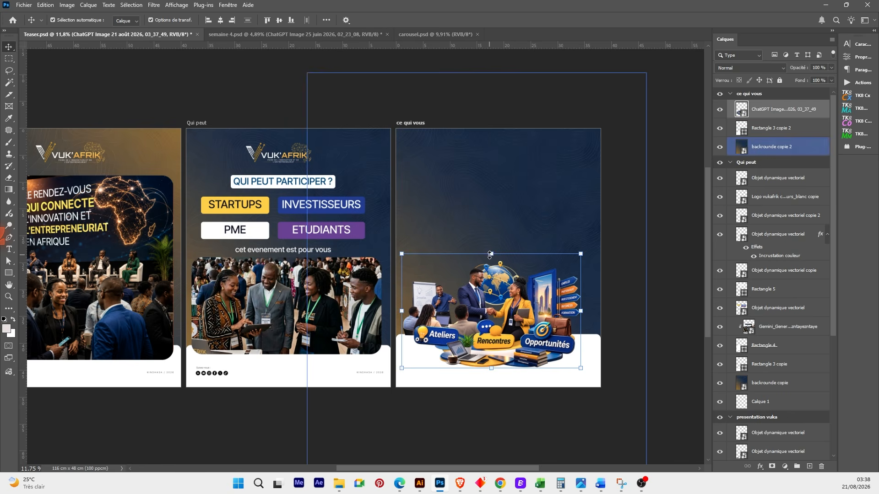
{"action": "left_click_drag", "start_coordinate": [493, 259], "coordinate": [500, 220]}
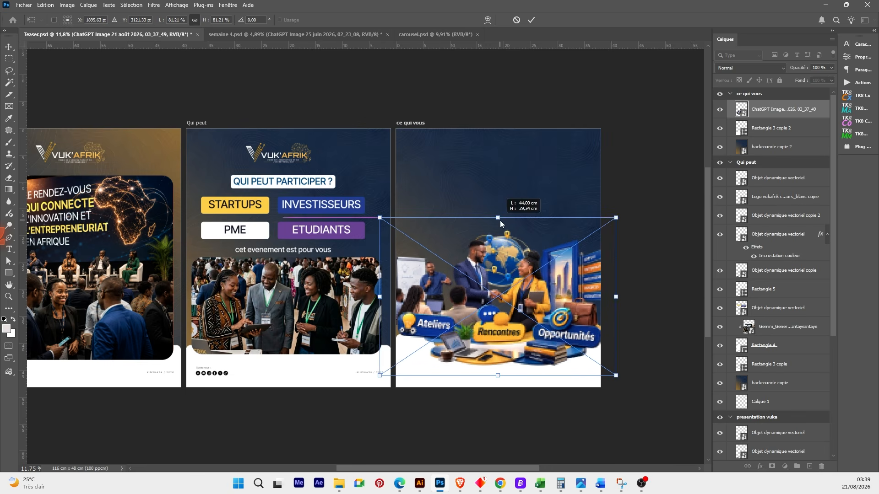
{"action": "left_click_drag", "start_coordinate": [491, 296], "coordinate": [496, 309]}
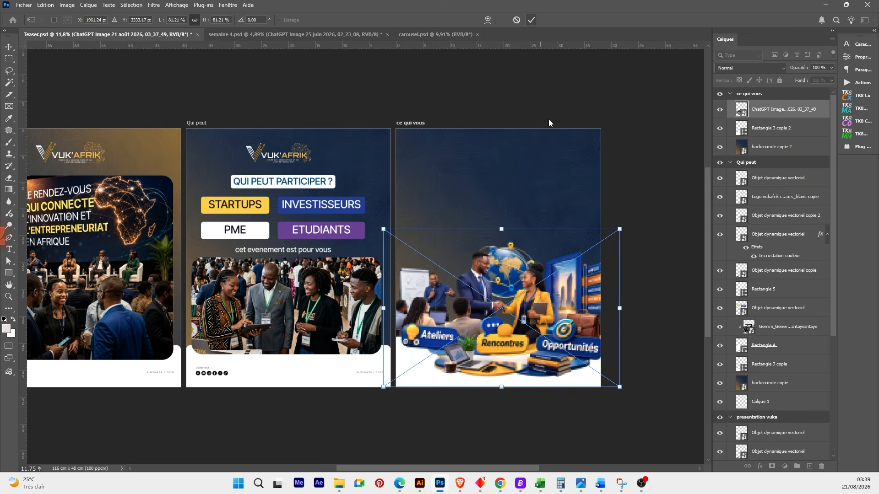
{"action": "key", "text": "Return"}
- Shrink the illustration to about the ce qui vous artboard's width and reposition it so its base overlaps the white footer
{"action": "scroll", "coordinate": [496, 284], "scroll_direction": "up", "scroll_amount": 3}
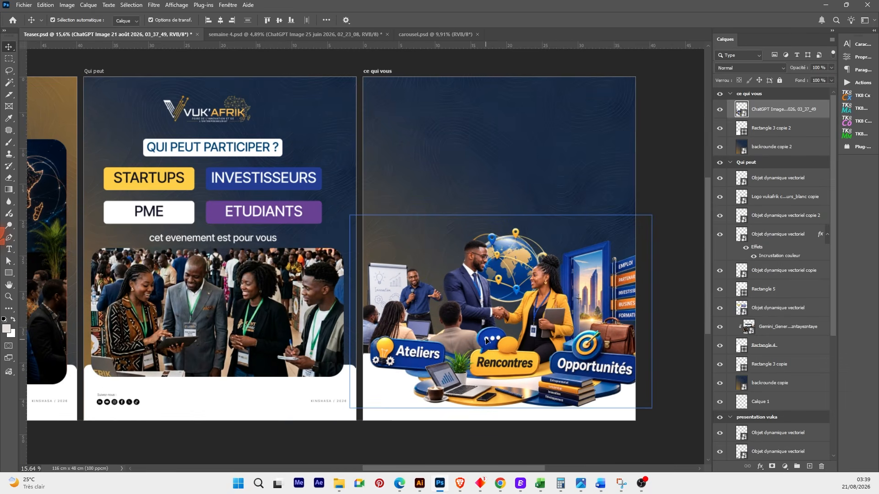
{"action": "left_click_drag", "start_coordinate": [486, 341], "coordinate": [487, 324]}
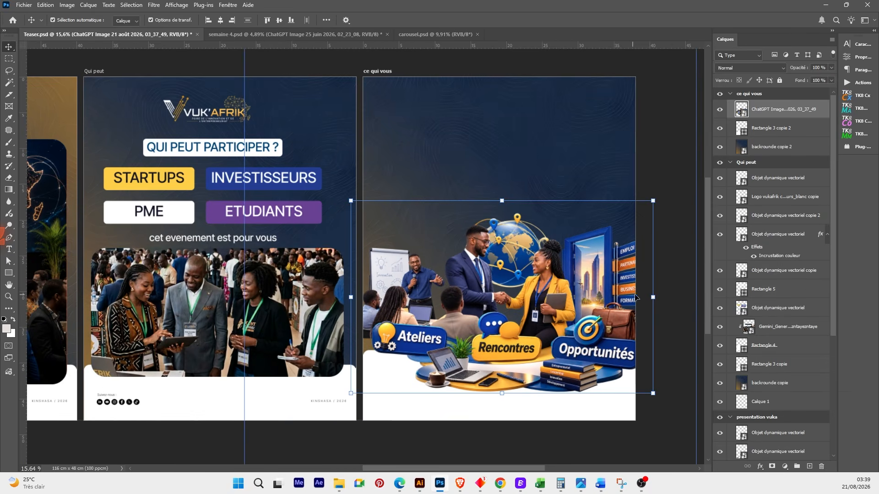
{"action": "left_click_drag", "start_coordinate": [635, 298], "coordinate": [643, 300]}
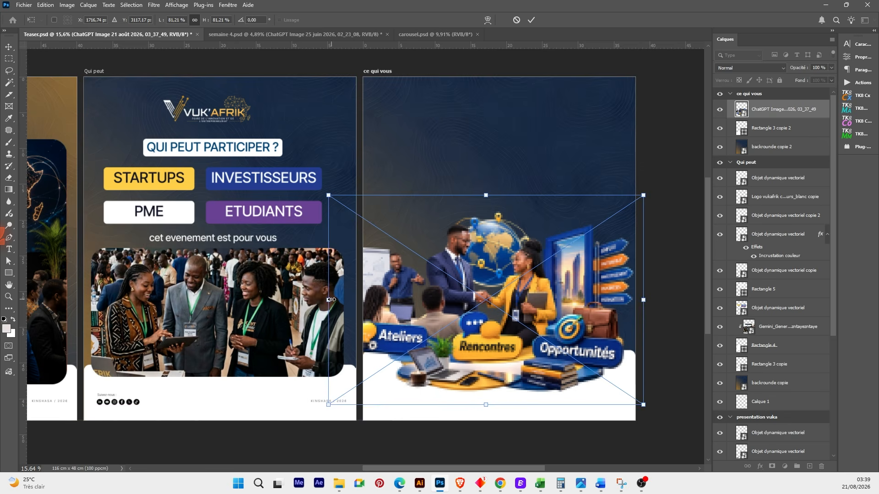
{"action": "left_click_drag", "start_coordinate": [331, 300], "coordinate": [345, 302]}
{"action": "left_click_drag", "start_coordinate": [448, 320], "coordinate": [456, 327]}
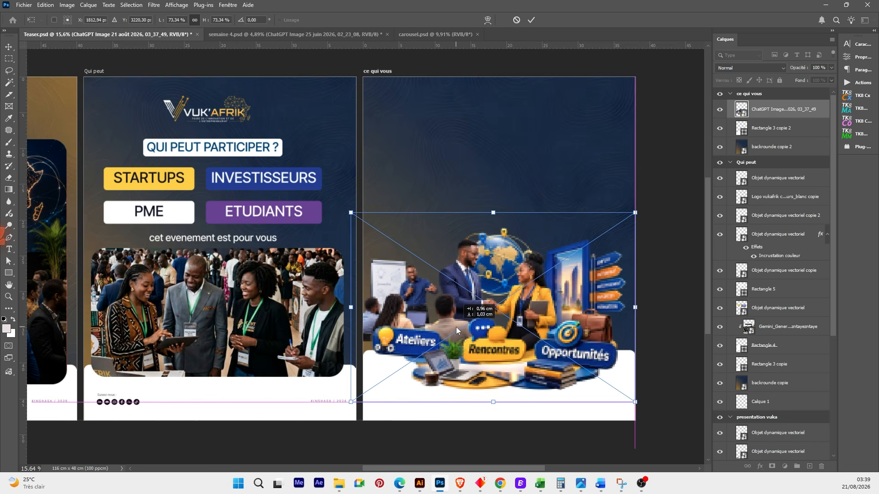
{"action": "left_click", "coordinate": [531, 19]}
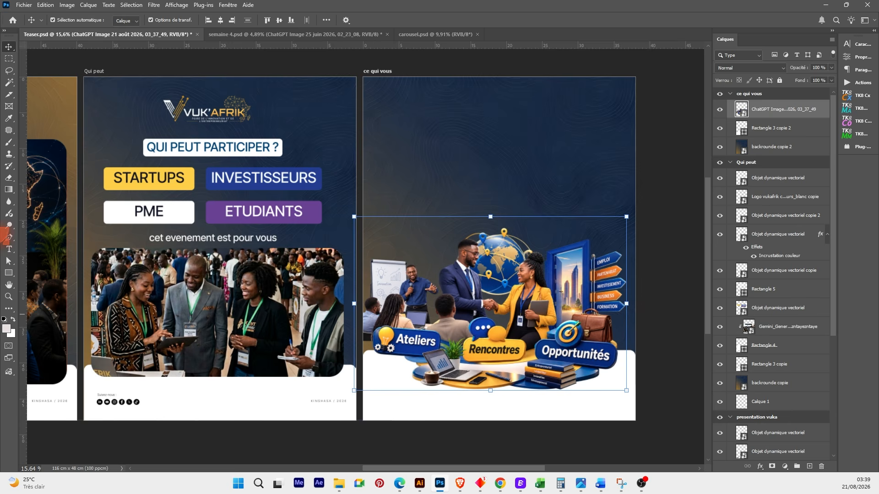
- Hide the ChatGPT illustration layer on the ce qui vous artboard and deselect everything
{"action": "key", "text": "alt+Tab"}
{"action": "key", "text": "alt+Tab"}
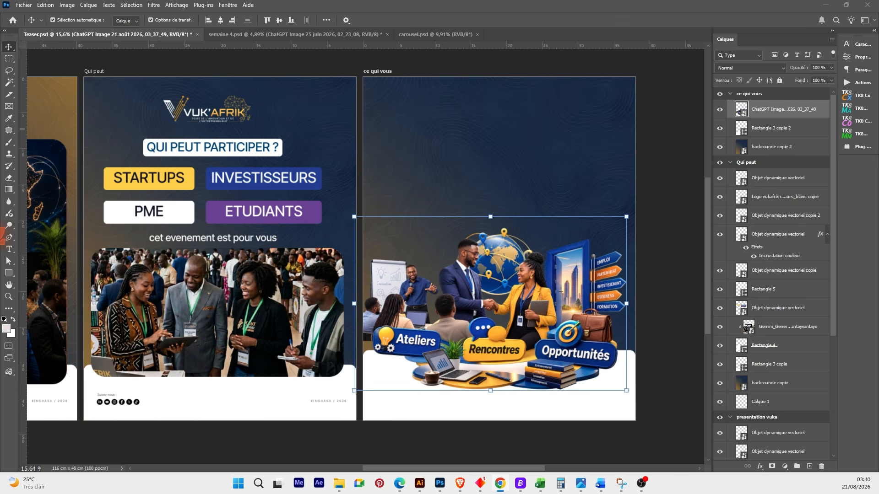
{"action": "left_click", "coordinate": [721, 111]}
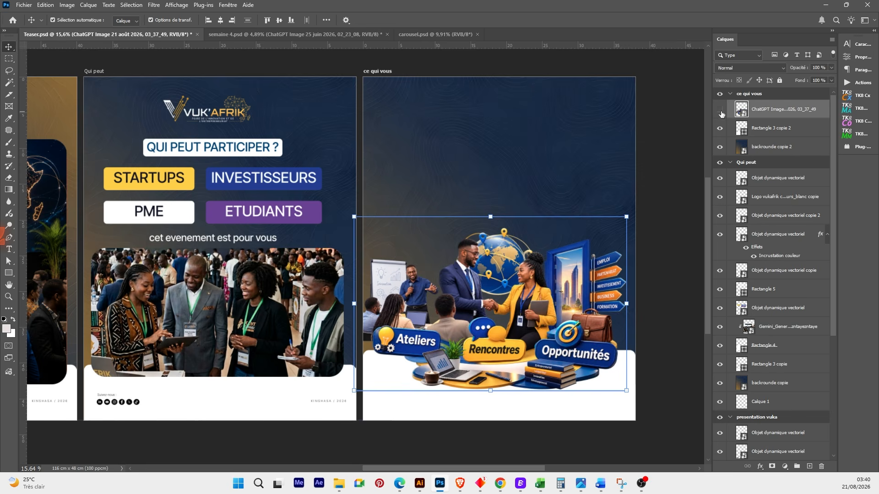
{"action": "left_click", "coordinate": [679, 235]}
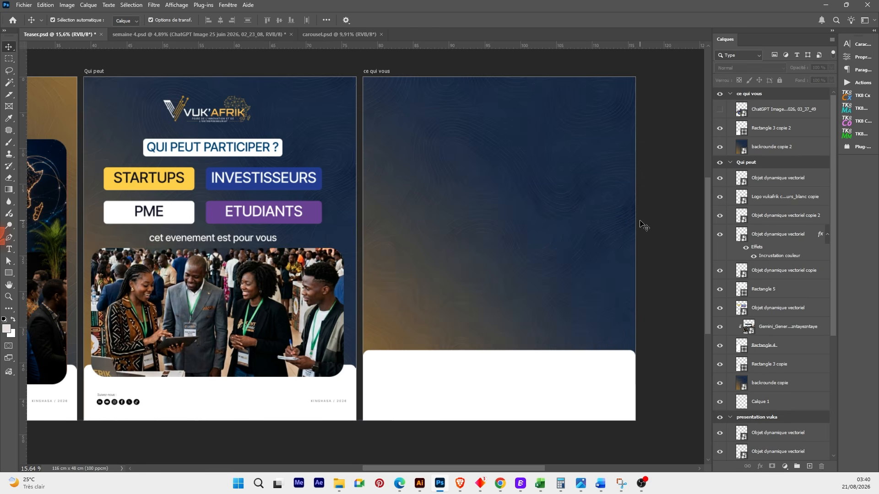
- Switch to Illustrator and paste the copied text line above the sentence "cet evenement est pour vous"
{"action": "key", "text": "alt+Tab"}
{"action": "key", "text": "alt+Tab"}
{"action": "key", "text": "alt+Tab"}
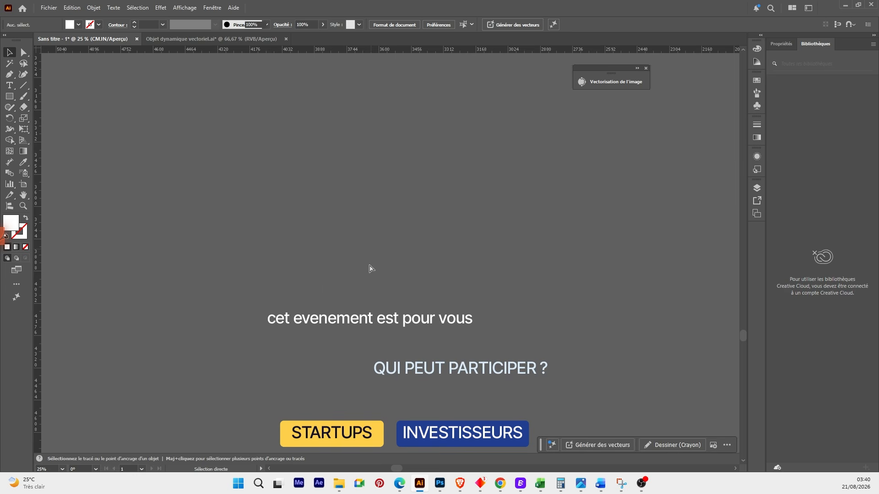
{"action": "key", "text": "ctrl+v"}
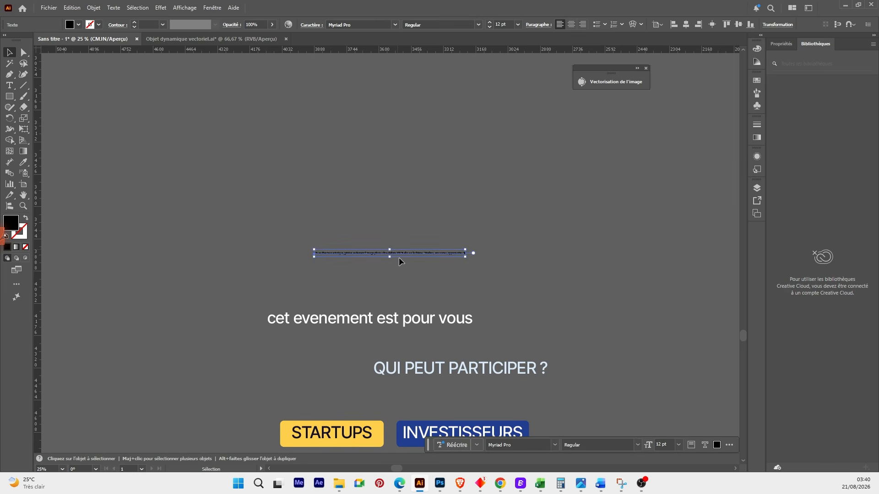
- Match the wrongly pasted line of text to the STARTUPS label's style with the Eyedropper and delete that line
{"action": "key", "text": "i"}
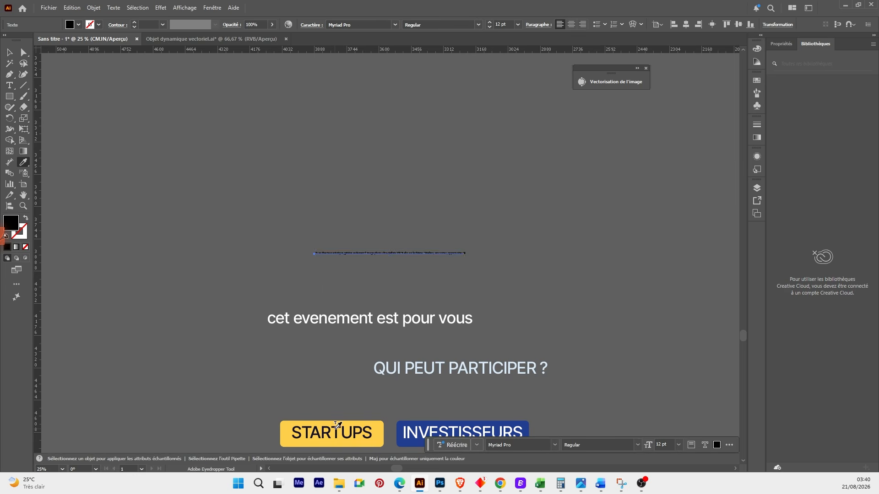
{"action": "left_click", "coordinate": [337, 429]}
{"action": "key", "text": "v"}
{"action": "key", "text": "ctrl+minus"}
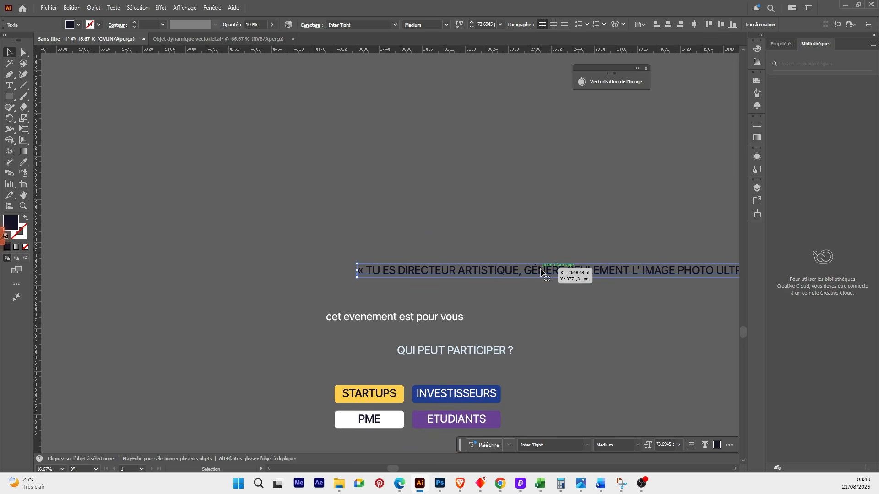
{"action": "key", "text": "Delete"}
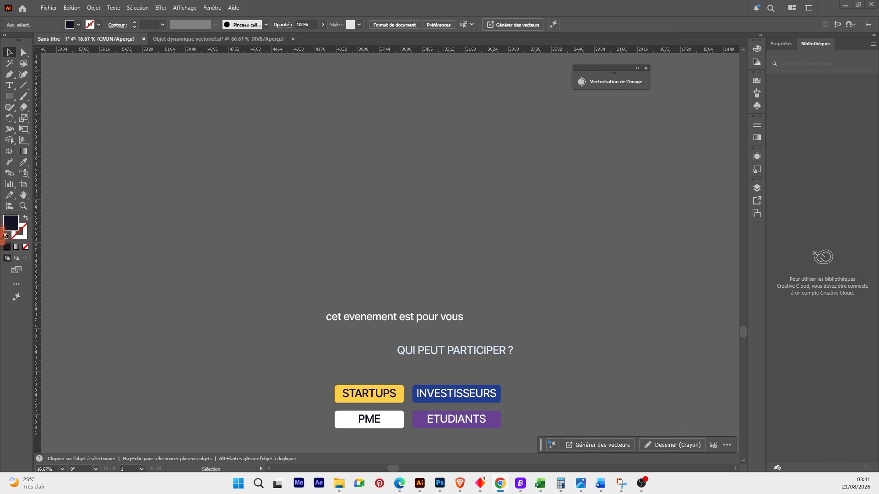
- Paste "ATELIERS, RENCONTRES, OPPORTUNITES" above "cet evenement est pour vous" and match its style to the STARTUPS label
{"action": "key", "text": "alt+Tab"}
{"action": "left_click", "coordinate": [377, 306]}
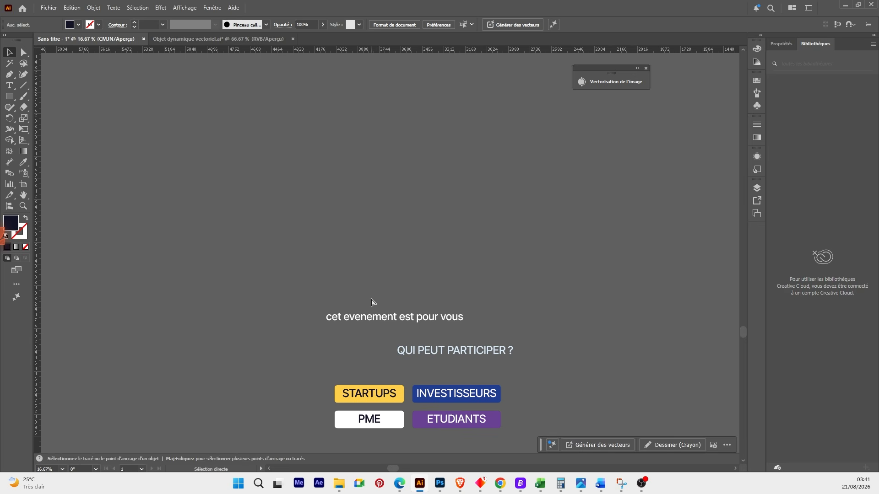
{"action": "key", "text": "ctrl+v"}
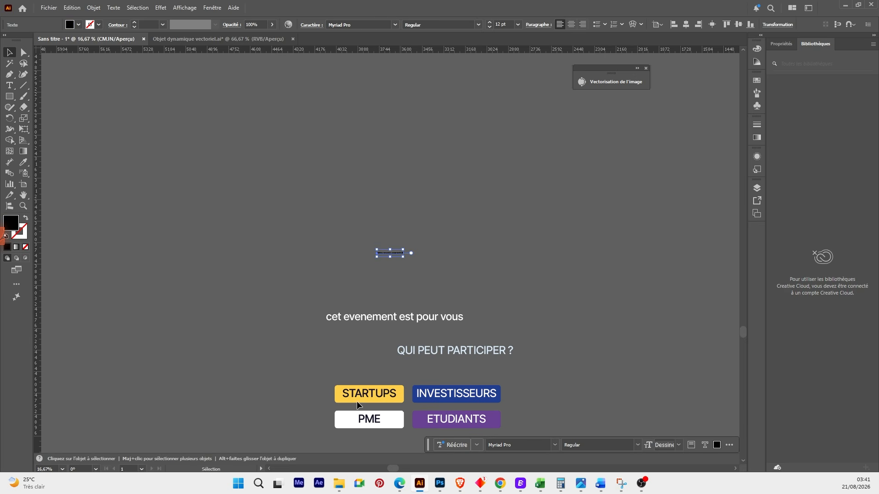
{"action": "key", "text": "i"}
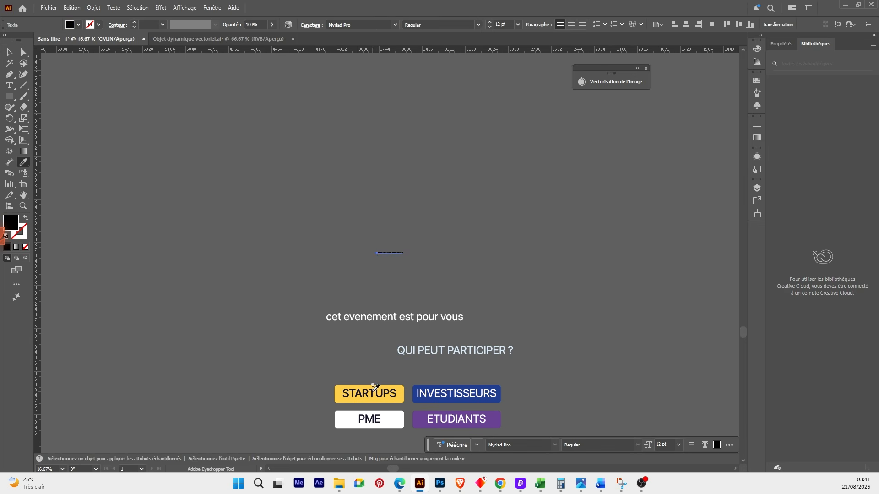
{"action": "left_click", "coordinate": [373, 391]}
{"action": "key", "text": "v"}
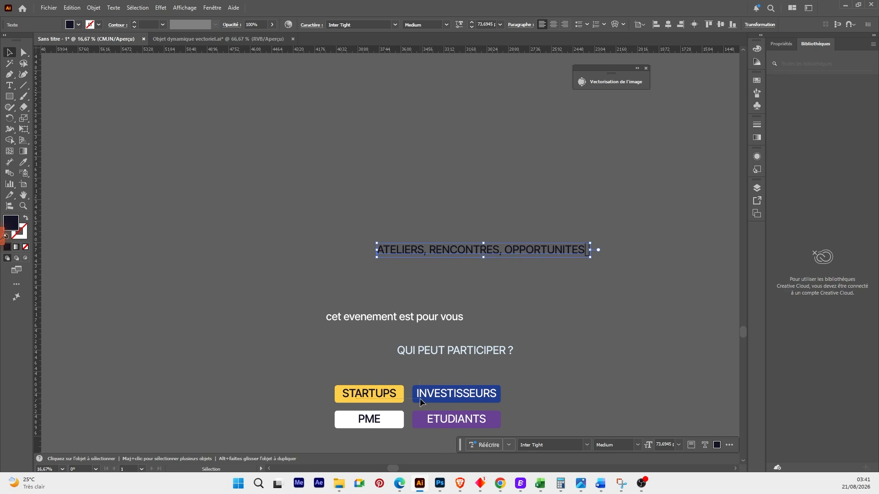
- Move the STARTUPS, INVESTISSEURS and ETUDIANTS badges into one row away from the PME badge, and place the pasted text line below them
{"action": "left_click_drag", "start_coordinate": [422, 402], "coordinate": [272, 197]}
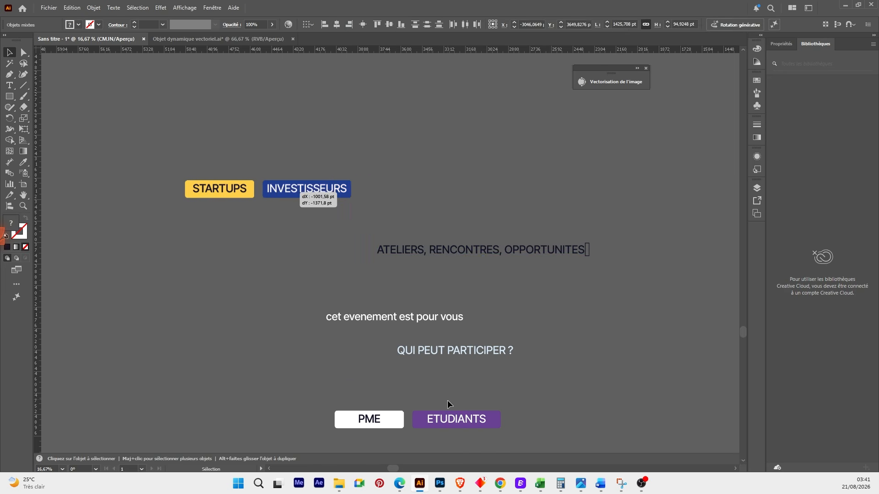
{"action": "left_click_drag", "start_coordinate": [472, 424], "coordinate": [419, 197]}
{"action": "scroll", "coordinate": [405, 232], "scroll_direction": "up", "scroll_amount": 2}
{"action": "left_click_drag", "start_coordinate": [405, 232], "coordinate": [230, 322]}
- Move the white circled arrow icon from beside the artboard to just above the row of three badges
{"action": "scroll", "coordinate": [230, 322], "scroll_direction": "down", "scroll_amount": 2}
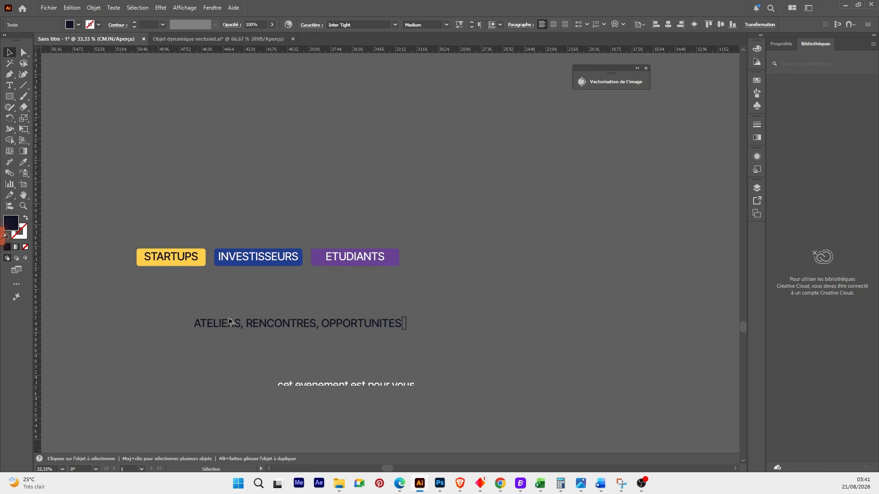
{"action": "scroll", "coordinate": [240, 323], "scroll_direction": "down", "scroll_amount": 3}
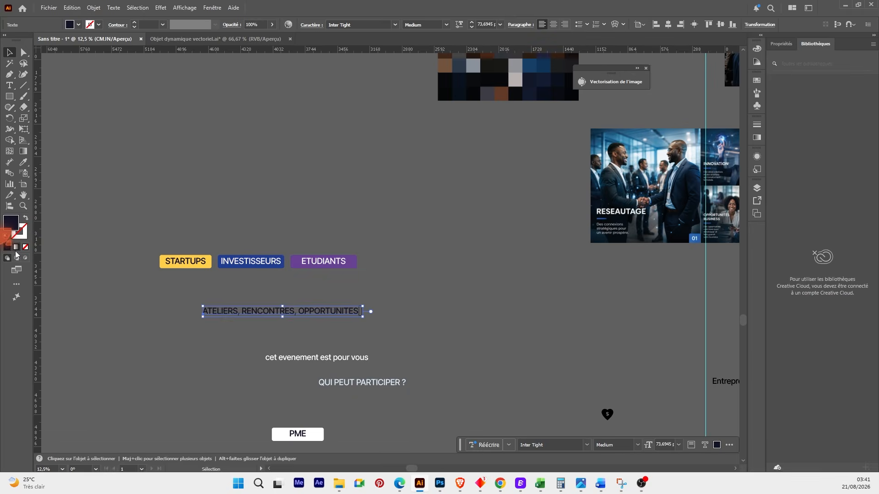
{"action": "scroll", "coordinate": [353, 261], "scroll_direction": "down", "scroll_amount": 2}
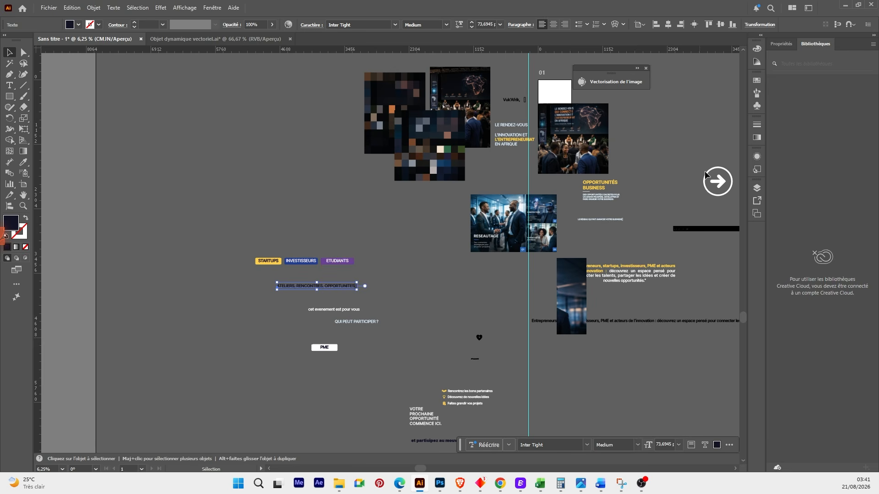
{"action": "left_click_drag", "start_coordinate": [716, 182], "coordinate": [296, 259]}
{"action": "scroll", "coordinate": [296, 259], "scroll_direction": "up", "scroll_amount": 4}
{"action": "left_click_drag", "start_coordinate": [205, 307], "coordinate": [334, 276]}
- Take the word ATELIERS out of the pasted text line and use it to replace STARTUPS in the yellow badge
{"action": "key", "text": "t"}
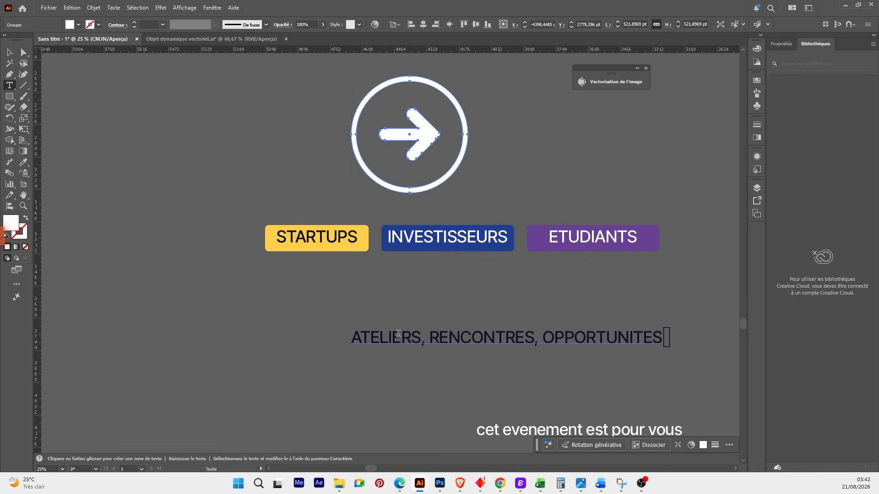
{"action": "left_click_drag", "start_coordinate": [421, 338], "coordinate": [337, 337]}
{"action": "key", "text": "ctrl+c"}
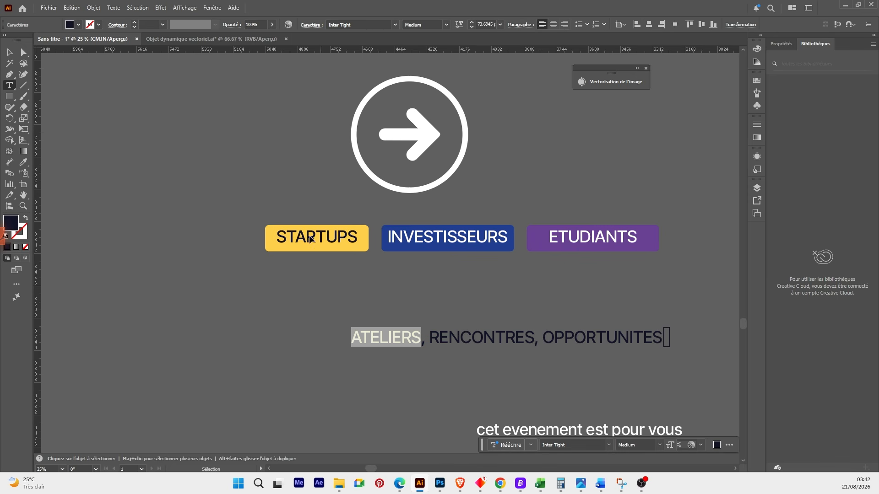
{"action": "key", "text": "BackSpace"}
{"action": "double_click", "coordinate": [324, 241]}
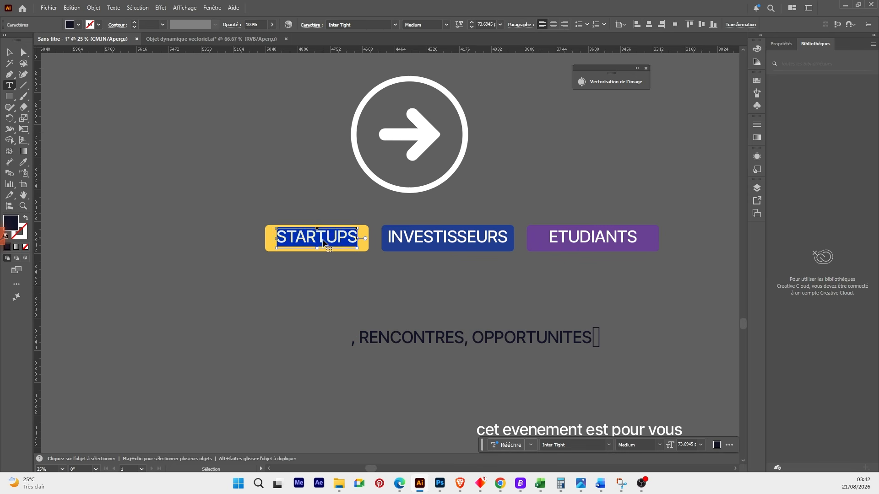
{"action": "key", "text": "ctrl+v"}
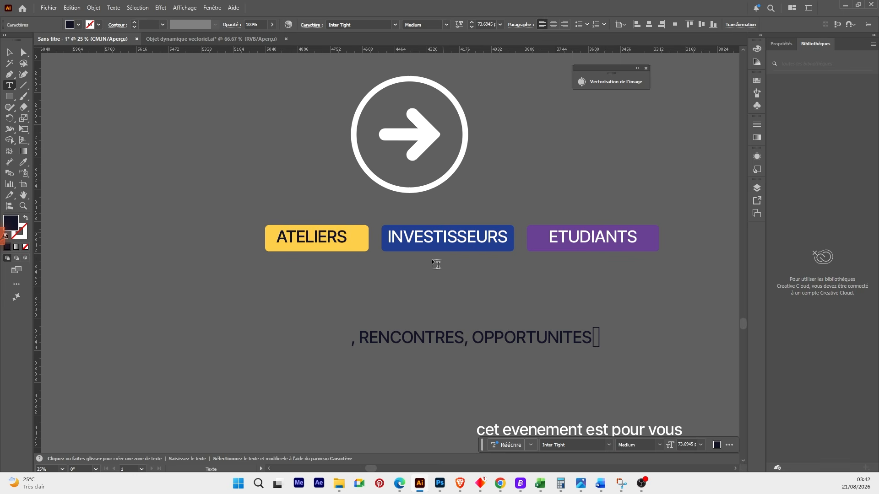
- Cut RENCONTRES from the text line and paste it over INVESTISSEURS in the blue badge
{"action": "left_click_drag", "start_coordinate": [463, 339], "coordinate": [361, 339]}
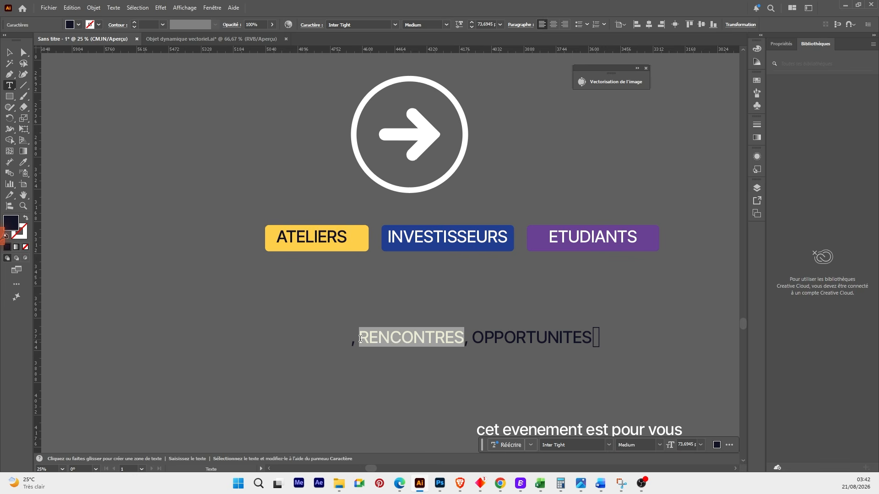
{"action": "key", "text": "ctrl+x"}
{"action": "double_click", "coordinate": [441, 238]}
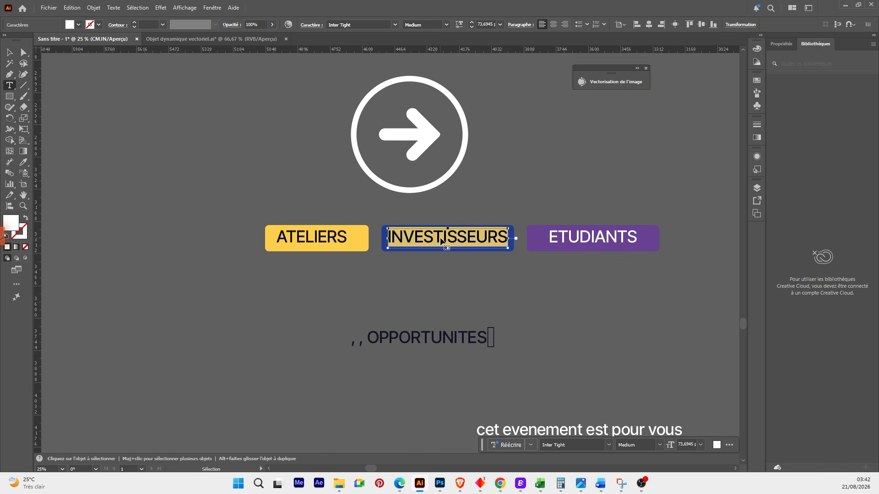
{"action": "key", "text": "ctrl+v"}
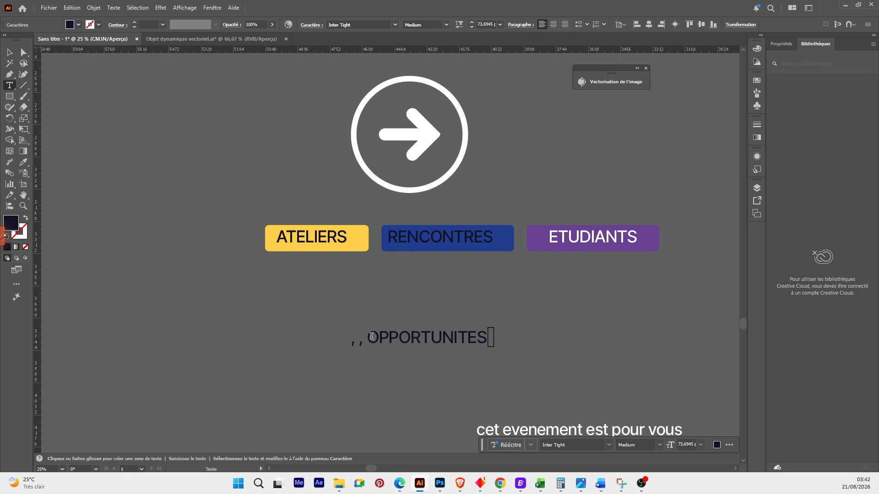
- Cut OPPORTUNITES from the text line and paste it over ETUDIANTS in the purple badge
{"action": "left_click_drag", "start_coordinate": [371, 336], "coordinate": [488, 339]}
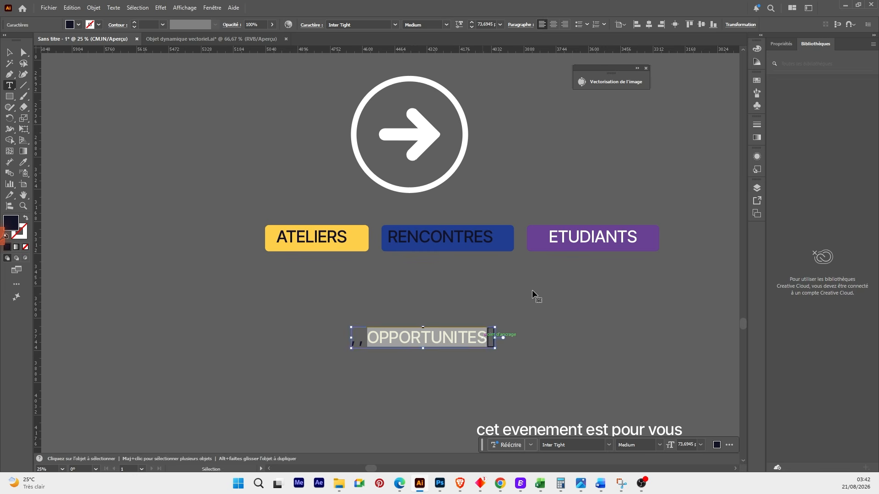
{"action": "key", "text": "ctrl+x"}
{"action": "double_click", "coordinate": [595, 238]}
{"action": "key", "text": "ctrl+v"}
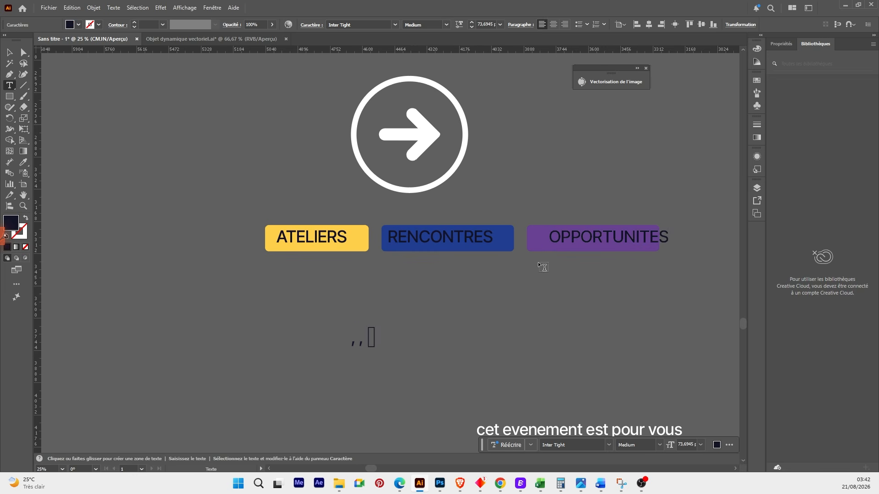
{"action": "key", "text": "Escape"}
- Center the OPPORTUNITES label and its purple rectangle on each other
{"action": "scroll", "coordinate": [559, 255], "scroll_direction": "up", "scroll_amount": 3}
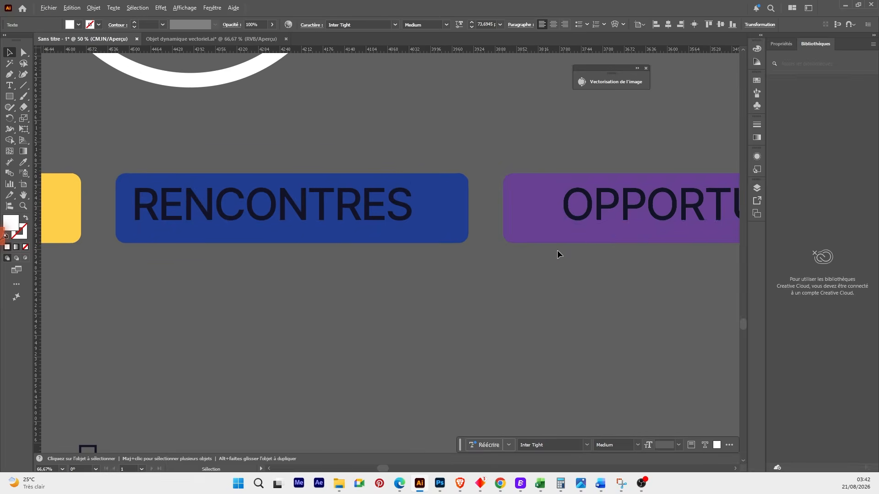
{"action": "scroll", "coordinate": [559, 254], "scroll_direction": "down", "scroll_amount": 2}
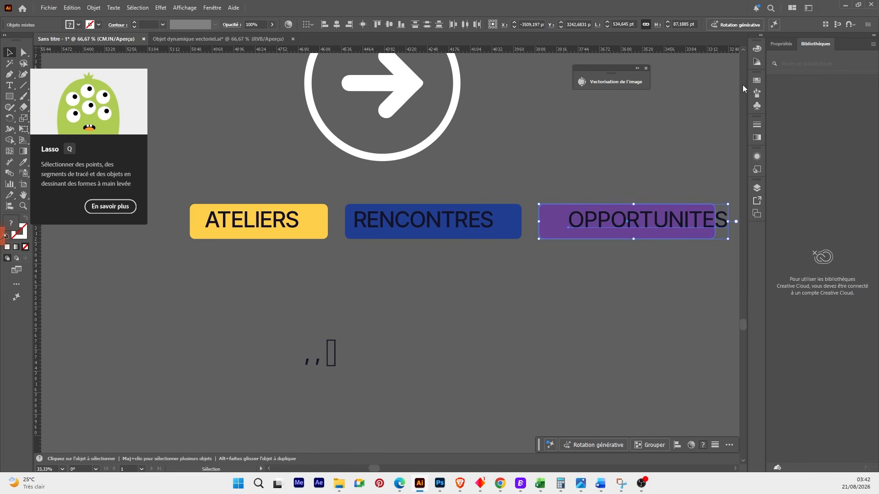
{"action": "left_click", "coordinate": [781, 43]}
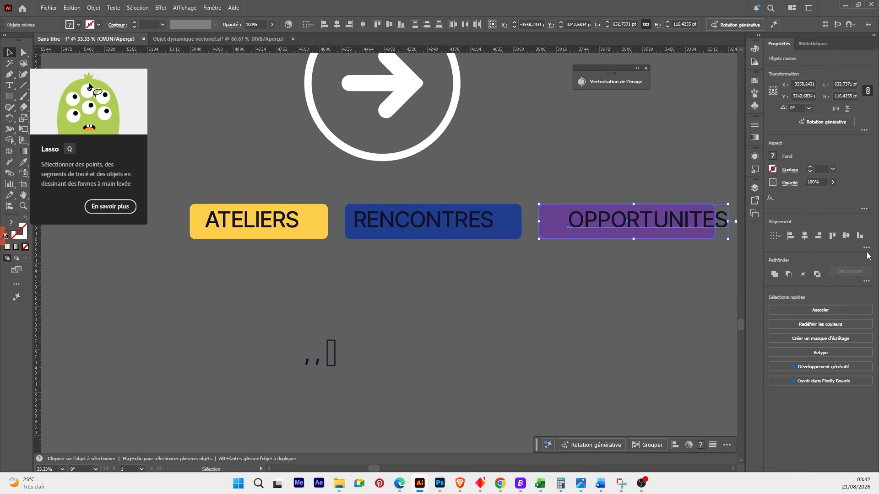
{"action": "left_click", "coordinate": [866, 248]}
{"action": "left_click", "coordinate": [813, 273]}
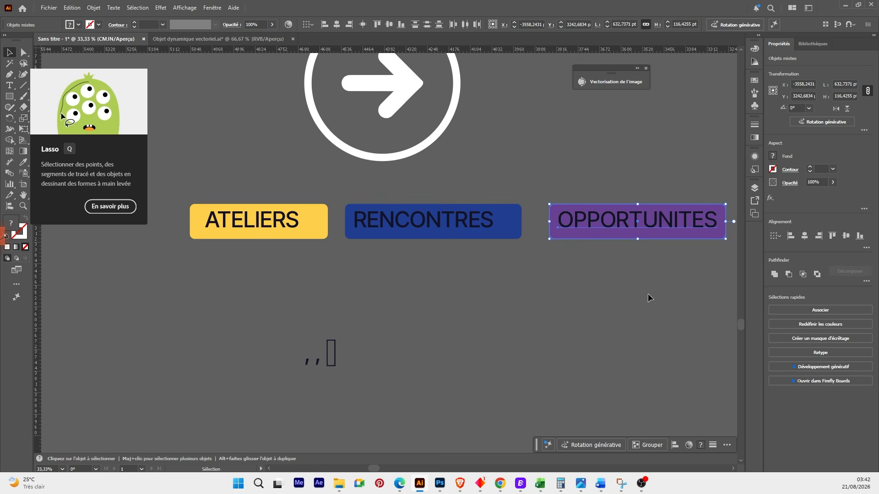
- Center the RENCONTRES label with its blue rectangle, and the ATELIERS label with its yellow rectangle
{"action": "left_click", "coordinate": [489, 234]}
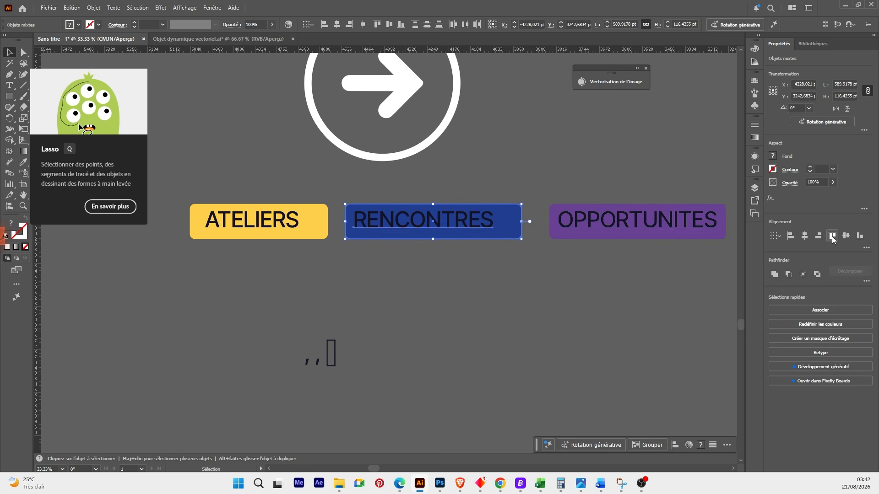
{"action": "left_click", "coordinate": [867, 248]}
{"action": "left_click", "coordinate": [814, 274]}
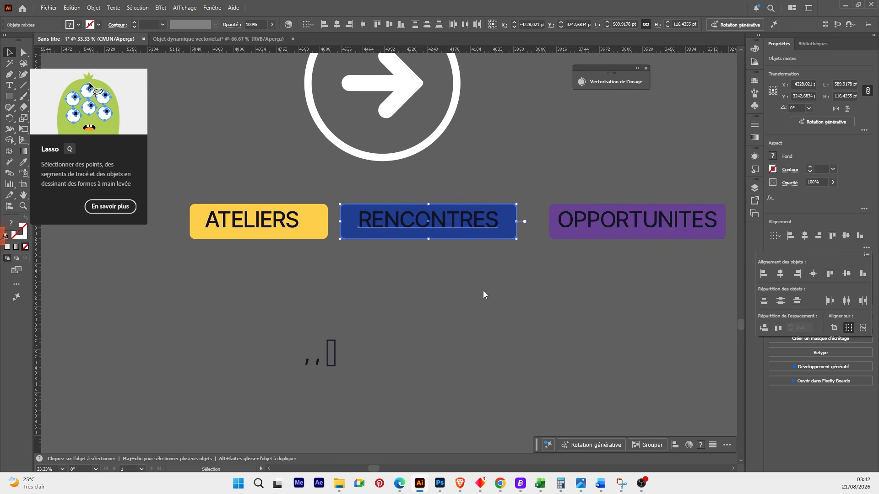
{"action": "left_click", "coordinate": [316, 234]}
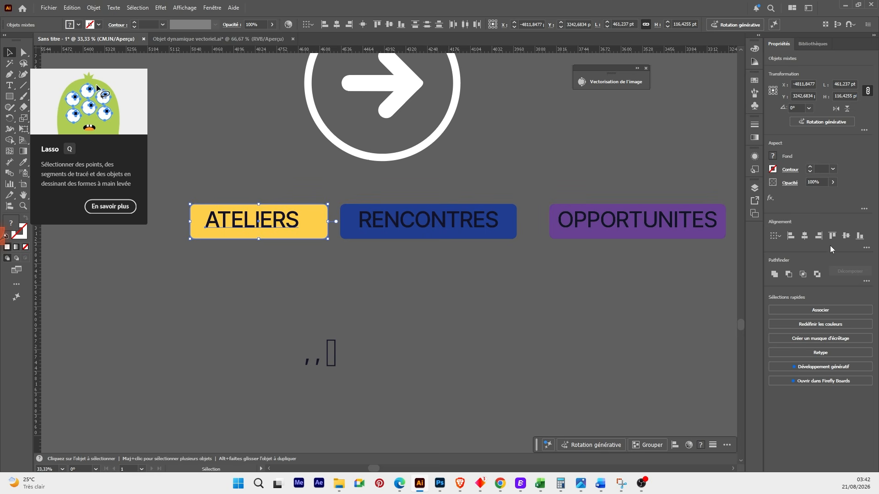
{"action": "left_click", "coordinate": [867, 248]}
{"action": "left_click", "coordinate": [814, 274]}
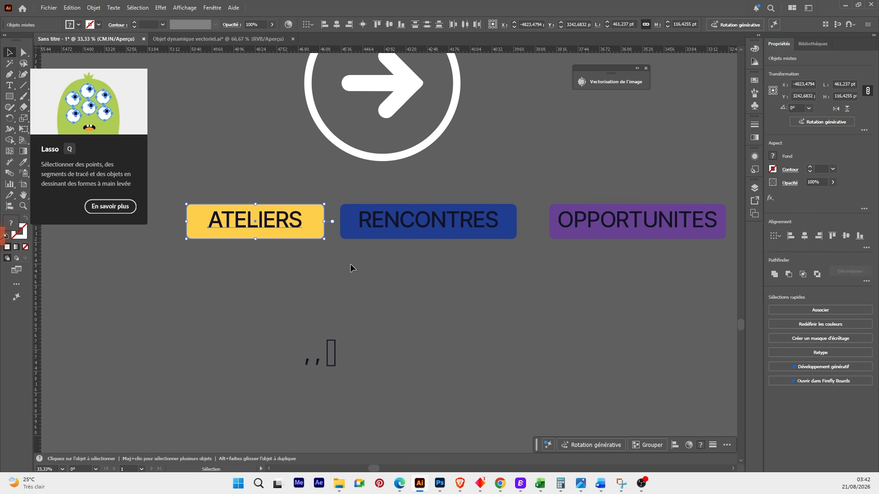
- Set the RENCONTRES, OPPORTUNITES and ATELIERS labels to the Bold style of Inter Tight
{"action": "scroll", "coordinate": [352, 266], "scroll_direction": "down", "scroll_amount": 3}
{"action": "scroll", "coordinate": [386, 249], "scroll_direction": "up", "scroll_amount": 3}
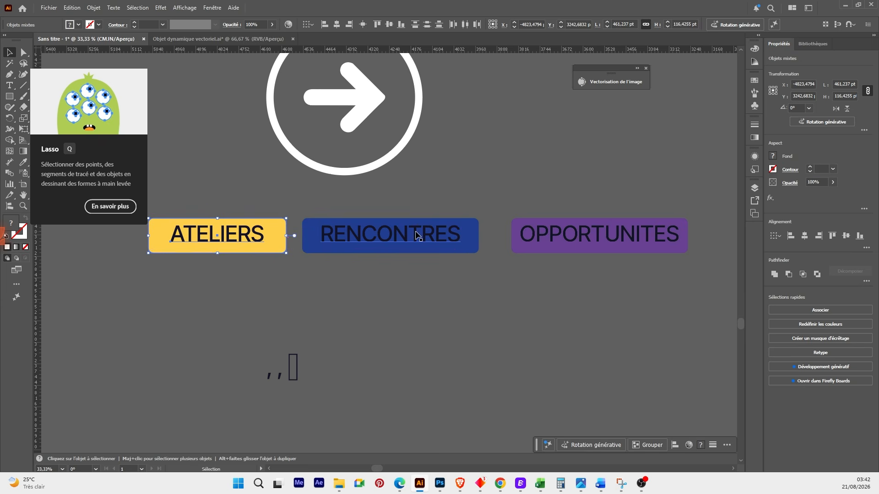
{"action": "left_click", "coordinate": [417, 236]}
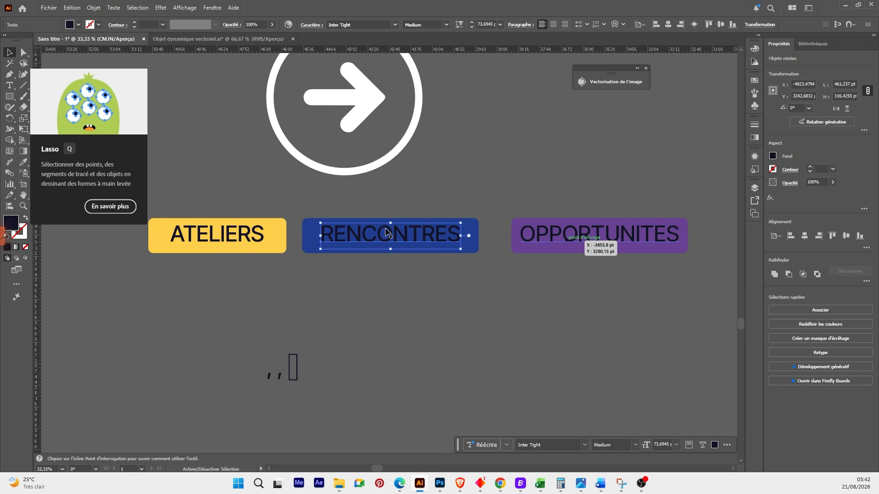
{"action": "left_click", "coordinate": [595, 234], "text": "shift"}
{"action": "left_click", "coordinate": [265, 236], "text": "shift"}
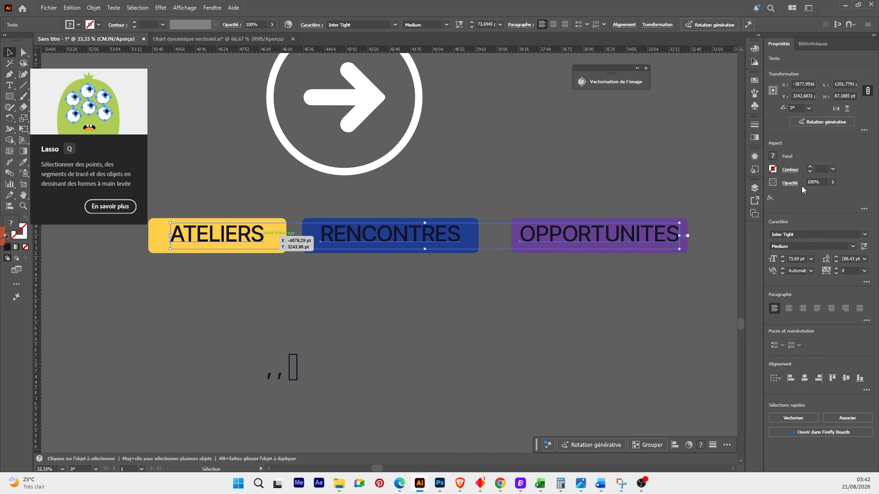
{"action": "left_click", "coordinate": [853, 246]}
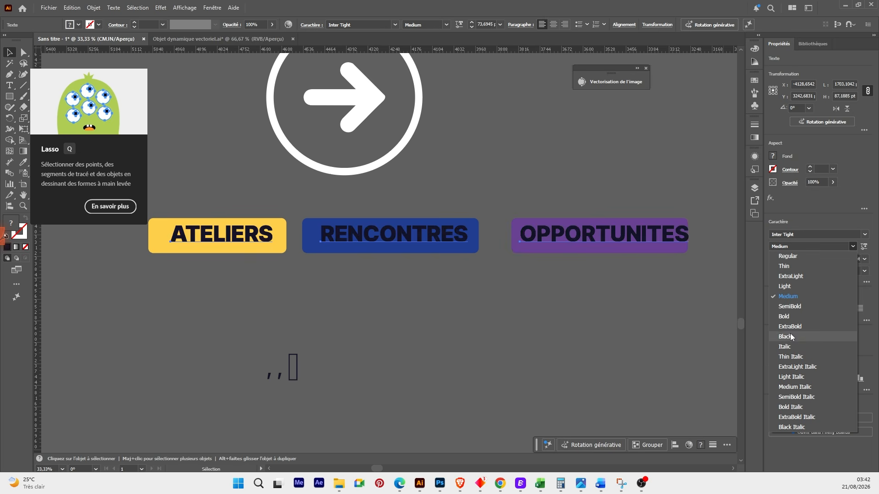
{"action": "left_click", "coordinate": [784, 317]}
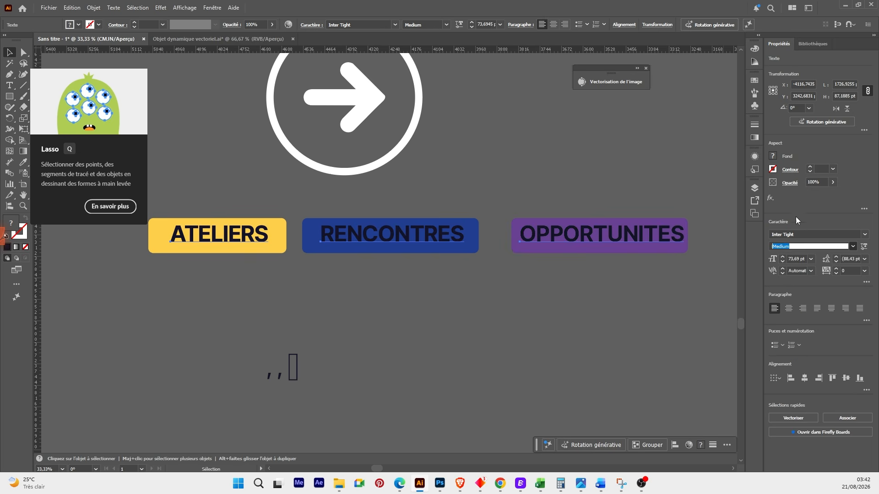
- Fill the selected ATELIERS, RENCONTRES and OPPORTUNITES labels with white
{"action": "left_click", "coordinate": [773, 156]}
{"action": "left_click", "coordinate": [693, 222]}
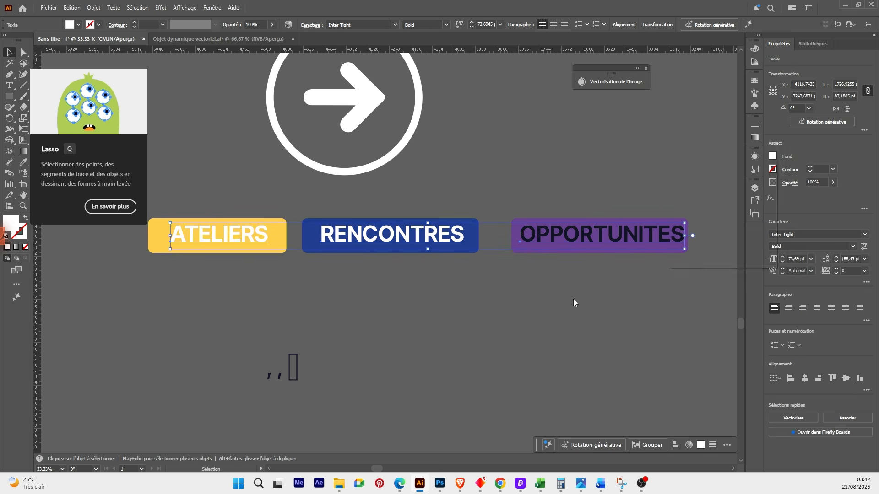
{"action": "left_click", "coordinate": [586, 235]}
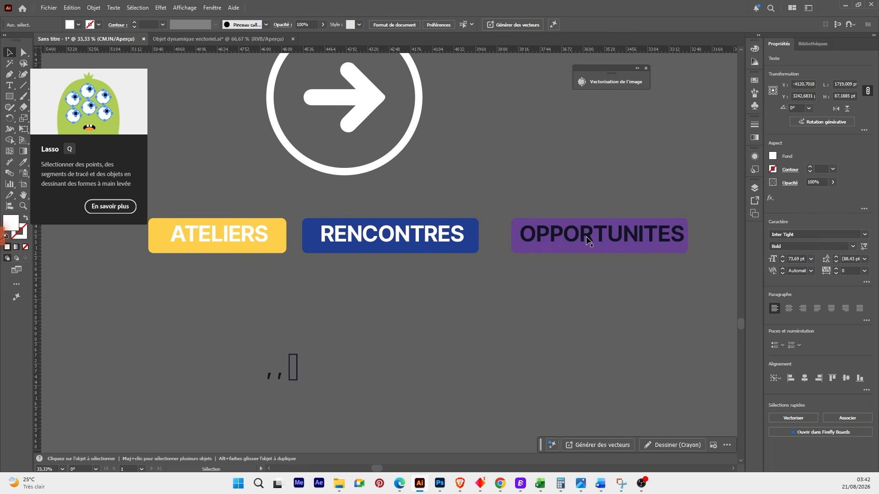
{"action": "left_click", "coordinate": [596, 234]}
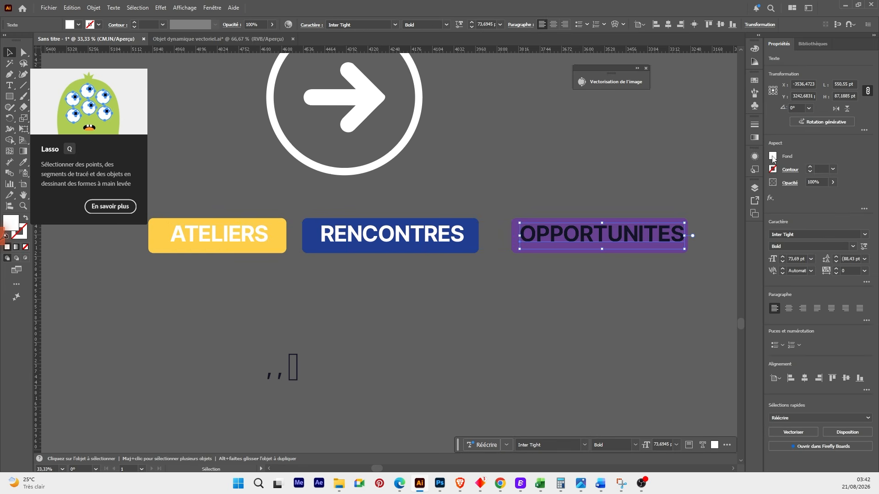
{"action": "left_click", "coordinate": [773, 157]}
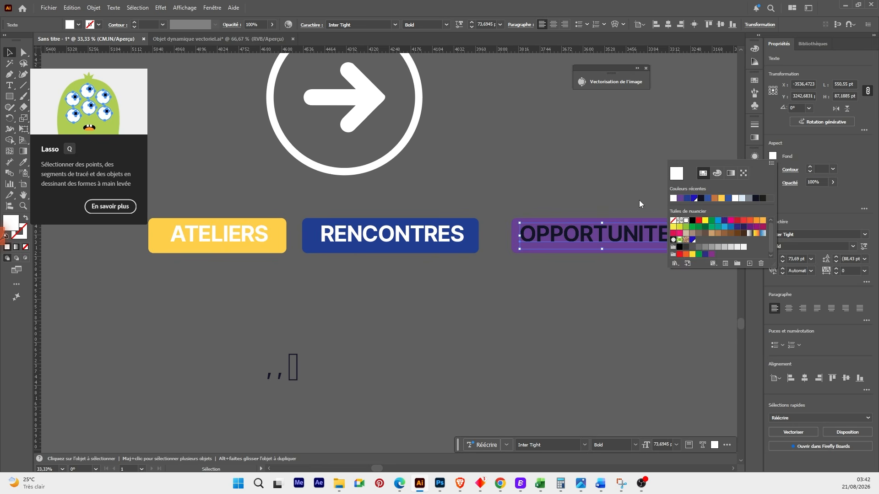
{"action": "right_click", "coordinate": [589, 240]}
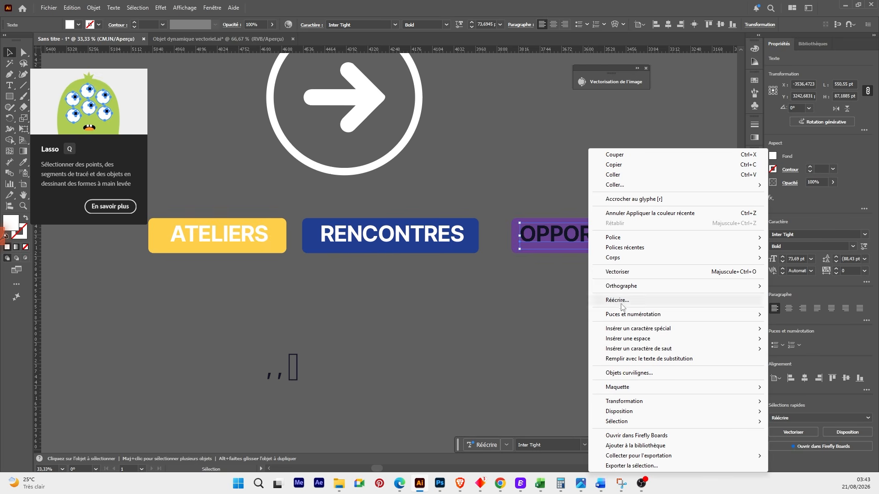
{"action": "left_click", "coordinate": [572, 355]}
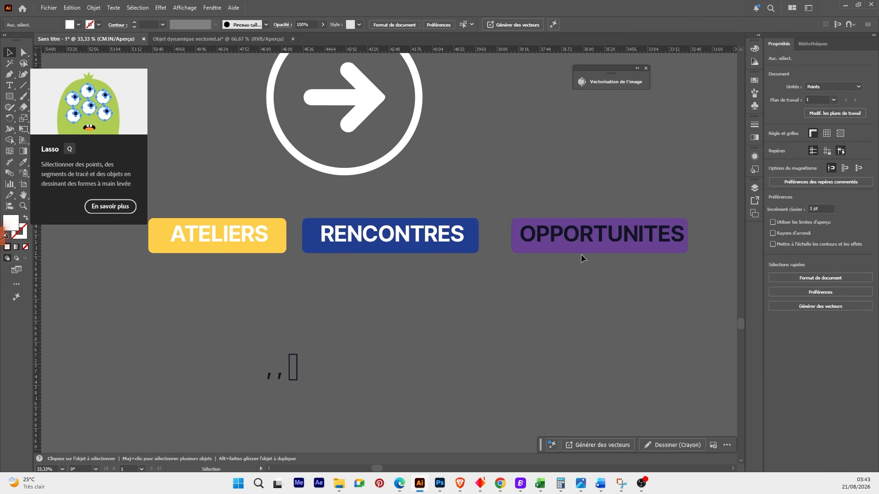
- Convert the OPPORTUNITES label to outlines and fill the resulting letters with white
{"action": "left_click", "coordinate": [578, 237]}
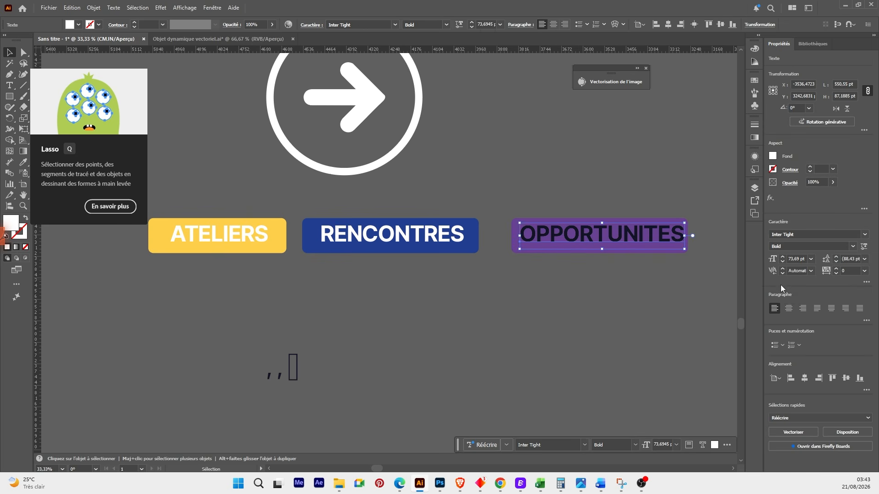
{"action": "left_click", "coordinate": [793, 432]}
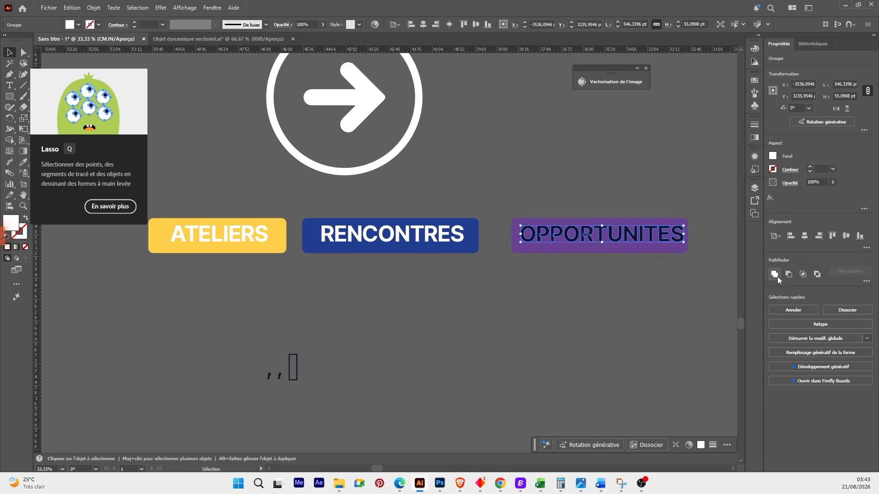
{"action": "left_click", "coordinate": [773, 156]}
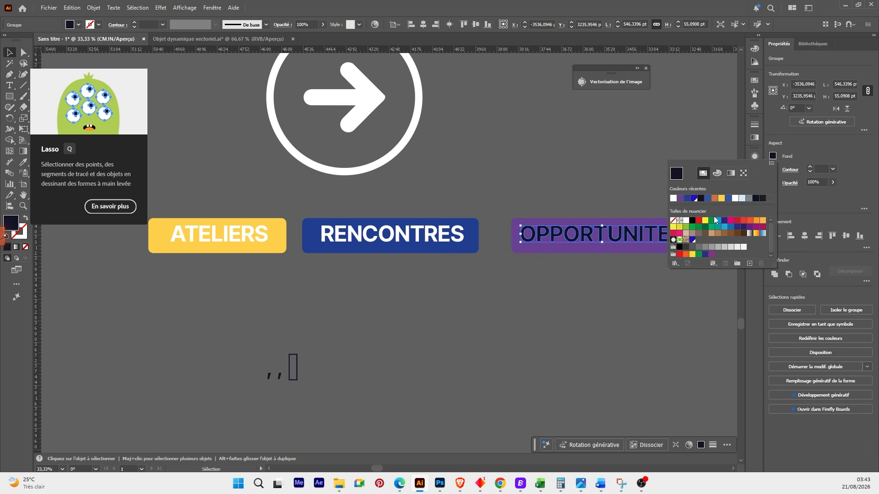
{"action": "left_click", "coordinate": [687, 263]}
{"action": "left_click", "coordinate": [631, 299]}
- Shift the RENCONTRES label and its blue rectangle so the gaps to the yellow and purple badges are equal
{"action": "scroll", "coordinate": [490, 265], "scroll_direction": "down", "scroll_amount": 3}
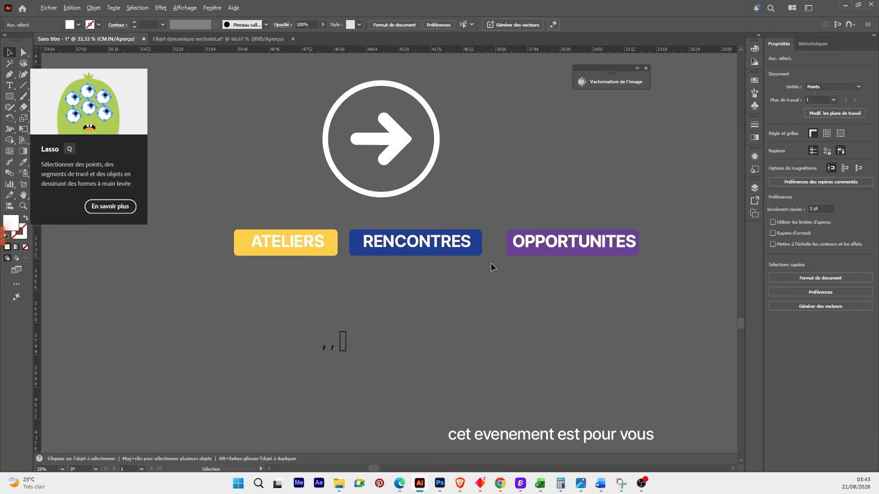
{"action": "scroll", "coordinate": [514, 271], "scroll_direction": "up", "scroll_amount": 3}
{"action": "left_click_drag", "start_coordinate": [428, 246], "coordinate": [436, 247]}
{"action": "left_click_drag", "start_coordinate": [339, 94], "coordinate": [406, 214]}
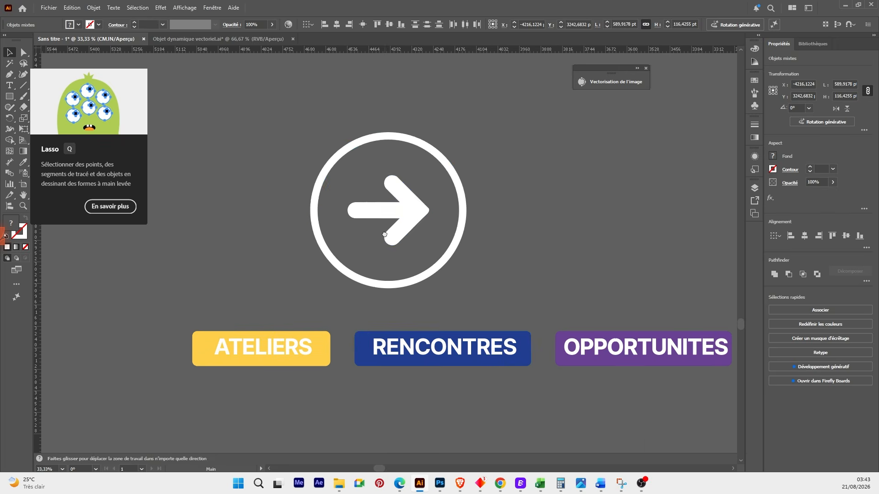
- Shrink the circled arrow icon, move it between the ATELIERS and RENCONTRES badges and bring it to the front
{"action": "left_click", "coordinate": [405, 214]}
{"action": "left_click_drag", "start_coordinate": [466, 210], "coordinate": [342, 349]}
{"action": "right_click", "coordinate": [342, 349]}
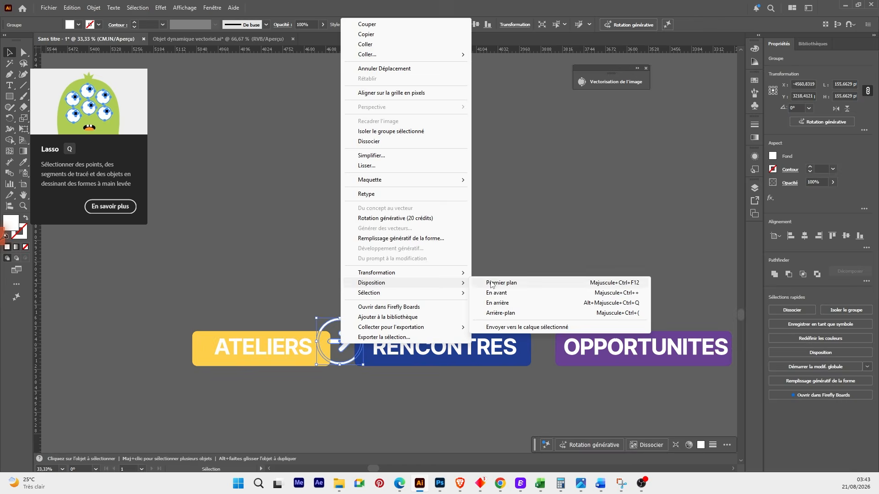
{"action": "left_click", "coordinate": [493, 283]}
- Reduce the arrow icon to about 50 pt wide and place a copy in the gap between RENCONTRES and OPPORTUNITES
{"action": "scroll", "coordinate": [356, 356], "scroll_direction": "up", "scroll_amount": 2}
{"action": "left_click_drag", "start_coordinate": [370, 334], "coordinate": [488, 349]}
{"action": "scroll", "coordinate": [337, 350], "scroll_direction": "down", "scroll_amount": 3}
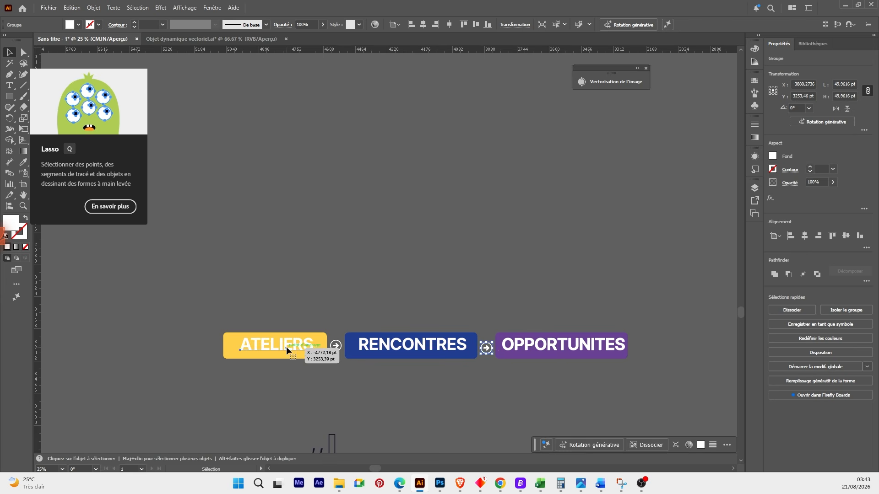
- Recolour the ATELIERS label with a near-black recent colour
{"action": "left_click", "coordinate": [774, 158]}
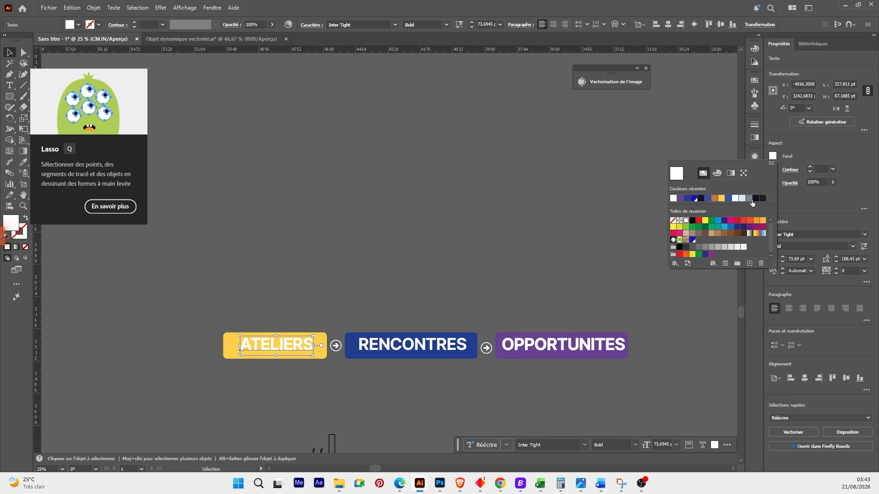
{"action": "left_click", "coordinate": [756, 202]}
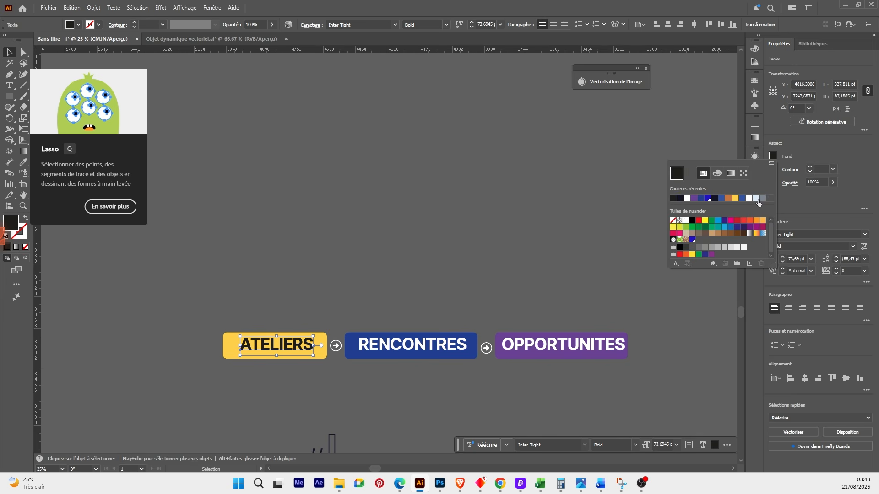
{"action": "left_click", "coordinate": [432, 256]}
- Transfer the whole badge row with its arrows to Teaser.psd in Photoshop, onto the "ce qui vous" artboard
{"action": "scroll", "coordinate": [429, 253], "scroll_direction": "down", "scroll_amount": 3, "text": "alt"}
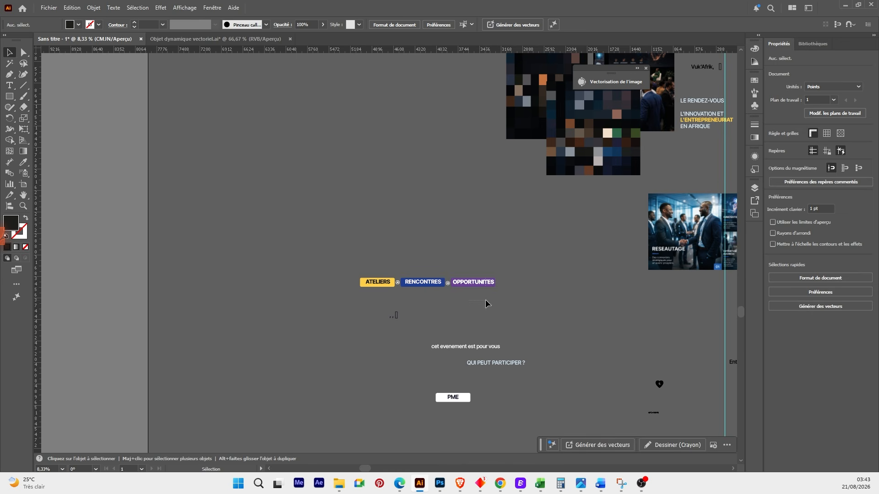
{"action": "left_click_drag", "start_coordinate": [471, 283], "coordinate": [441, 458]}
{"action": "mouse_move", "coordinate": [492, 198]}
{"action": "left_mouse_down"}
{"action": "mouse_move", "coordinate": [505, 205]}
{"action": "mouse_move", "coordinate": [492, 196]}
{"action": "left_mouse_up"}
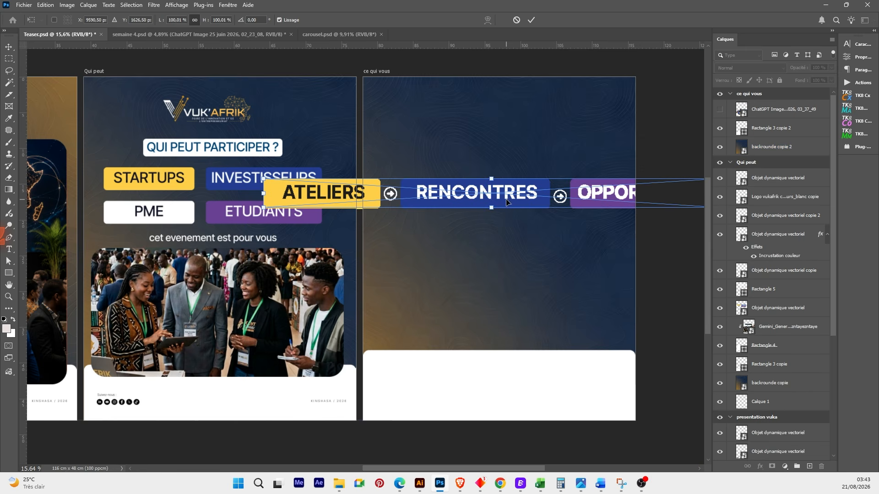
- Scale the badge row to 51.62 % and position it across the upper part of the "ce qui vous" artboard
{"action": "left_click_drag", "start_coordinate": [263, 194], "coordinate": [382, 193]}
{"action": "left_click_drag", "start_coordinate": [456, 196], "coordinate": [464, 193]}
{"action": "left_click_drag", "start_coordinate": [607, 189], "coordinate": [574, 183]}
{"action": "left_click", "coordinate": [531, 20]}
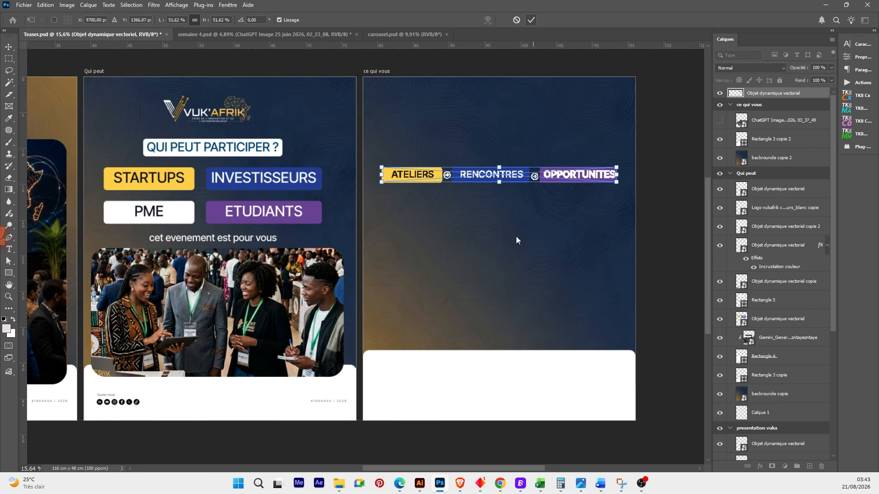
{"action": "mouse_move", "coordinate": [460, 486]}
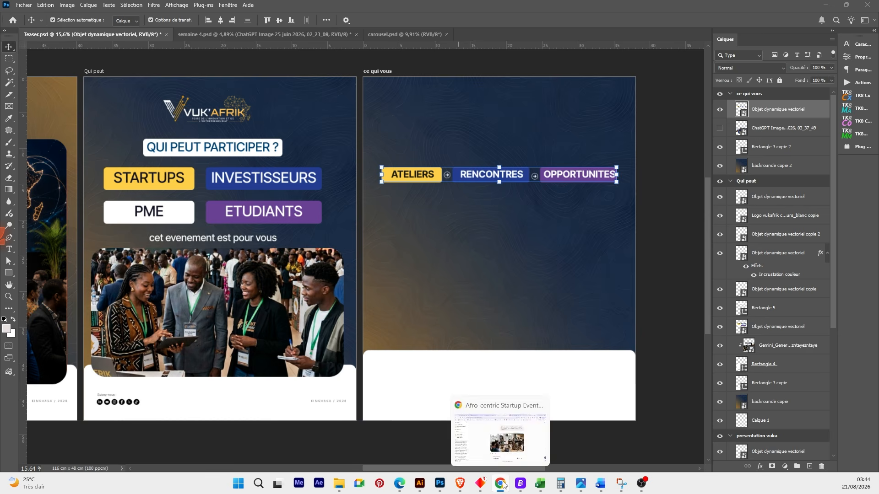
{"action": "key", "text": "alt+Tab"}
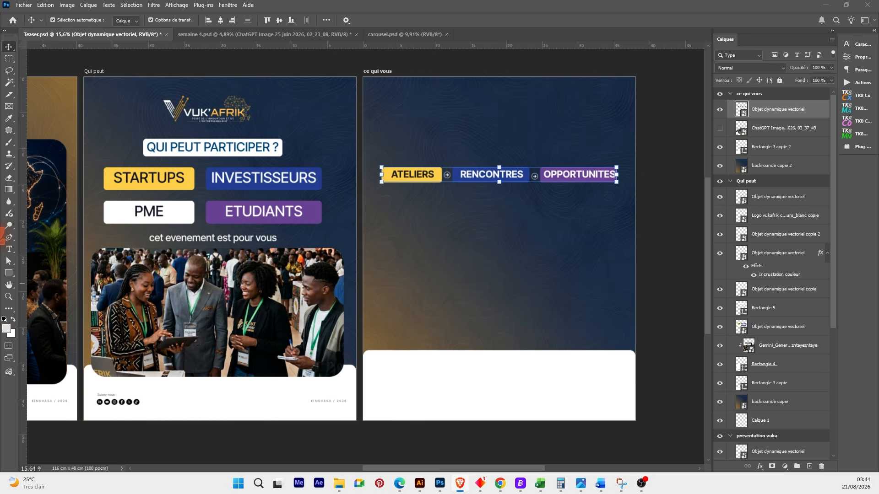
{"action": "key", "text": "alt+Tab"}
- Draw a white rectangle about 32 × 17.7 cm below the badge row and round its corners to about 1.68 cm
{"action": "left_click", "coordinate": [7, 273]}
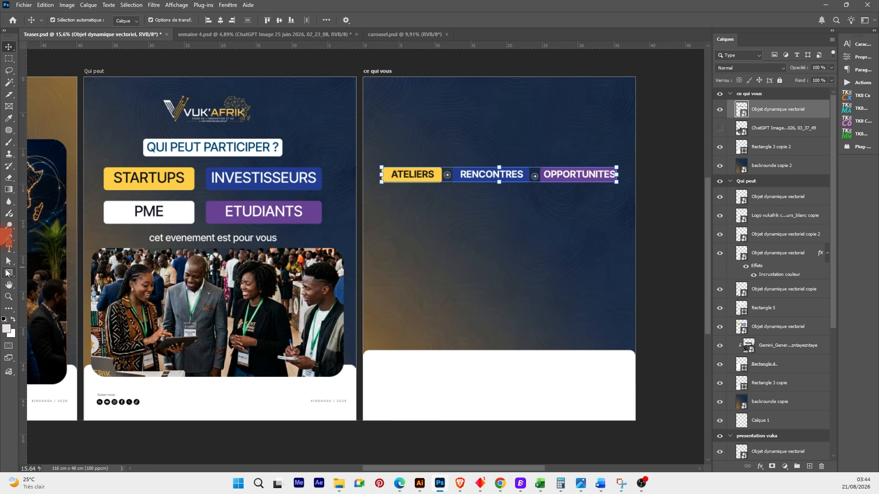
{"action": "left_click", "coordinate": [7, 274]}
{"action": "left_click_drag", "start_coordinate": [379, 226], "coordinate": [608, 352]}
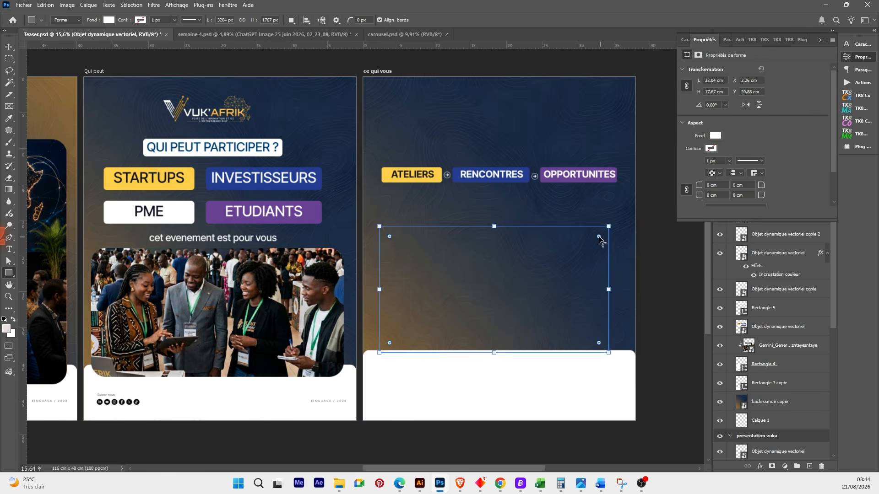
{"action": "left_click_drag", "start_coordinate": [599, 238], "coordinate": [596, 239]}
{"action": "key", "text": "v"}
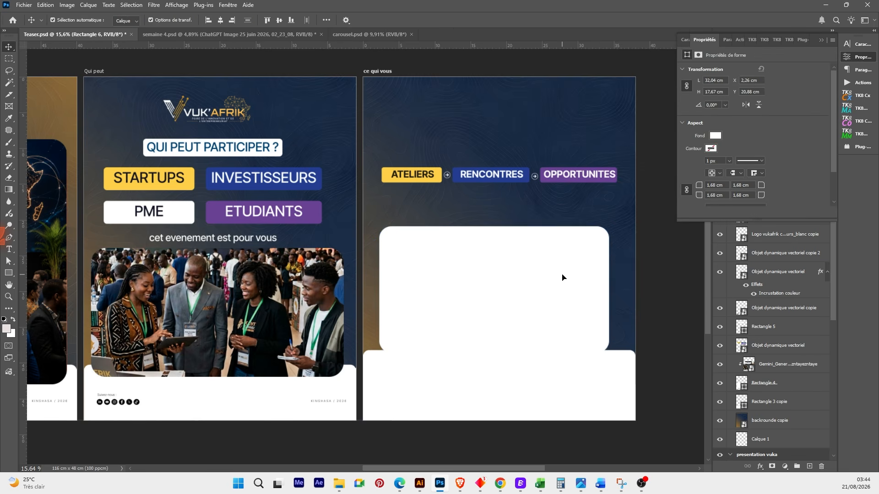
- Embed the handshake picture "ChatGPT Image 21 août 2026, 03_44_08.png" over the new rounded rectangle
{"action": "scroll", "coordinate": [562, 278], "scroll_direction": "down", "scroll_amount": 2}
{"action": "left_click", "coordinate": [24, 5]}
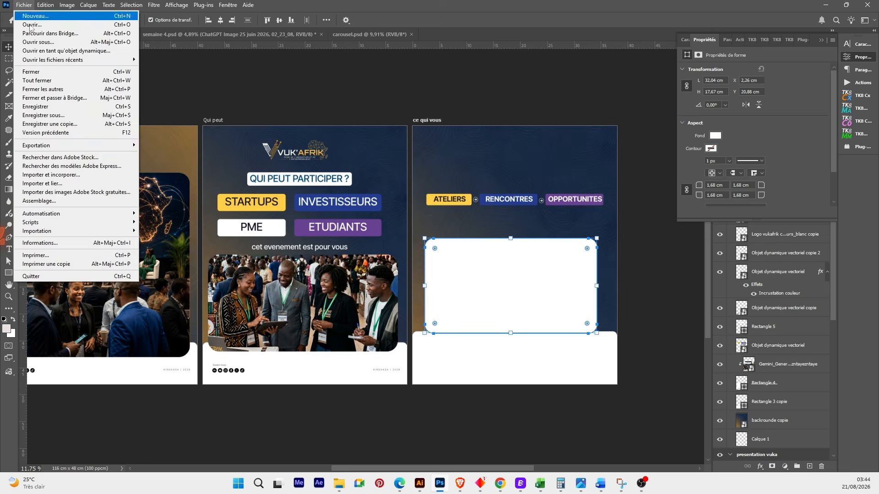
{"action": "left_click", "coordinate": [62, 175]}
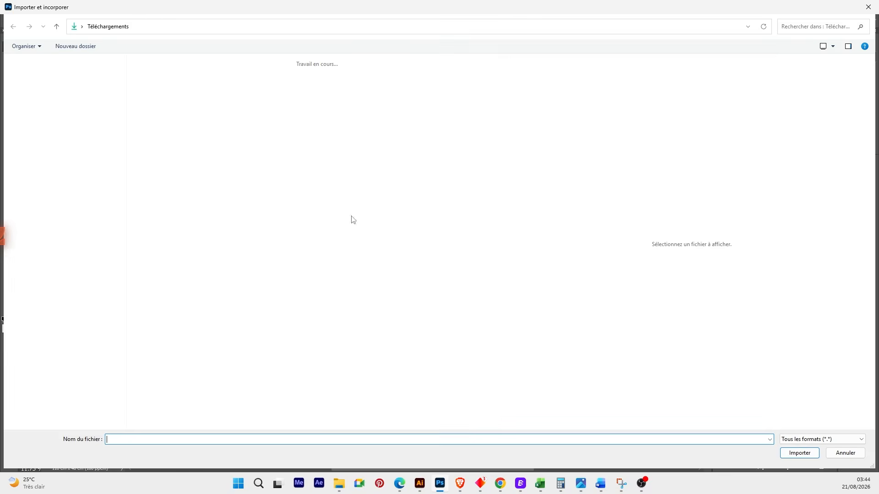
{"action": "double_click", "coordinate": [202, 158]}
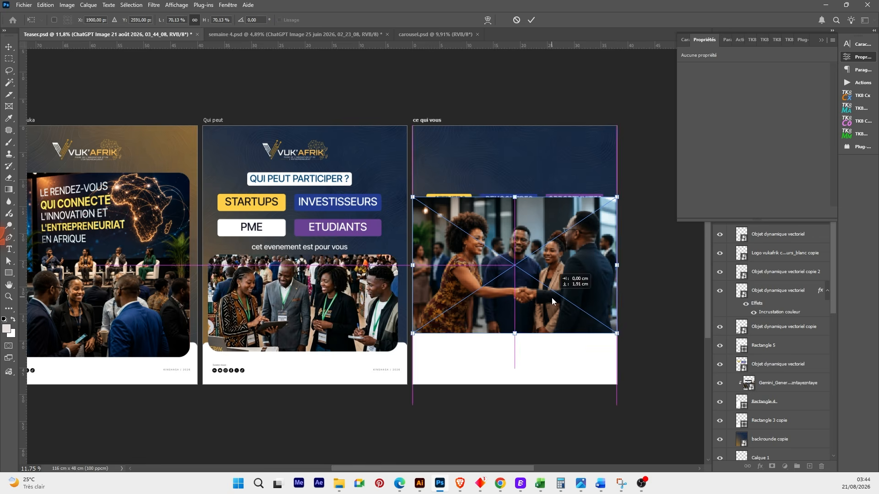
{"action": "left_click", "coordinate": [820, 38]}
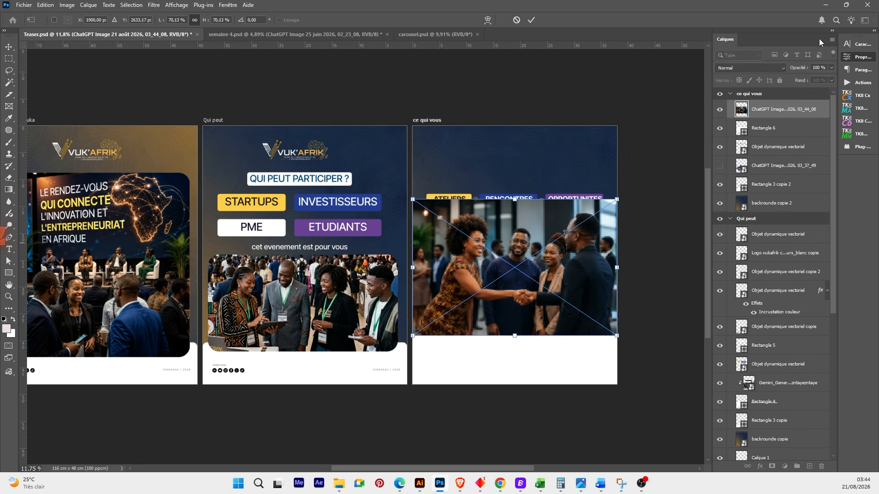
{"action": "key", "text": "Return"}
- Clip the handshake picture to the rounded rectangle, then scale it to 60.68 % and position it within the frame
{"action": "right_click", "coordinate": [782, 110]}
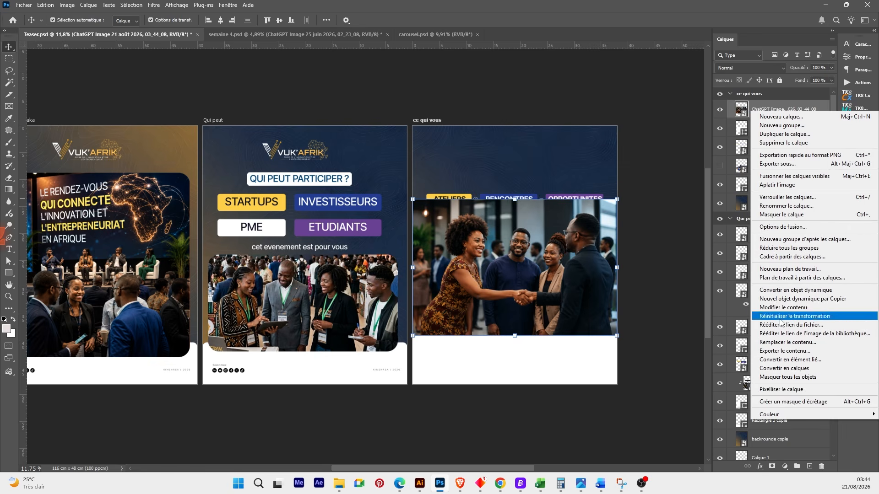
{"action": "left_click", "coordinate": [802, 403]}
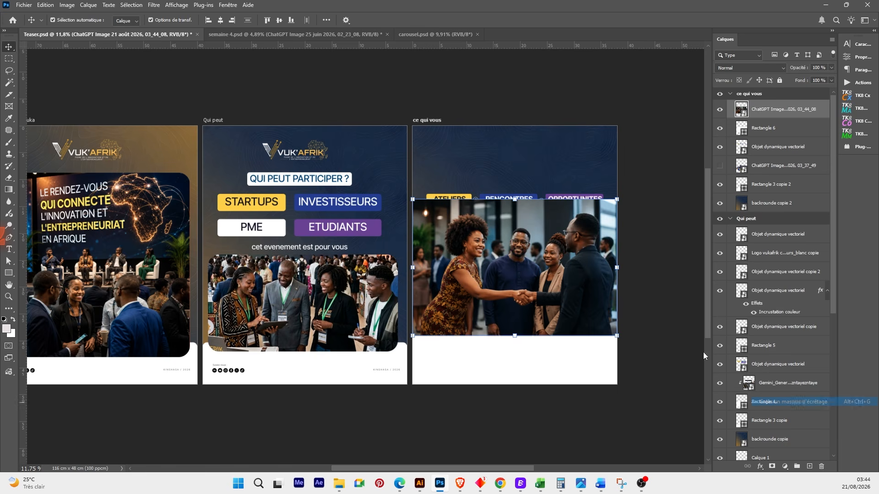
{"action": "left_click_drag", "start_coordinate": [577, 284], "coordinate": [567, 299]}
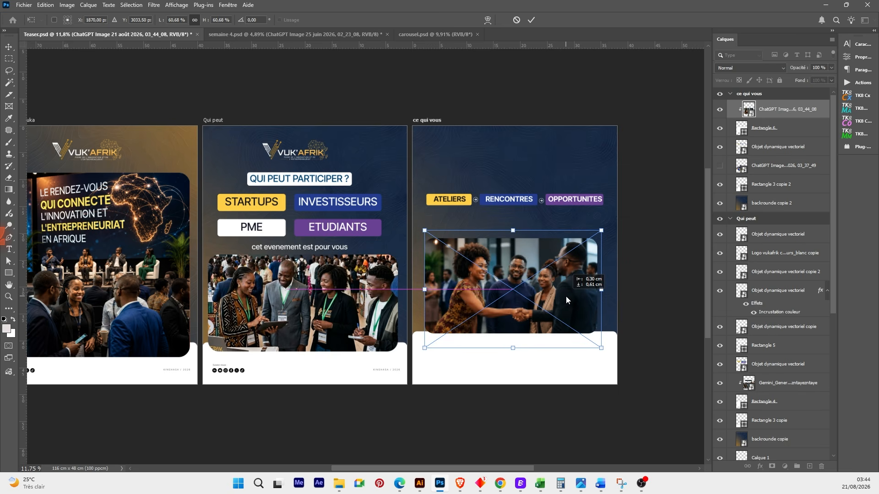
{"action": "left_click", "coordinate": [531, 20]}
{"action": "left_click_drag", "start_coordinate": [510, 297], "coordinate": [510, 297]}
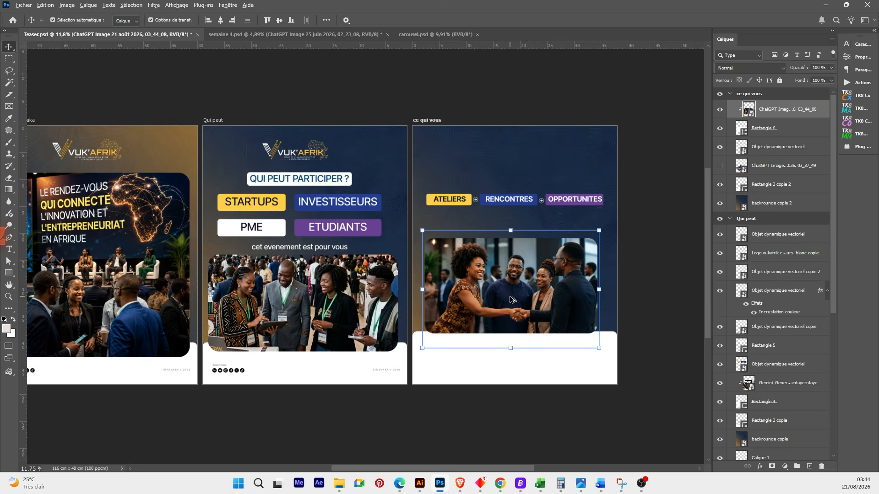
- Embed the workshop picture "Gemini_Generated_Image_4x35xp4x35xp4x35.jpg" over the handshake picture on the "ce qui vous" artboard
{"action": "scroll", "coordinate": [512, 299], "scroll_direction": "up", "scroll_amount": 1}
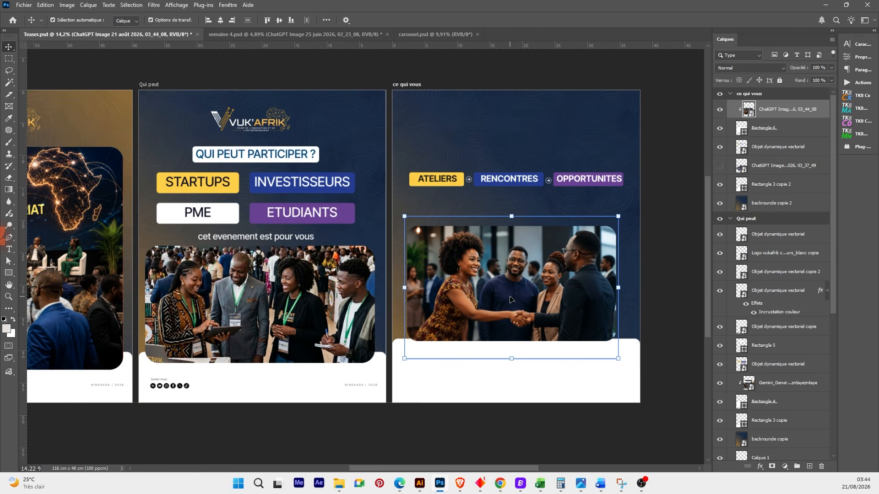
{"action": "left_click", "coordinate": [24, 5]}
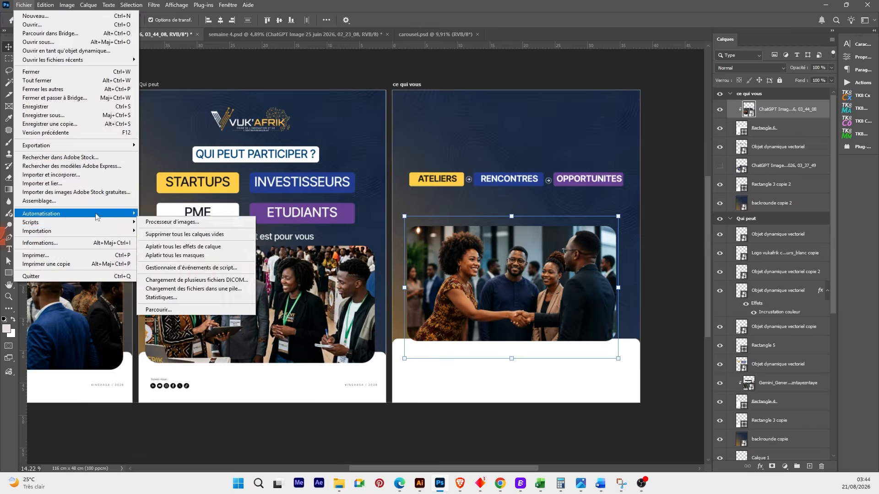
{"action": "left_click", "coordinate": [81, 180]}
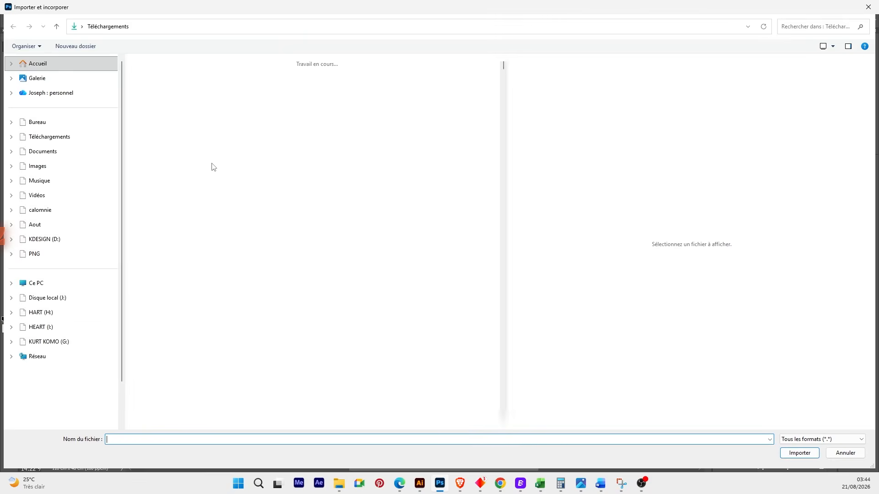
{"action": "left_click", "coordinate": [360, 158]}
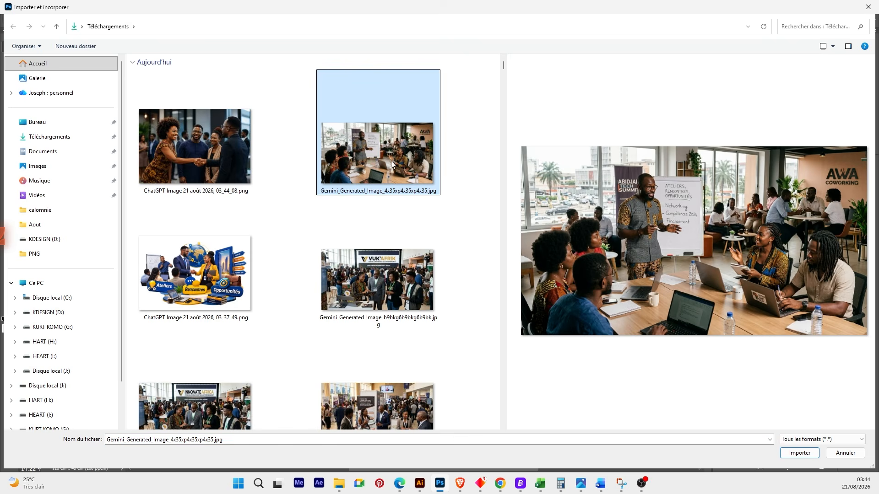
{"action": "double_click", "coordinate": [396, 161]}
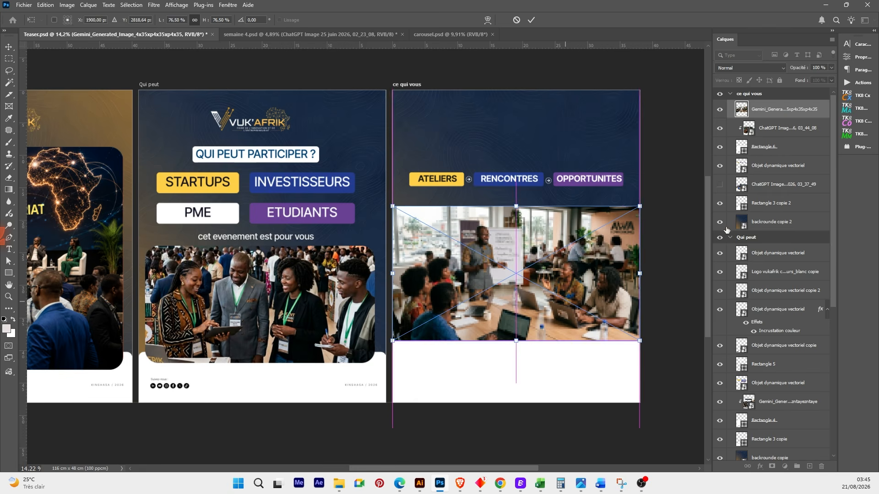
{"action": "key", "text": "Return"}
- Clip the workshop picture to the rounded rectangle and shift it slightly down within the frame
{"action": "right_click", "coordinate": [780, 112]}
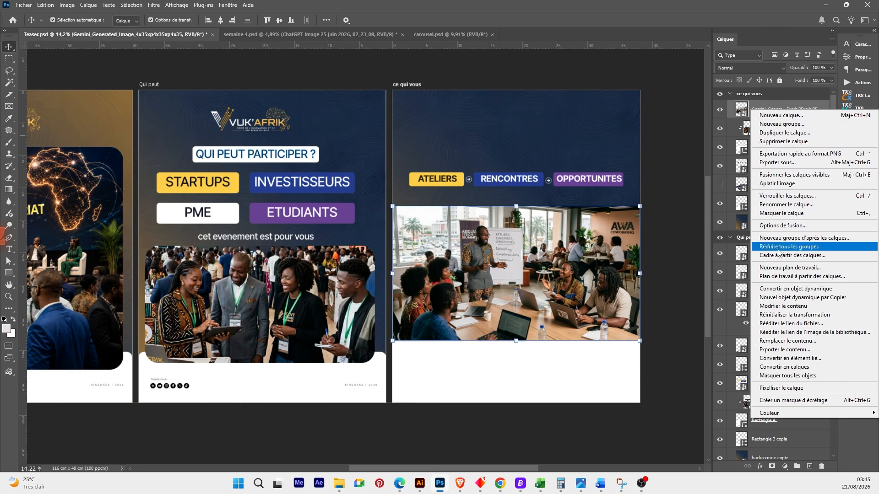
{"action": "left_click", "coordinate": [792, 400]}
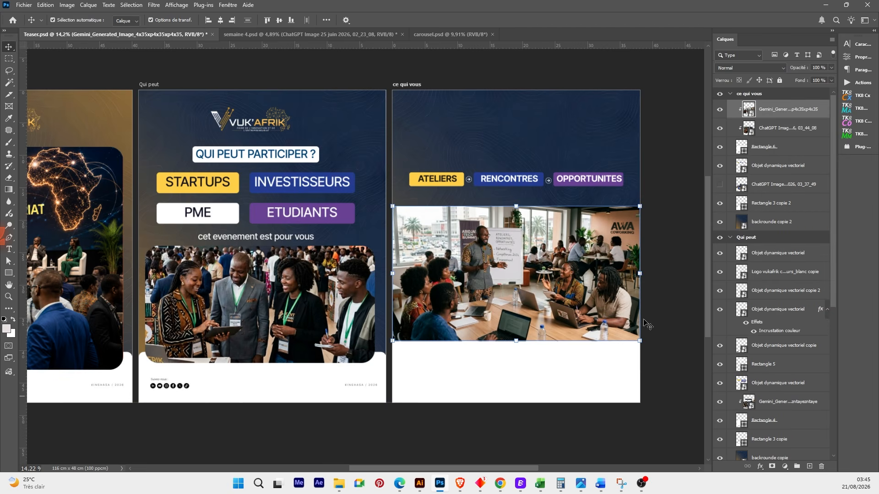
{"action": "left_click_drag", "start_coordinate": [520, 277], "coordinate": [518, 280]}
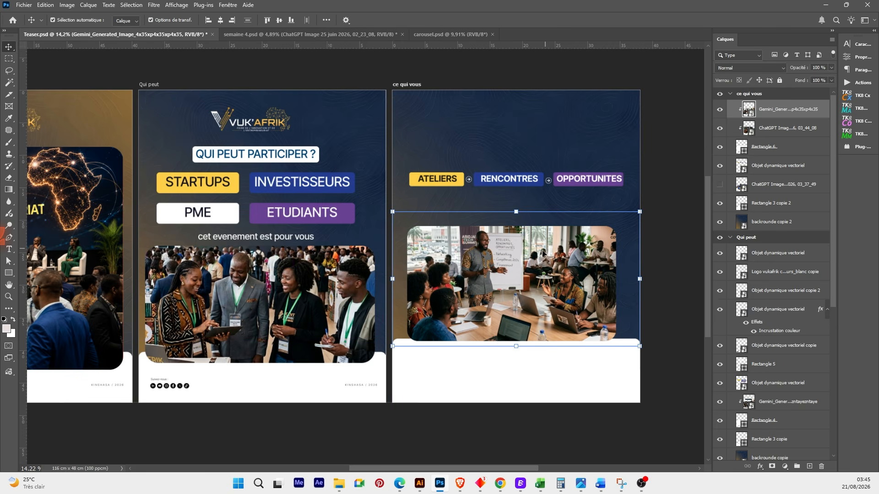
{"action": "scroll", "coordinate": [543, 252], "scroll_direction": "up", "scroll_amount": 3}
{"action": "scroll", "coordinate": [528, 268], "scroll_direction": "up", "scroll_amount": 2}
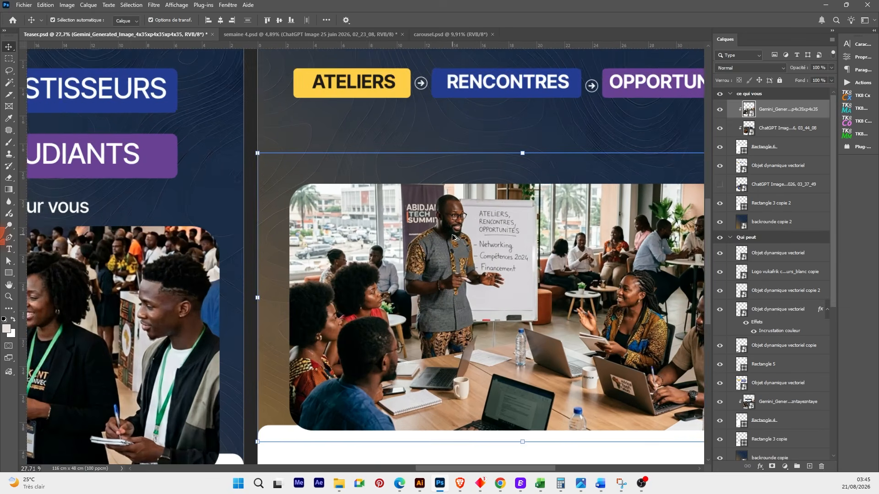
{"action": "scroll", "coordinate": [452, 237], "scroll_direction": "up", "scroll_amount": 1}
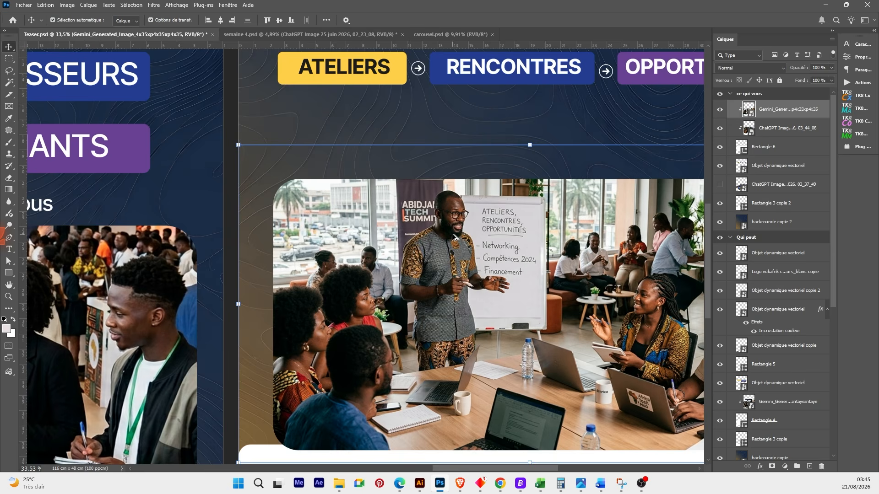
{"action": "scroll", "coordinate": [453, 236], "scroll_direction": "down", "scroll_amount": 1}
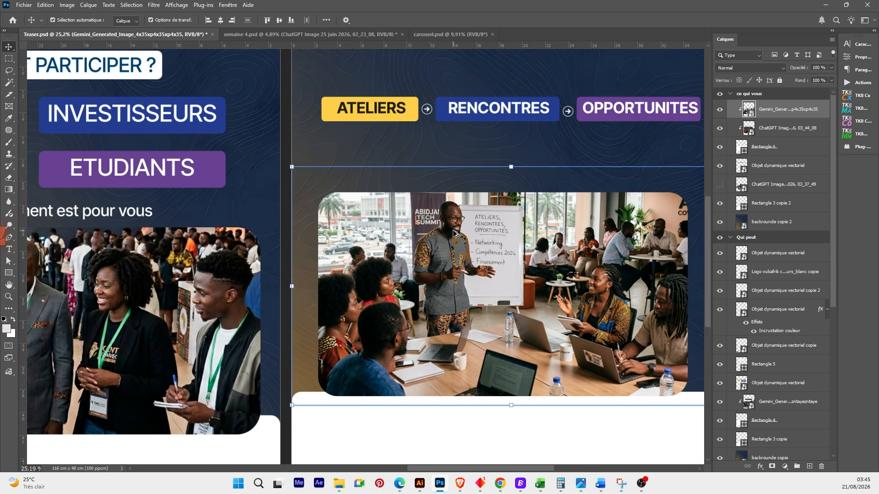
{"action": "scroll", "coordinate": [453, 234], "scroll_direction": "down", "scroll_amount": 2}
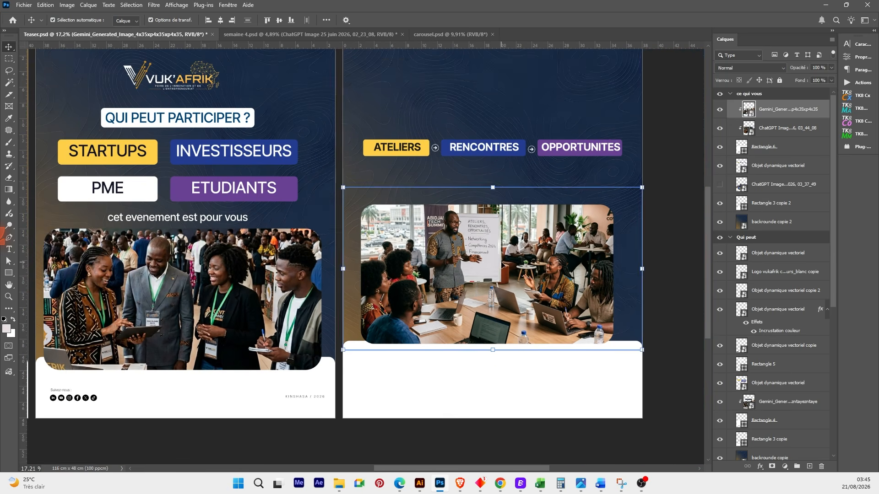
- Move the workshop picture down, scale it to 82.35 % and shift it slightly left within the rounded frame
{"action": "left_click_drag", "start_coordinate": [500, 263], "coordinate": [500, 274]}
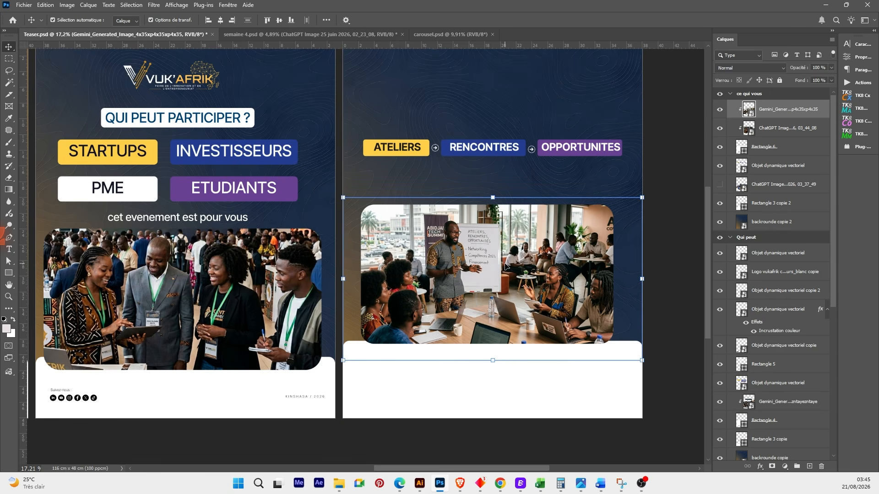
{"action": "left_click_drag", "start_coordinate": [642, 279], "coordinate": [655, 282]}
{"action": "left_click_drag", "start_coordinate": [549, 279], "coordinate": [544, 278]}
{"action": "left_click", "coordinate": [531, 20]}
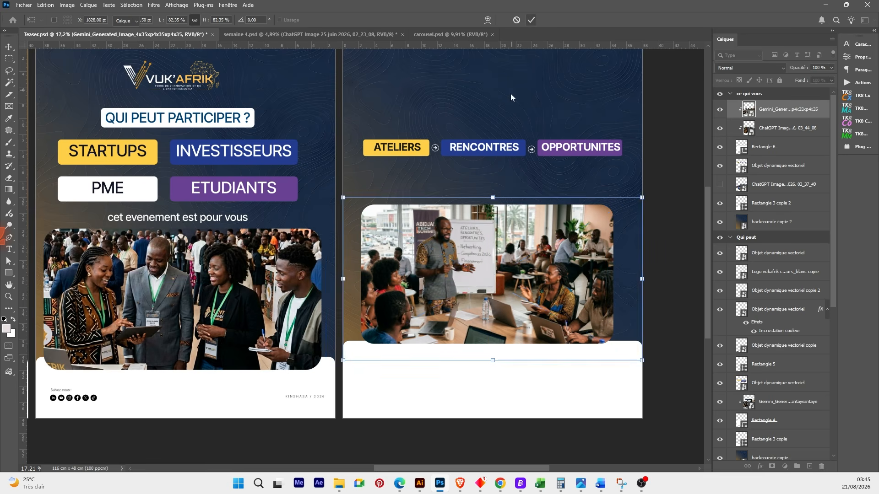
{"action": "left_click", "coordinate": [509, 103]}
{"action": "left_click", "coordinate": [442, 244]}
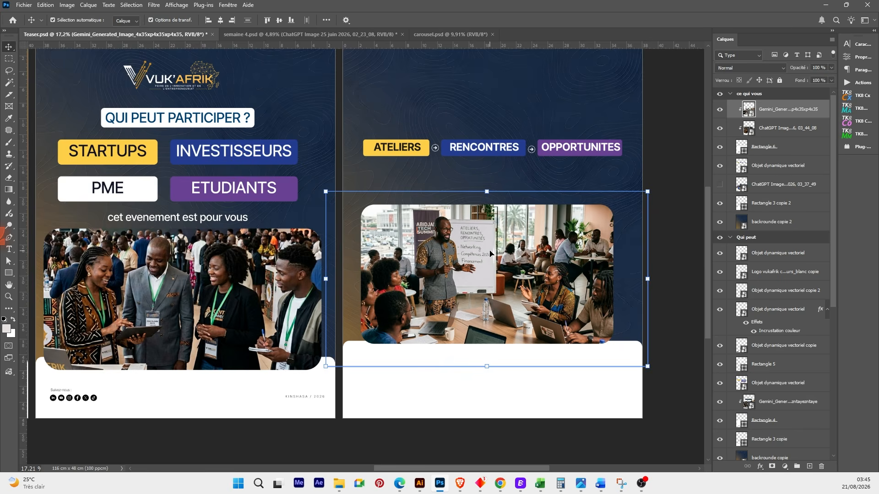
- Scale the rounded frame and both its pictures to 107.78 %, move them down, and lower the badge row to just above them
{"action": "scroll", "coordinate": [490, 254], "scroll_direction": "down", "scroll_amount": 3}
{"action": "left_click_drag", "start_coordinate": [490, 190], "coordinate": [489, 207]}
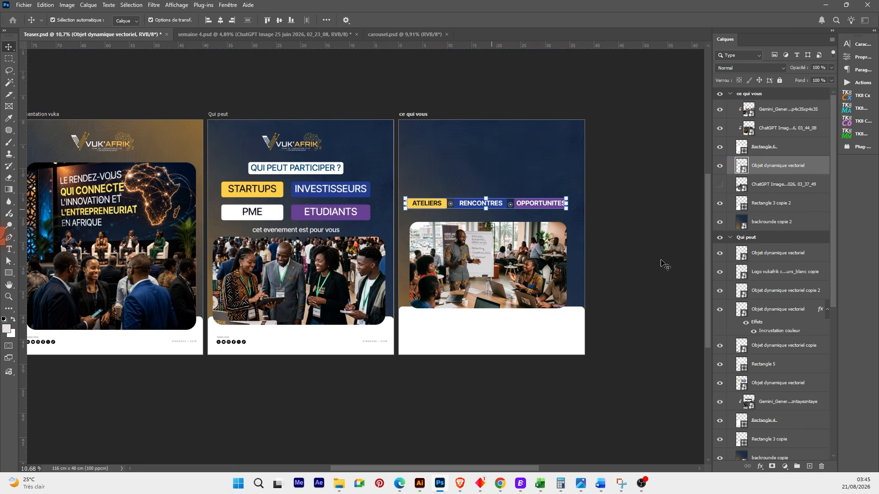
{"action": "left_click_drag", "start_coordinate": [769, 146], "coordinate": [599, 235]}
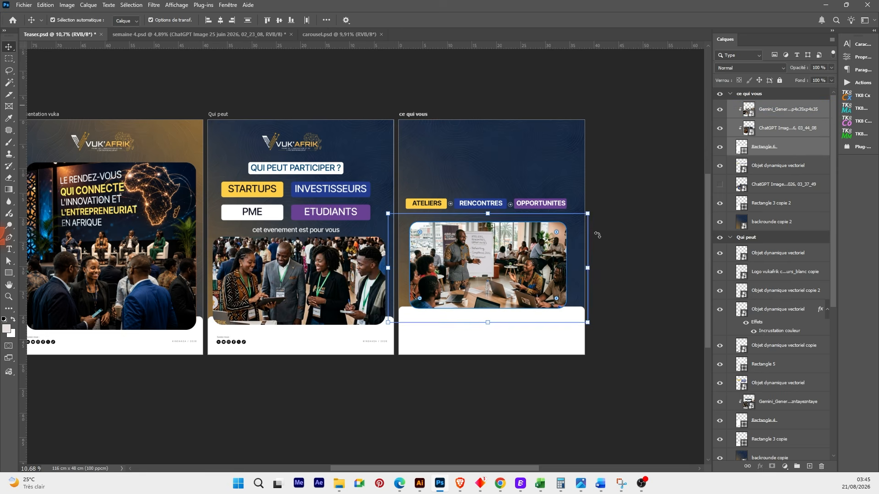
{"action": "left_click", "coordinate": [583, 266]}
{"action": "left_click_drag", "start_coordinate": [589, 269], "coordinate": [596, 269]}
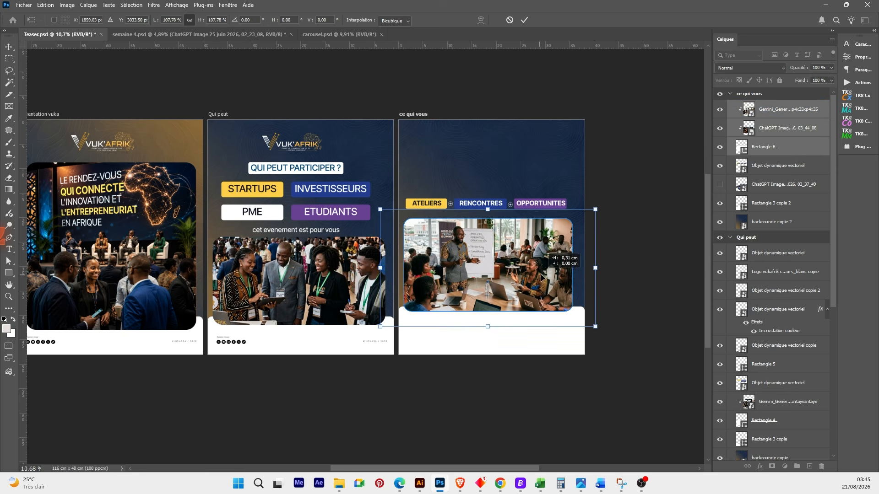
{"action": "left_click_drag", "start_coordinate": [539, 278], "coordinate": [541, 287]}
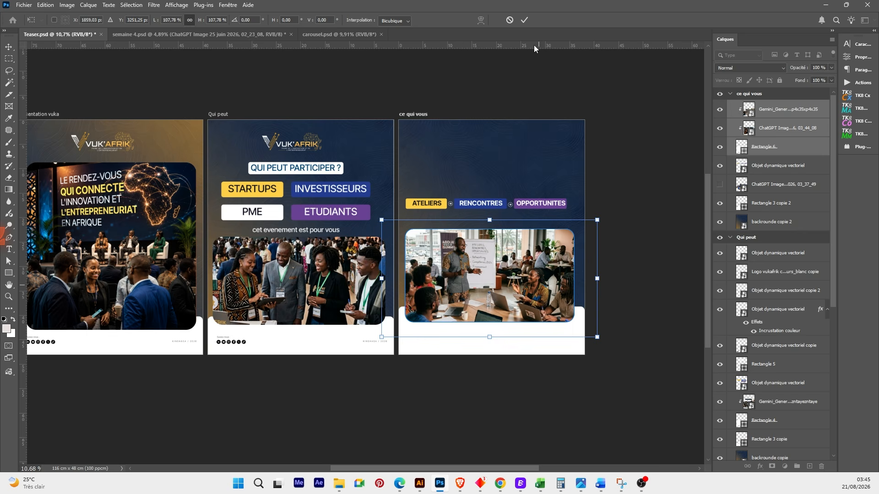
{"action": "left_click", "coordinate": [525, 20]}
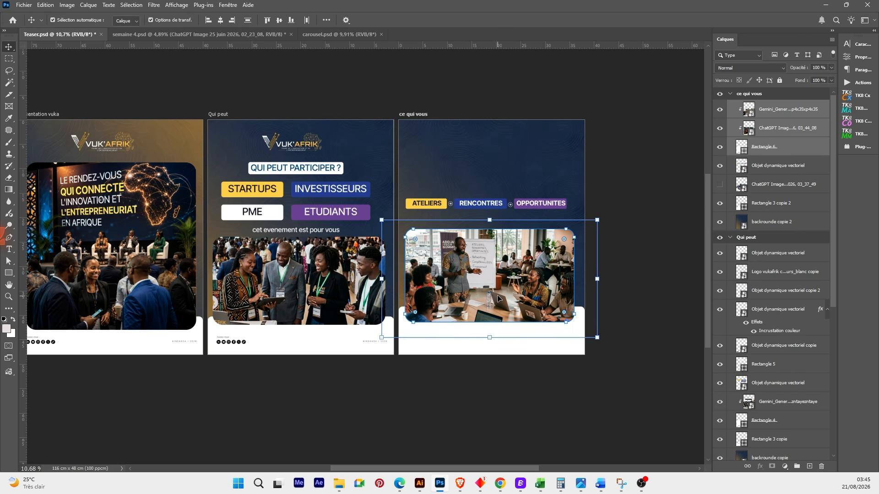
{"action": "left_click_drag", "start_coordinate": [488, 208], "coordinate": [487, 211]}
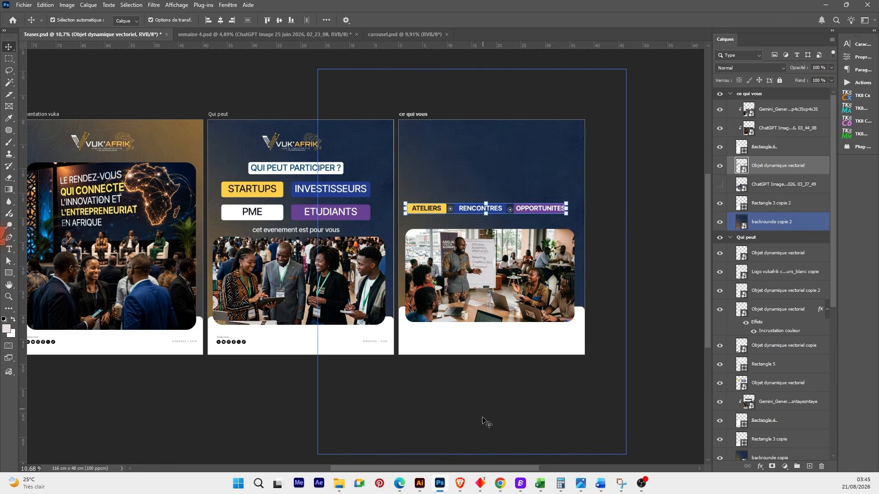
{"action": "mouse_move", "coordinate": [466, 480]}
{"action": "left_click", "coordinate": [417, 466]}
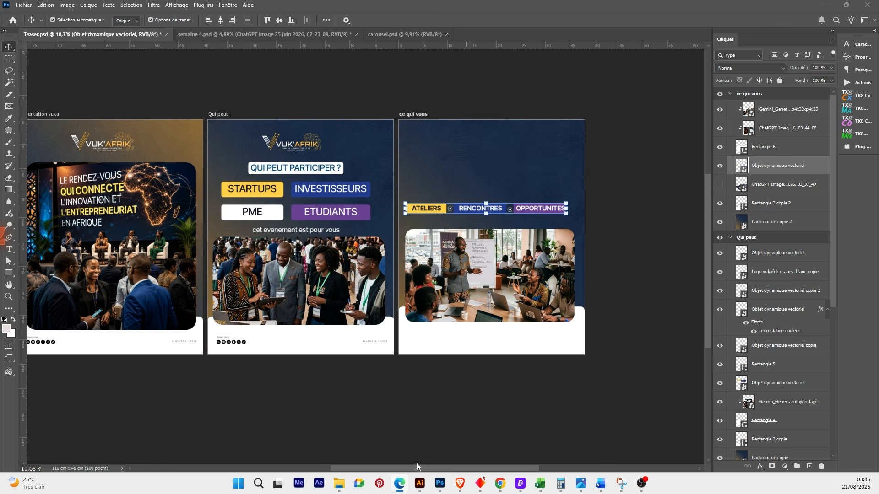
{"action": "left_click", "coordinate": [500, 484]}
- Duplicate the VUK'AFRIK logo from the "Qui peut" artboard and place the copy at the same spot on "ce qui vous"
{"action": "left_click", "coordinate": [303, 147]}
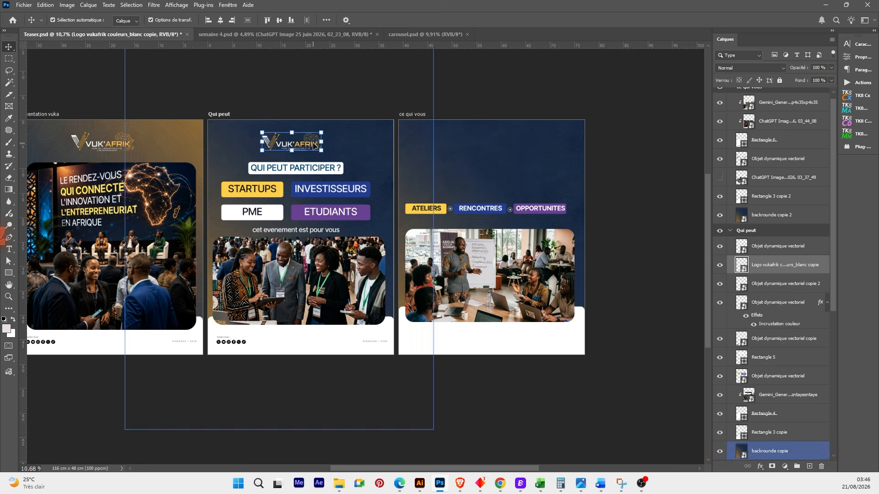
{"action": "key", "text": "ctrl+j"}
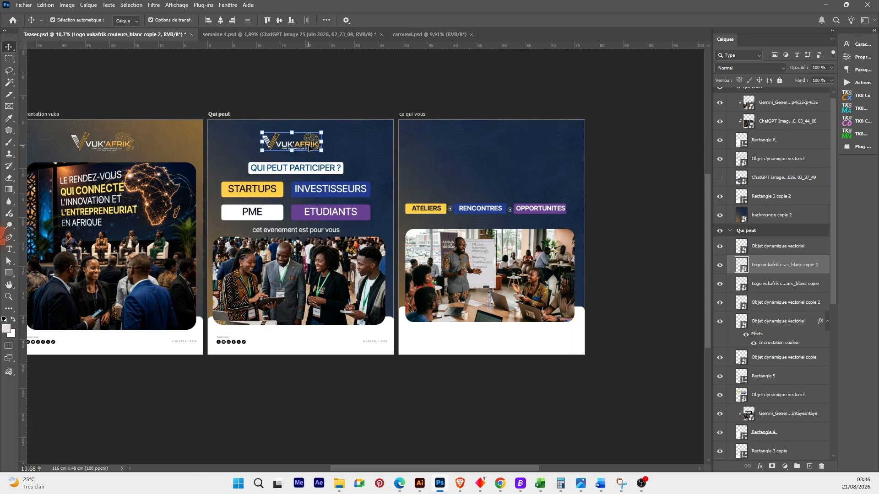
{"action": "left_click_drag", "start_coordinate": [309, 147], "coordinate": [500, 152]}
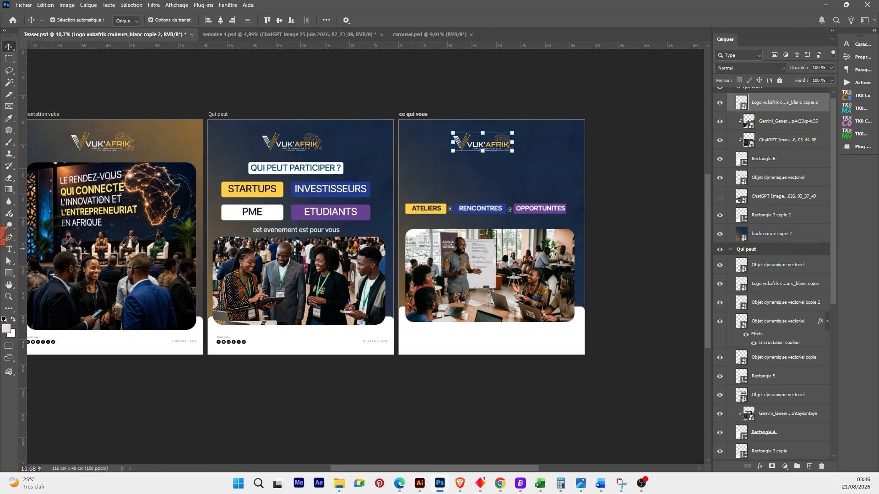
{"action": "left_click", "coordinate": [460, 484]}
{"action": "key", "text": "alt+Tab"}
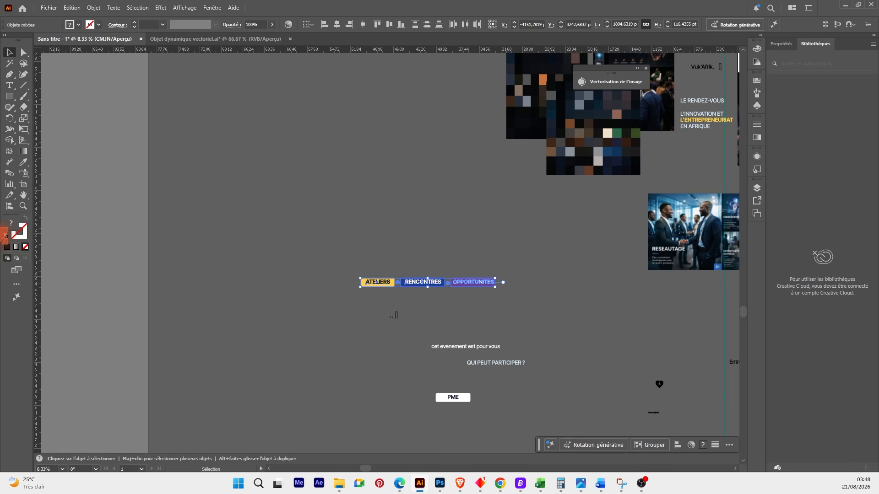
{"action": "key", "text": "alt+Tab"}
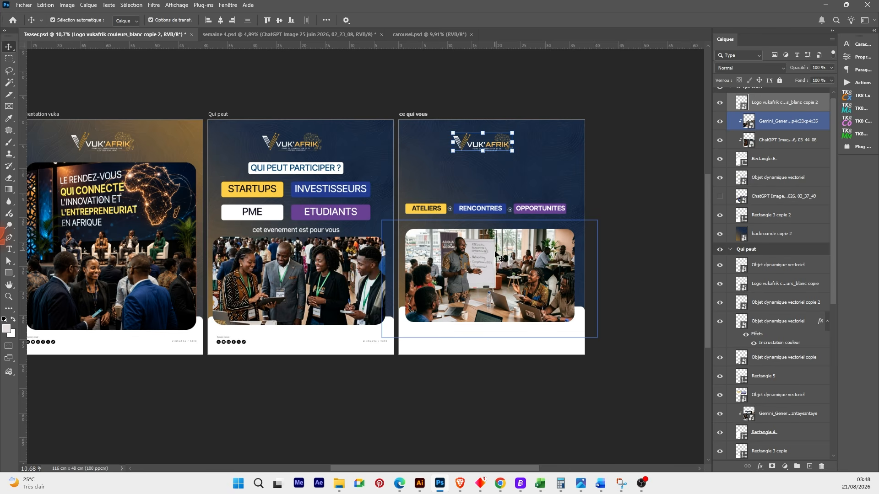
- Scale the workshop picture down to 50.53 % at the left side of the rounded frame
{"action": "left_click", "coordinate": [495, 270]}
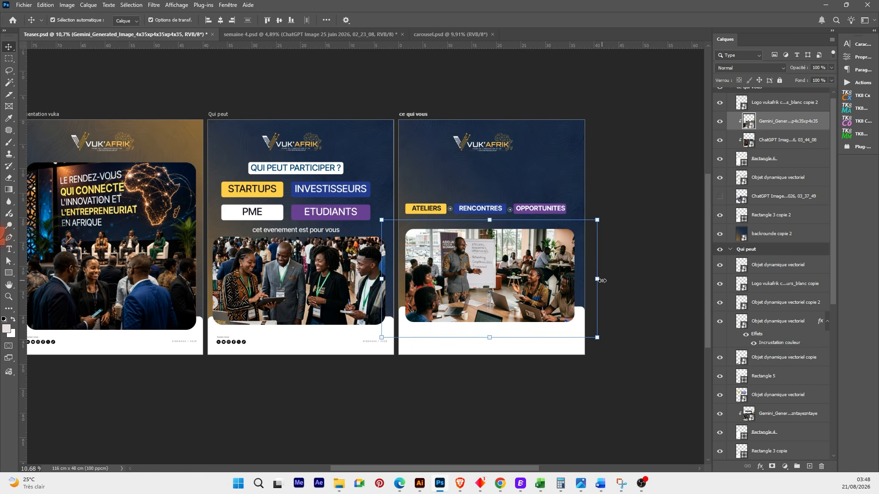
{"action": "left_click_drag", "start_coordinate": [596, 279], "coordinate": [480, 277]}
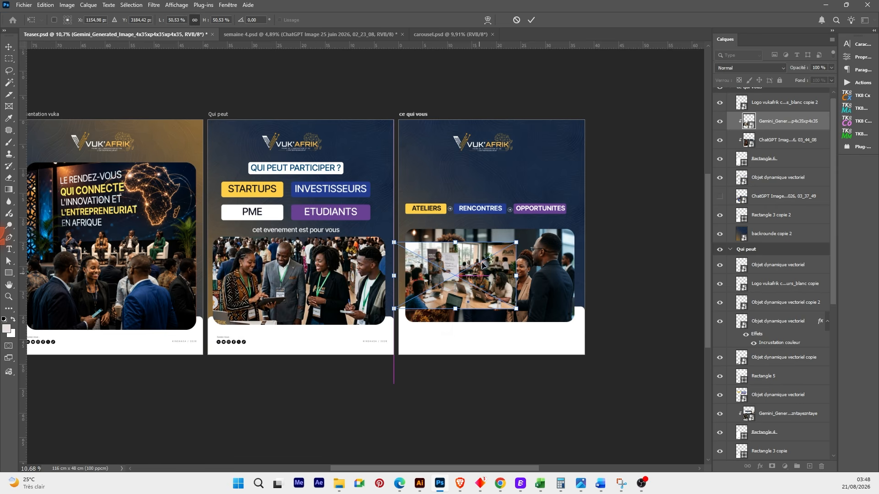
{"action": "left_click", "coordinate": [530, 19]}
- Scale the handshake picture to 39.37 % and position it in the right part of the rounded frame
{"action": "left_click", "coordinate": [406, 278], "text": "shift"}
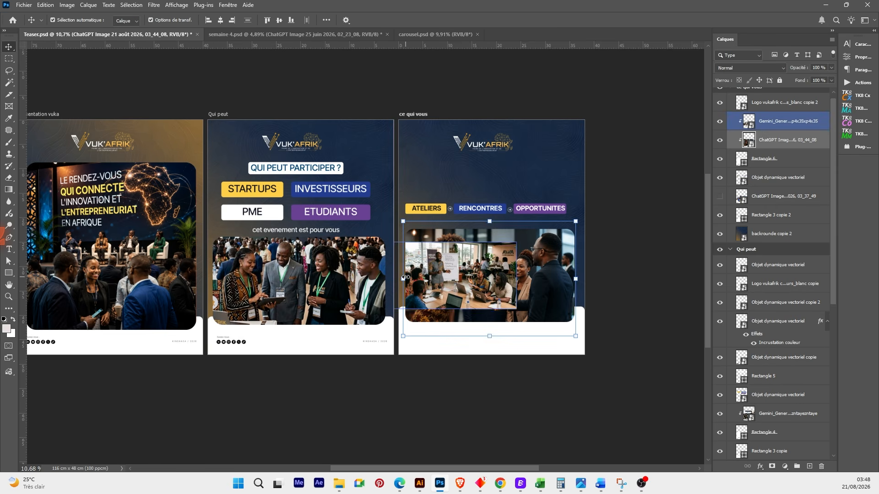
{"action": "left_click_drag", "start_coordinate": [406, 277], "coordinate": [472, 281]}
{"action": "left_click_drag", "start_coordinate": [545, 296], "coordinate": [546, 293]}
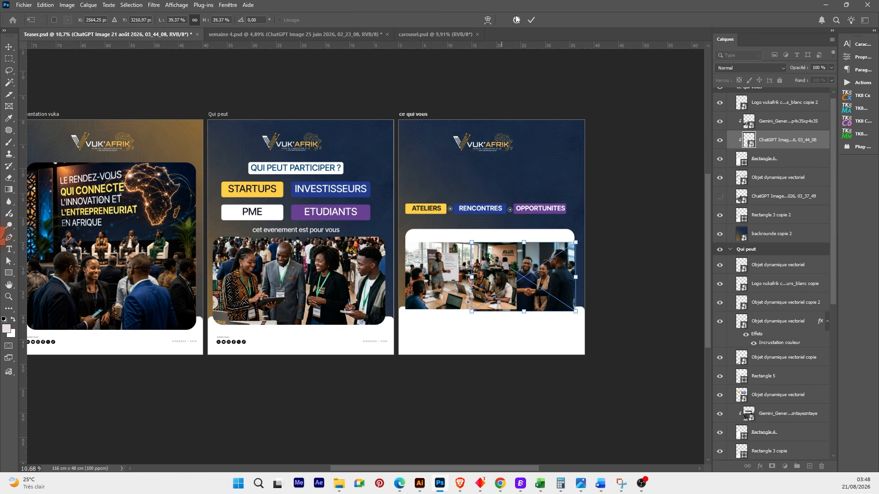
{"action": "left_click", "coordinate": [531, 23]}
- Scale the workshop picture to 36.60 % beside the handshake picture and delete the white rounded rectangle behind both
{"action": "left_click", "coordinate": [495, 274]}
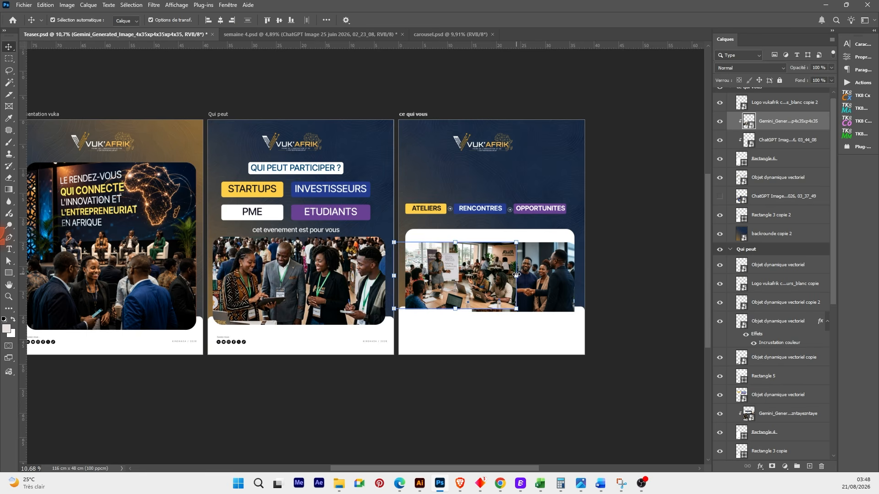
{"action": "left_click_drag", "start_coordinate": [516, 276], "coordinate": [483, 275]}
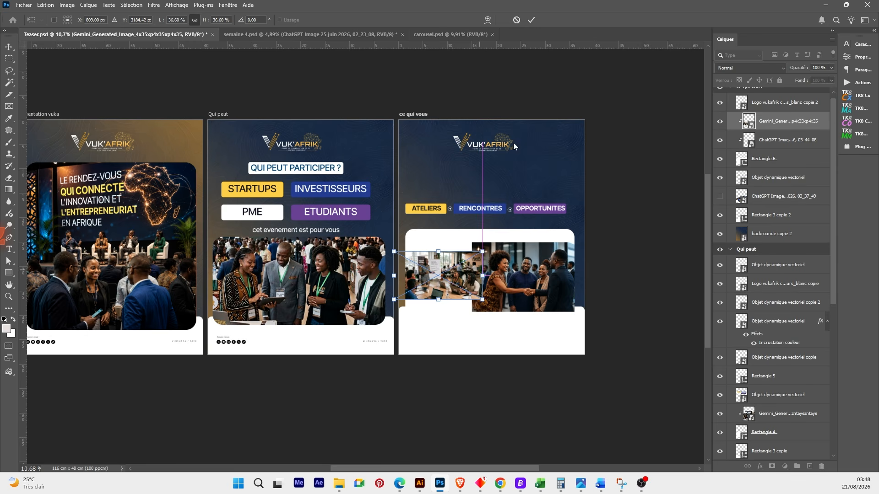
{"action": "left_click", "coordinate": [543, 242]}
{"action": "left_click", "coordinate": [455, 236]}
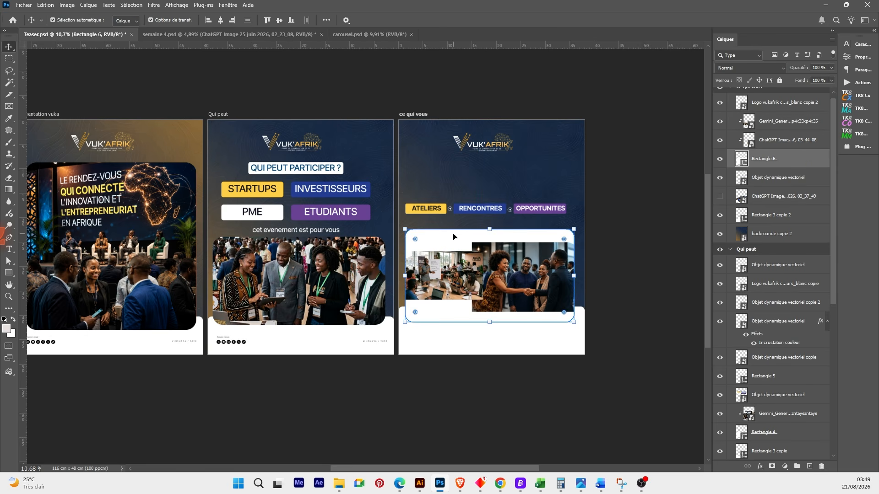
{"action": "key", "text": "Delete"}
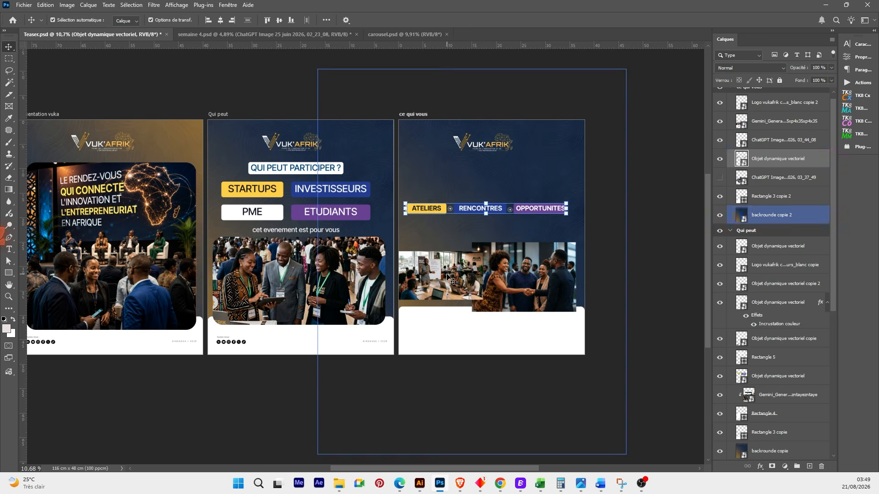
- Scale the handshake picture to 27.15 % and place it against the workshop picture's right edge at the same height
{"action": "left_click", "coordinate": [451, 279]}
{"action": "scroll", "coordinate": [432, 266], "scroll_direction": "up", "scroll_amount": 2}
{"action": "scroll", "coordinate": [430, 267], "scroll_direction": "up", "scroll_amount": 1}
{"action": "left_click", "coordinate": [506, 282]}
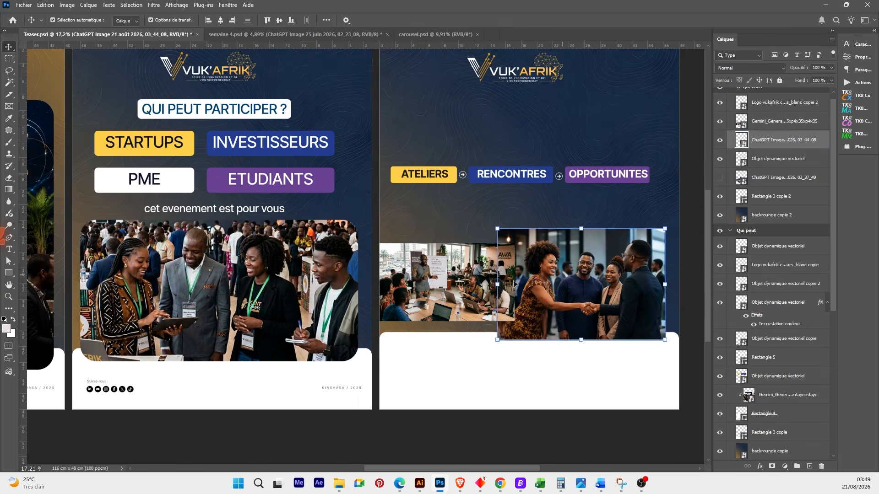
{"action": "left_click_drag", "start_coordinate": [486, 281], "coordinate": [550, 285]}
{"action": "left_click_drag", "start_coordinate": [580, 288], "coordinate": [546, 287]}
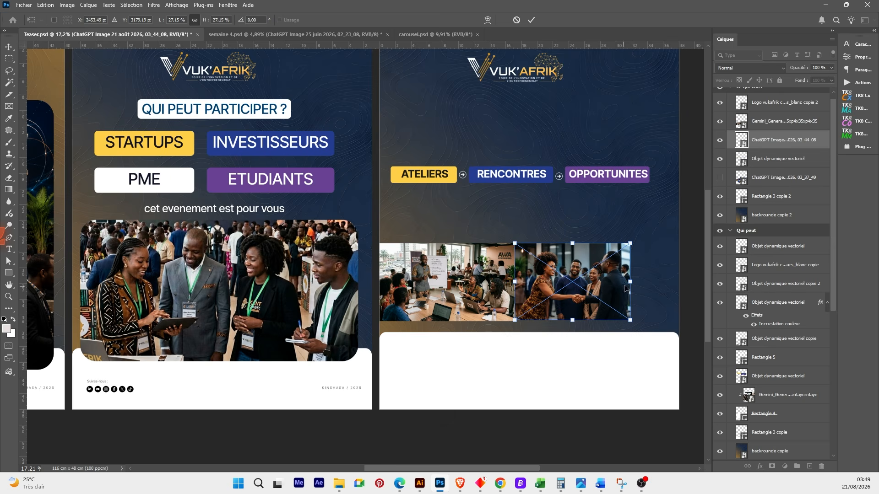
{"action": "left_click", "coordinate": [535, 21]}
{"action": "scroll", "coordinate": [540, 287], "scroll_direction": "down", "scroll_amount": 2}
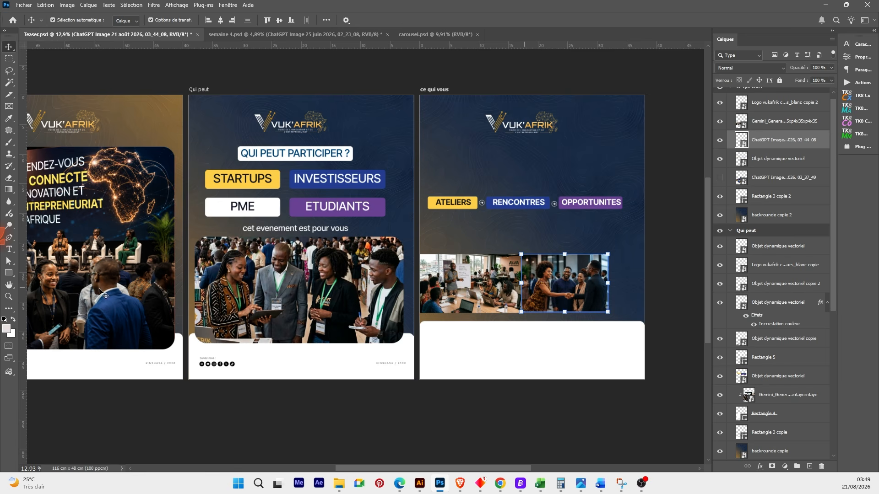
{"action": "left_click", "coordinate": [501, 284]}
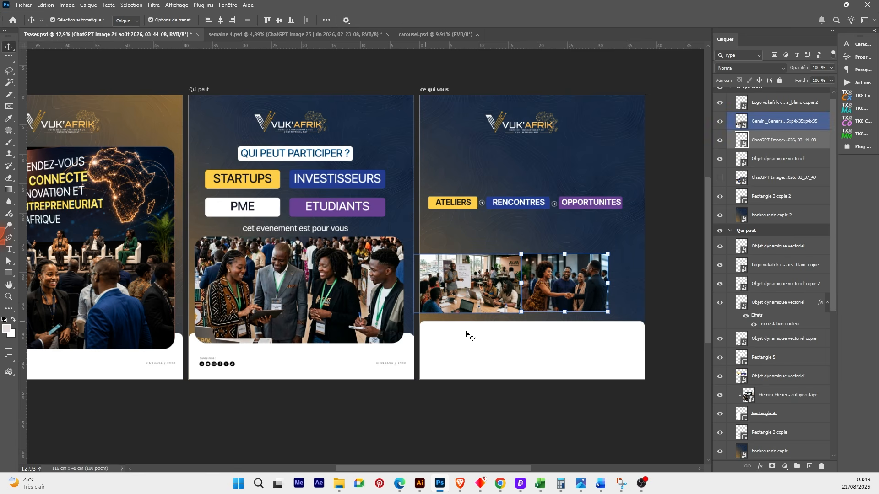
{"action": "left_click", "coordinate": [177, 82]}
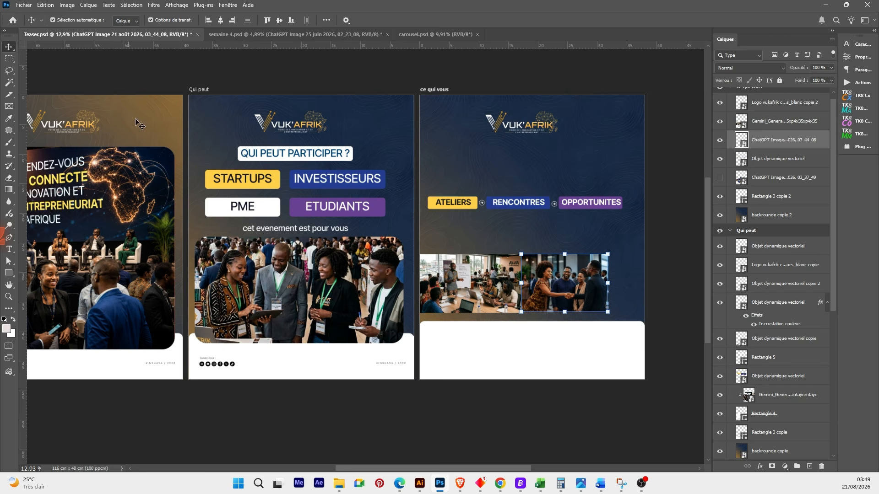
{"action": "left_click", "coordinate": [507, 487]}
{"action": "key", "text": "alt+Tab"}
{"action": "key", "text": "alt+Tab"}
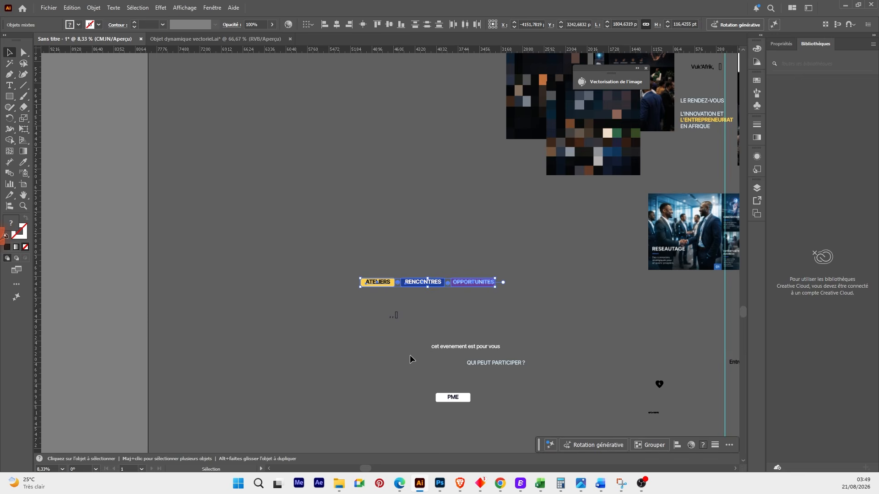
{"action": "key", "text": "alt+Tab"}
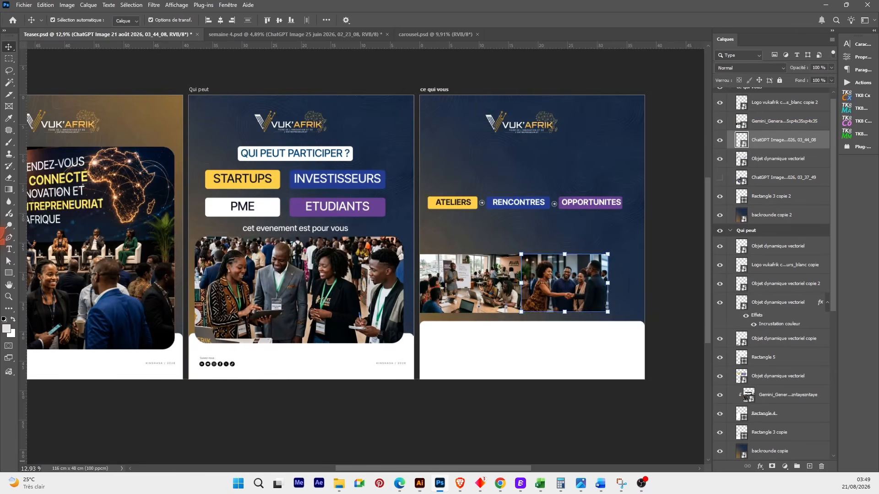
- Undo the side-by-side scaling of both pictures and the rounded rectangle's deletion, restoring the pictures clipped to the rounded frame
{"action": "left_click_drag", "start_coordinate": [433, 287], "coordinate": [487, 287]}
{"action": "key", "text": "ctrl+z"}
{"action": "key", "text": "ctrl+z"}
{"action": "key", "text": "ctrl+z"}
{"action": "key", "text": "ctrl+z"}
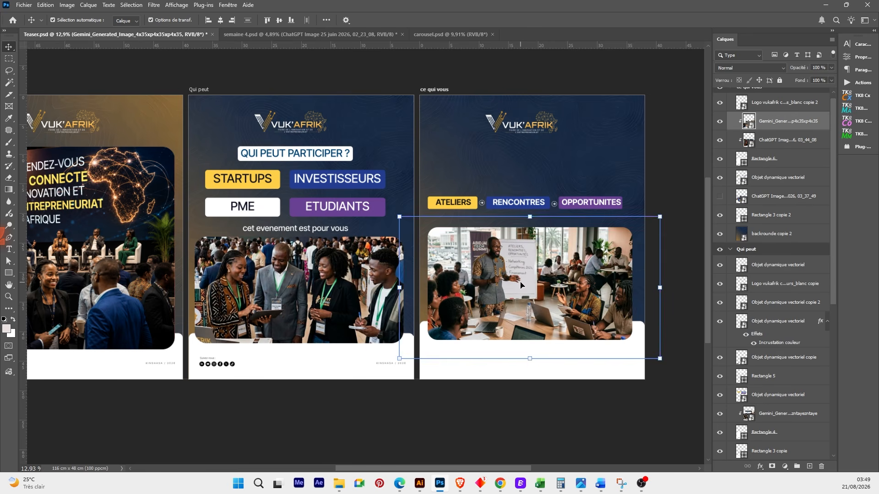
- Import the new workshop picture as an embedded image directly above the handshake picture's layer
{"action": "left_click", "coordinate": [770, 141]}
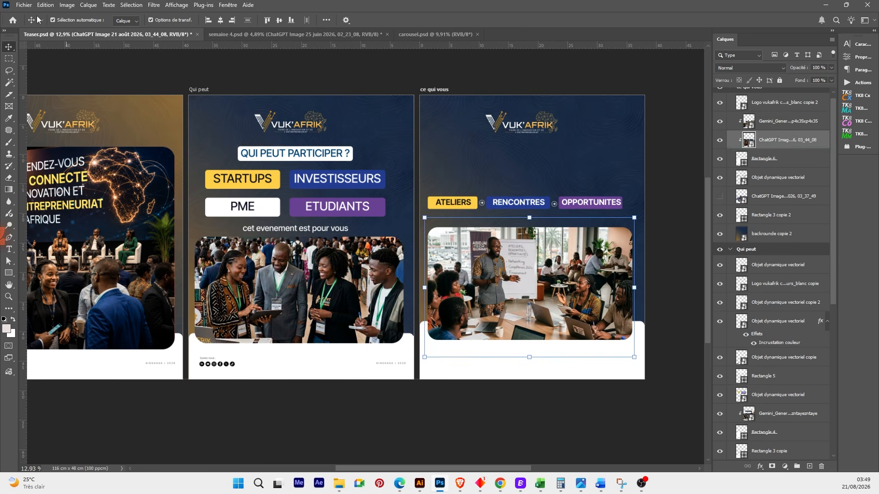
{"action": "left_click", "coordinate": [24, 5]}
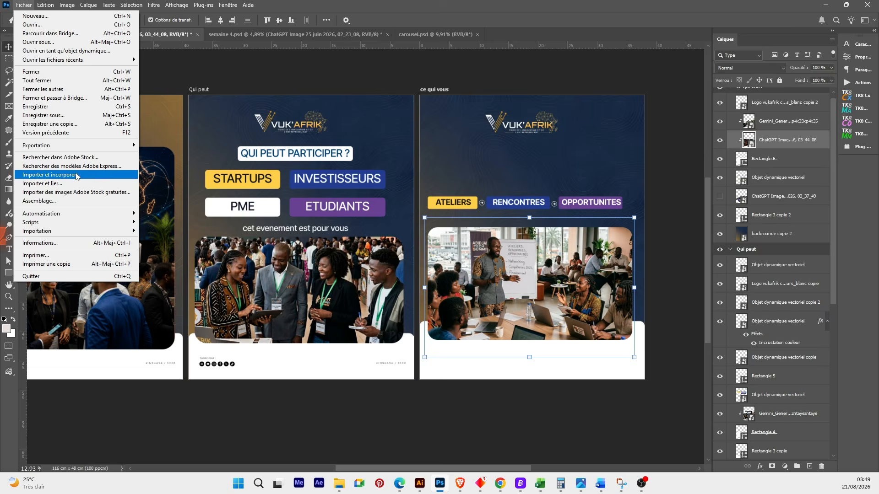
{"action": "left_click", "coordinate": [50, 175]}
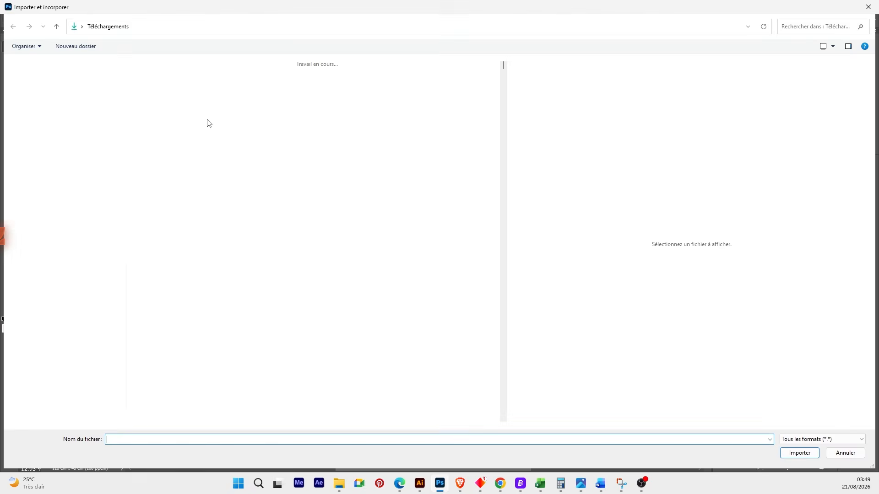
{"action": "left_click", "coordinate": [206, 121]}
{"action": "key", "text": "Return"}
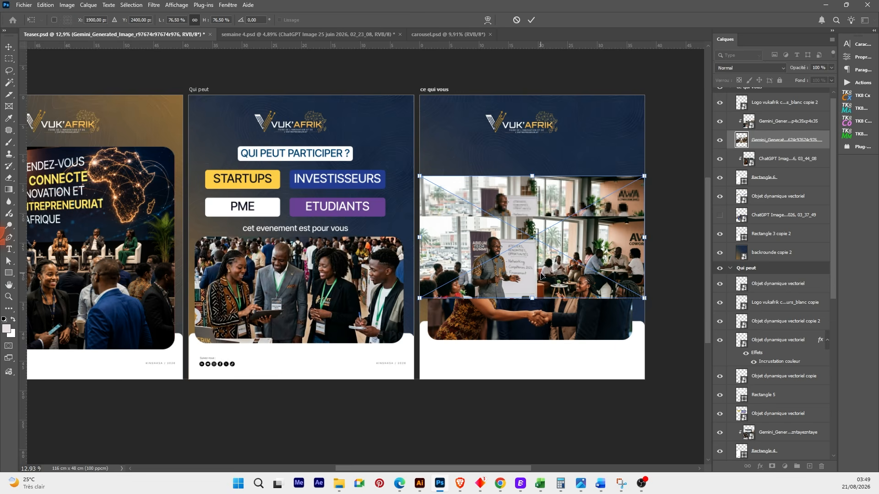
{"action": "left_click_drag", "start_coordinate": [540, 276], "coordinate": [544, 317]}
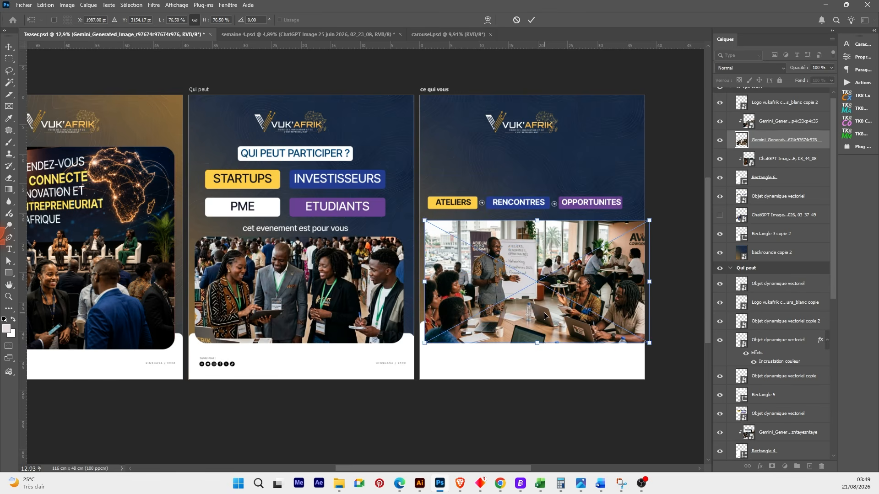
{"action": "key", "text": "ctrl+z"}
{"action": "key", "text": "Return"}
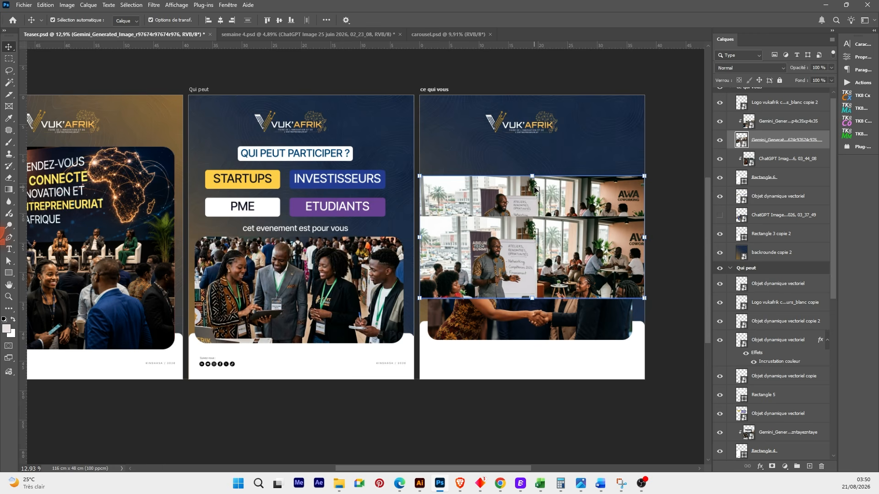
- Hide the earlier workshop picture, move the new one over the rounded frame and clip it to the frame
{"action": "left_click", "coordinate": [720, 121]}
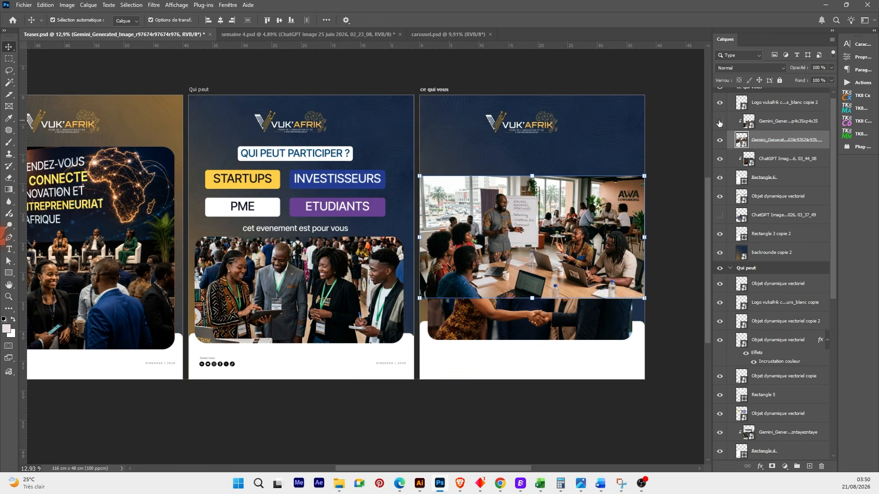
{"action": "left_click_drag", "start_coordinate": [589, 220], "coordinate": [586, 266]}
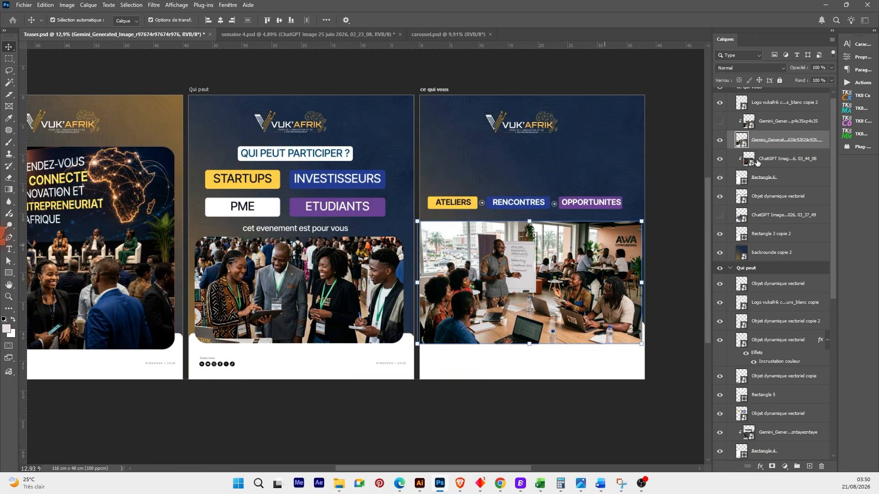
{"action": "right_click", "coordinate": [772, 143]}
{"action": "left_click", "coordinate": [793, 435]}
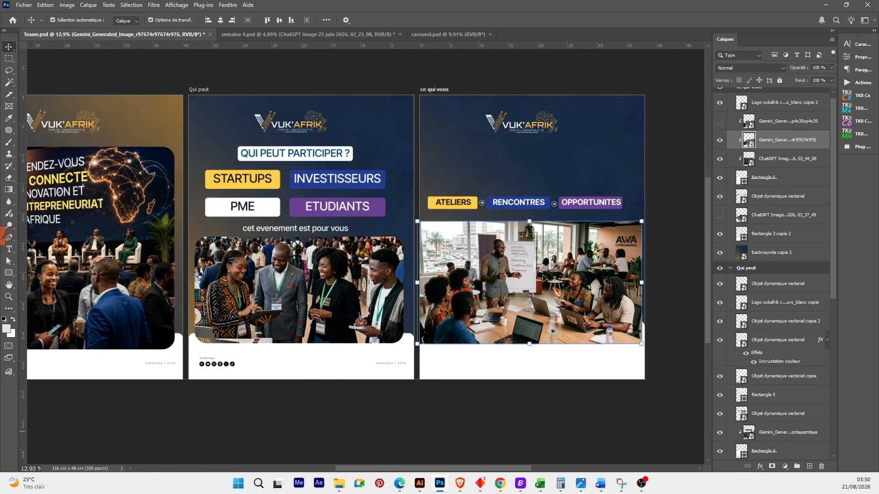
- Scale the new workshop picture to 84.60 % and reposition it so it fills the rounded frame
{"action": "key", "text": "ctrl+t"}
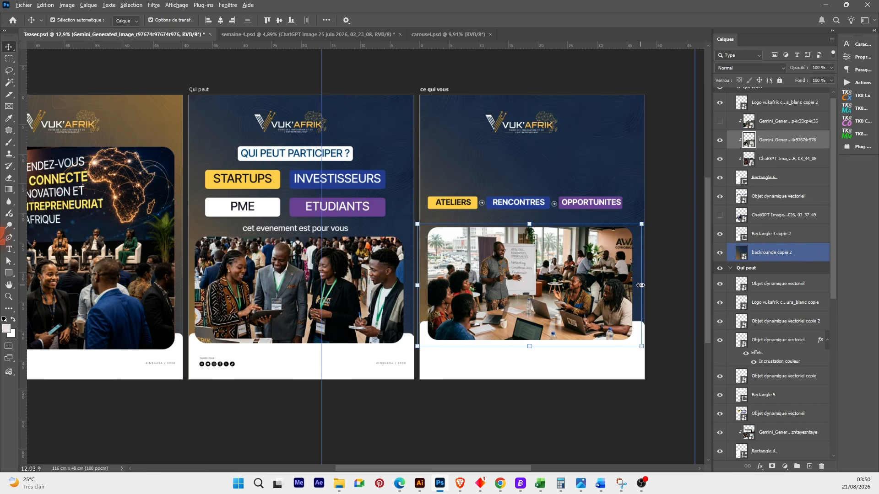
{"action": "left_click_drag", "start_coordinate": [652, 282], "coordinate": [664, 282]}
{"action": "left_click_drag", "start_coordinate": [584, 288], "coordinate": [591, 289]}
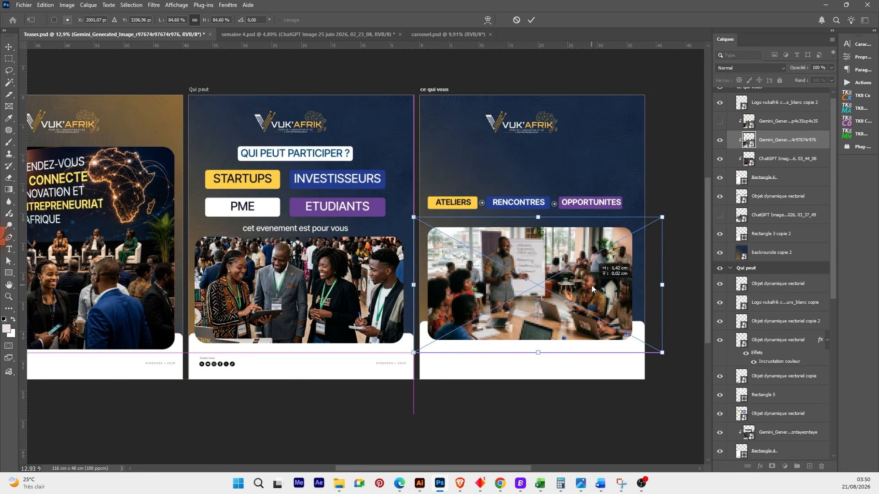
{"action": "left_click", "coordinate": [531, 20]}
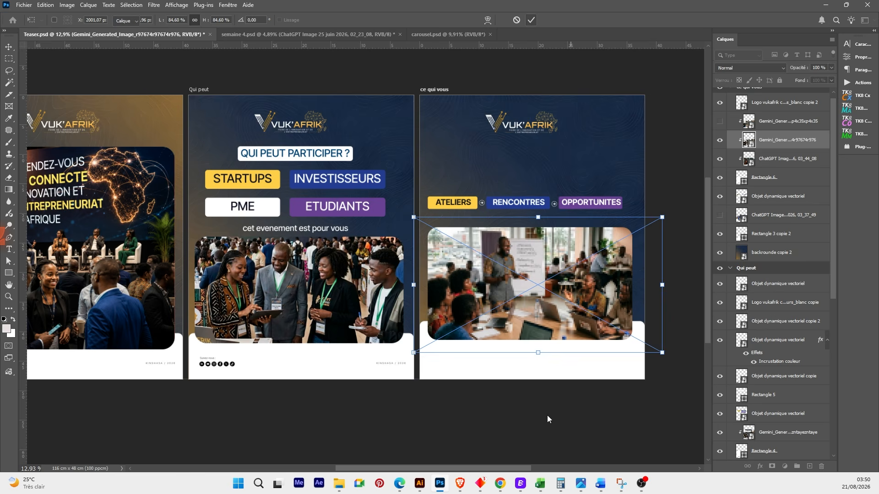
- Switch to Illustrator and add an area text below the badges with the paragraph from "Des ateliers pratiques" to "nouveaux projets"
{"action": "left_click", "coordinate": [501, 488]}
{"action": "mouse_move", "coordinate": [461, 487]}
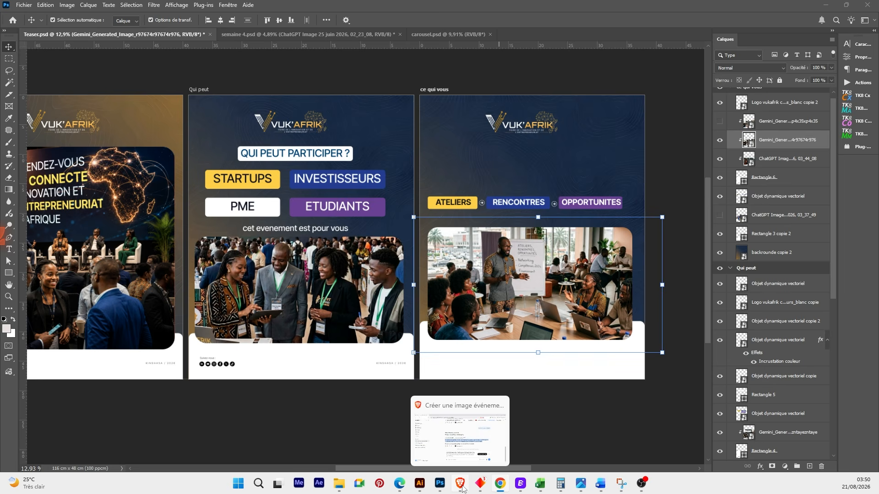
{"action": "left_click", "coordinate": [421, 483]}
{"action": "key", "text": "t"}
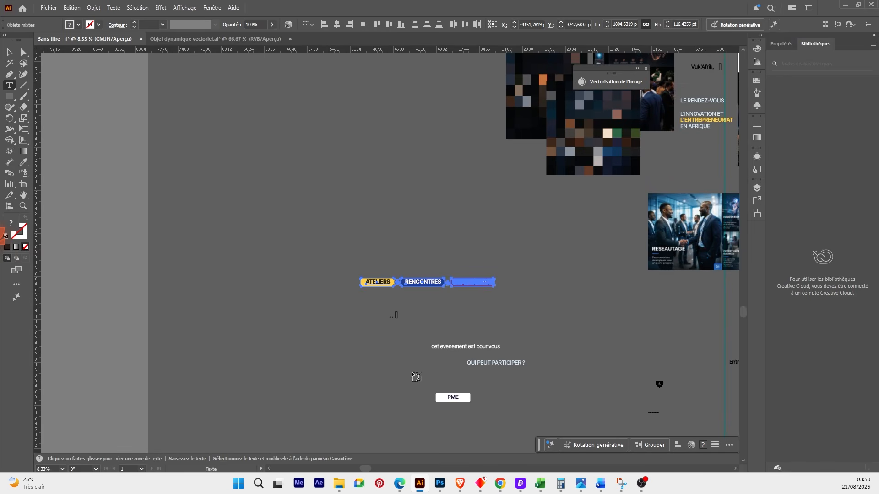
{"action": "left_click_drag", "start_coordinate": [272, 347], "coordinate": [378, 388]}
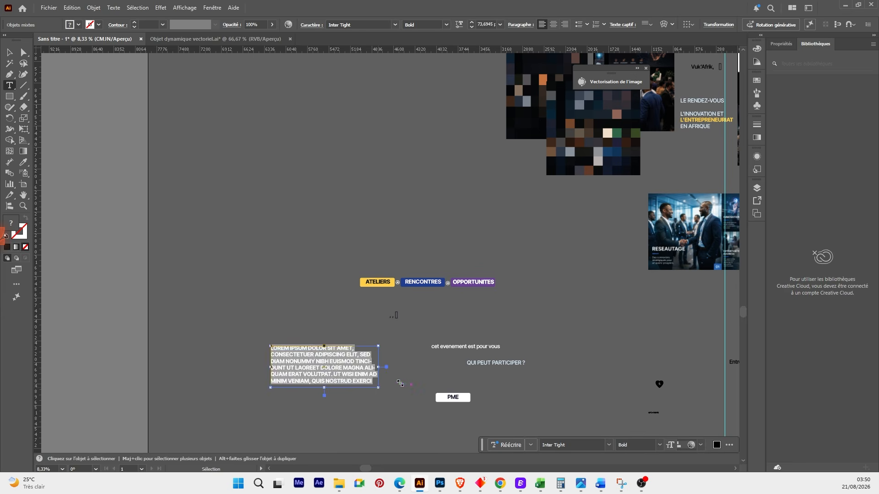
{"action": "type", "text": "DES ATELIERS PRATIQUES, DES RENCONTRES ENRICHISSANTES ET DE NOUVELLES OPPORTUNITÉS POUR DÉVELOPPER VOS COMPÉTENCES, CRÉER DES CONNEXIONS STRATÉGIQUES ET FAIRE ÉMERGER DE NOUVEAUX PROJETS."}
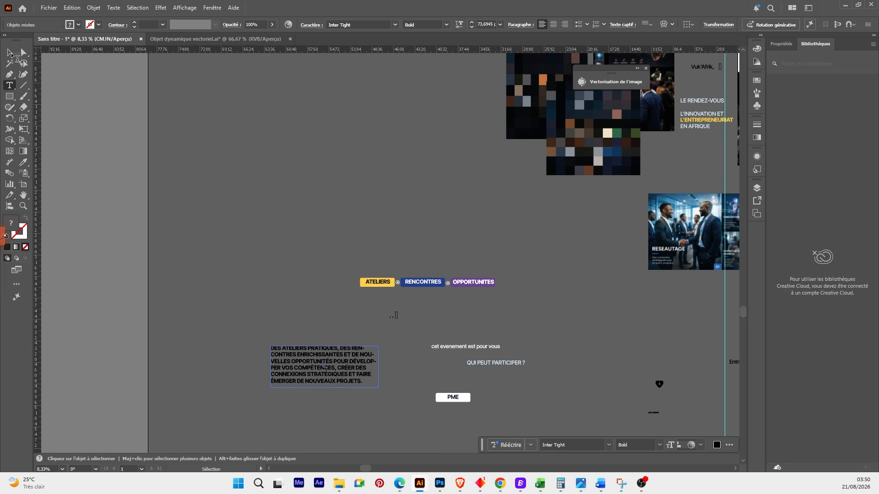
- Apply the text style of "cet evenement est pour vous" to the new paragraph
{"action": "left_click", "coordinate": [10, 51]}
{"action": "key", "text": "i"}
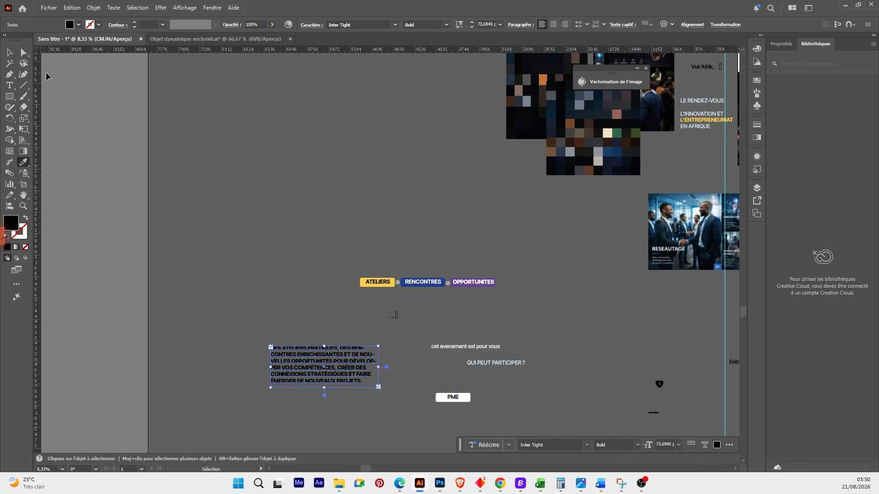
{"action": "left_click", "coordinate": [468, 343]}
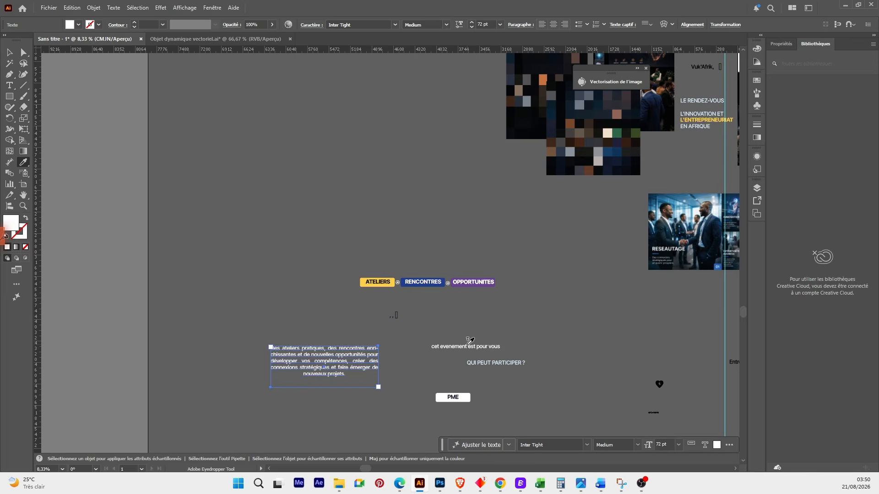
- Widen the paragraph's text frame so it wraps onto three lines with "nouvelles" ending the first, and reduce the frame's height
{"action": "scroll", "coordinate": [466, 343], "scroll_direction": "down", "scroll_amount": 3}
{"action": "key", "text": "v"}
{"action": "scroll", "coordinate": [412, 361], "scroll_direction": "up", "scroll_amount": 6}
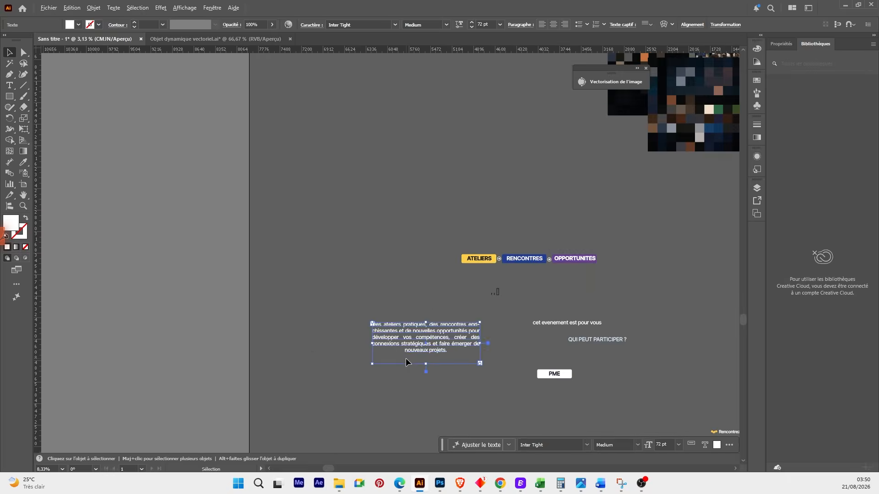
{"action": "scroll", "coordinate": [388, 297], "scroll_direction": "down", "scroll_amount": 2}
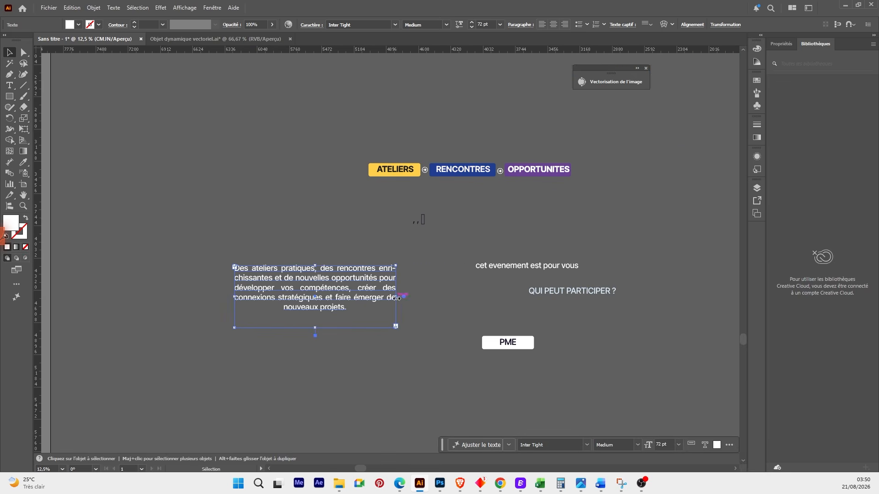
{"action": "left_click_drag", "start_coordinate": [397, 298], "coordinate": [488, 298]}
{"action": "left_click_drag", "start_coordinate": [414, 288], "coordinate": [367, 281]}
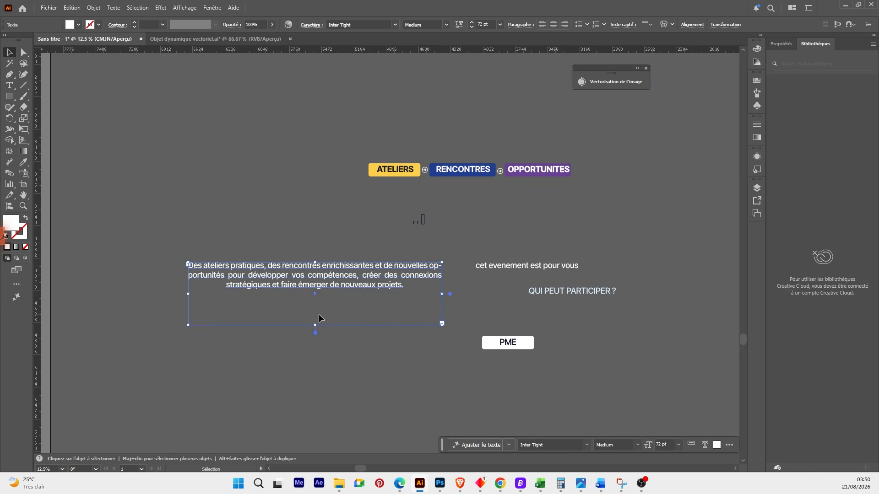
{"action": "left_click_drag", "start_coordinate": [317, 325], "coordinate": [346, 309]}
{"action": "scroll", "coordinate": [372, 299], "scroll_direction": "up", "scroll_amount": 1}
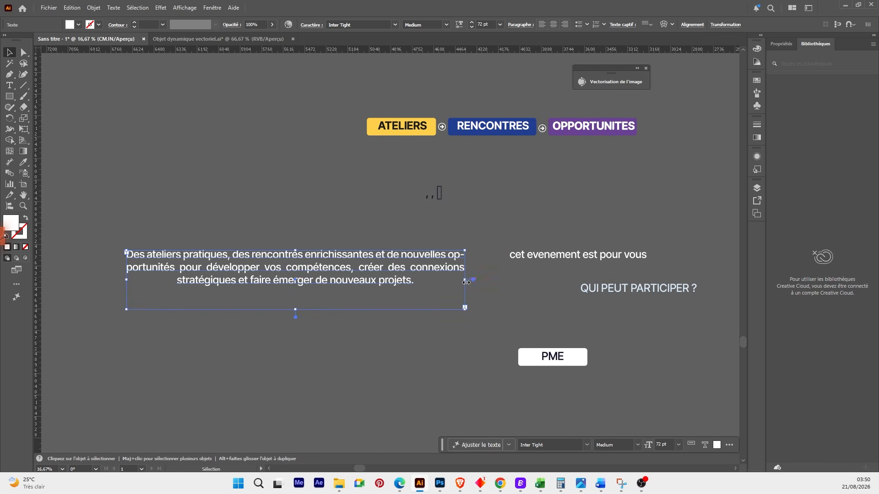
{"action": "left_click_drag", "start_coordinate": [465, 281], "coordinate": [456, 283]}
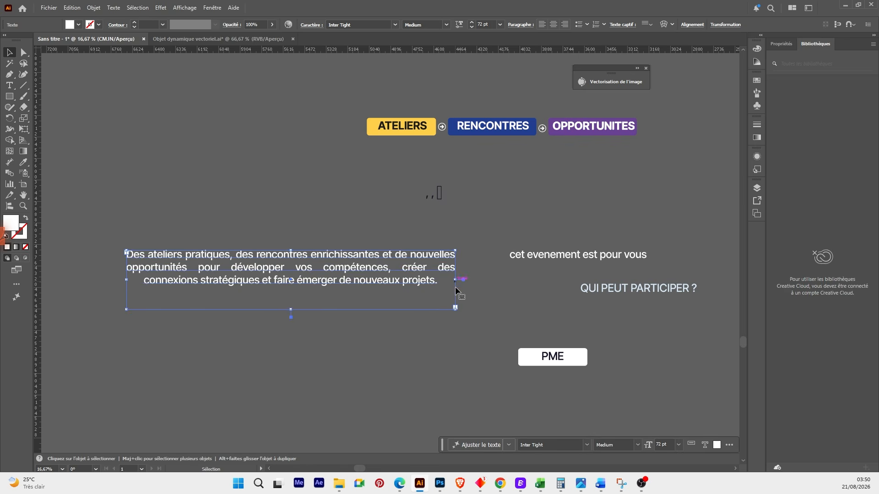
{"action": "left_click_drag", "start_coordinate": [292, 311], "coordinate": [556, 186]}
- Place the paragraph in the Photoshop teaser at 42.42 %, just above the badges on the "ce qui vous" artboard
{"action": "left_click_drag", "start_coordinate": [646, 172], "coordinate": [590, 185]}
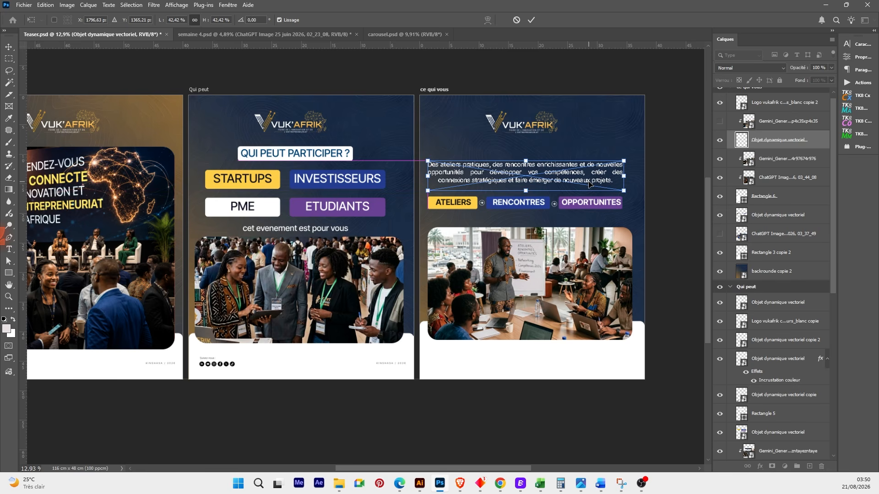
{"action": "left_click", "coordinate": [531, 21]}
{"action": "left_click", "coordinate": [536, 194]}
{"action": "scroll", "coordinate": [531, 183], "scroll_direction": "up", "scroll_amount": 3}
{"action": "left_click", "coordinate": [506, 348]}
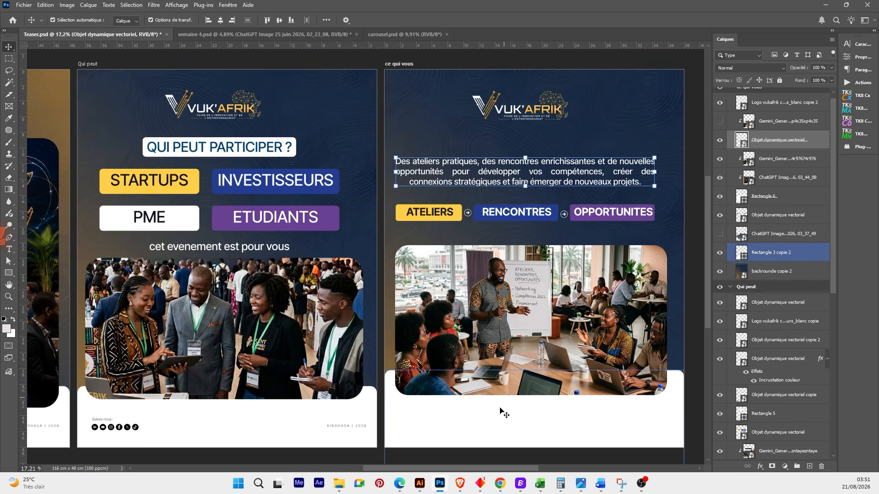
- Switch back to Illustrator and narrow the paragraph's text frame so the text wraps onto four lines
{"action": "mouse_move", "coordinate": [419, 483]}
{"action": "left_click", "coordinate": [424, 458]}
{"action": "scroll", "coordinate": [330, 304], "scroll_direction": "down", "scroll_amount": 1}
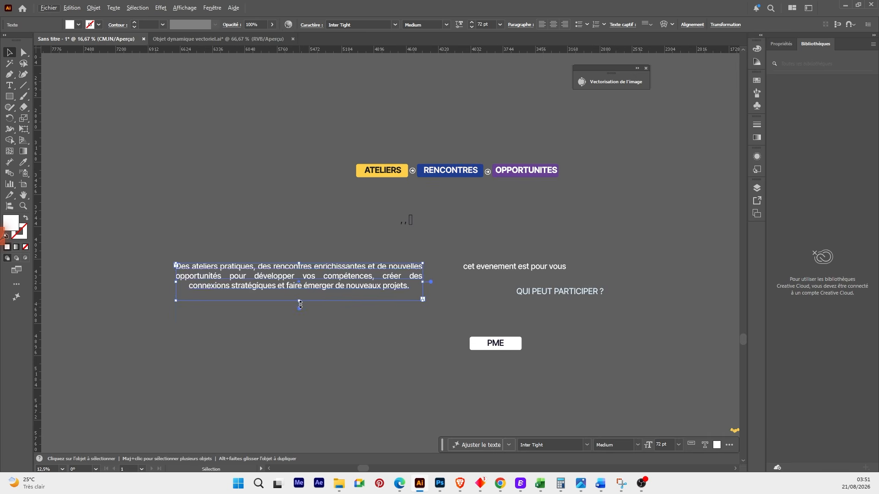
{"action": "left_click_drag", "start_coordinate": [422, 297], "coordinate": [386, 303]}
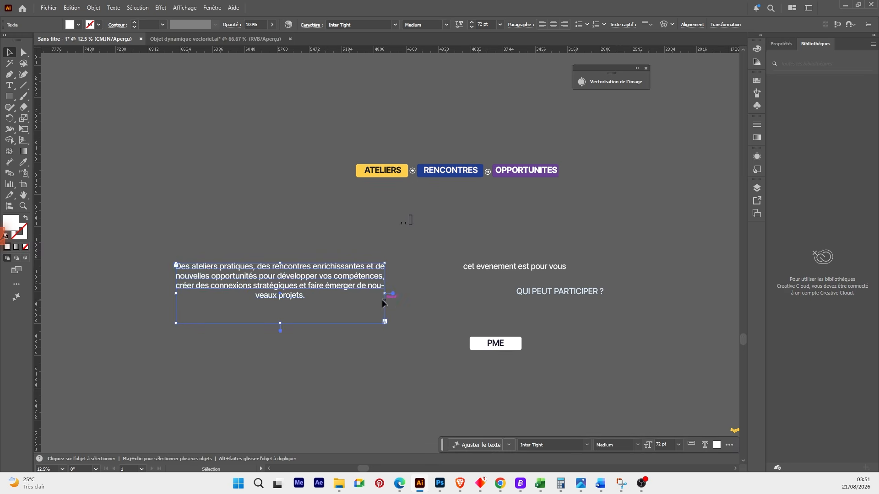
- Insert a line break before "nouveaux projets." in the paragraph and reduce the height of its text frame
{"action": "key", "text": "t"}
{"action": "left_click", "coordinate": [367, 286]}
{"action": "key", "text": "Return"}
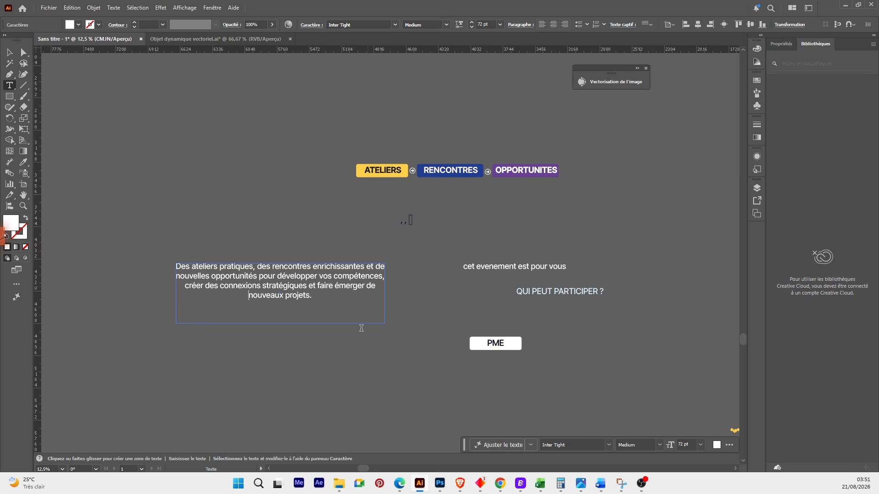
{"action": "key", "text": "Escape"}
{"action": "left_click", "coordinate": [289, 324]}
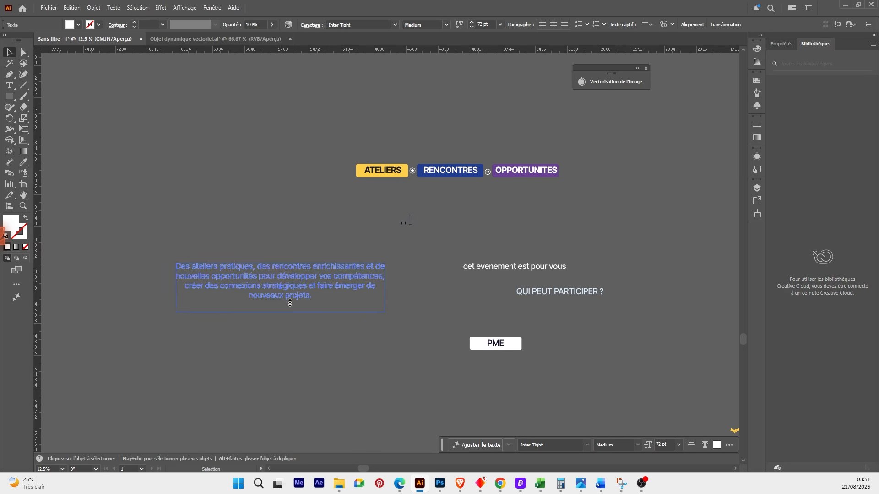
- Place the rewrapped paragraph in the Photoshop teaser, hide the previous paragraph version, and scale and position the new one just above the badges
{"action": "left_click_drag", "start_coordinate": [296, 287], "coordinate": [498, 168]}
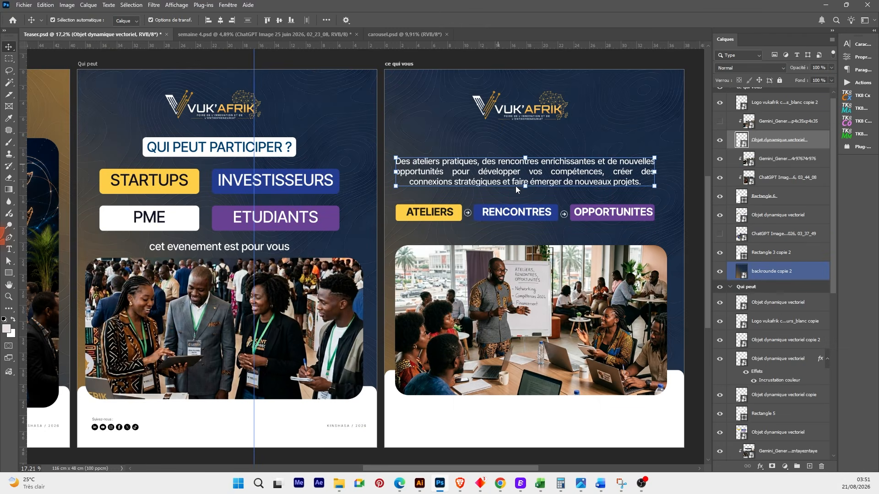
{"action": "key", "text": "ctrl+v"}
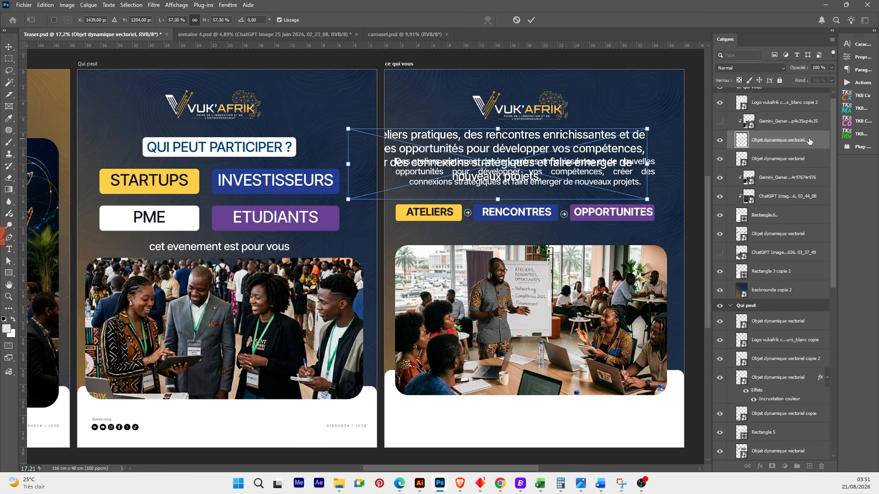
{"action": "key", "text": "Return"}
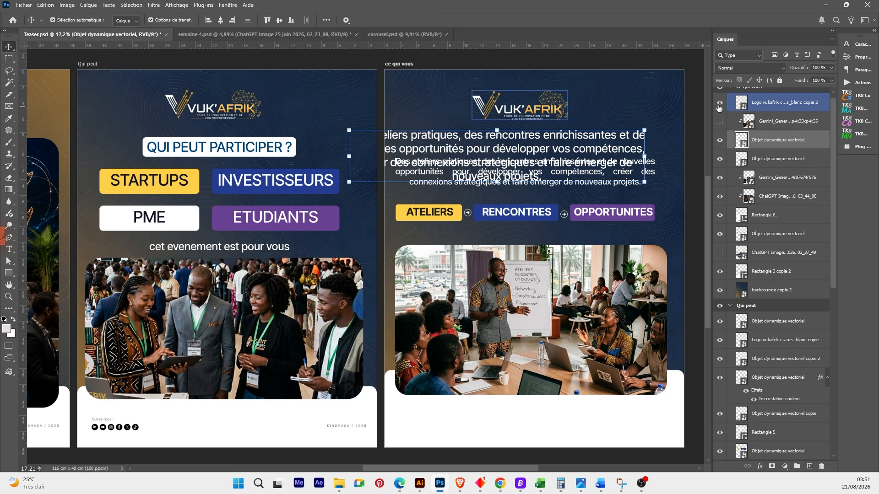
{"action": "left_click", "coordinate": [720, 158]}
{"action": "key", "text": "ctrl+t"}
{"action": "left_click_drag", "start_coordinate": [583, 166], "coordinate": [612, 182]}
{"action": "left_click", "coordinate": [531, 19]}
- Align the horizontal centres of the paragraph, the badge row and the logo on the "ce qui vous" artboard
{"action": "left_click", "coordinate": [778, 234], "text": "ctrl"}
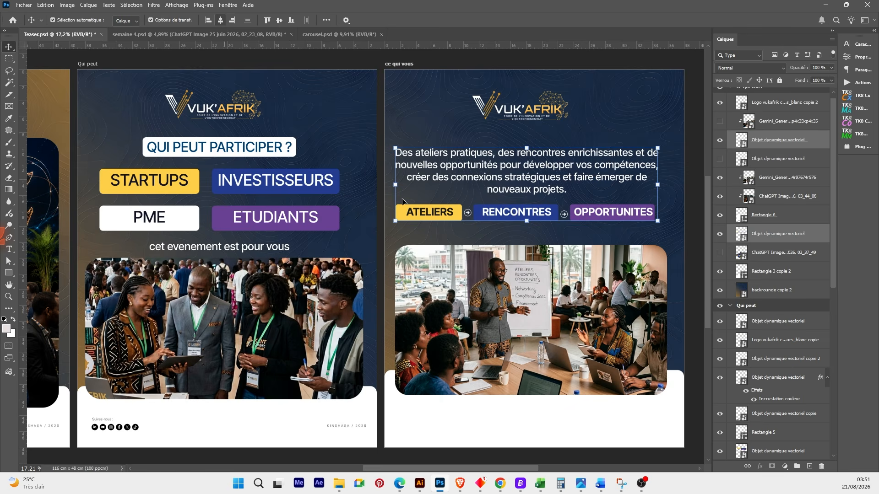
{"action": "left_click", "coordinate": [495, 95], "text": "shift"}
{"action": "left_click", "coordinate": [220, 20]}
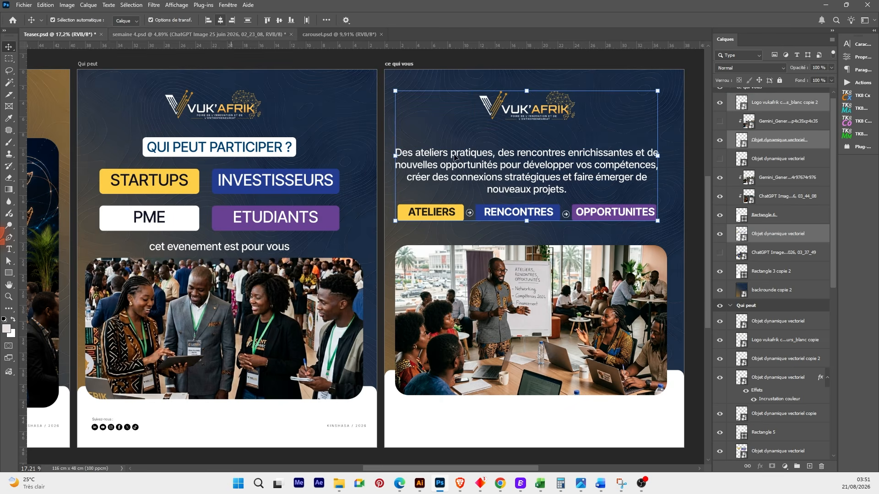
- Select the VUK'AFRIK logos of all three artboards together to compare their alignment, and clear the selection
{"action": "scroll", "coordinate": [454, 157], "scroll_direction": "down", "scroll_amount": 5}
{"action": "left_click_drag", "start_coordinate": [440, 111], "coordinate": [508, 257]}
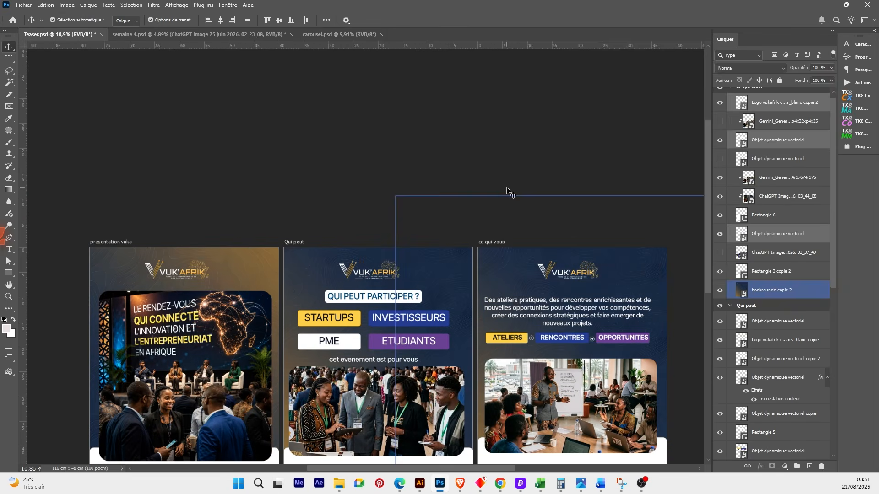
{"action": "left_click", "coordinate": [556, 269]}
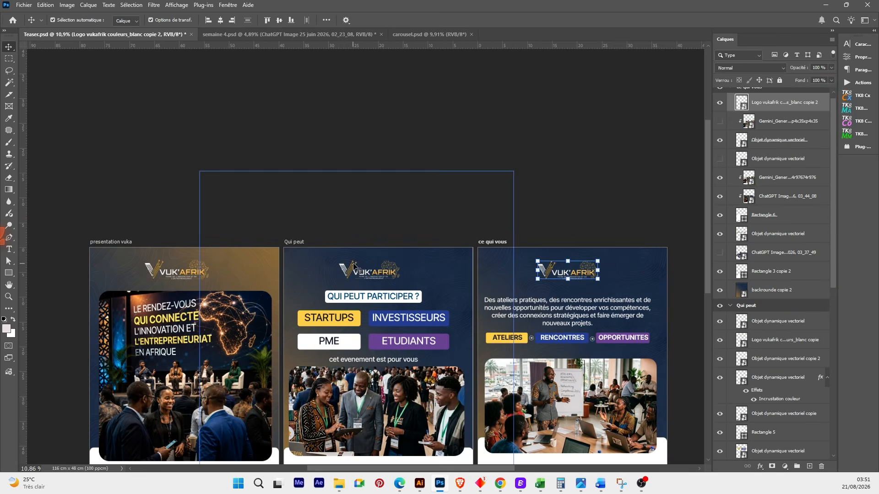
{"action": "left_click", "coordinate": [355, 267], "text": "shift"}
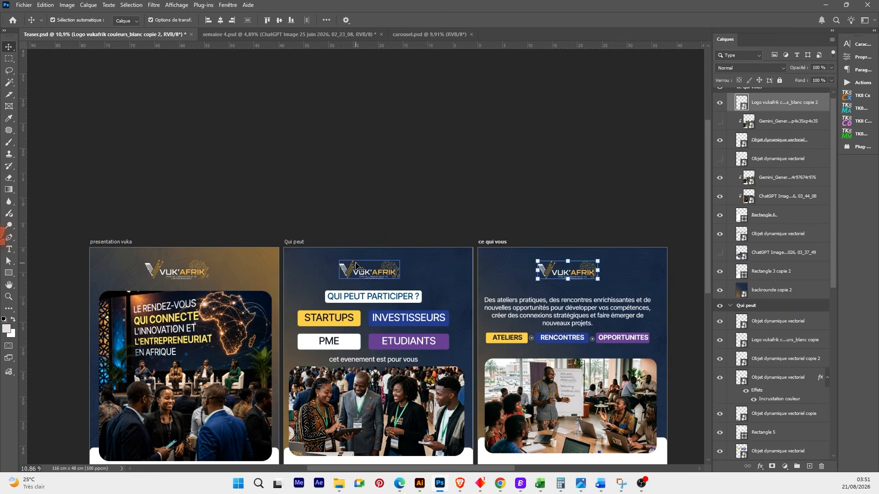
{"action": "left_click", "coordinate": [164, 266], "text": "shift"}
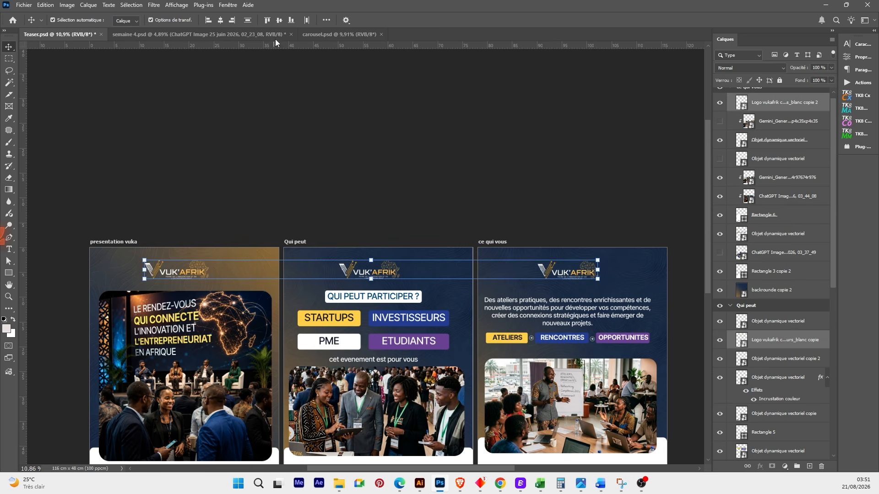
{"action": "left_click", "coordinate": [520, 193]}
{"action": "scroll", "coordinate": [475, 262], "scroll_direction": "down", "scroll_amount": 4}
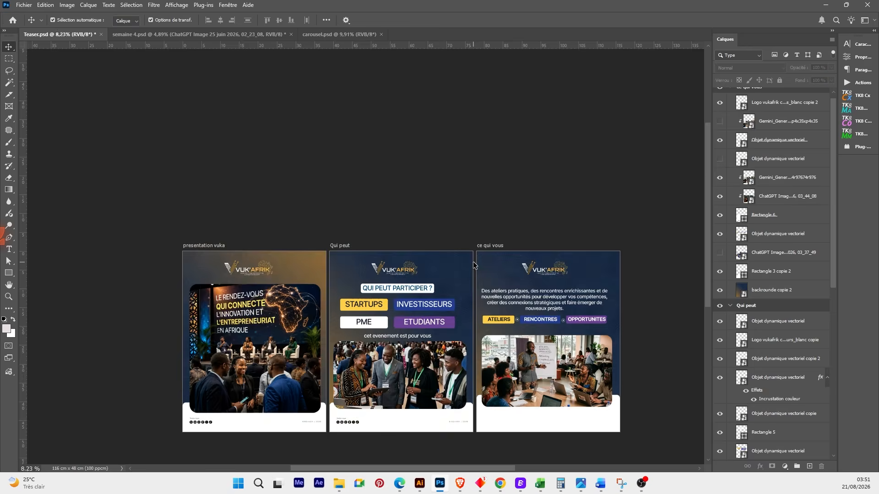
- Duplicate the social media icons and the Kinshasa / 2026 footer text from the "Qui peut" artboard onto the "ce qui vous" artboard
{"action": "scroll", "coordinate": [518, 331], "scroll_direction": "up", "scroll_amount": 4}
{"action": "left_click_drag", "start_coordinate": [519, 333], "coordinate": [452, 252]}
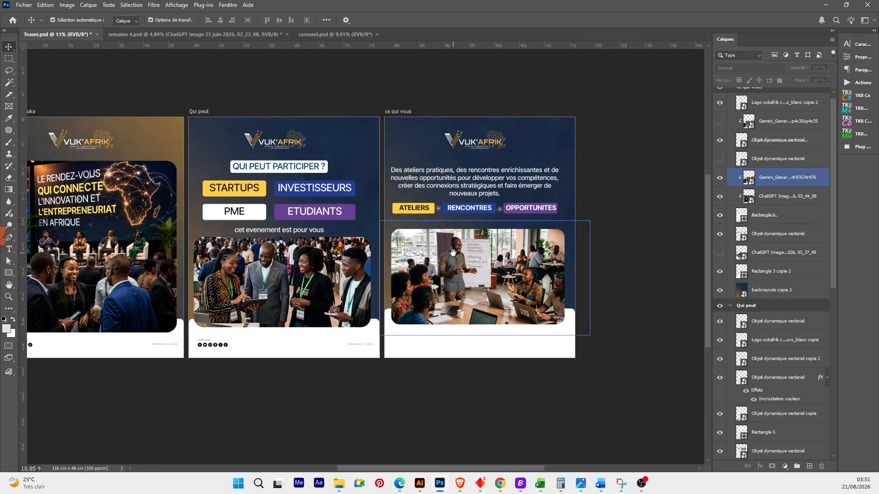
{"action": "left_click", "coordinate": [221, 344]}
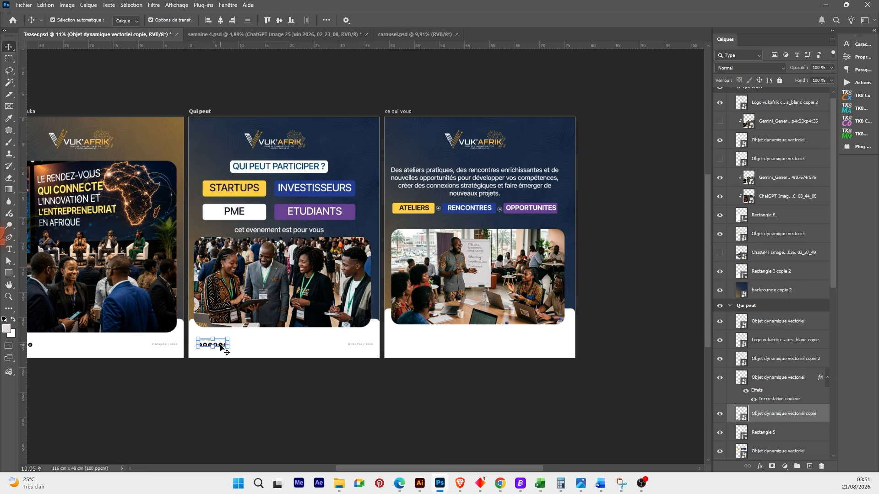
{"action": "left_click", "coordinate": [764, 359], "text": "ctrl"}
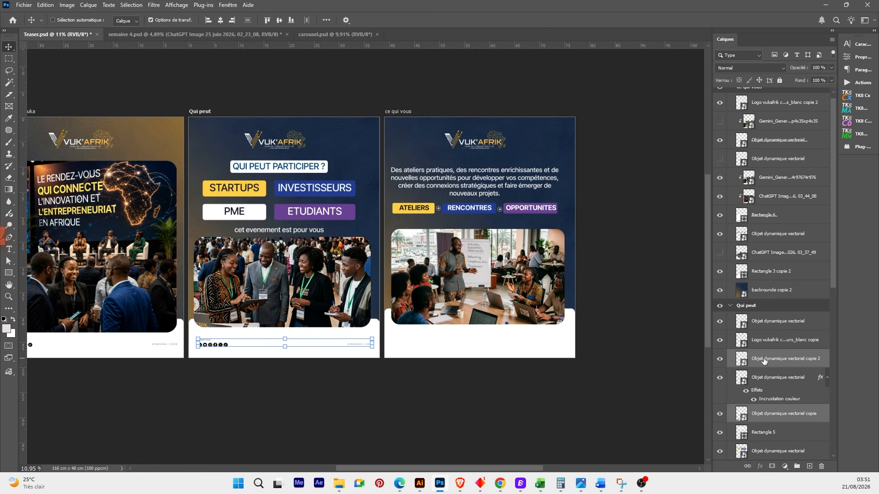
{"action": "key", "text": "ctrl+j"}
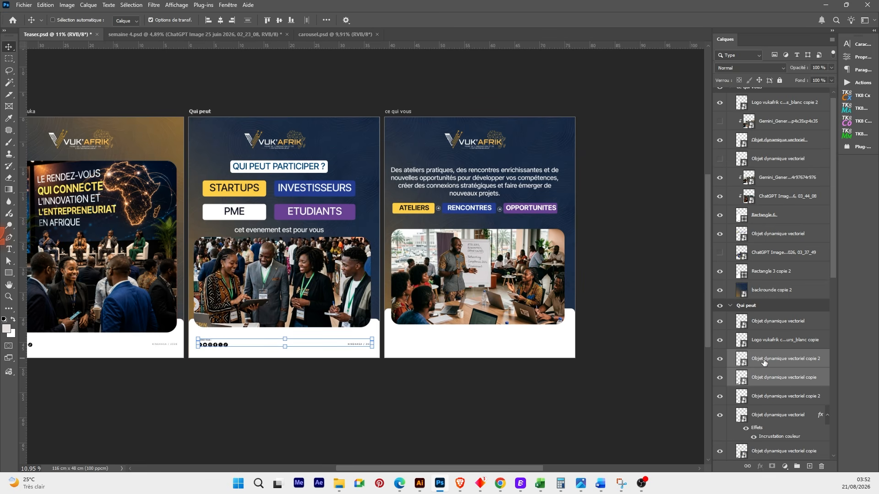
{"action": "left_click_drag", "start_coordinate": [764, 363], "coordinate": [766, 107]}
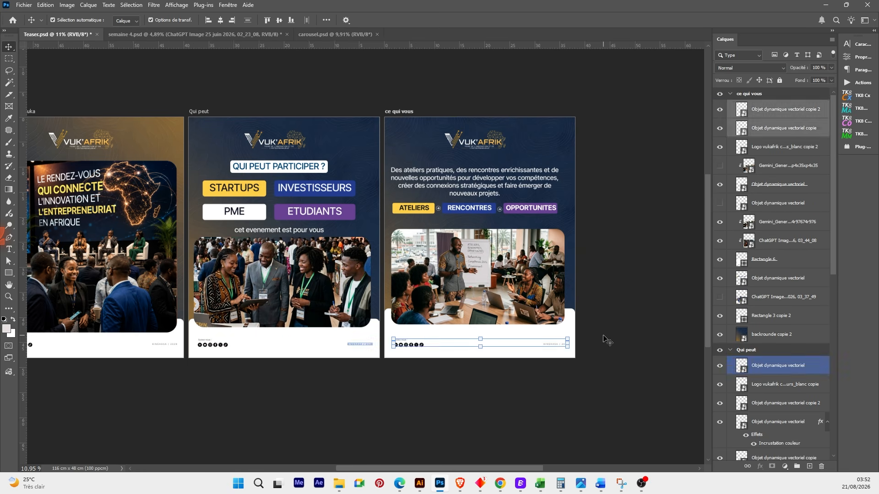
{"action": "left_click", "coordinate": [581, 315]}
{"action": "scroll", "coordinate": [503, 288], "scroll_direction": "down", "scroll_amount": 2}
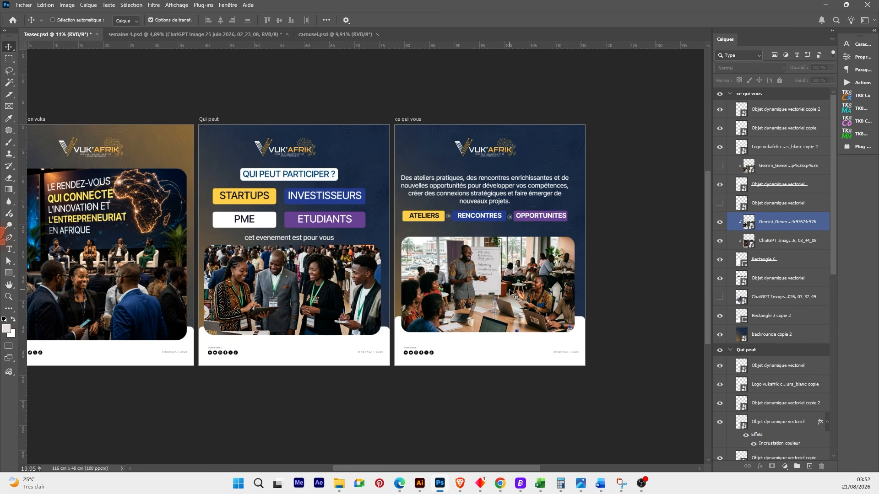
- Save the teaser document and review the three artboards side by side
{"action": "key", "text": "ctrl+s"}
{"action": "scroll", "coordinate": [510, 291], "scroll_direction": "down", "scroll_amount": 2}
{"action": "left_click", "coordinate": [508, 254]}
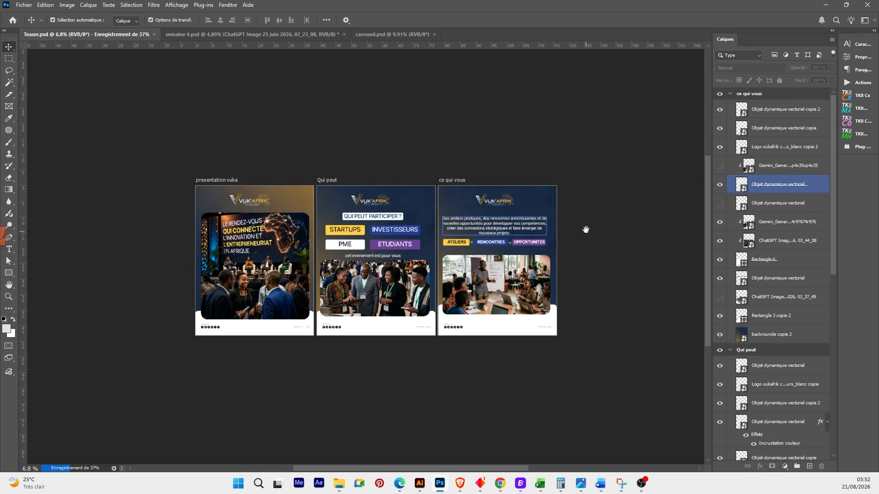
{"action": "scroll", "coordinate": [548, 243], "scroll_direction": "up", "scroll_amount": 2}
{"action": "left_click", "coordinate": [548, 244]}
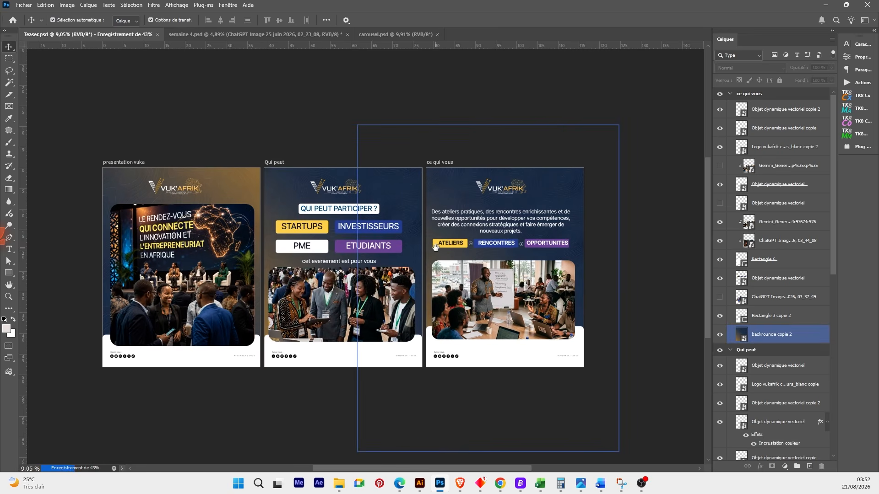
{"action": "left_click", "coordinate": [415, 255]}
{"action": "scroll", "coordinate": [446, 245], "scroll_direction": "up", "scroll_amount": 2}
{"action": "scroll", "coordinate": [447, 244], "scroll_direction": "up", "scroll_amount": 2}
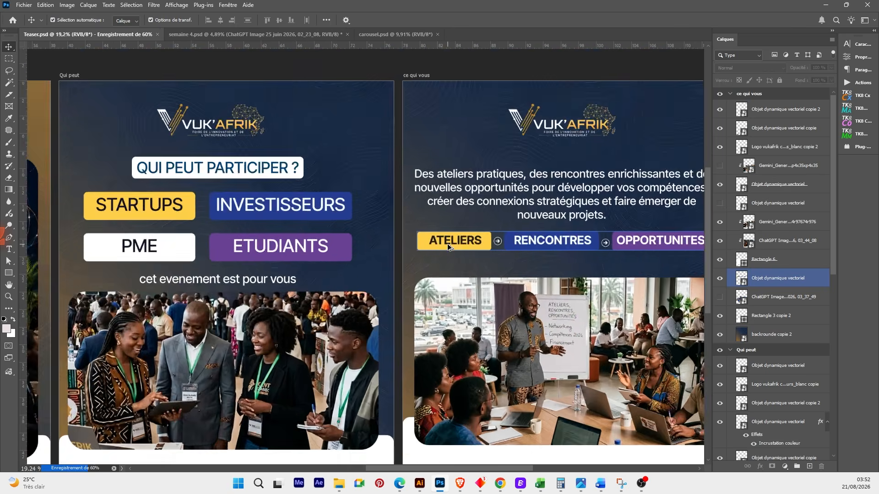
{"action": "scroll", "coordinate": [447, 245], "scroll_direction": "down", "scroll_amount": 3}
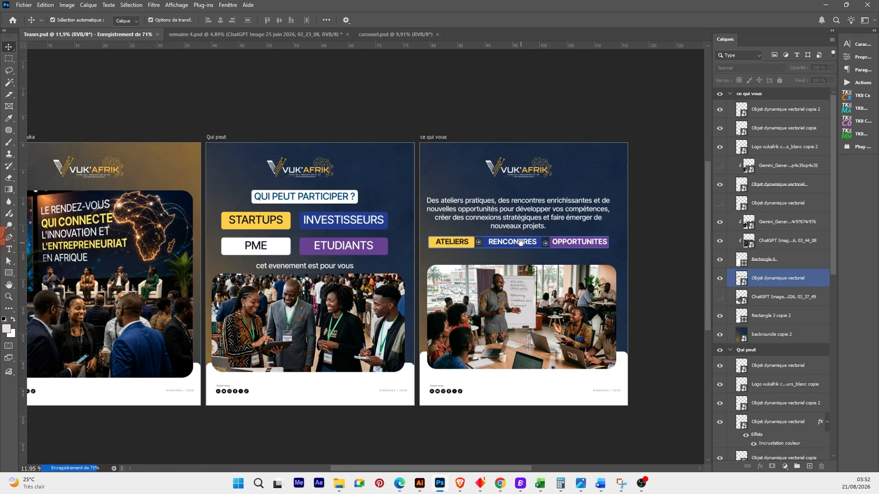
{"action": "scroll", "coordinate": [478, 265], "scroll_direction": "up", "scroll_amount": 2}
{"action": "left_click", "coordinate": [214, 383]}
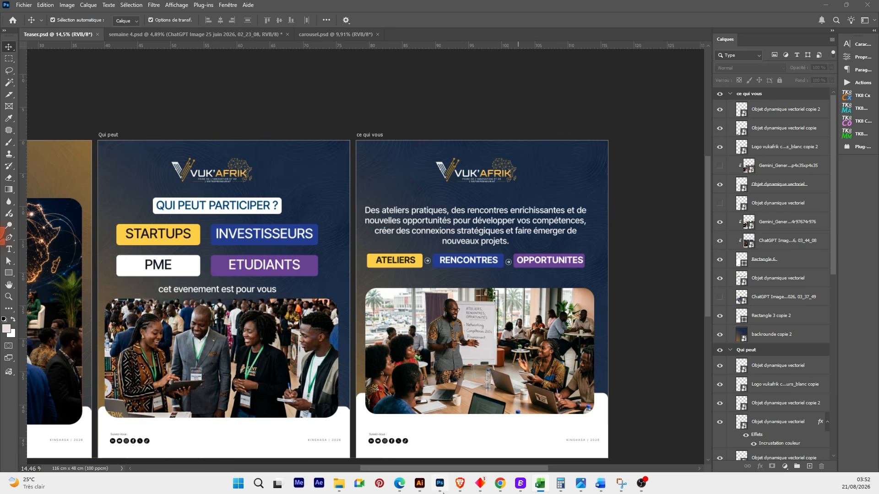
- Switch to Illustrator and replace the text "QUI PEUT PARTICIPER ?" with "CE QUI VOUS ATTEND"
{"action": "left_click", "coordinate": [420, 484]}
{"action": "scroll", "coordinate": [529, 325], "scroll_direction": "down", "scroll_amount": 1}
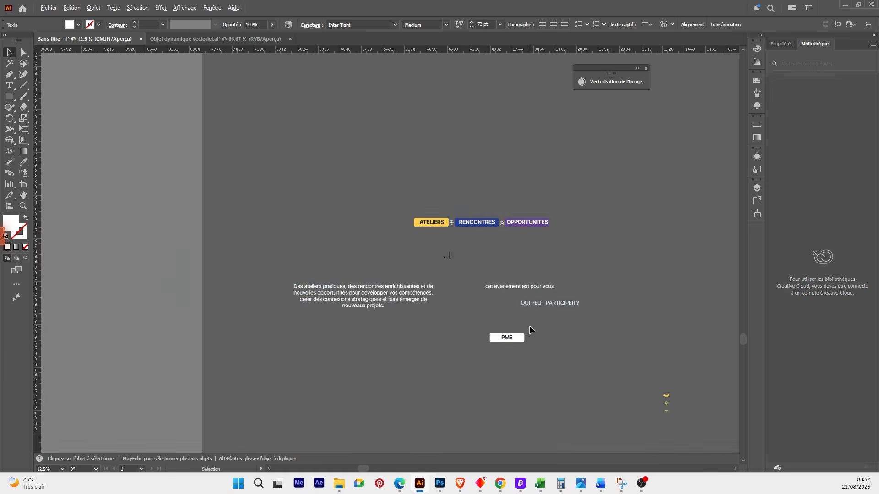
{"action": "scroll", "coordinate": [543, 305], "scroll_direction": "up", "scroll_amount": 2}
{"action": "key", "text": "alt+t"}
{"action": "left_click", "coordinate": [563, 305]}
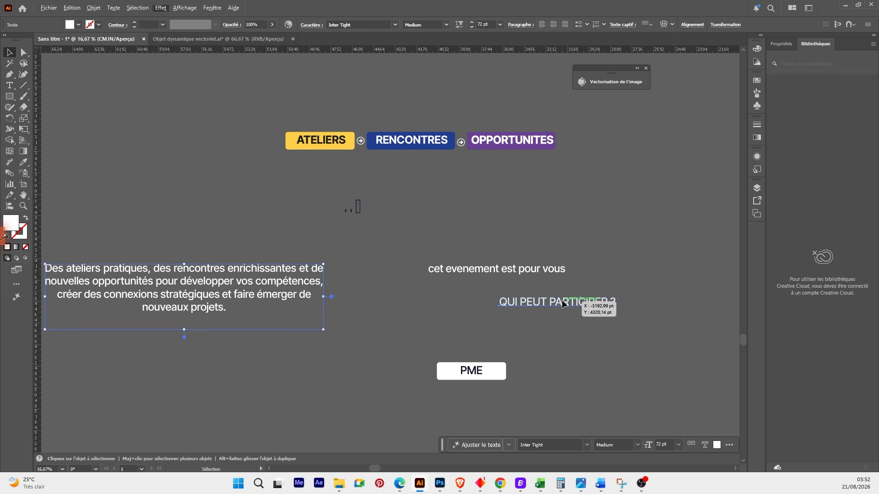
{"action": "double_click", "coordinate": [563, 302]}
{"action": "key", "text": "ctrl+a"}
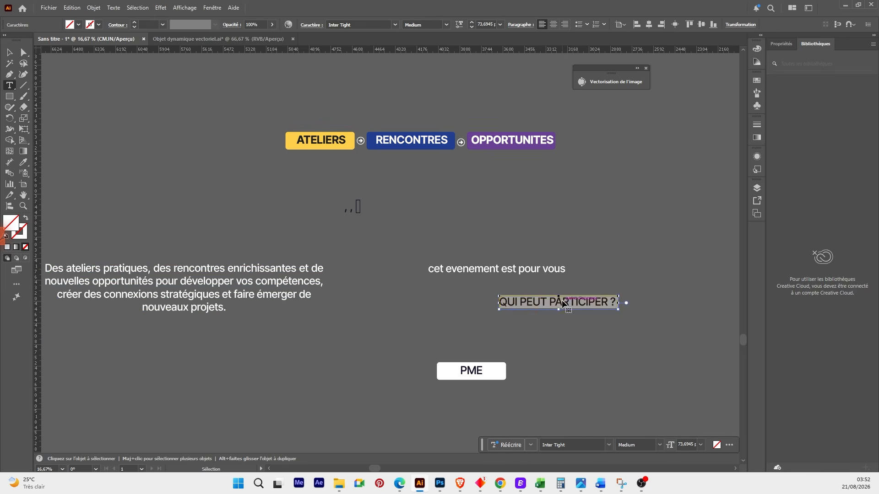
{"action": "type", "text": "CE QUI VOUS ATTEND"}
{"action": "key", "text": "Escape"}
{"action": "left_click", "coordinate": [9, 52]}
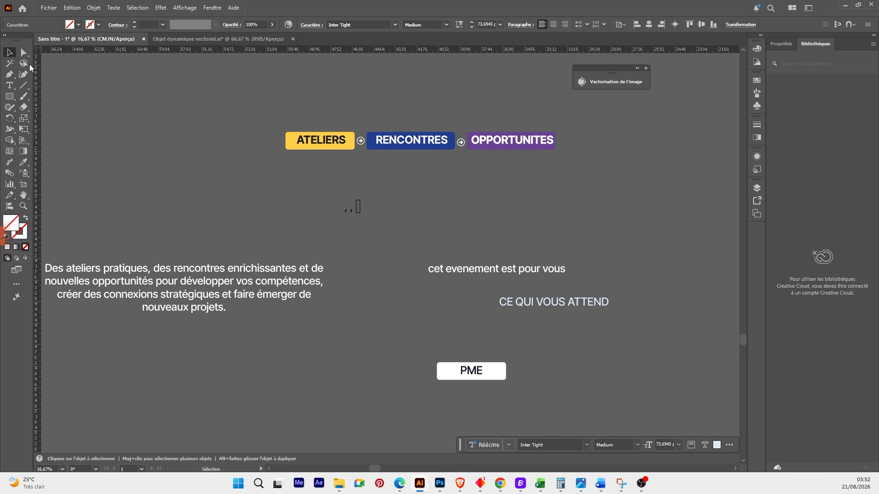
- Place the "CE QUI VOUS ATTEND" title below the logo in the Photoshop teaser at 59.94 % and move its layer into the "ce qui vous" artboard
{"action": "left_click", "coordinate": [563, 303]}
{"action": "left_click_drag", "start_coordinate": [570, 301], "coordinate": [460, 213]}
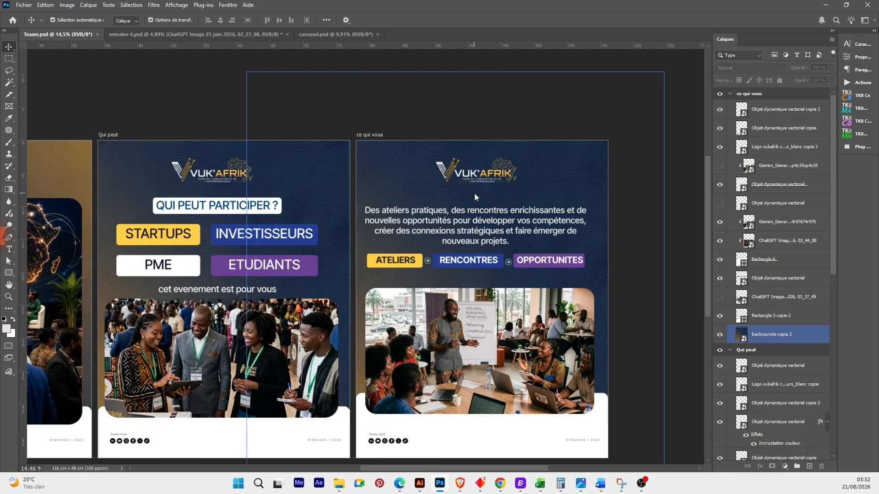
{"action": "left_click_drag", "start_coordinate": [487, 183], "coordinate": [485, 188]}
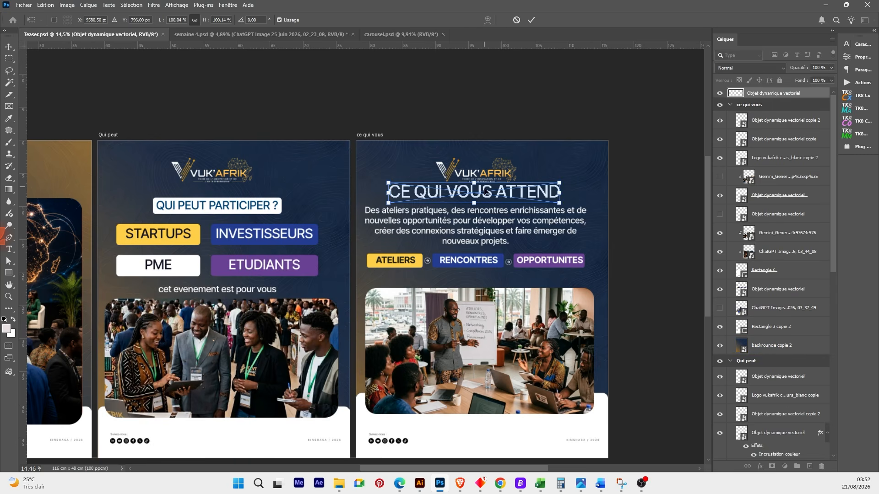
{"action": "left_click_drag", "start_coordinate": [557, 194], "coordinate": [521, 200]}
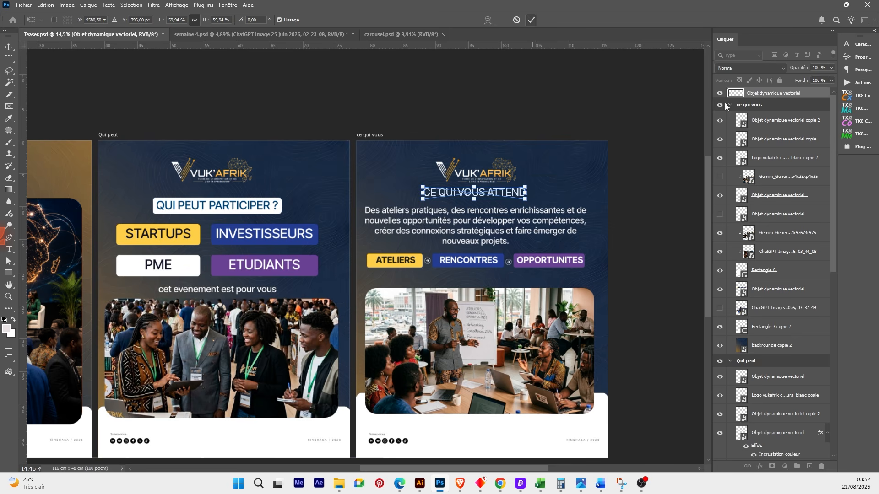
{"action": "left_click_drag", "start_coordinate": [726, 106], "coordinate": [733, 106]}
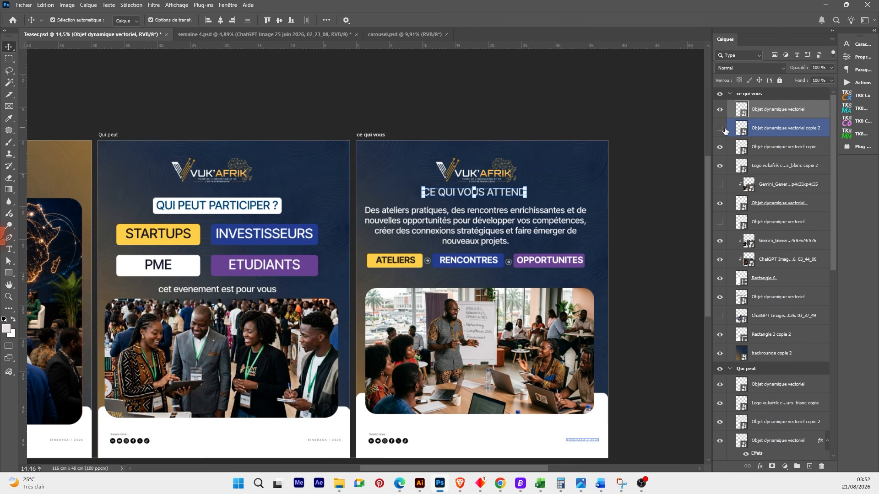
- Hide the descriptive paragraph and move the "CE QUI VOUS ATTEND" title down, level with the heading of the "Qui peut" artboard
{"action": "left_click", "coordinate": [576, 218]}
{"action": "left_click", "coordinate": [720, 203]}
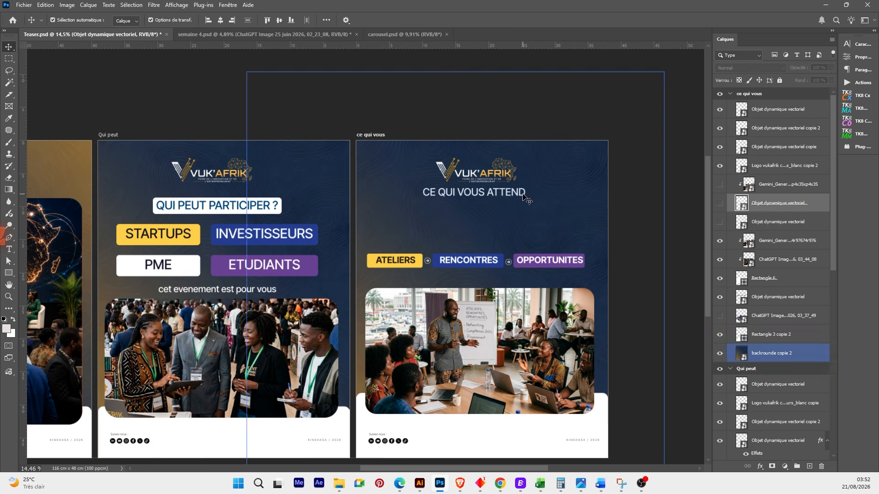
{"action": "left_click_drag", "start_coordinate": [519, 196], "coordinate": [515, 206]}
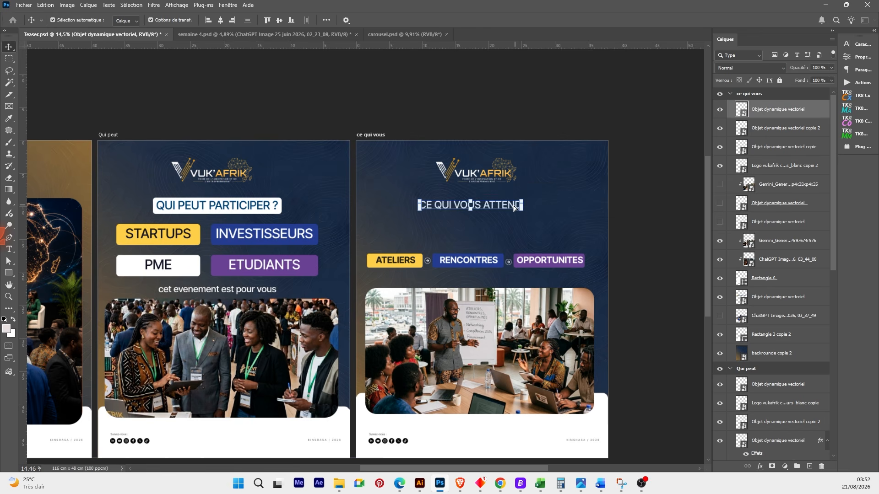
- Duplicate the white rectangle behind "QUI PEUT PARTICIPER ?" and move the copy into the "ce qui vous" artboard, behind its title
{"action": "left_click", "coordinate": [278, 209]}
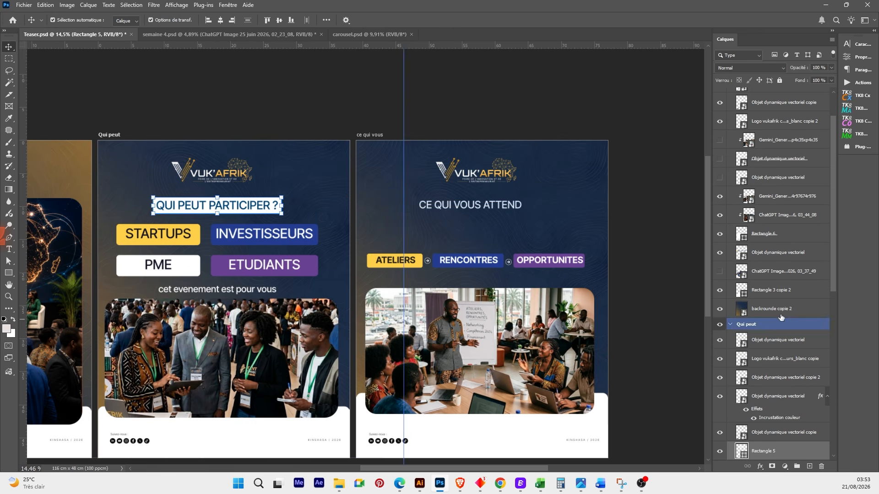
{"action": "scroll", "coordinate": [791, 412], "scroll_direction": "down", "scroll_amount": 1}
{"action": "key", "text": "ctrl"}
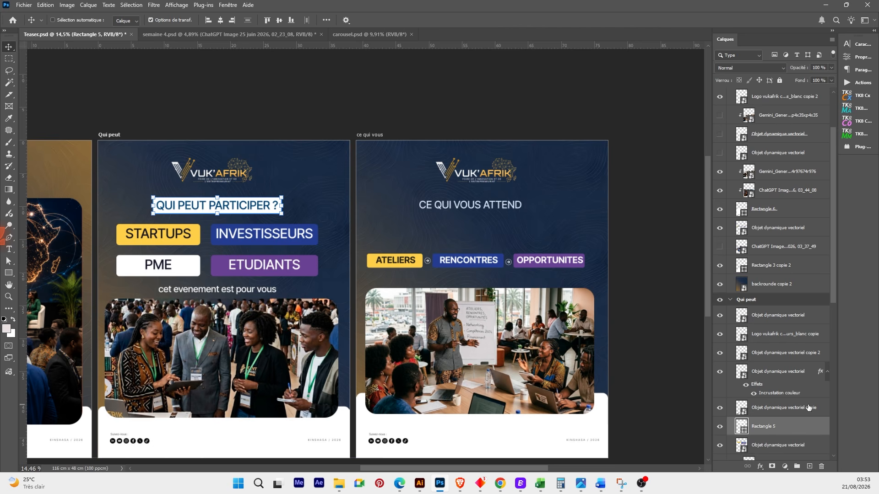
{"action": "key", "text": "ctrl+j"}
{"action": "left_click_drag", "start_coordinate": [785, 428], "coordinate": [785, 100]}
{"action": "left_click_drag", "start_coordinate": [783, 108], "coordinate": [783, 111]}
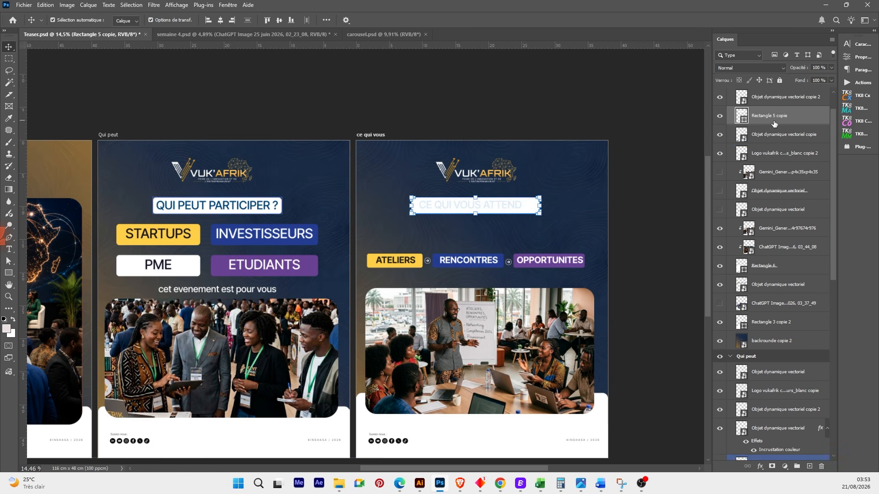
{"action": "scroll", "coordinate": [497, 214], "scroll_direction": "up", "scroll_amount": 3}
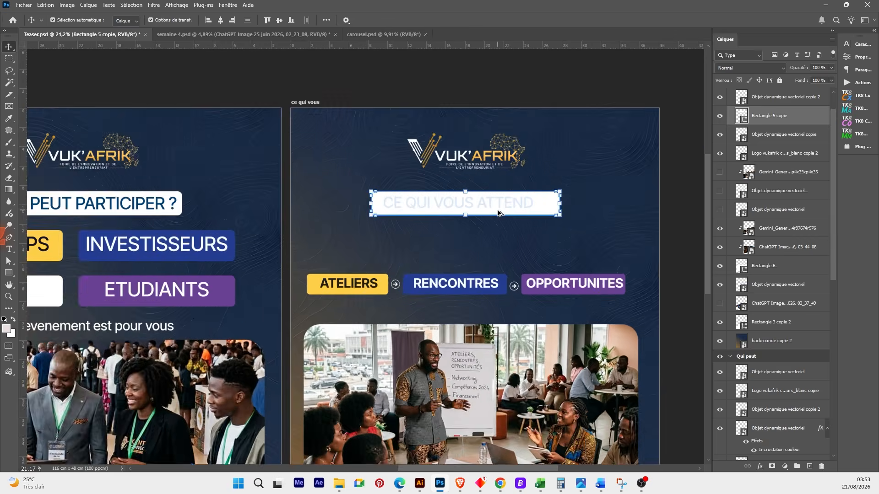
- Centre the "CE QUI VOUS ATTEND" title on its white rectangle and give the text a dark blue colour overlay
{"action": "left_click", "coordinate": [503, 204]}
{"action": "left_click_drag", "start_coordinate": [503, 203], "coordinate": [509, 203]}
{"action": "left_click", "coordinate": [571, 205]}
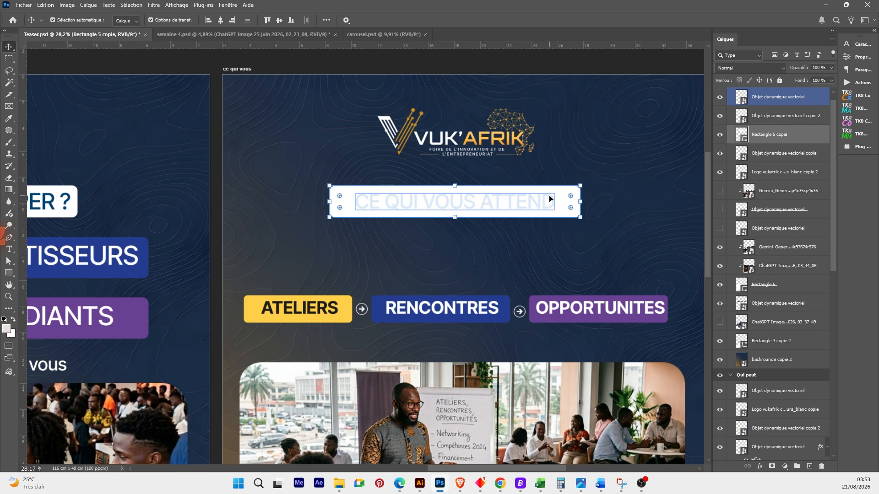
{"action": "left_click", "coordinate": [549, 198]}
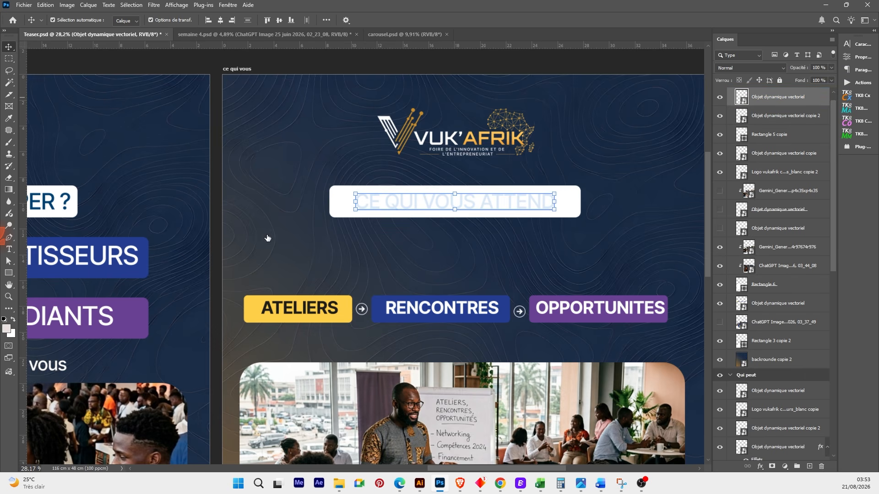
{"action": "key", "text": "space"}
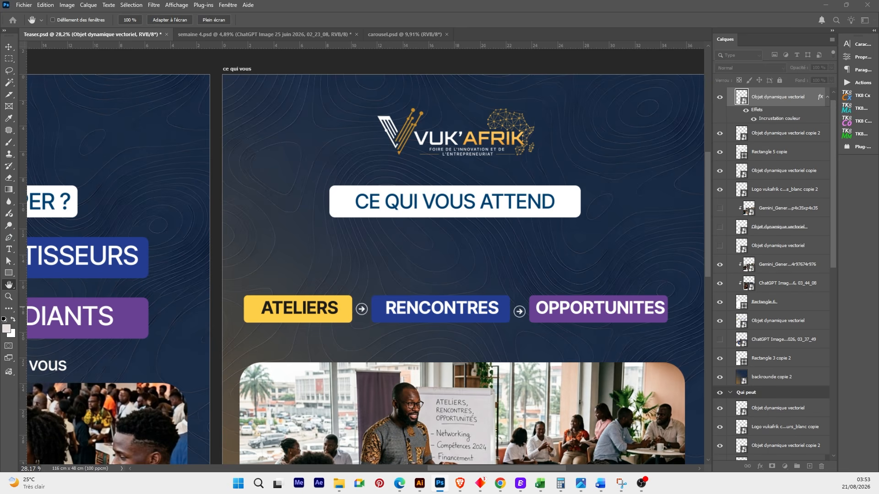
{"action": "left_click", "coordinate": [433, 211]}
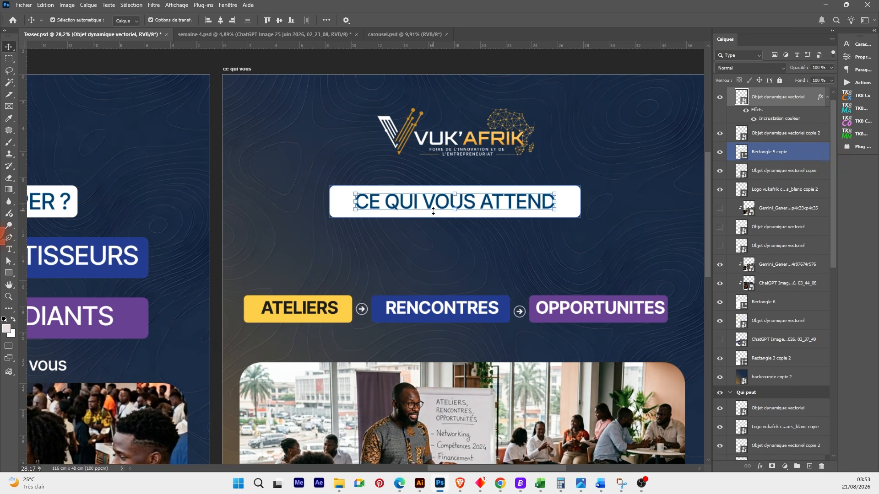
{"action": "scroll", "coordinate": [565, 202], "scroll_direction": "down", "scroll_amount": 3}
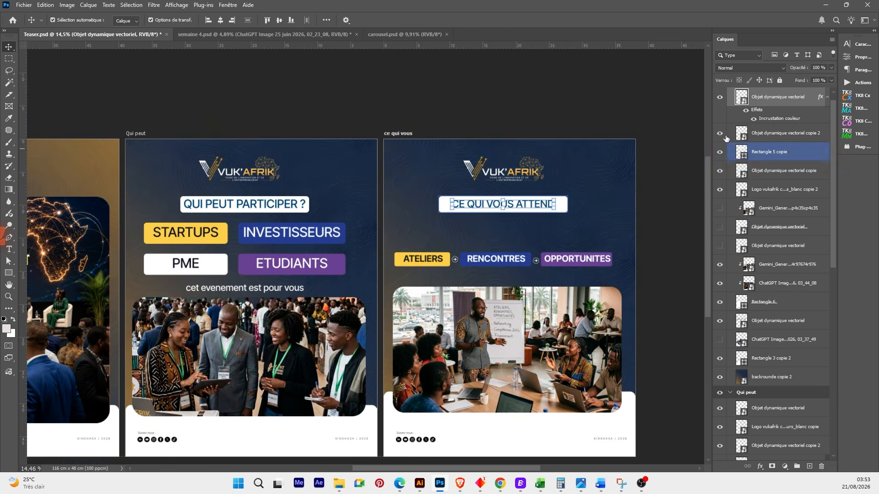
- Show the descriptive paragraph and arrange it above the photo, with the ATELIERS, RENCONTRES and OPPORTUNITES badges between it and the title
{"action": "scroll", "coordinate": [755, 151], "scroll_direction": "down", "scroll_amount": 1}
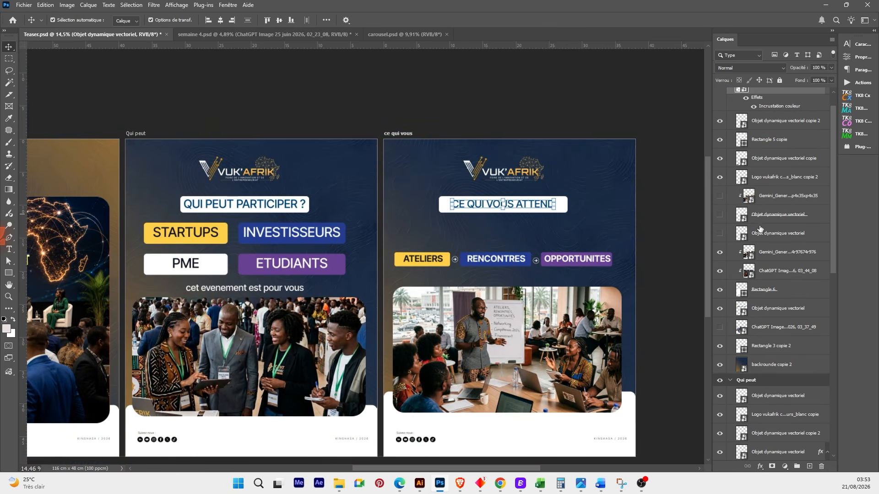
{"action": "left_click", "coordinate": [720, 233]}
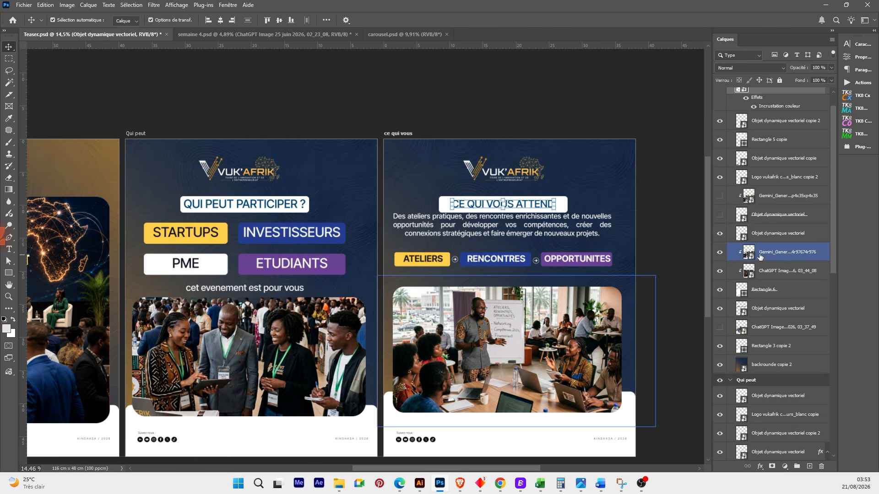
{"action": "left_click_drag", "start_coordinate": [586, 233], "coordinate": [615, 230]}
{"action": "left_click", "coordinate": [531, 20]}
{"action": "left_click", "coordinate": [613, 261]}
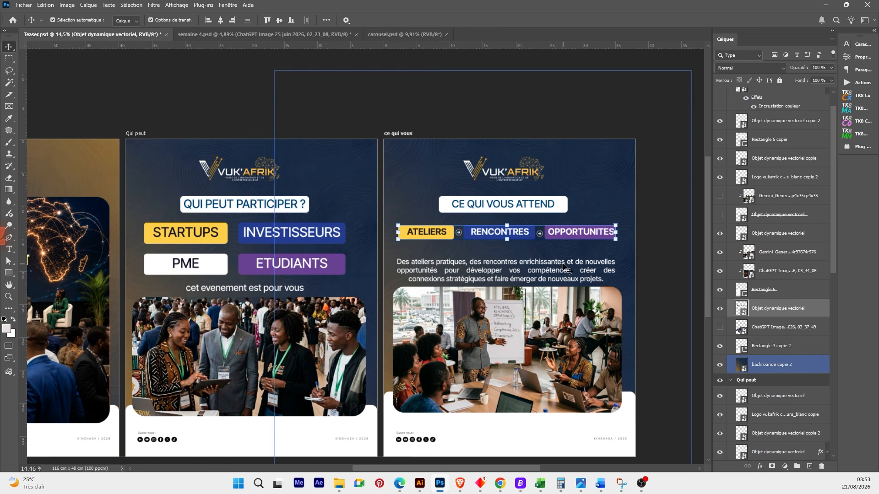
{"action": "left_click_drag", "start_coordinate": [561, 264], "coordinate": [555, 241]}
{"action": "scroll", "coordinate": [555, 239], "scroll_direction": "down", "scroll_amount": 3}
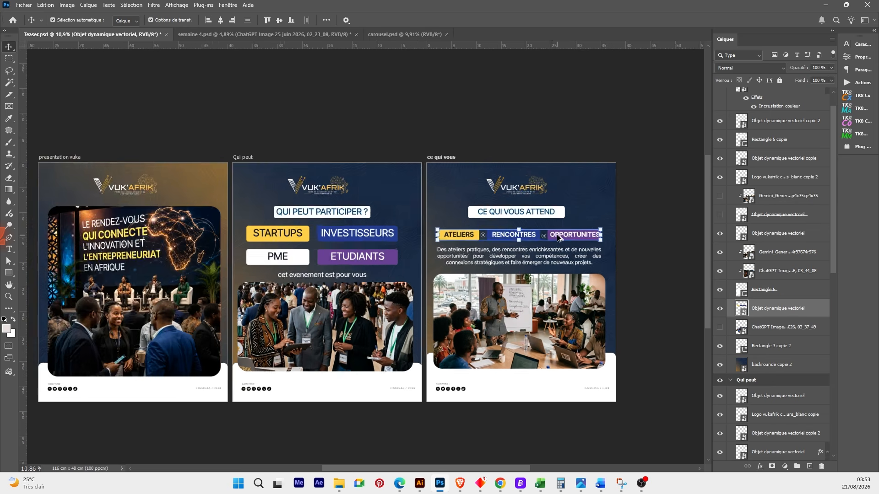
{"action": "scroll", "coordinate": [555, 239], "scroll_direction": "up", "scroll_amount": 2}
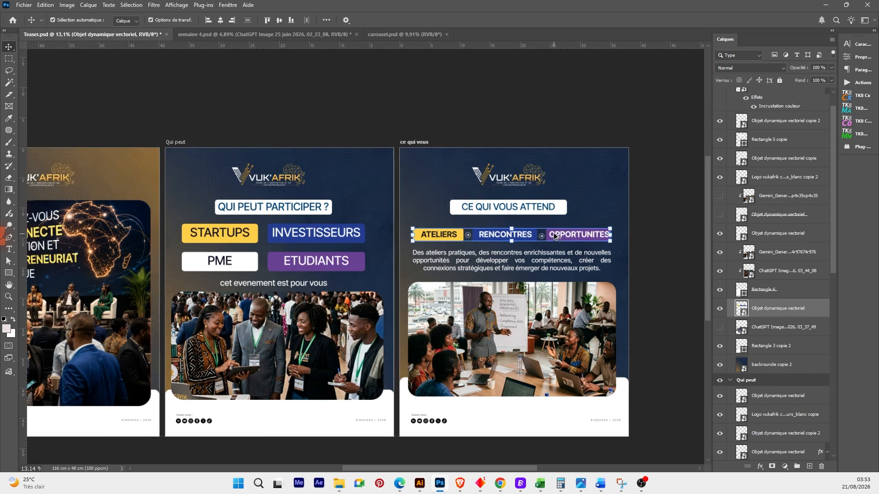
- Align the logo, title rectangle, badges and descriptive paragraph of the "ce qui vous" artboard on their horizontal centres
{"action": "scroll", "coordinate": [545, 211], "scroll_direction": "up", "scroll_amount": 3}
{"action": "left_click", "coordinate": [552, 209], "text": "shift"}
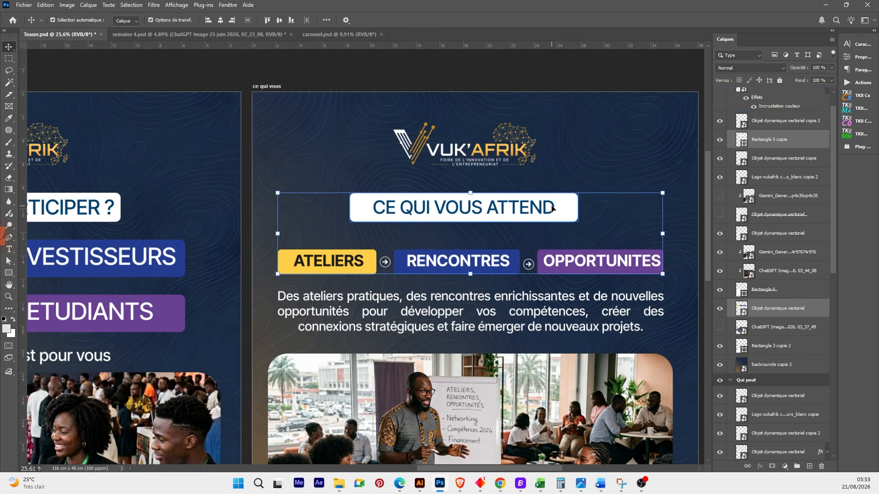
{"action": "left_click", "coordinate": [554, 299], "text": "shift"}
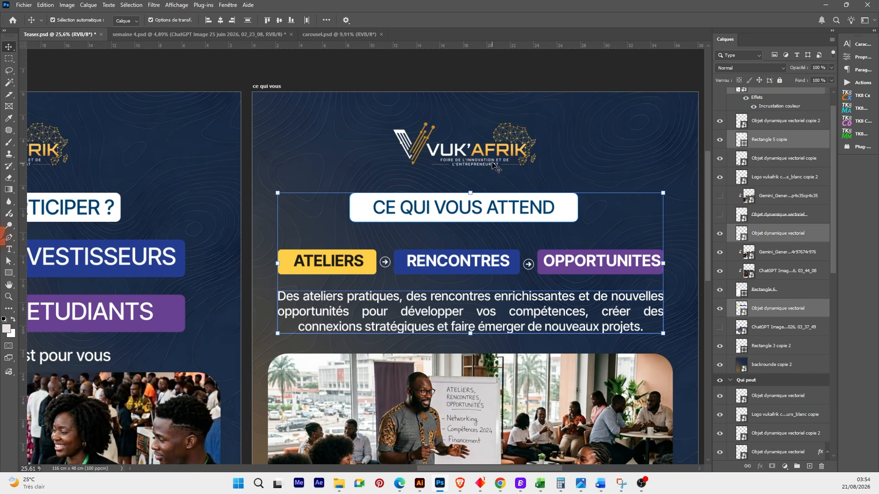
{"action": "left_click", "coordinate": [494, 153], "text": "shift"}
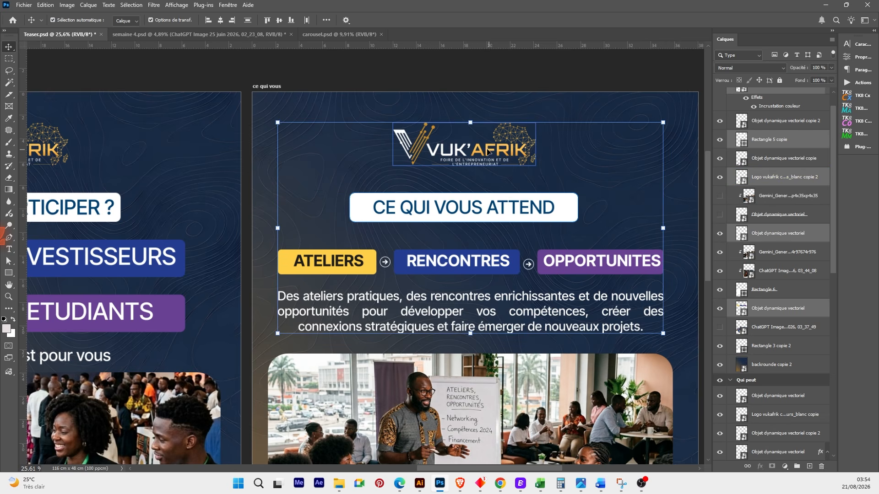
{"action": "left_click", "coordinate": [221, 21]}
{"action": "scroll", "coordinate": [477, 208], "scroll_direction": "down", "scroll_amount": 5}
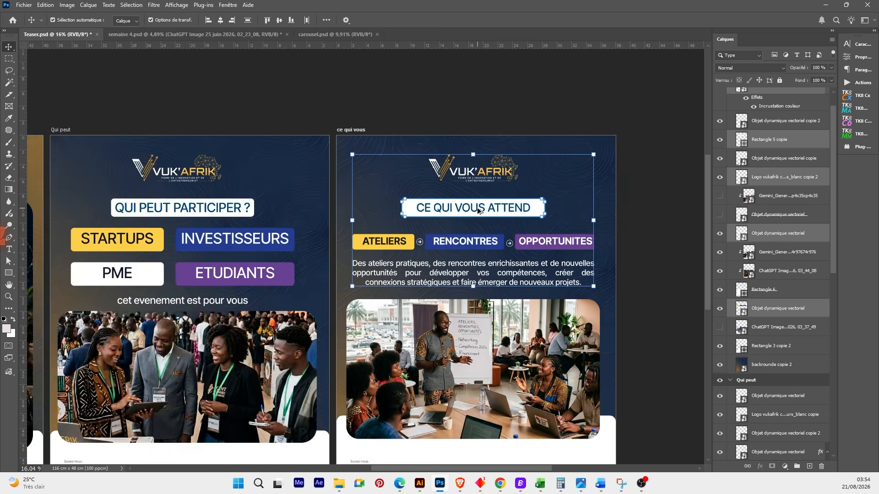
{"action": "scroll", "coordinate": [525, 298], "scroll_direction": "up", "scroll_amount": 2}
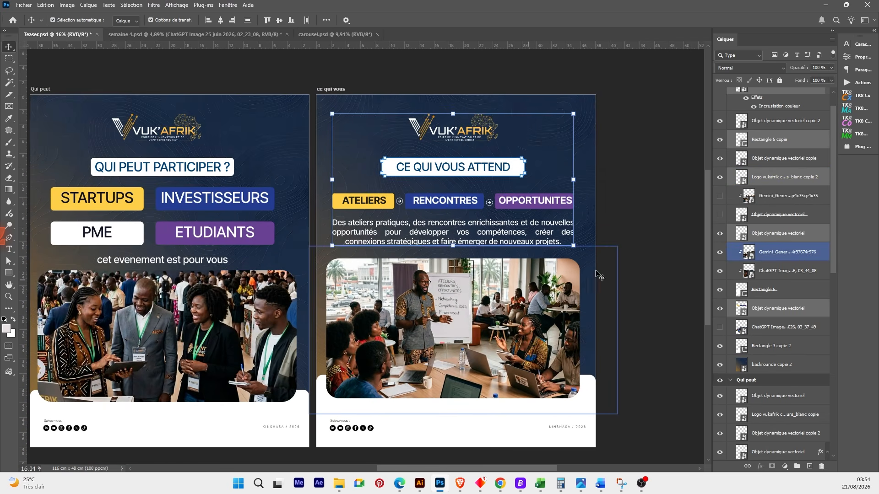
- Deselect the aligned layers and save the teaser document
{"action": "left_click", "coordinate": [625, 269]}
{"action": "scroll", "coordinate": [471, 259], "scroll_direction": "down", "scroll_amount": 2}
{"action": "key", "text": "ctrl+s"}
{"action": "scroll", "coordinate": [470, 258], "scroll_direction": "down", "scroll_amount": 2}
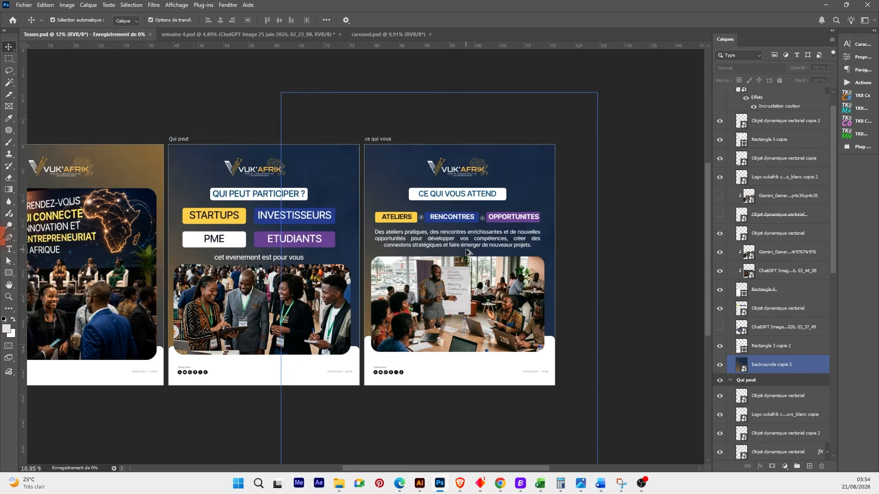
- Examine the three teaser artboards up close and side by side, and take a screenshot of them
{"action": "left_click", "coordinate": [469, 270], "text": "ctrl"}
{"action": "scroll", "coordinate": [468, 271], "scroll_direction": "up", "scroll_amount": 2}
{"action": "left_click_drag", "start_coordinate": [615, 220], "coordinate": [589, 252]}
{"action": "left_click", "coordinate": [431, 263]}
{"action": "scroll", "coordinate": [478, 251], "scroll_direction": "up", "scroll_amount": 3}
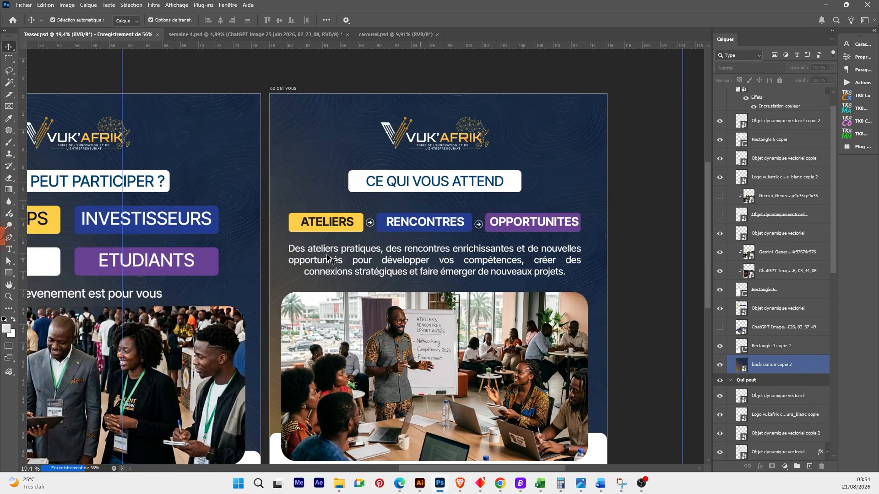
{"action": "scroll", "coordinate": [477, 251], "scroll_direction": "down", "scroll_amount": 3}
{"action": "scroll", "coordinate": [545, 267], "scroll_direction": "up", "scroll_amount": 4}
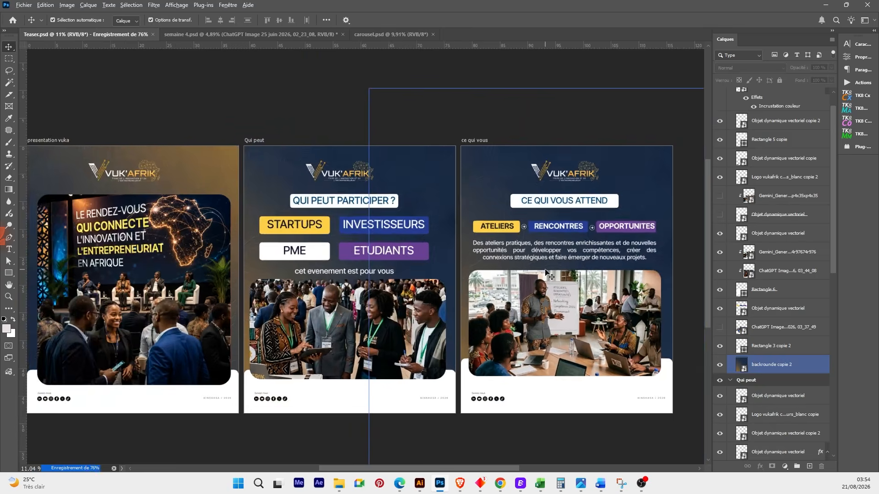
{"action": "left_click_drag", "start_coordinate": [586, 247], "coordinate": [484, 224]}
{"action": "left_click_drag", "start_coordinate": [311, 257], "coordinate": [337, 253]}
{"action": "scroll", "coordinate": [337, 254], "scroll_direction": "left", "scroll_amount": 10}
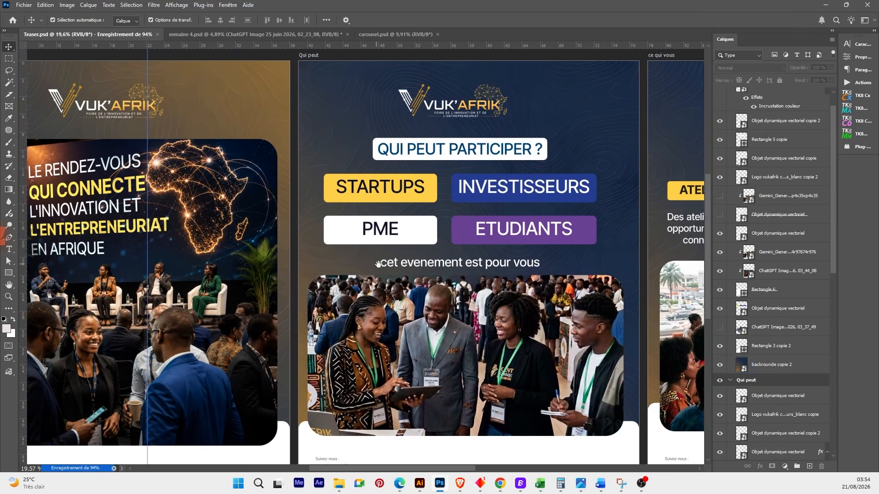
{"action": "scroll", "coordinate": [359, 262], "scroll_direction": "left", "scroll_amount": 4}
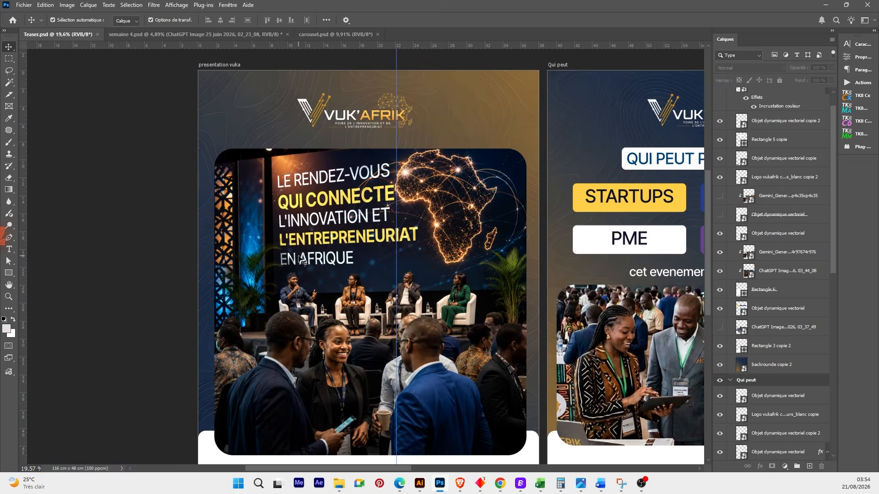
{"action": "scroll", "coordinate": [302, 255], "scroll_direction": "down", "scroll_amount": 5}
{"action": "scroll", "coordinate": [502, 277], "scroll_direction": "up", "scroll_amount": 1}
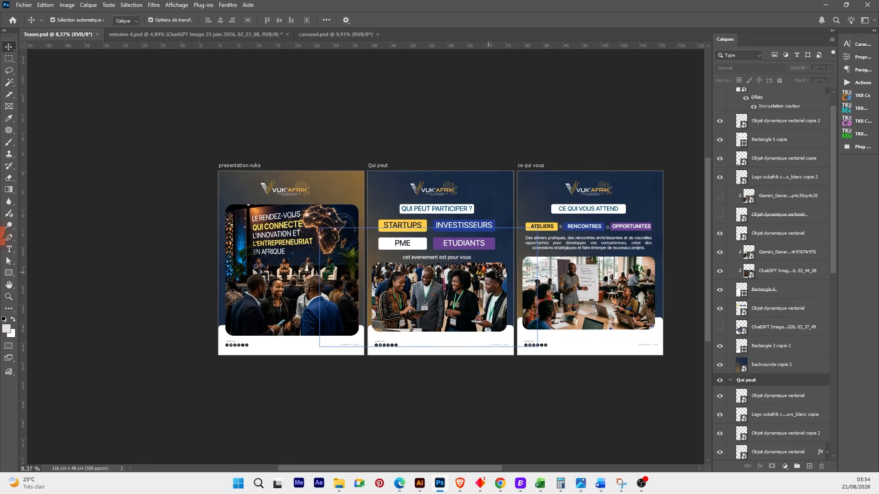
{"action": "left_click", "coordinate": [526, 270]}
{"action": "scroll", "coordinate": [526, 270], "scroll_direction": "up", "scroll_amount": 2}
{"action": "scroll", "coordinate": [531, 260], "scroll_direction": "up", "scroll_amount": 2}
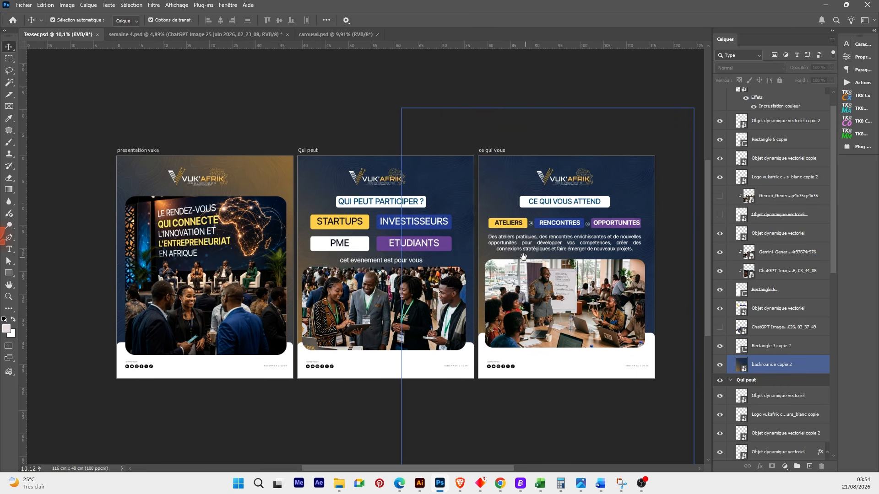
{"action": "scroll", "coordinate": [515, 258], "scroll_direction": "up", "scroll_amount": 1}
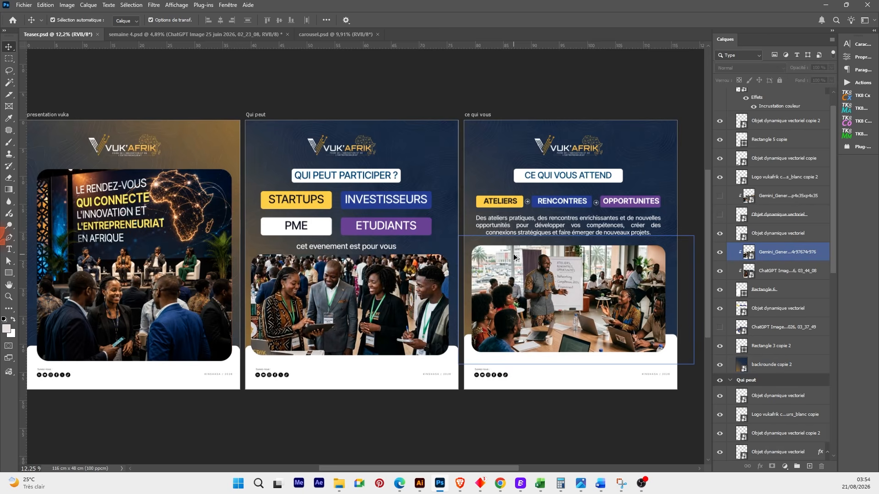
{"action": "scroll", "coordinate": [514, 257], "scroll_direction": "down", "scroll_amount": 1}
{"action": "left_click", "coordinate": [152, 102]}
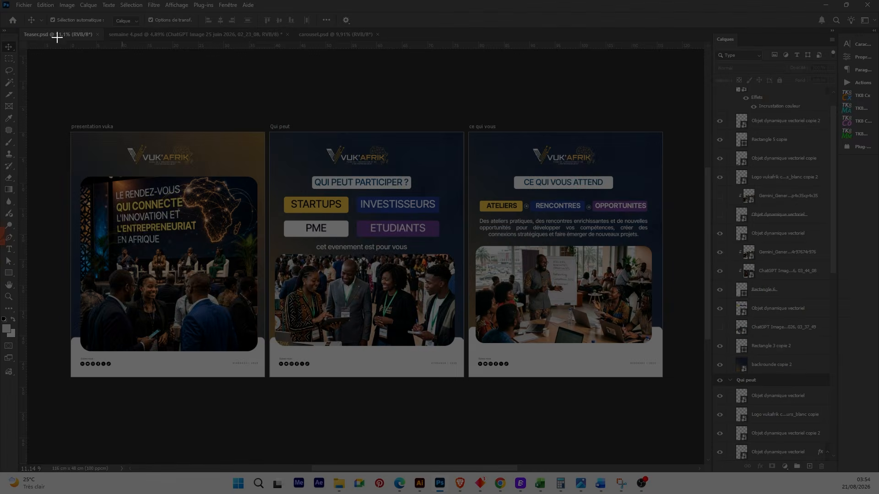
{"action": "left_click_drag", "start_coordinate": [1, 1], "coordinate": [807, 387]}
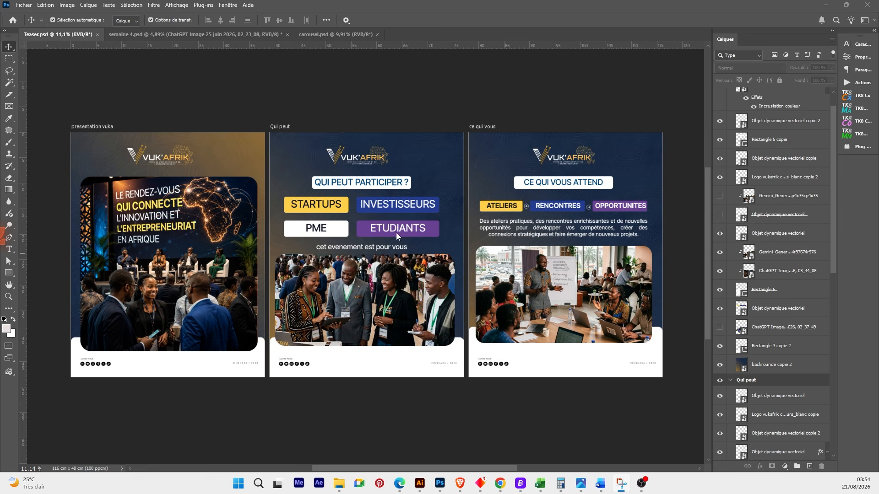
- Export the three artboards "presentation vuka", "Qui peut" and "ce qui vous" as 3800 x 4800 px PNG files into the Aout folder
{"action": "left_click", "coordinate": [24, 4]}
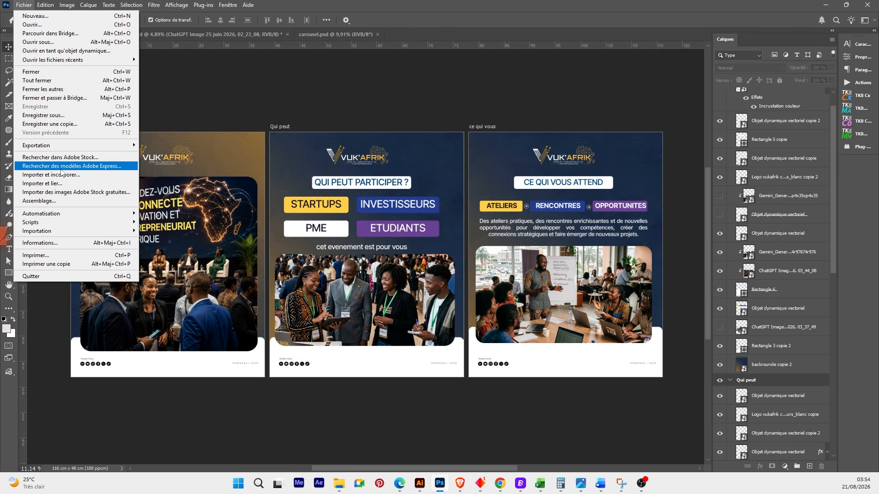
{"action": "mouse_move", "coordinate": [64, 146]}
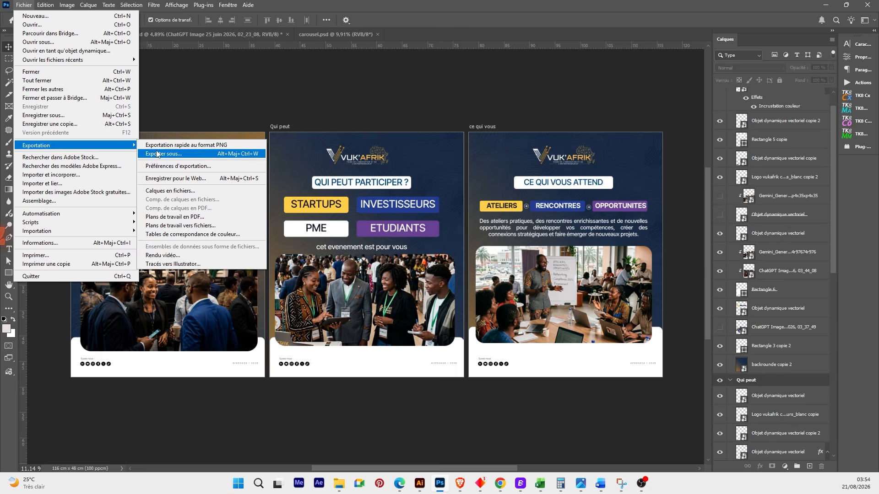
{"action": "left_click", "coordinate": [184, 152]}
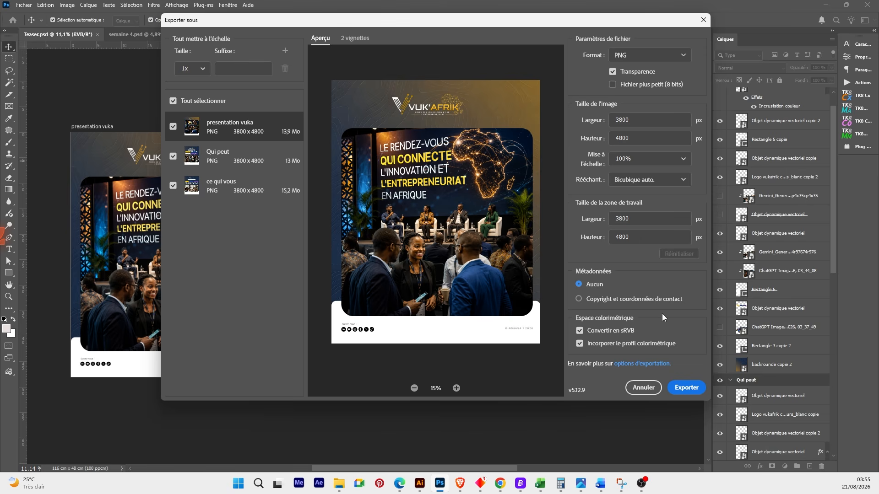
{"action": "left_click", "coordinate": [677, 392]}
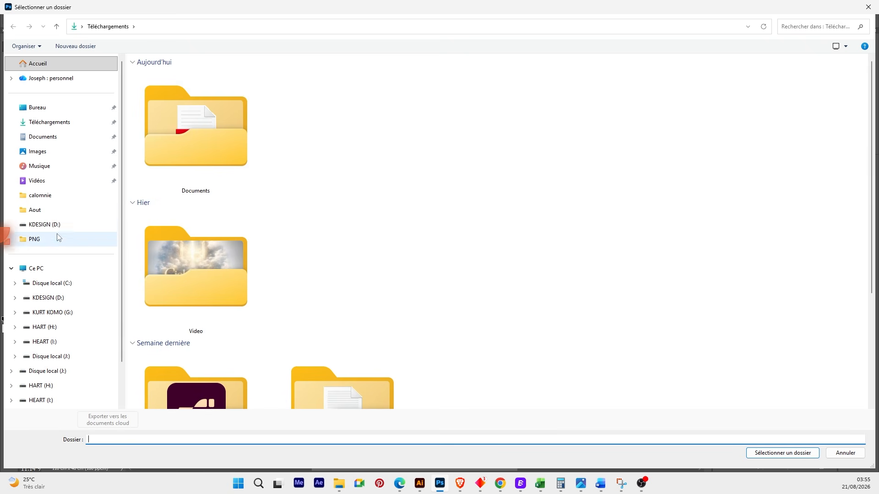
{"action": "left_click", "coordinate": [53, 210]}
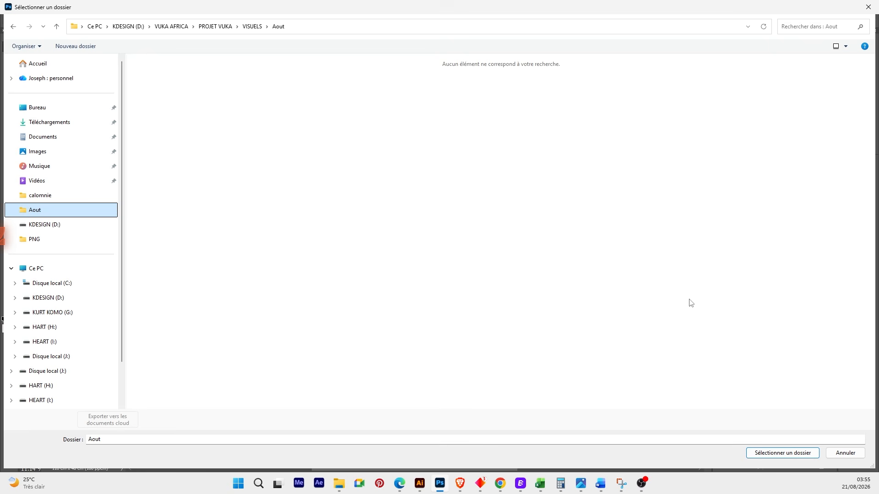
{"action": "left_click", "coordinate": [795, 450]}
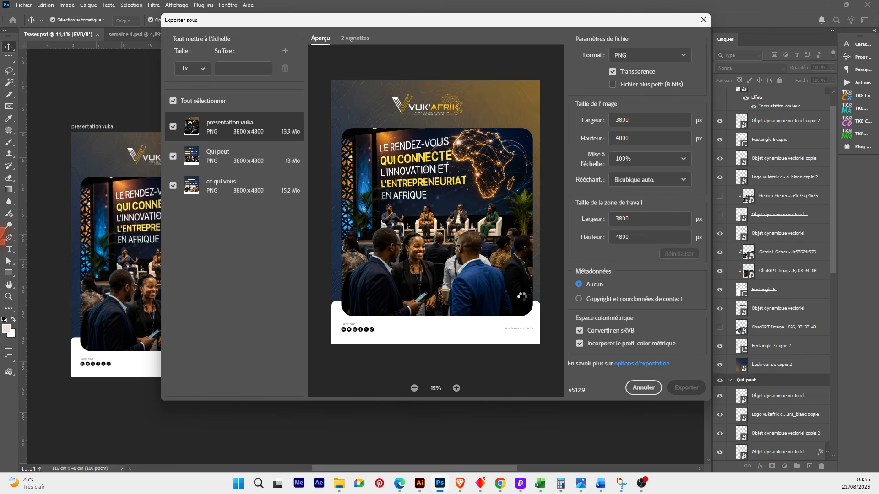
- Switch to the carousel document and export its slices as JPEG images with Save for Web
{"action": "key", "text": "Escape"}
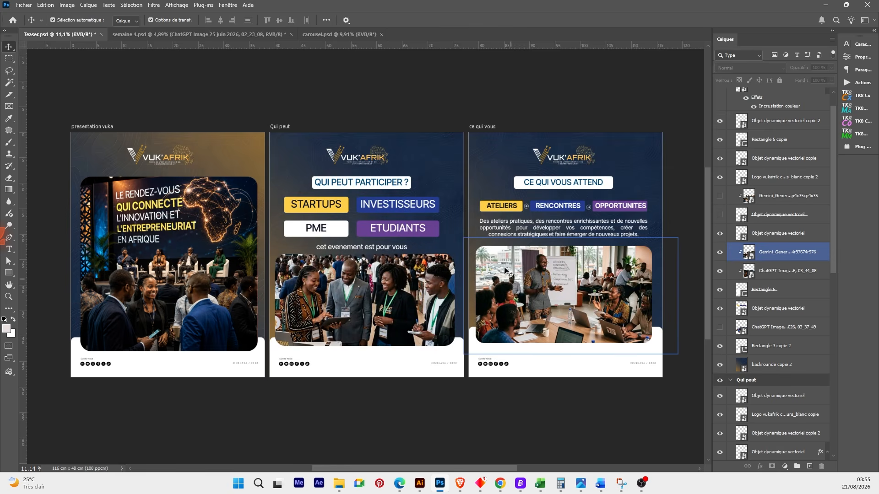
{"action": "left_click", "coordinate": [337, 34]}
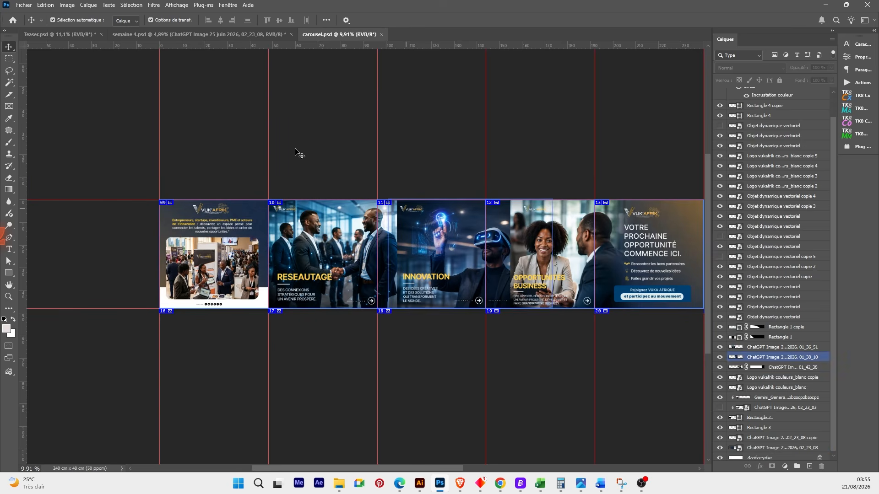
{"action": "left_click", "coordinate": [24, 5]}
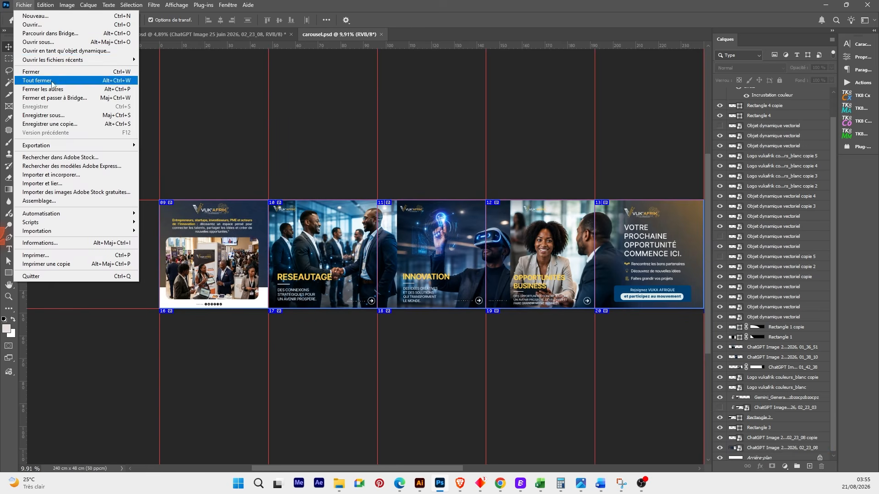
{"action": "mouse_move", "coordinate": [65, 145]}
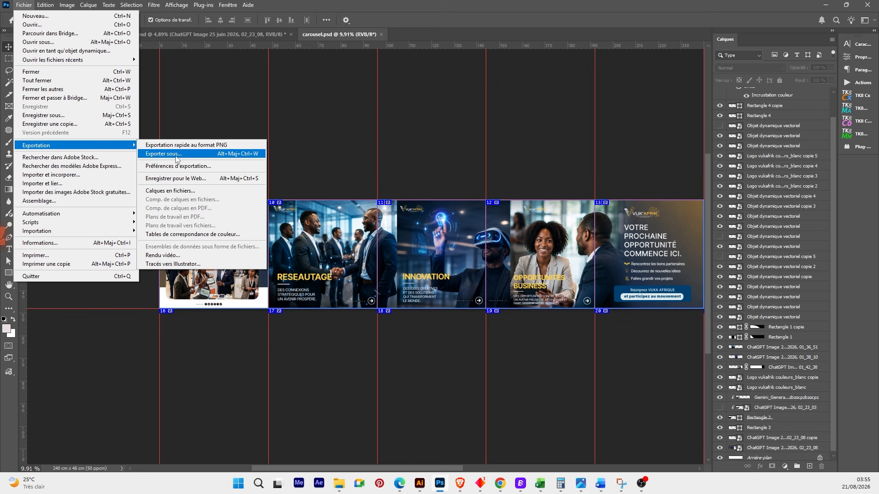
{"action": "left_click", "coordinate": [179, 179]}
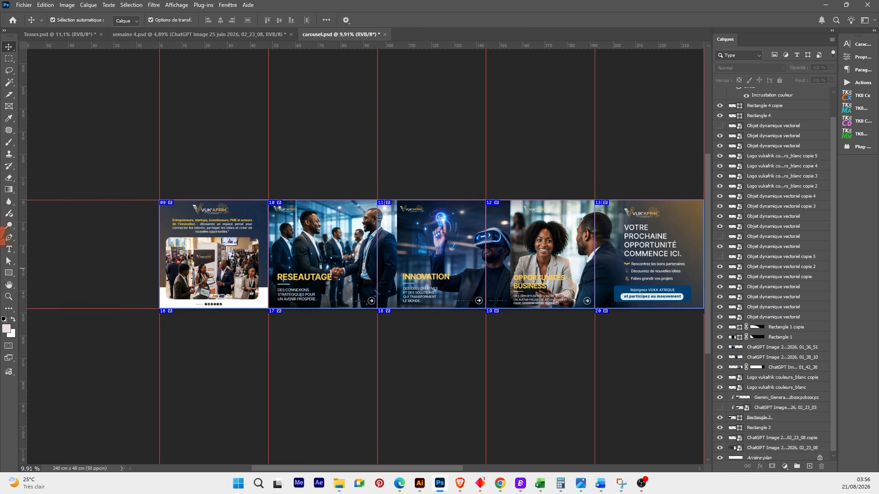
- Examine the exported teaser images "ce qui vous.png", "presentation vuka.png" and "Qui peut.png" at full window size
{"action": "left_click", "coordinate": [341, 483]}
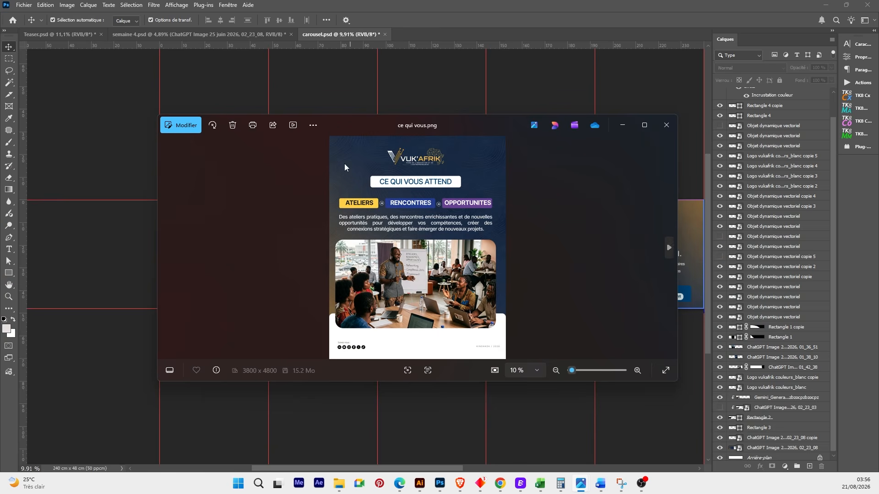
{"action": "left_click", "coordinate": [644, 125]}
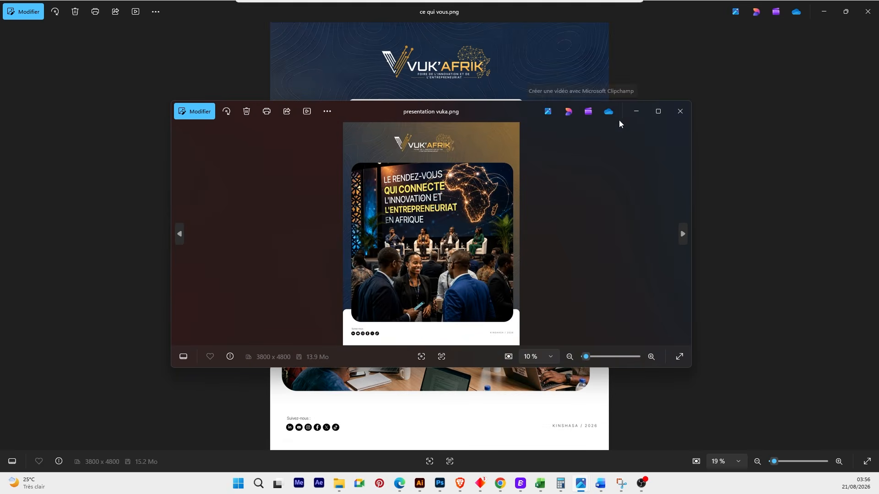
{"action": "left_click", "coordinate": [666, 117]}
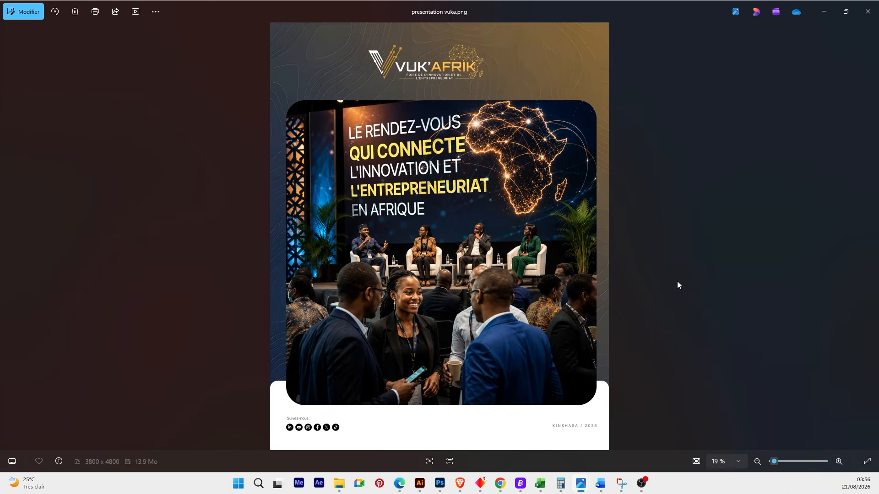
{"action": "left_click", "coordinate": [870, 239]}
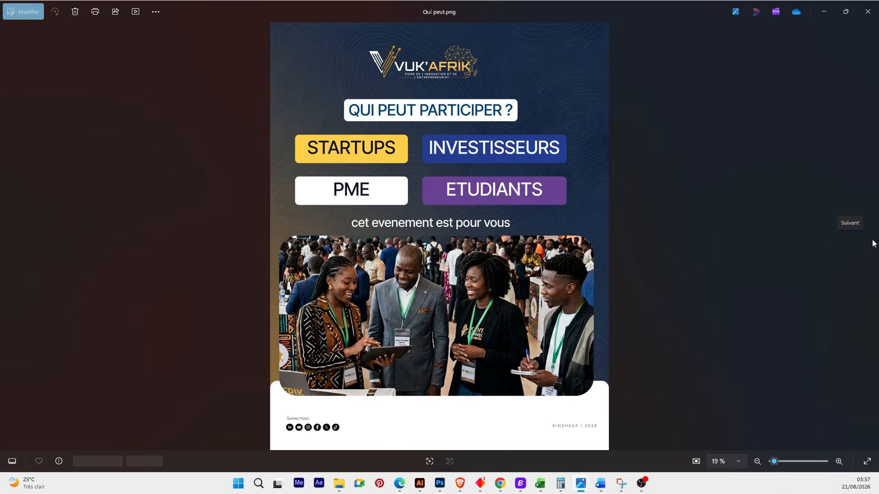
{"action": "left_click", "coordinate": [868, 16]}
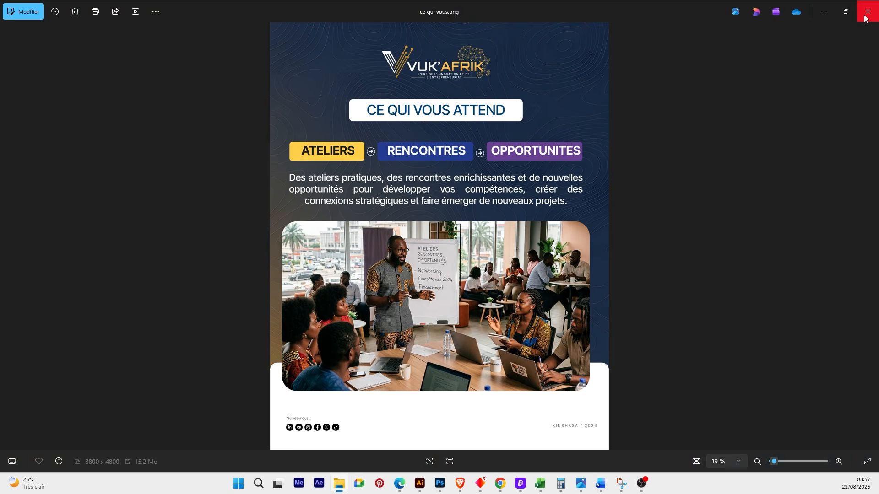
{"action": "left_click", "coordinate": [866, 14]}
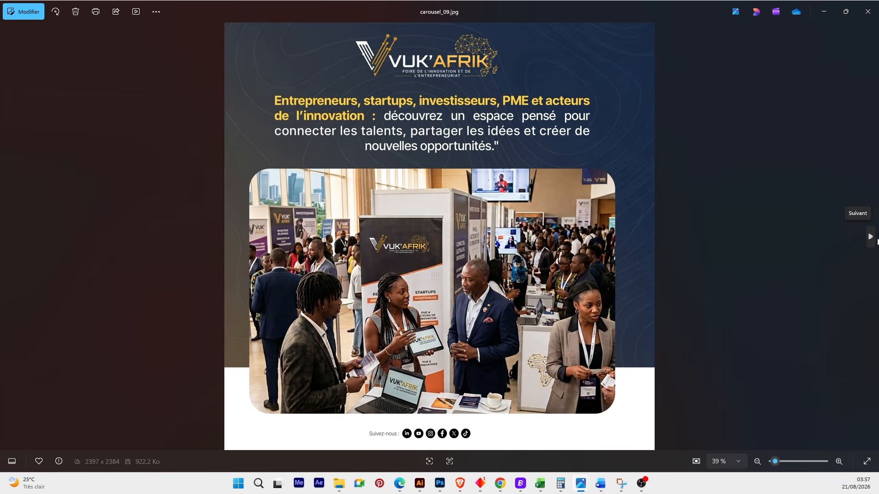
- Examine the exported carousel images from carousel_09.jpg to carousel_13.jpg in both directions and close the viewer
{"action": "left_click", "coordinate": [874, 240]}
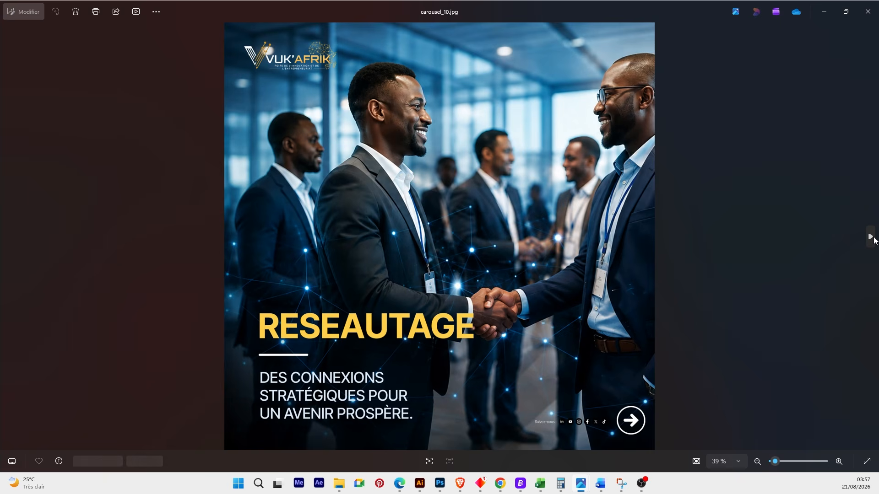
{"action": "left_click", "coordinate": [875, 240]}
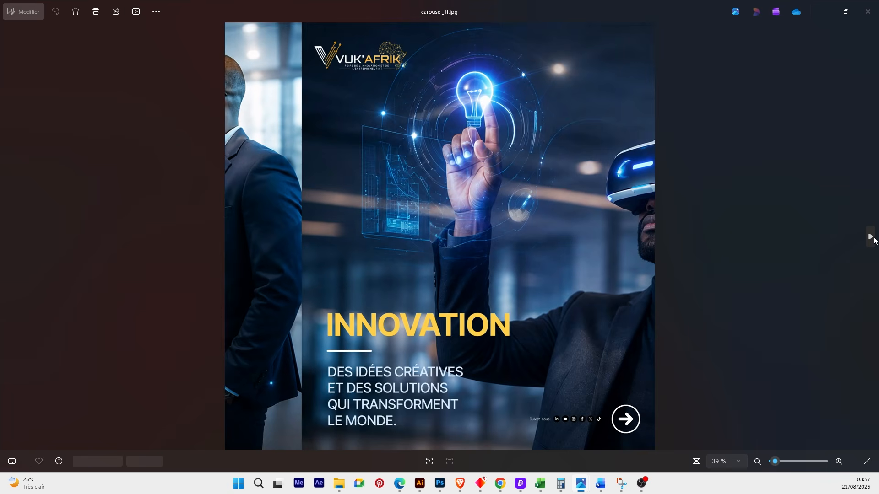
{"action": "left_click", "coordinate": [875, 240]}
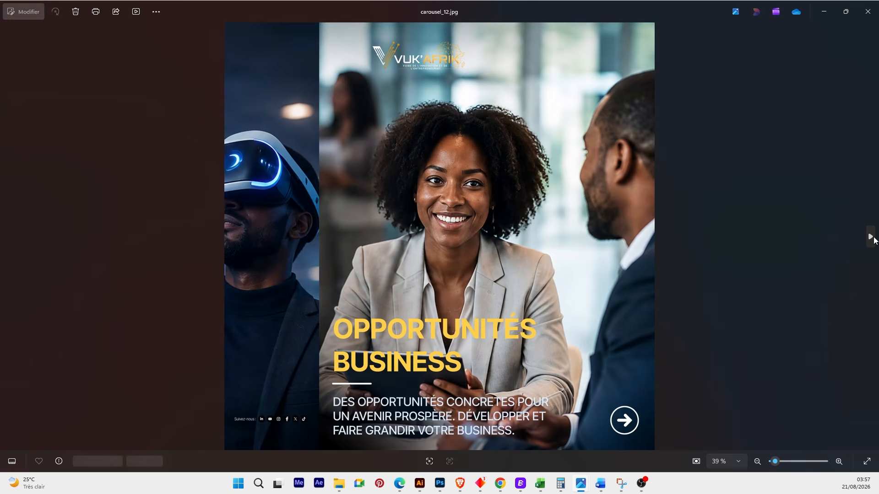
{"action": "left_click", "coordinate": [871, 237]}
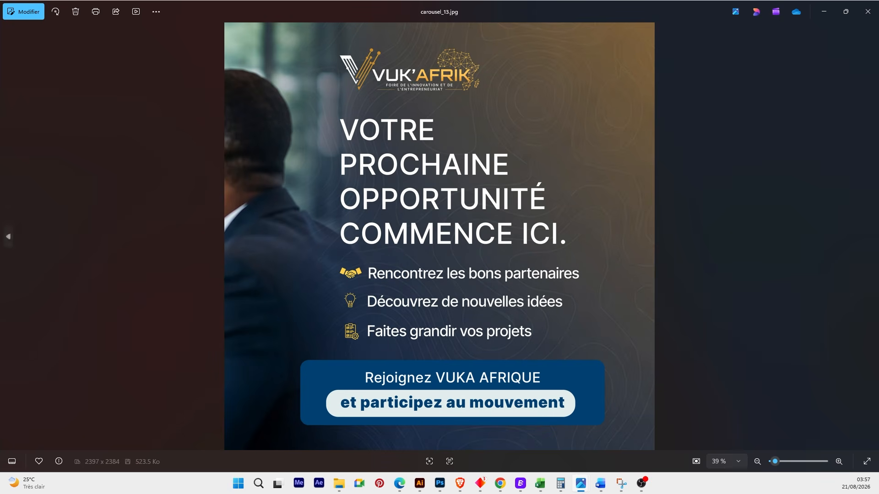
{"action": "left_click", "coordinate": [7, 244]}
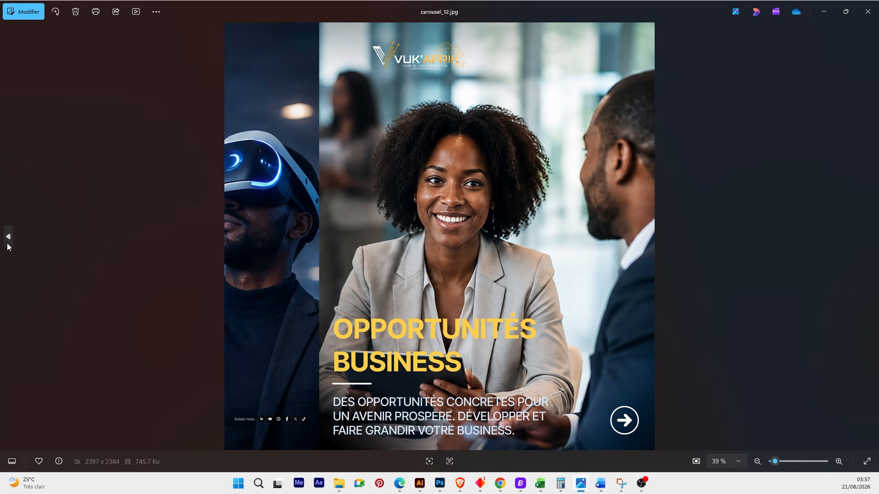
{"action": "left_click", "coordinate": [7, 244]}
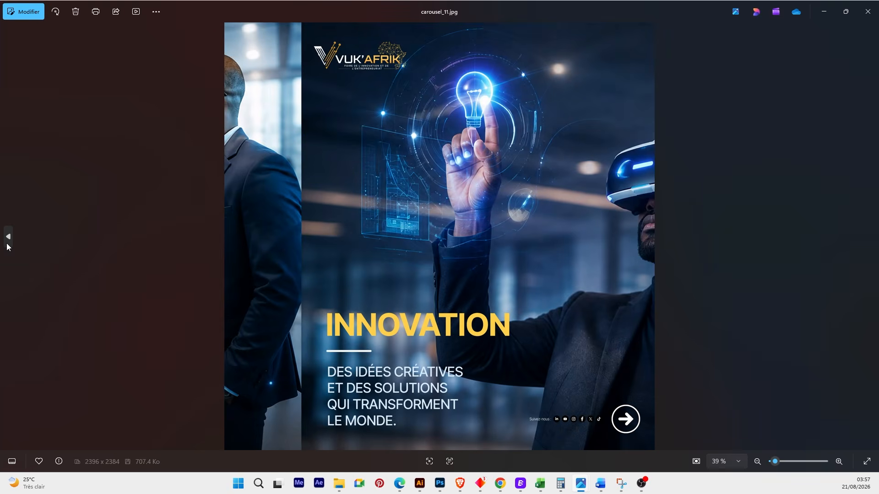
{"action": "left_click", "coordinate": [7, 244]}
{"action": "left_click", "coordinate": [7, 244]}
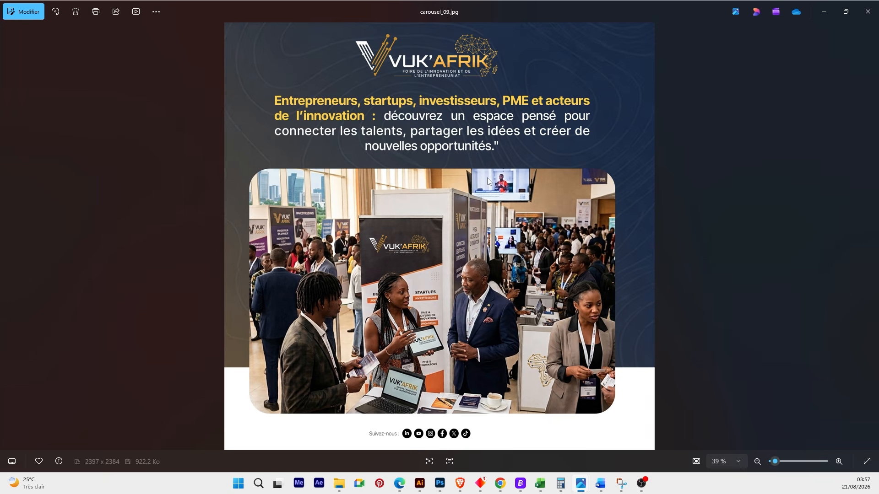
{"action": "left_click", "coordinate": [868, 11]}
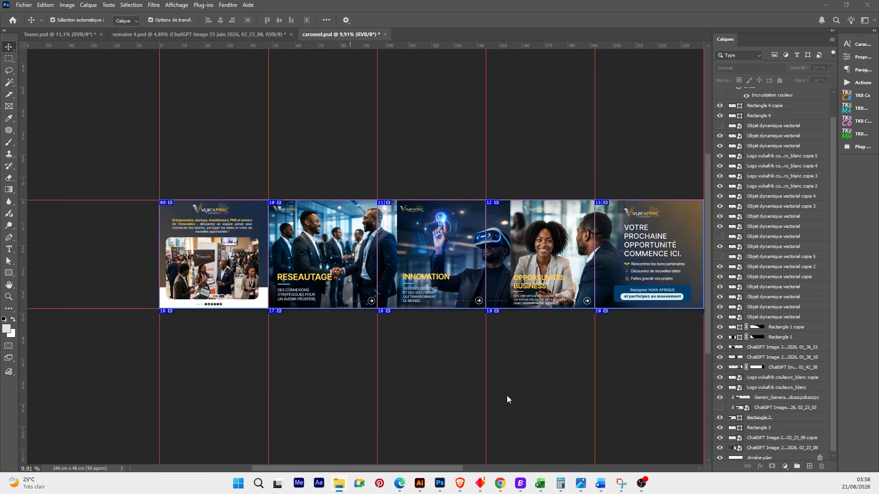
- Save the carousel document and close semaine 4.psd without saving its changes
{"action": "left_click", "coordinate": [24, 5]}
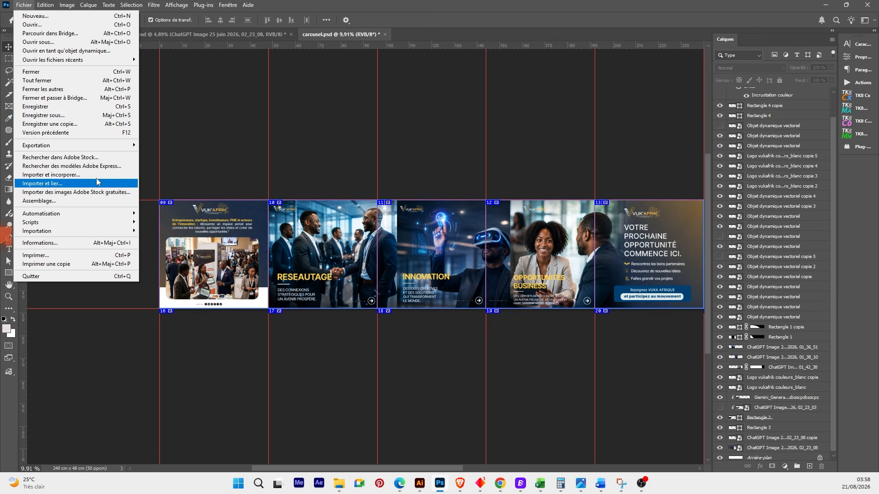
{"action": "left_click", "coordinate": [41, 106]}
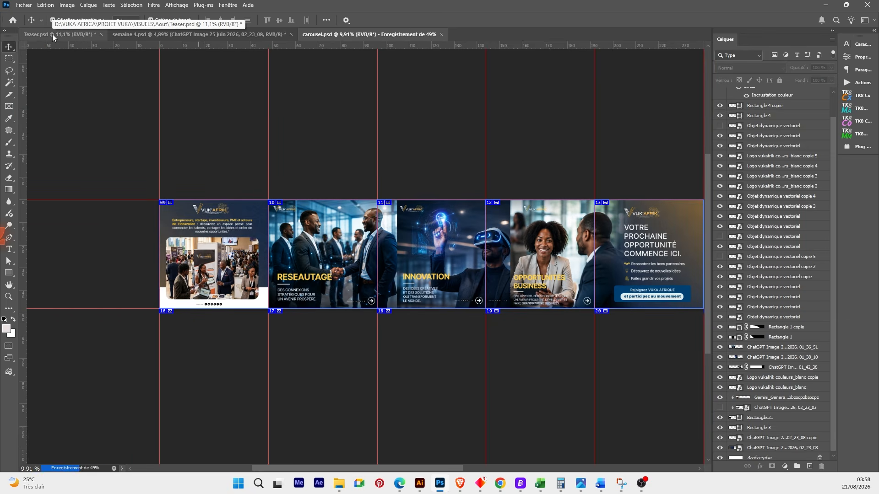
{"action": "left_click", "coordinate": [212, 35]}
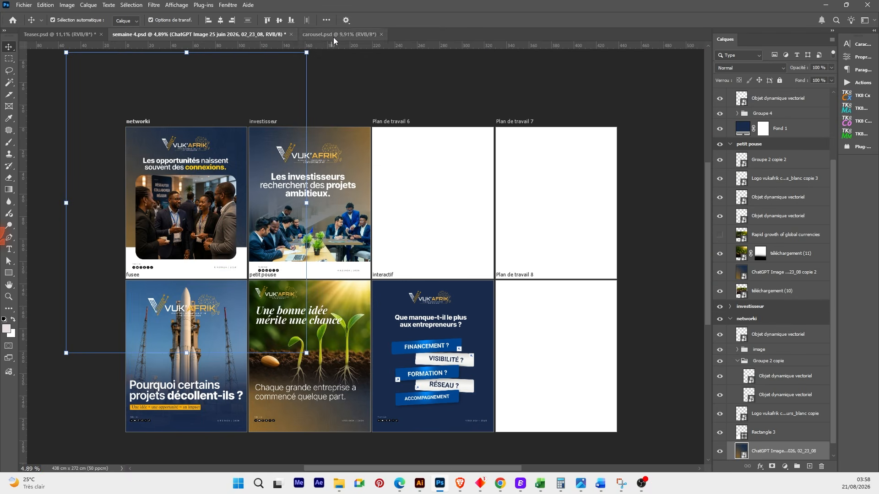
{"action": "left_click", "coordinate": [293, 33]}
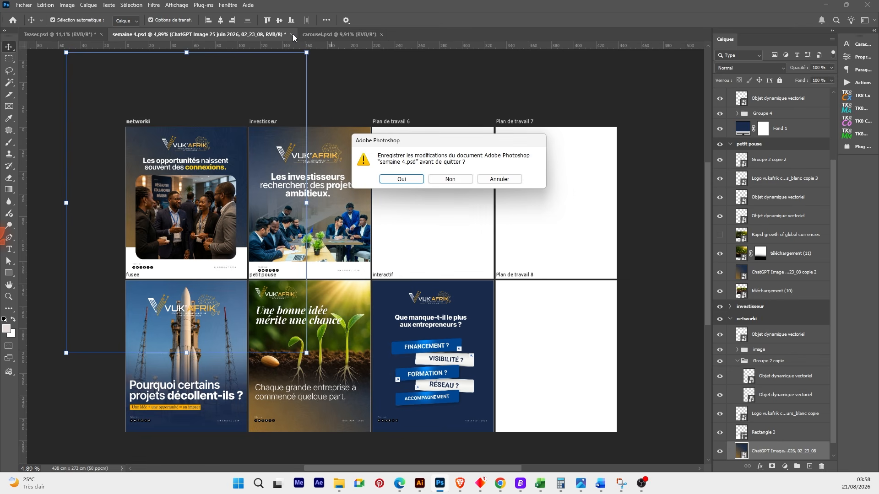
{"action": "left_click", "coordinate": [445, 179]}
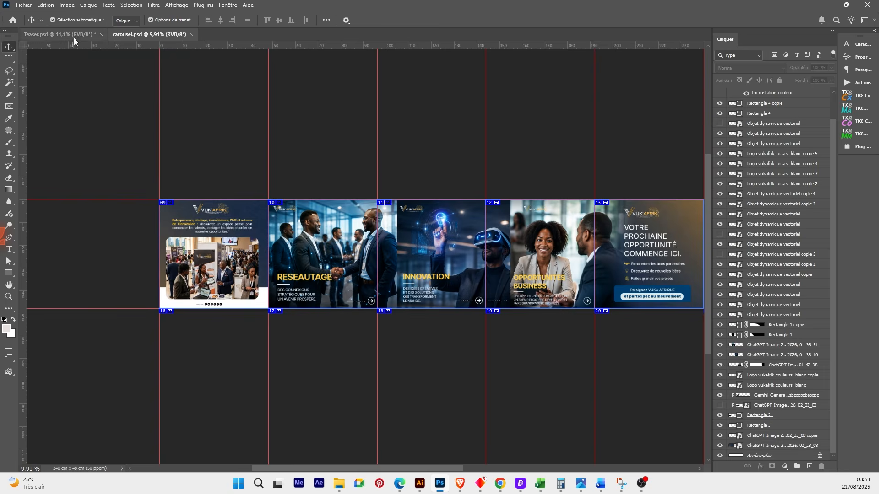
- Save Teaser.psd and close the carousel document
{"action": "left_click", "coordinate": [75, 35]}
{"action": "left_click", "coordinate": [24, 5]}
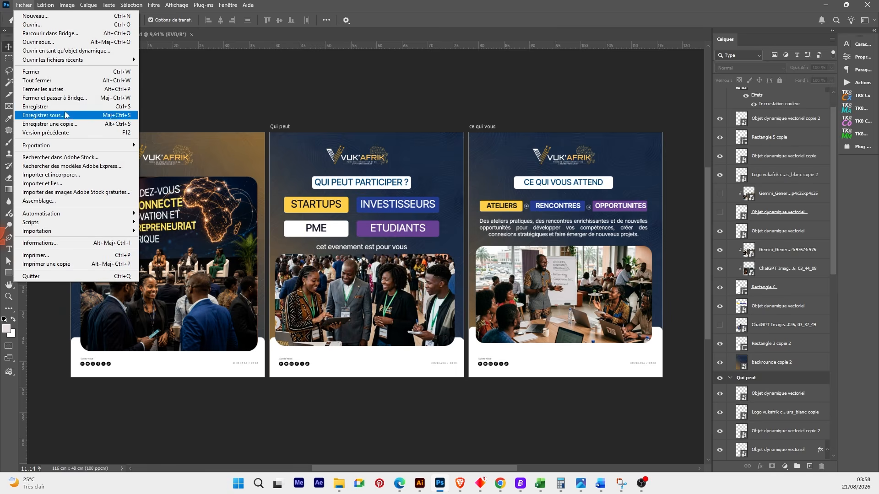
{"action": "left_click", "coordinate": [32, 106]}
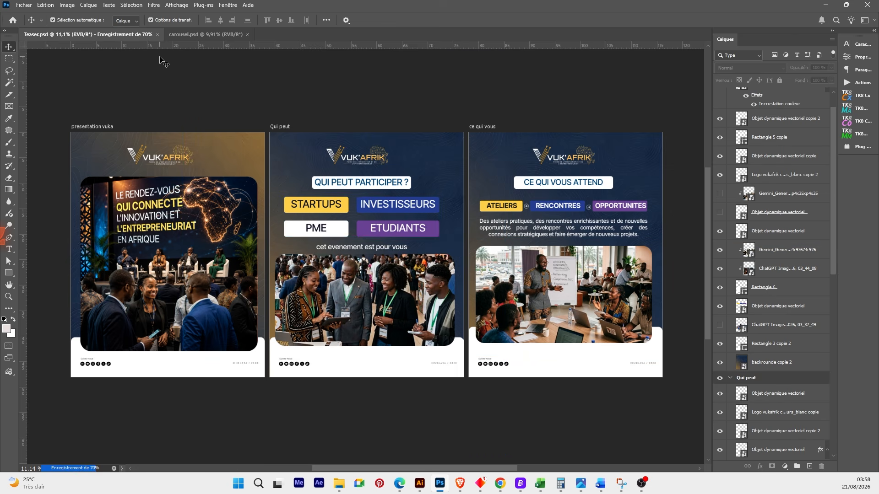
{"action": "left_click", "coordinate": [248, 34]}
- Switch to Illustrator and close all open documents without saving their changes
{"action": "left_click", "coordinate": [421, 483]}
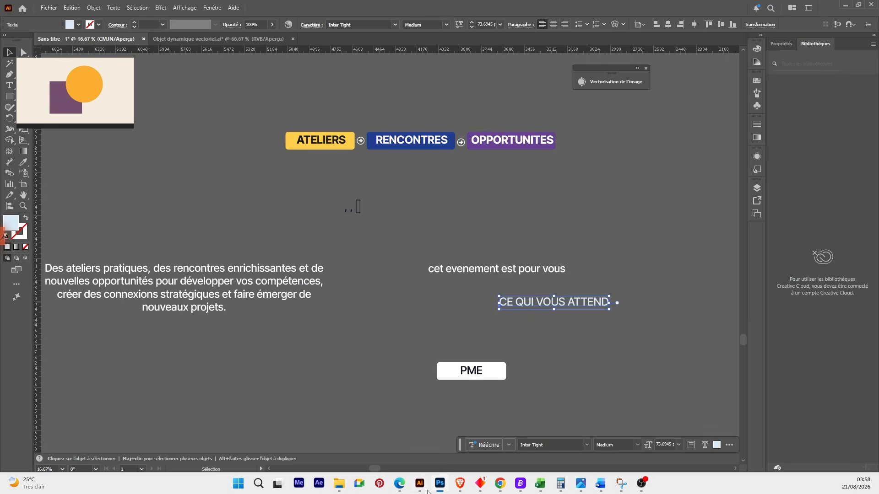
{"action": "right_click", "coordinate": [277, 39]}
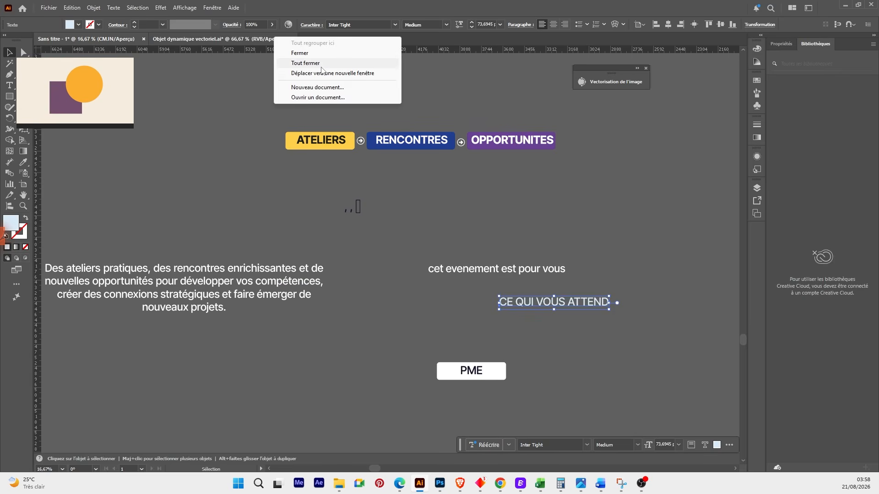
{"action": "left_click", "coordinate": [323, 65]}
{"action": "left_click", "coordinate": [481, 251]}
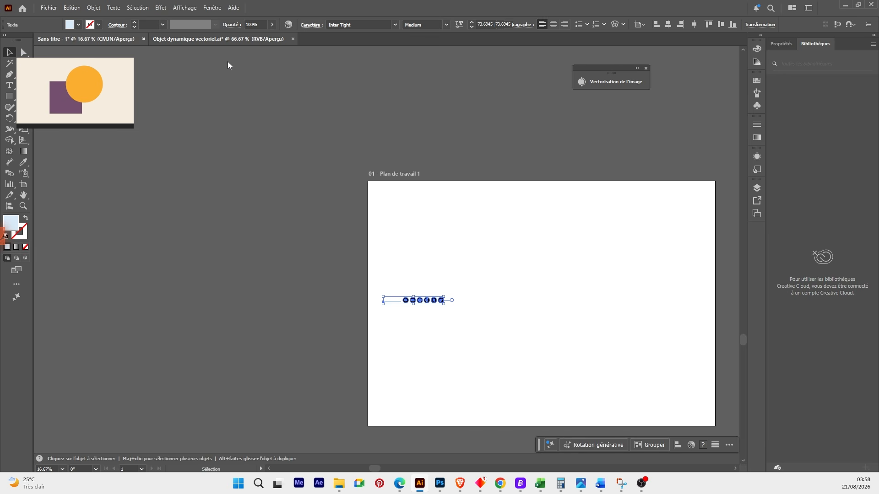
{"action": "left_click", "coordinate": [407, 482]}
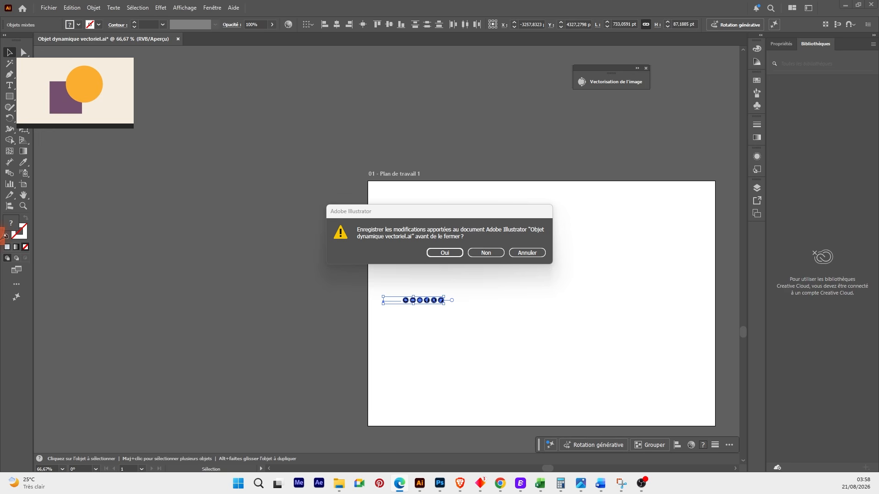
{"action": "left_click", "coordinate": [478, 253]}
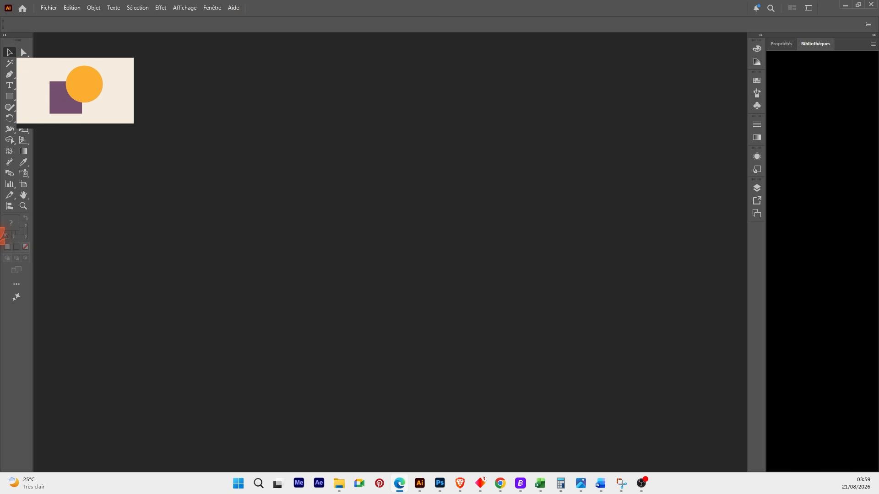
{"action": "key", "text": "Tab"}
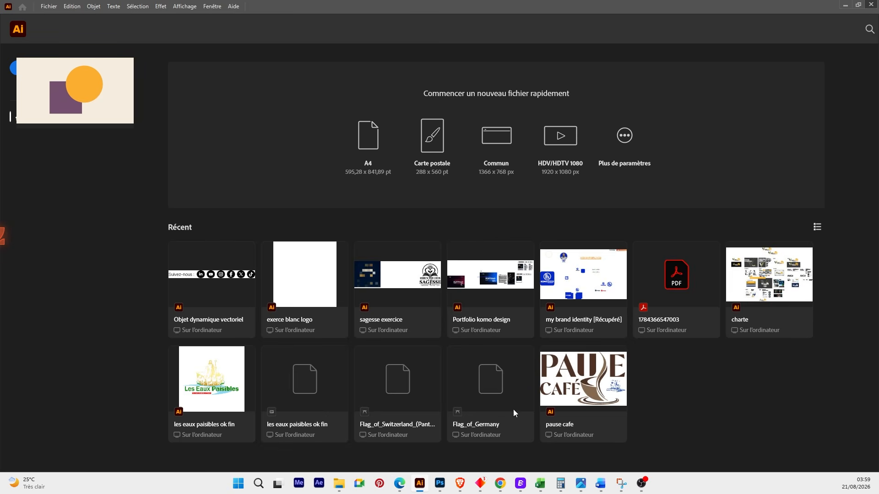
- Switch back to Photoshop and close the saved teaser document
{"action": "left_click", "coordinate": [439, 484]}
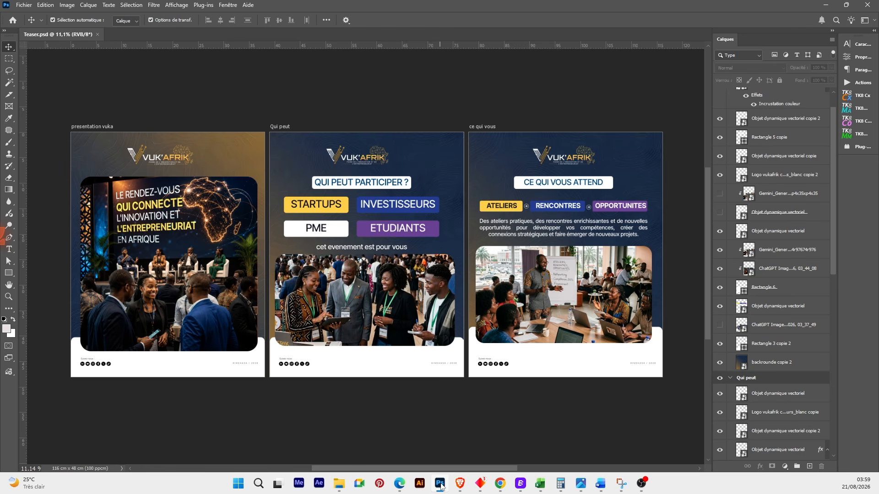
{"action": "left_click", "coordinate": [24, 5]}
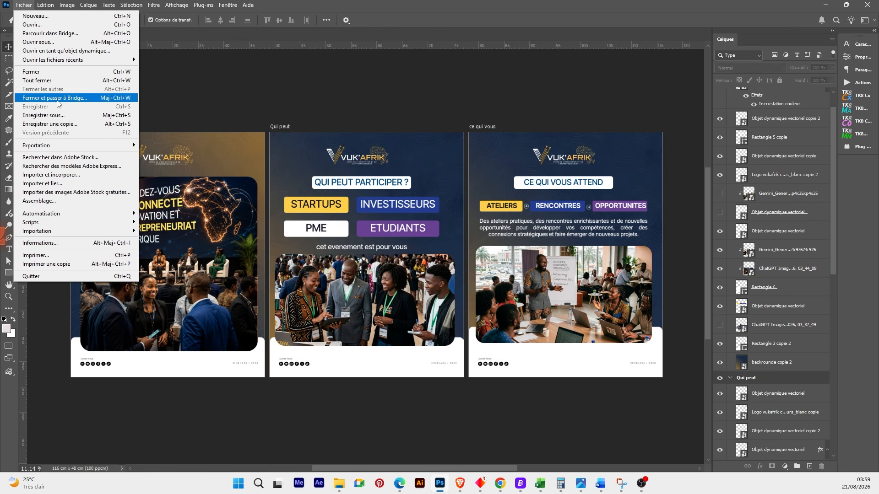
{"action": "left_click", "coordinate": [192, 71]}
{"action": "left_click", "coordinate": [98, 35]}
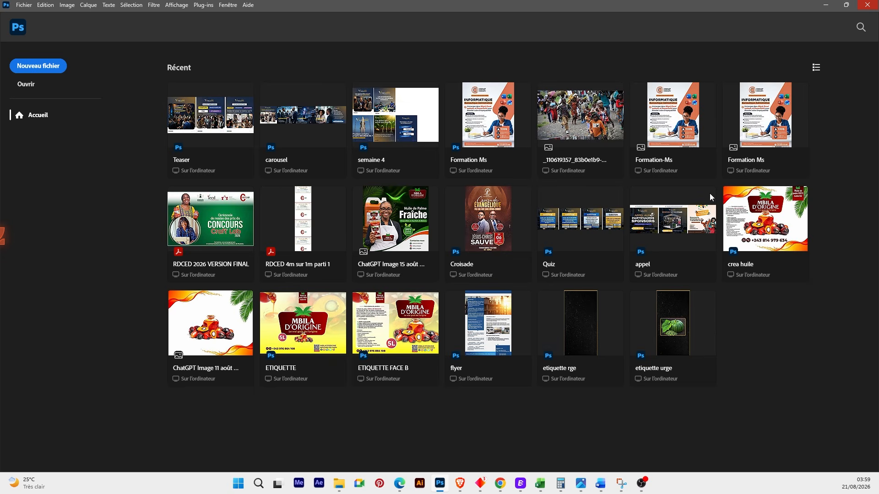
{"action": "key", "text": "super+d"}
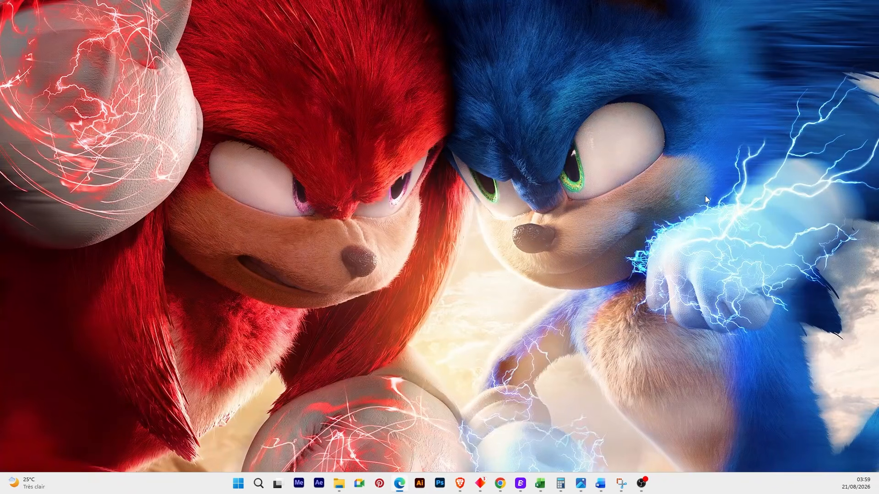
{"action": "right_click", "coordinate": [548, 168]}
{"action": "left_click", "coordinate": [606, 210]}
{"action": "left_click", "coordinate": [641, 483]}
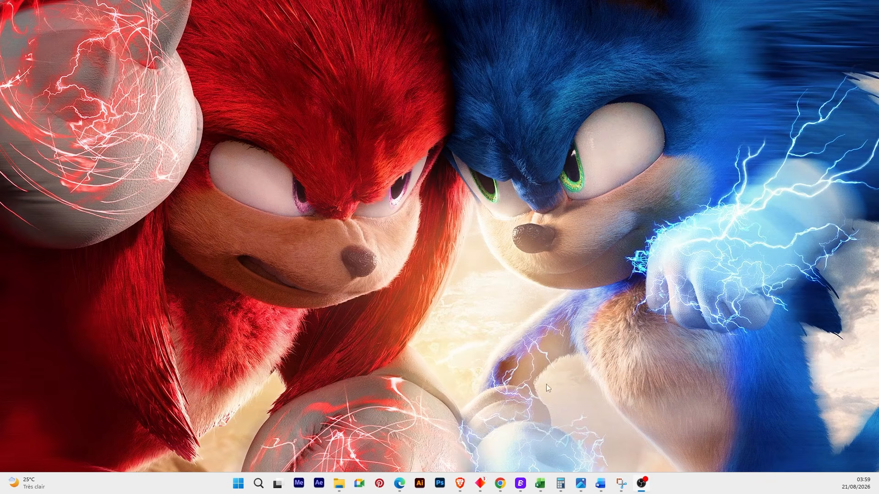